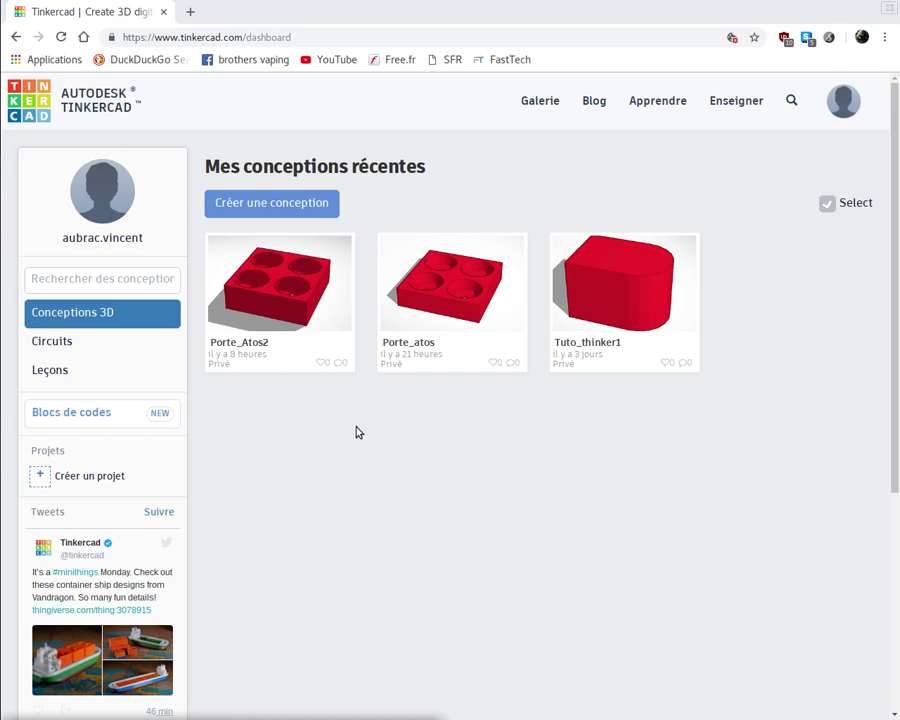
Create a new 3D design and rename it Box_BF1.
left_click(256, 203)
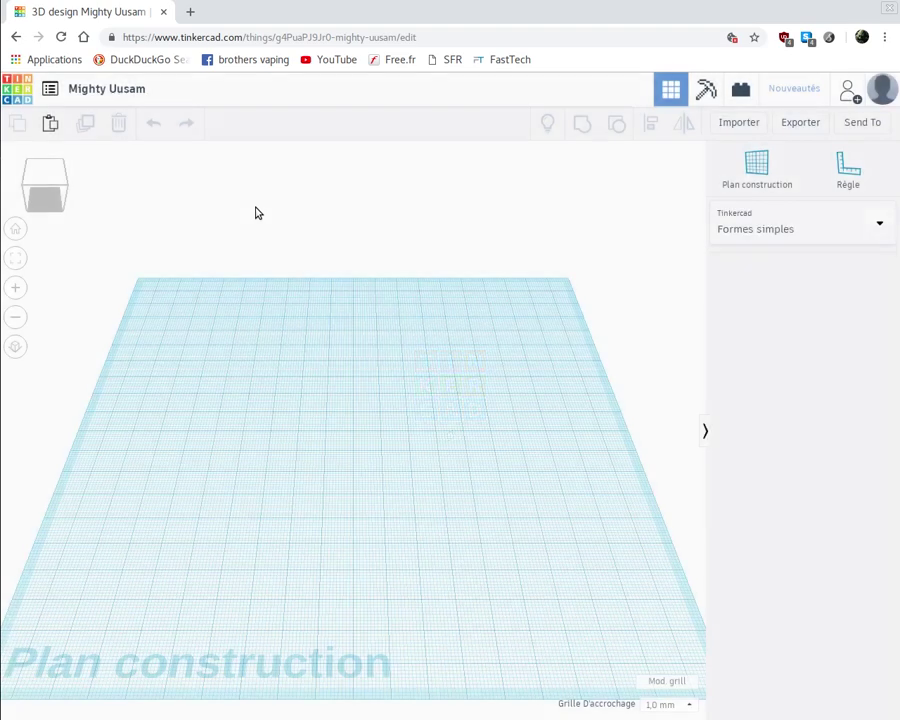
left_click(105, 90)
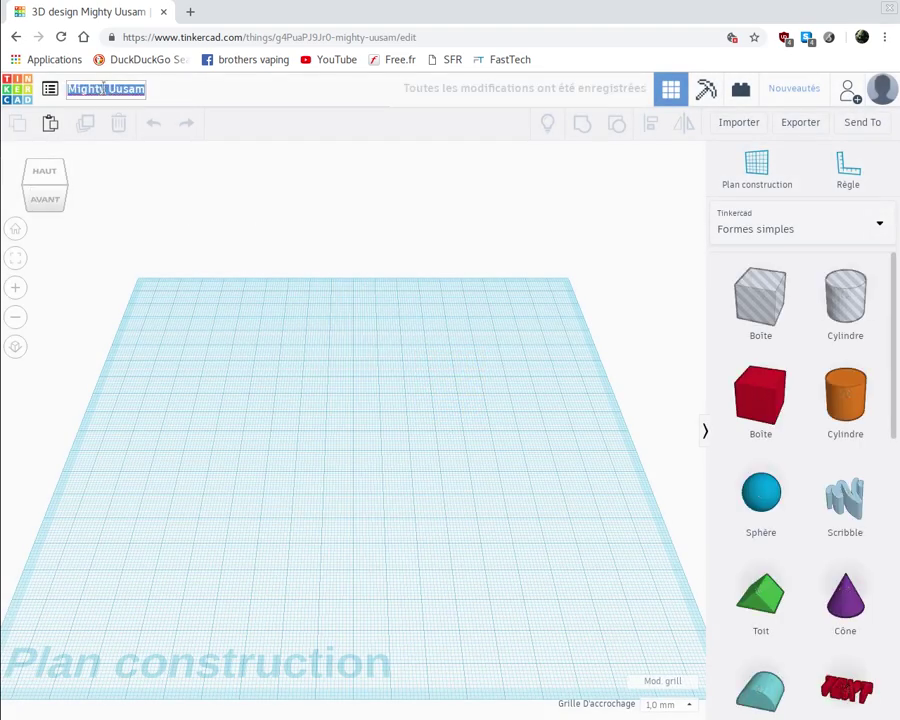
type("B")
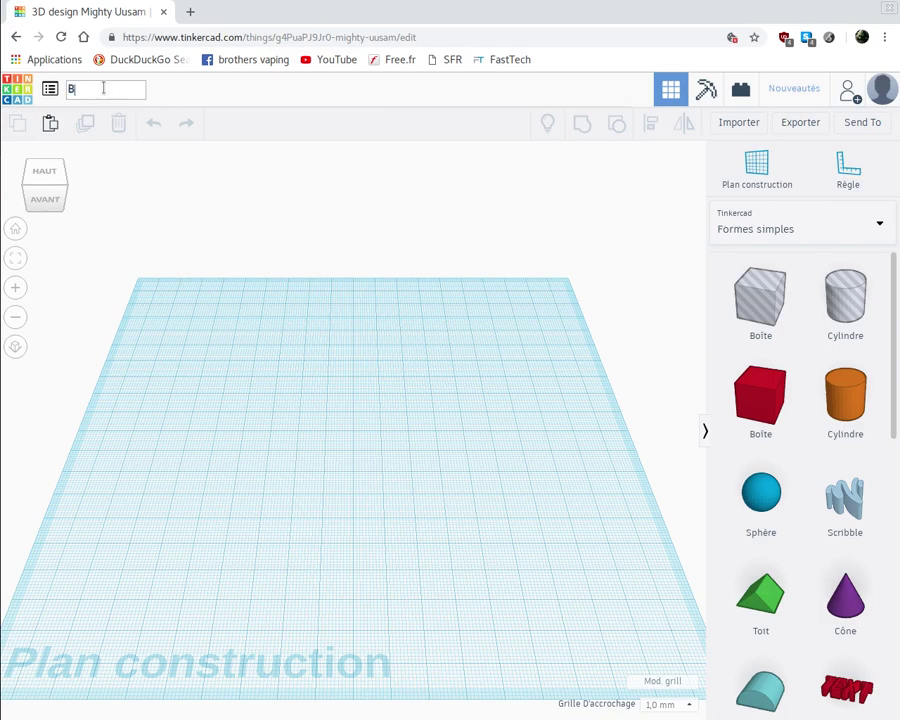
type("ox_BF1")
left_click(160, 93)
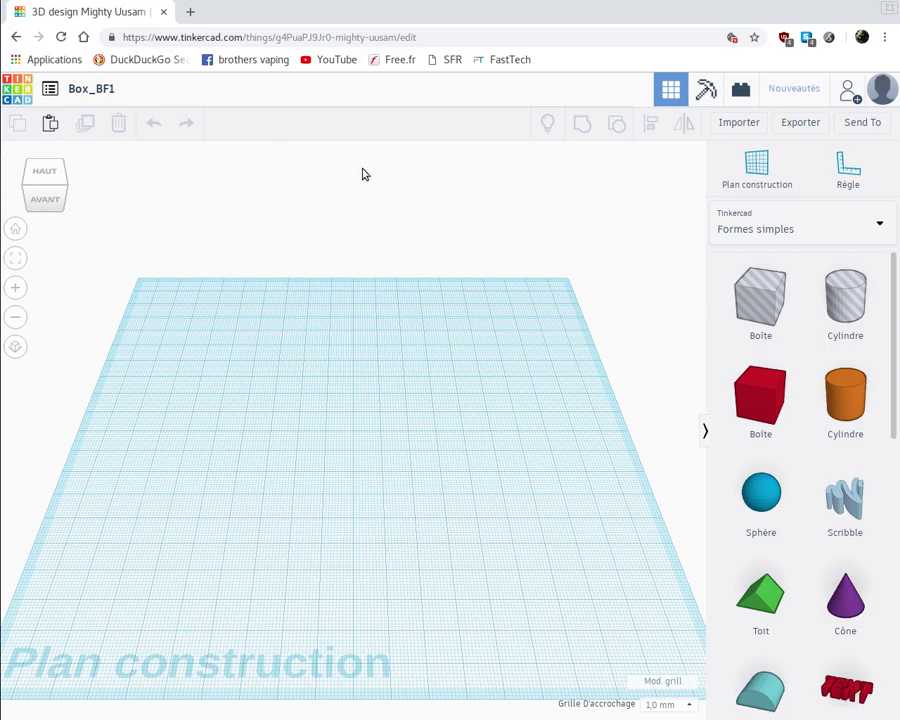
Place the ruler on the workplane, with its origin near the middle of the grid.
left_click(848, 178)
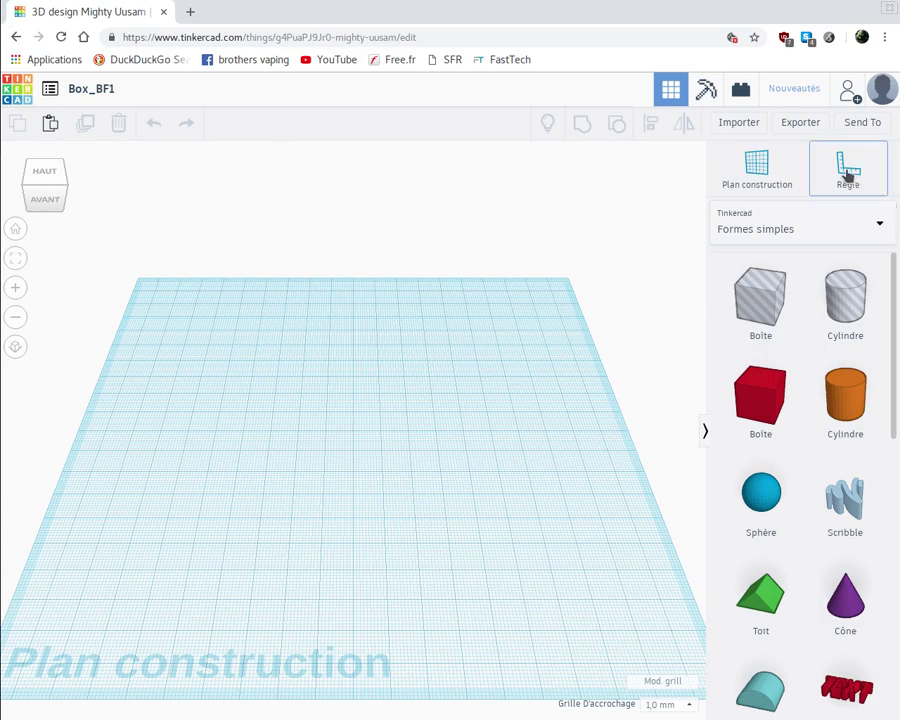
left_click(469, 404)
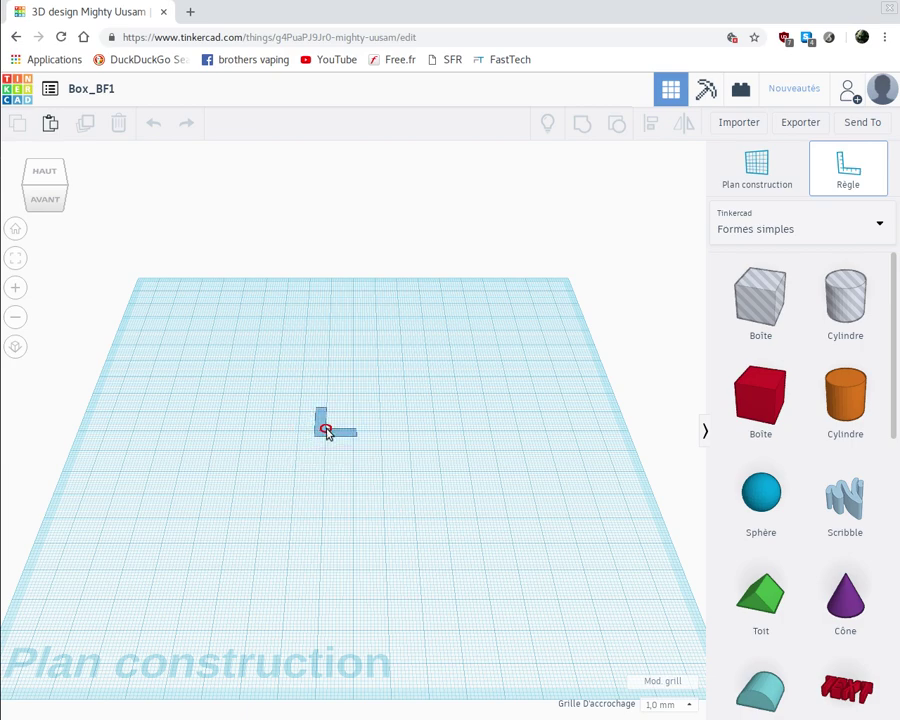
left_click(325, 432)
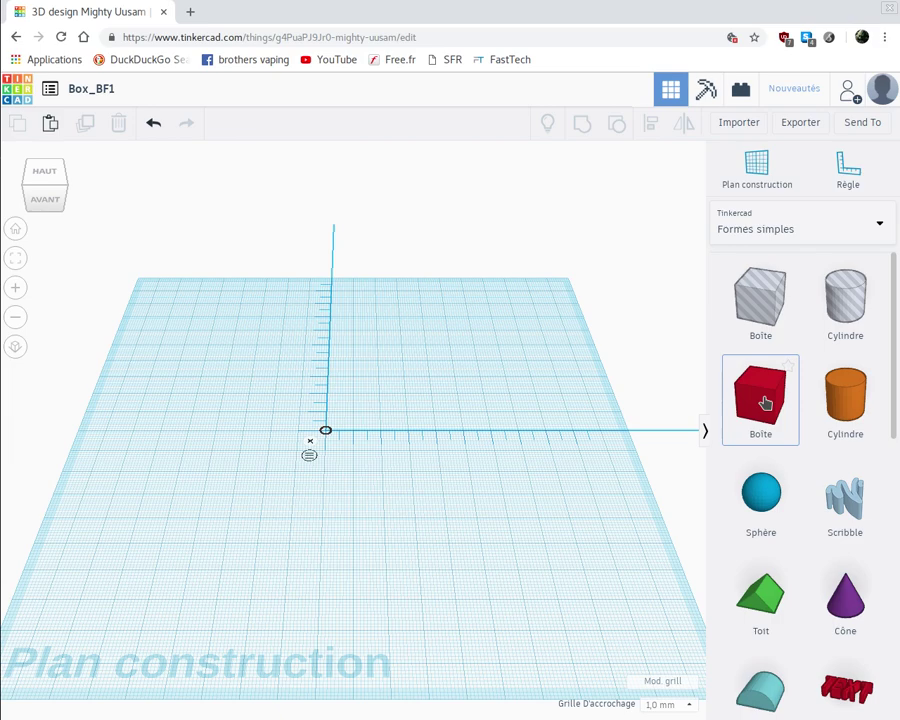
Place a solid red box at the ruler origin, offset 0 mm sideways and about -12 mm in depth, keeping it selected.
left_click_drag(765, 402, 353, 438)
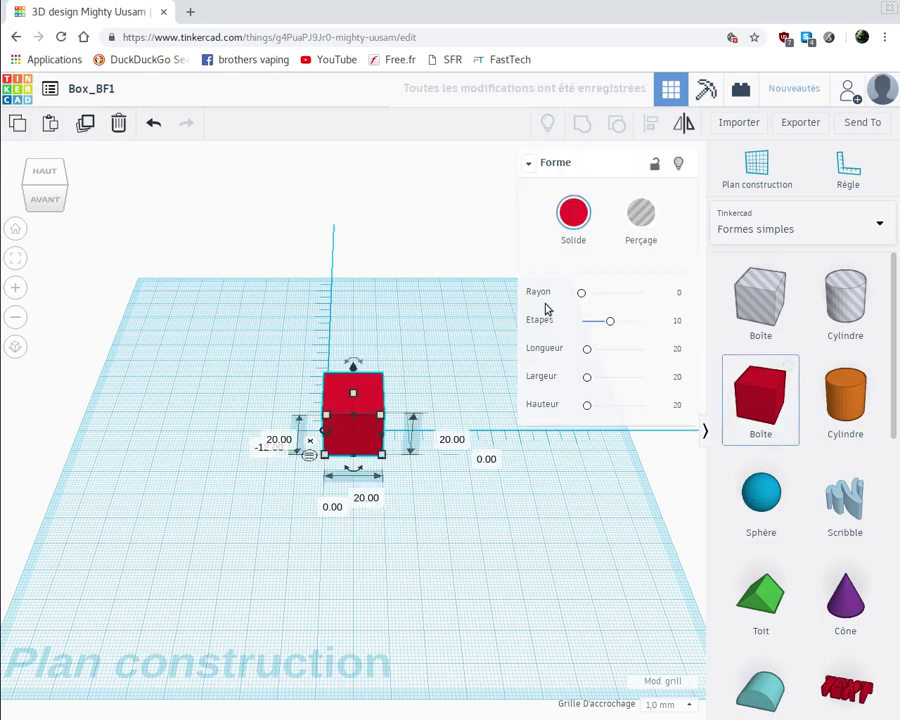
left_click(246, 504)
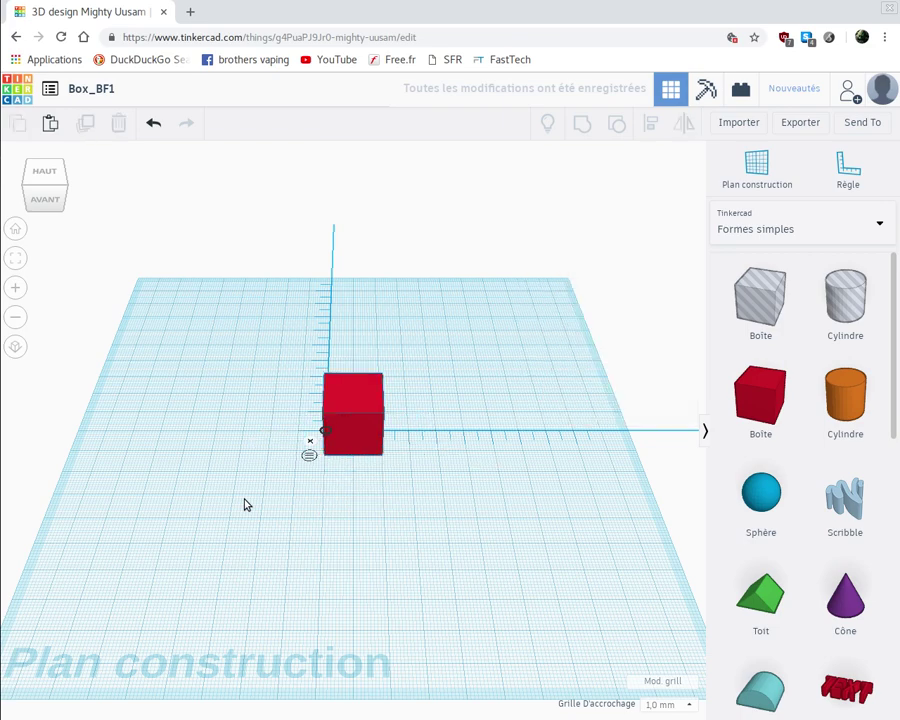
left_click(352, 417)
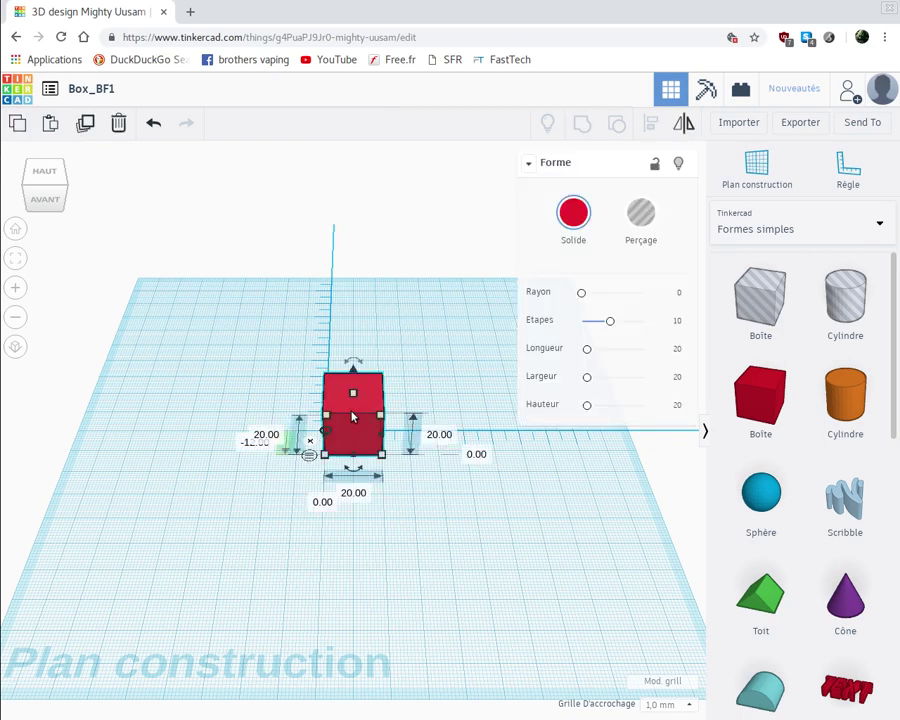
Resize the red box to 44 mm wide, 24 mm deep and 74 mm high.
left_click(354, 494)
type("44")
key("Return")
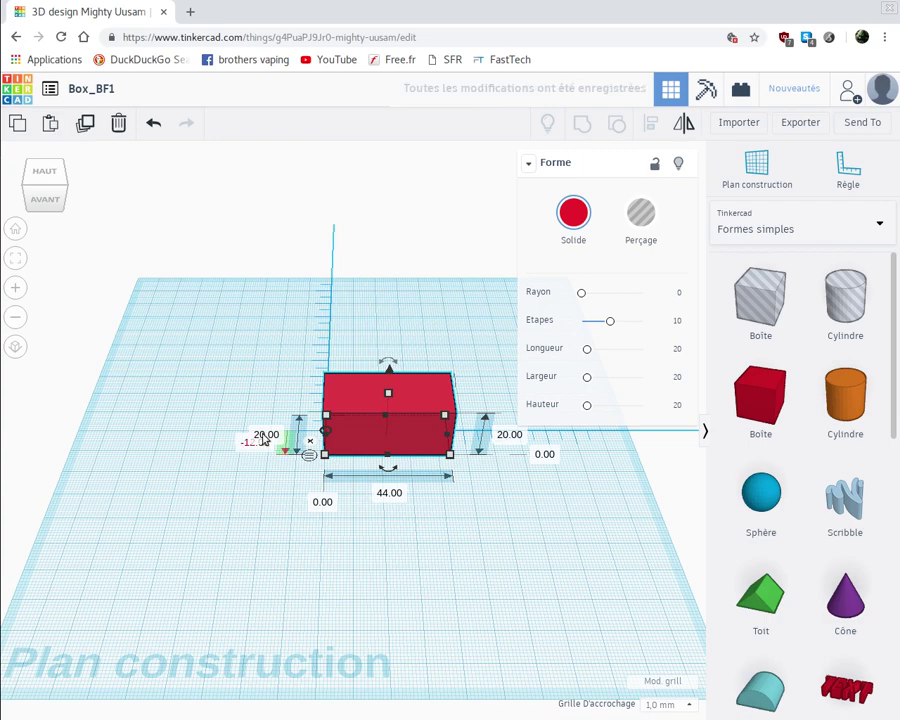
left_click(266, 435)
type("24")
key("Return")
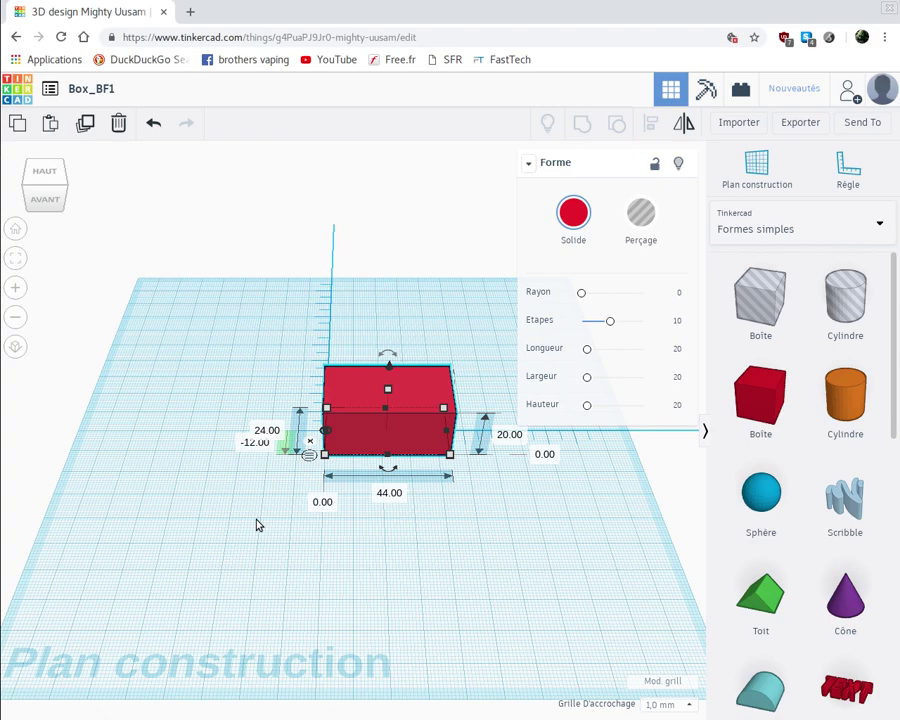
left_click(508, 435)
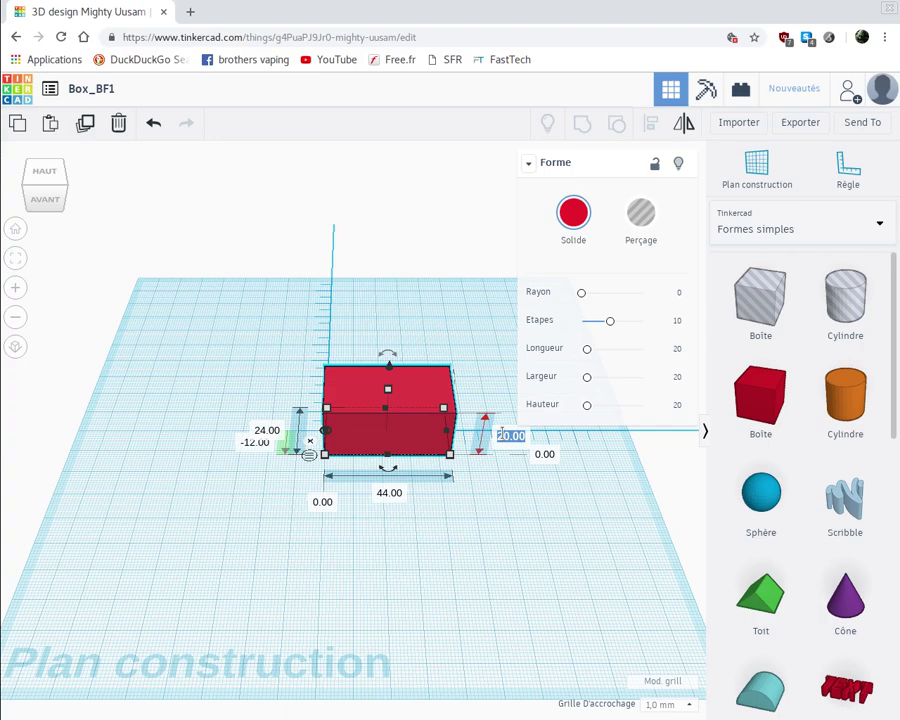
type("74")
key("Return")
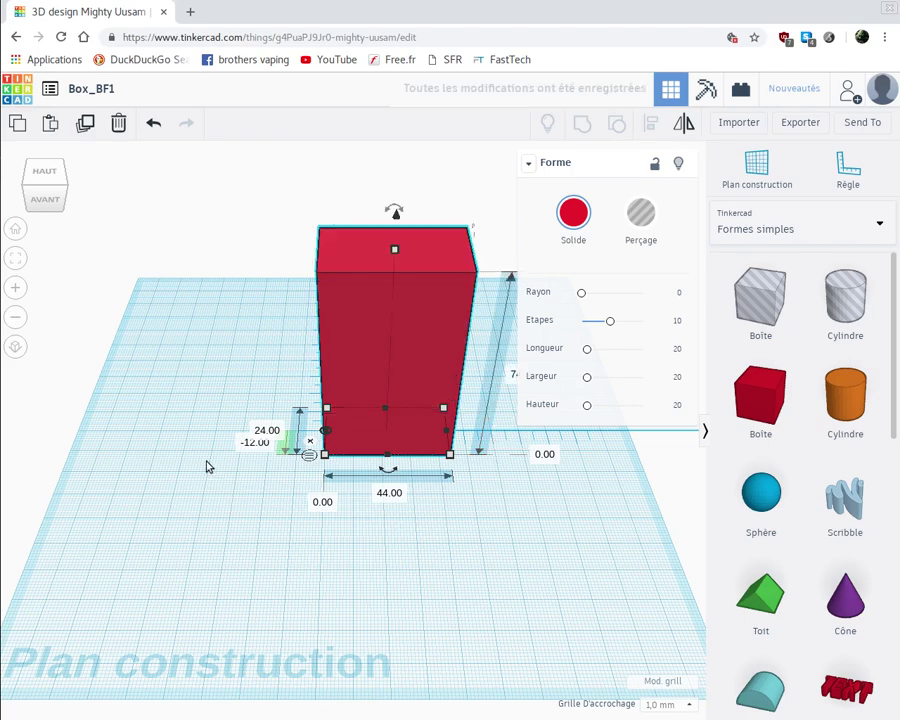
Round the red box's edges with a radius of 0.5, then deselect it.
right_click_drag(191, 528, 291, 500)
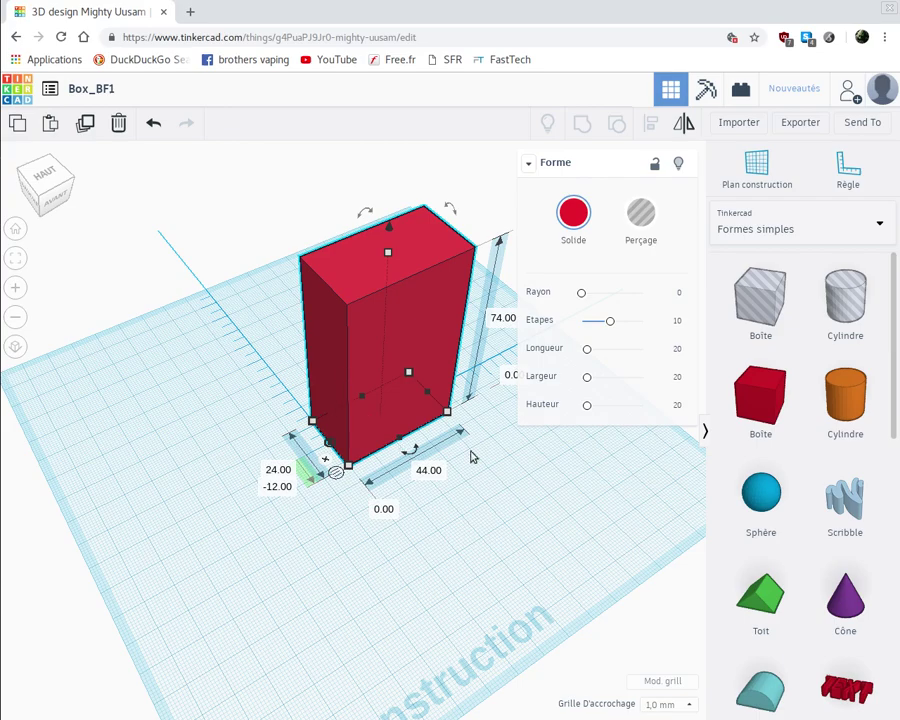
right_click_drag(415, 486, 181, 472)
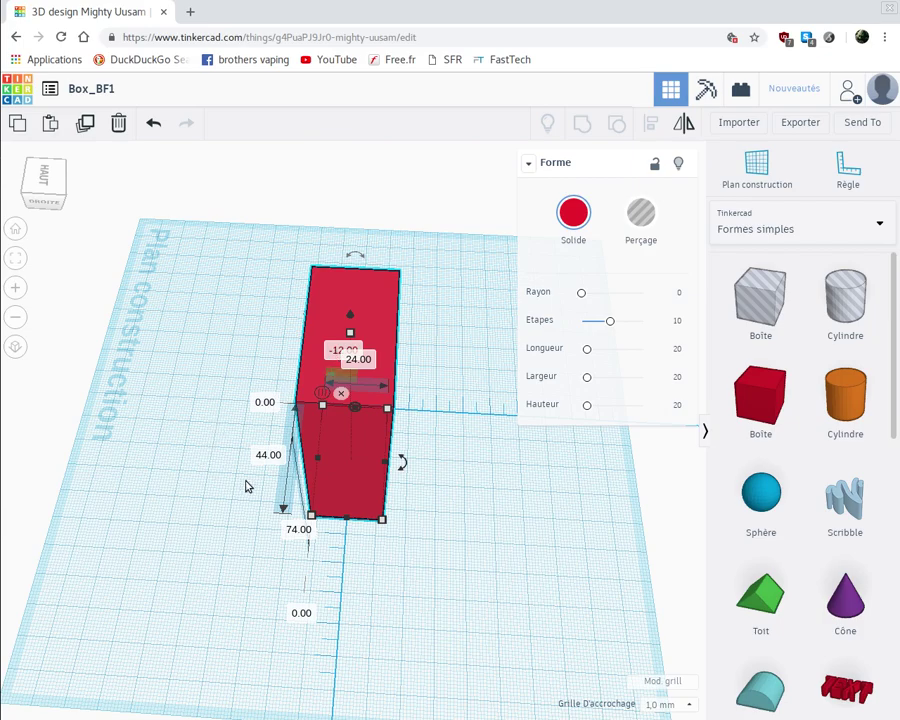
right_click_drag(249, 483, 427, 414)
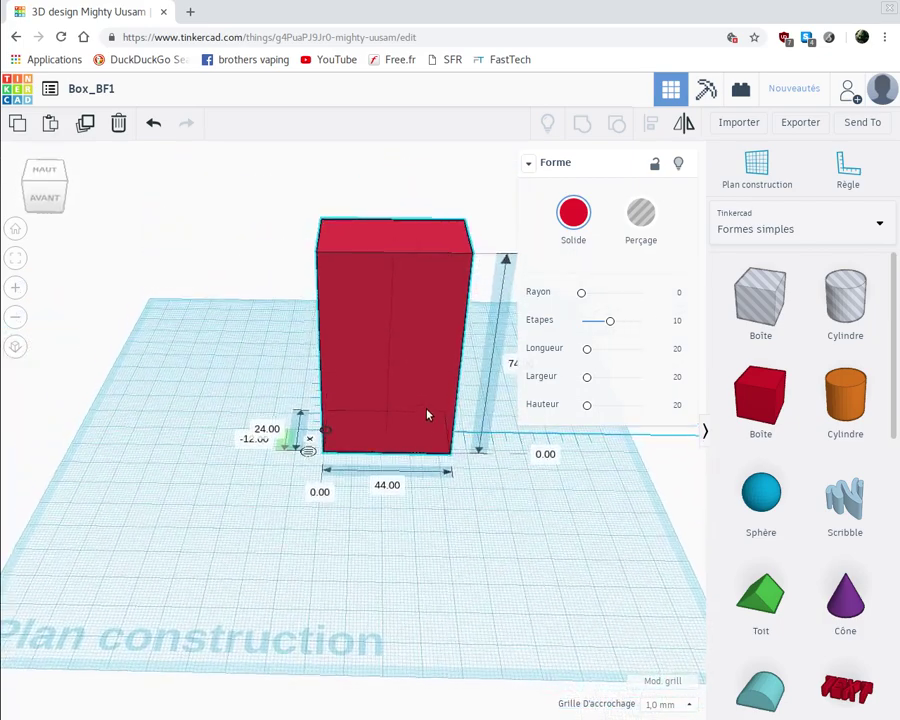
left_click(427, 414)
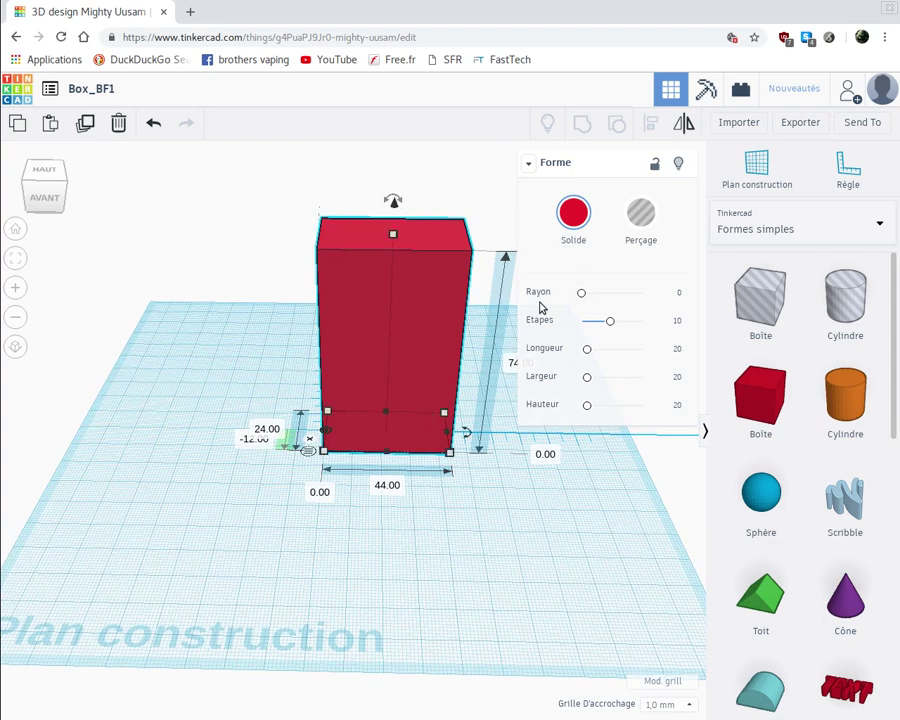
left_click(668, 294)
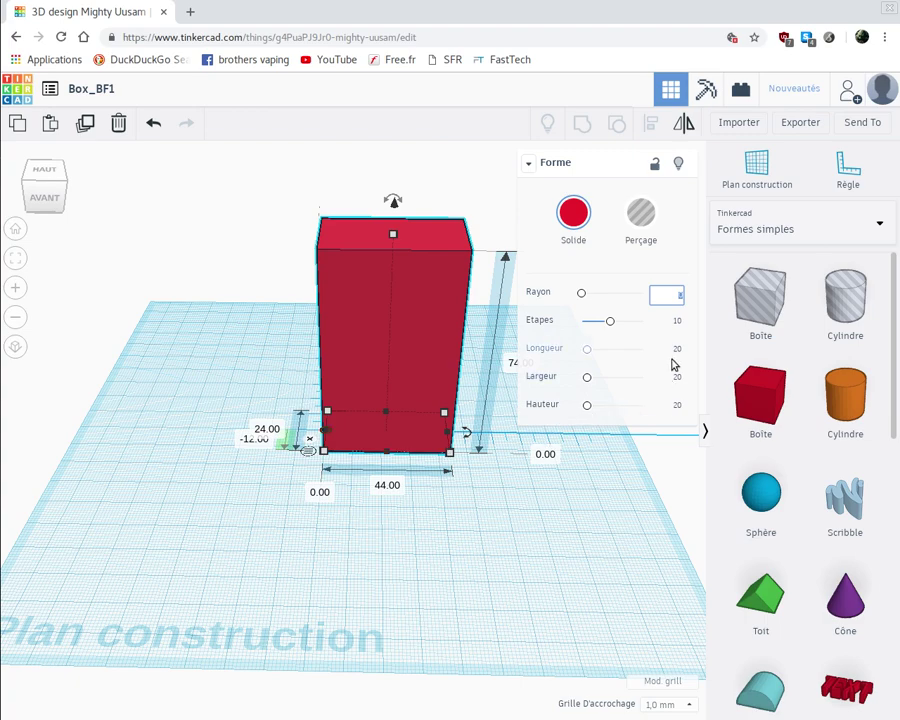
key("BackSpace")
type("5")
key("Return")
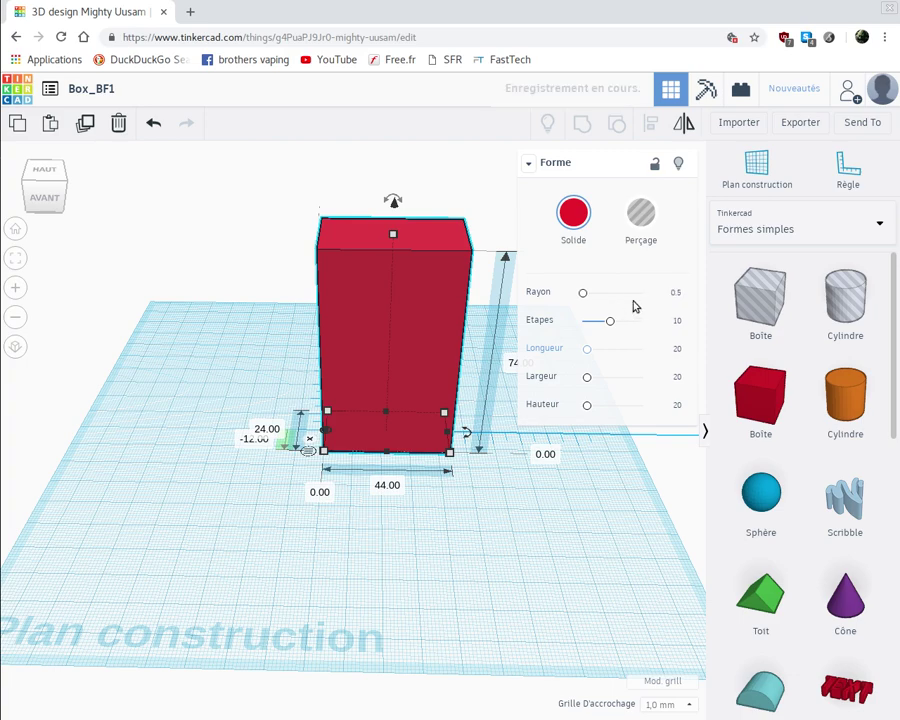
left_click(678, 293)
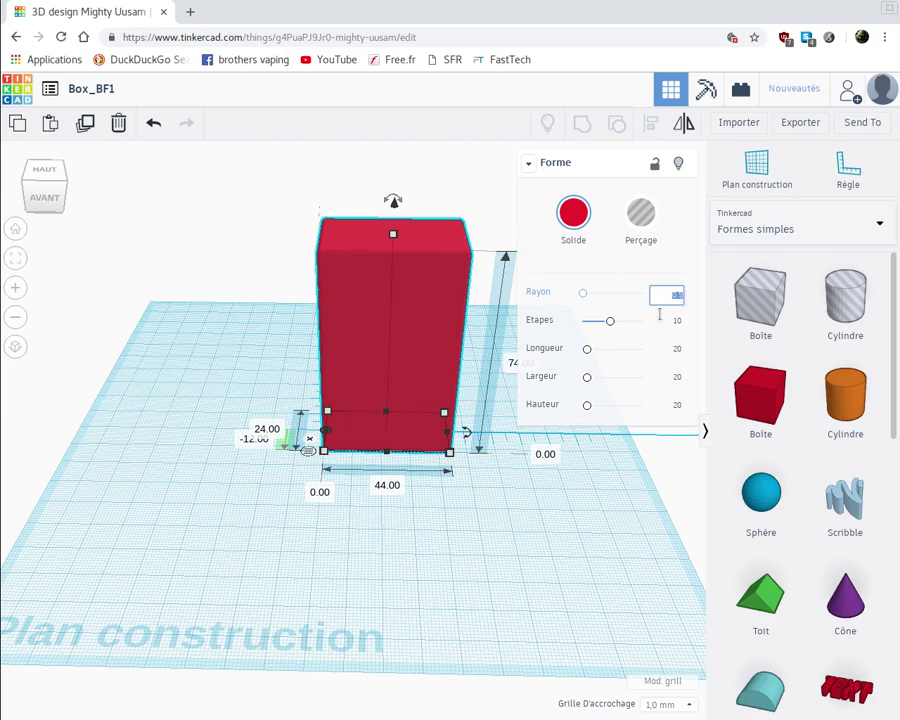
left_click(227, 468)
Place a hole box on the workplane in front of the red box, about 6 mm and -45 mm from the ruler origin.
right_click_drag(221, 460, 237, 476)
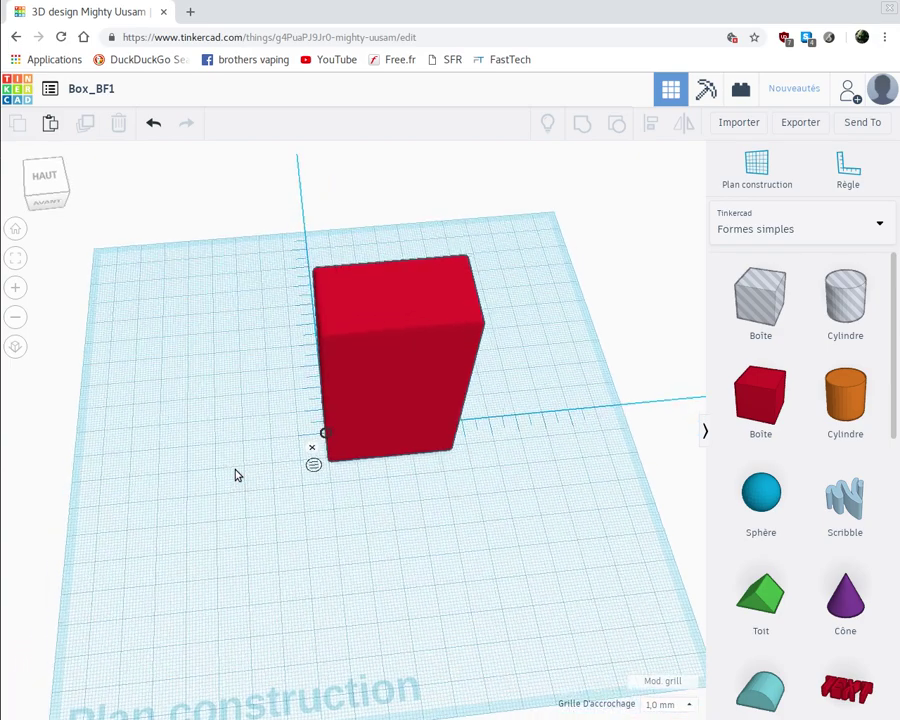
scroll(237, 476, "up", 3)
right_click_drag(238, 388, 215, 403)
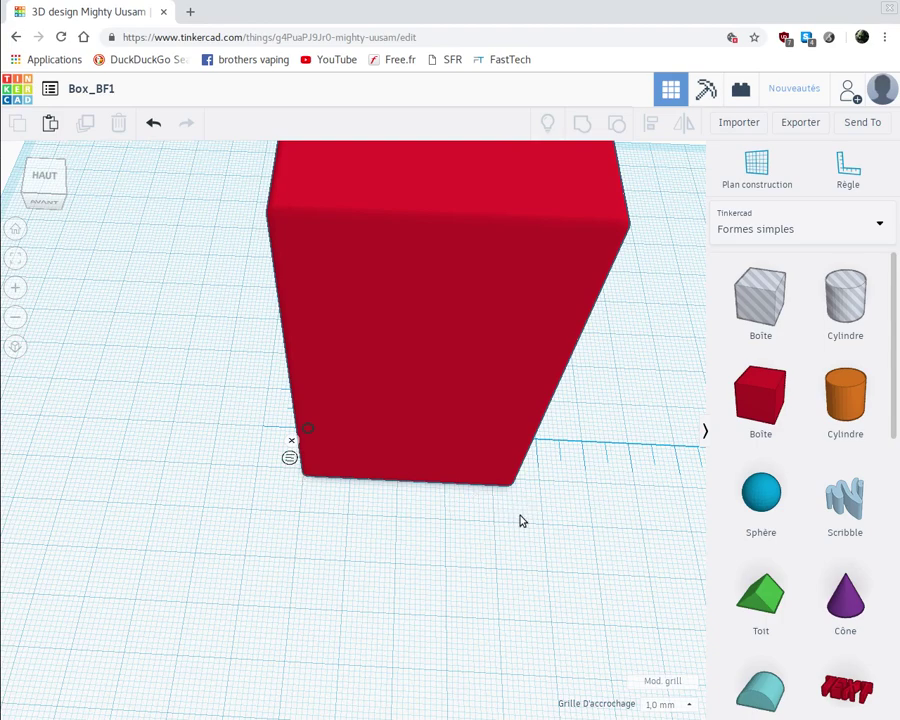
right_click_drag(225, 488, 354, 534)
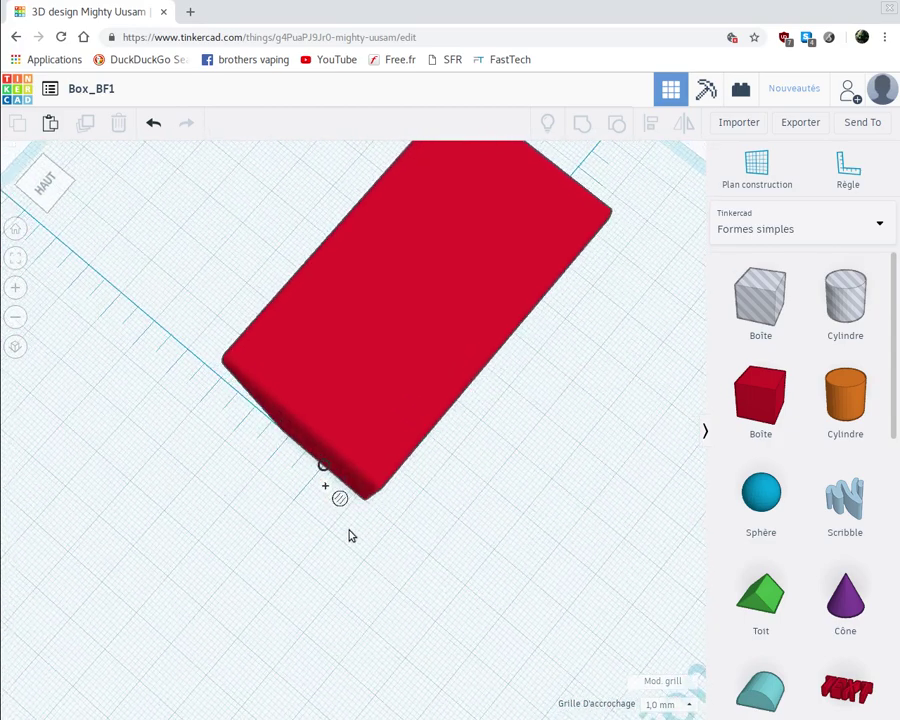
right_click_drag(259, 521, 201, 492)
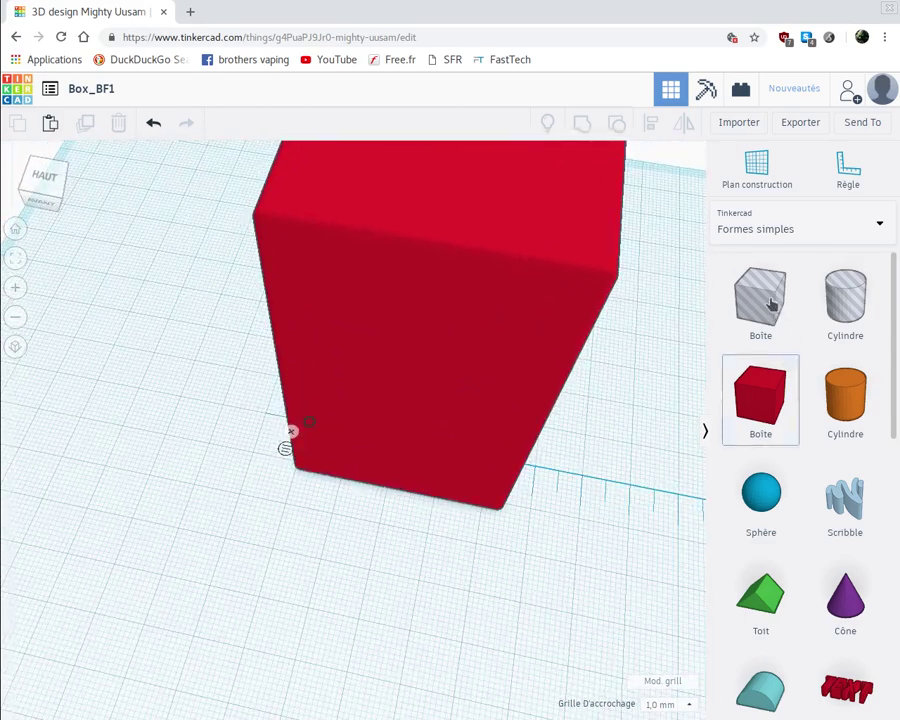
left_click_drag(765, 293, 345, 591)
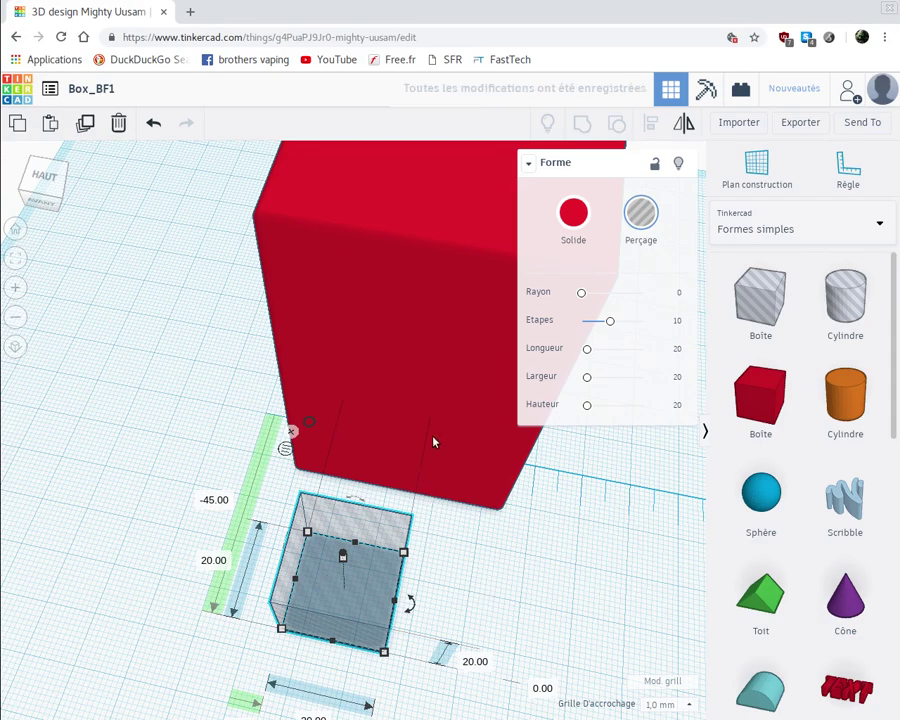
scroll(456, 618, "down", 1)
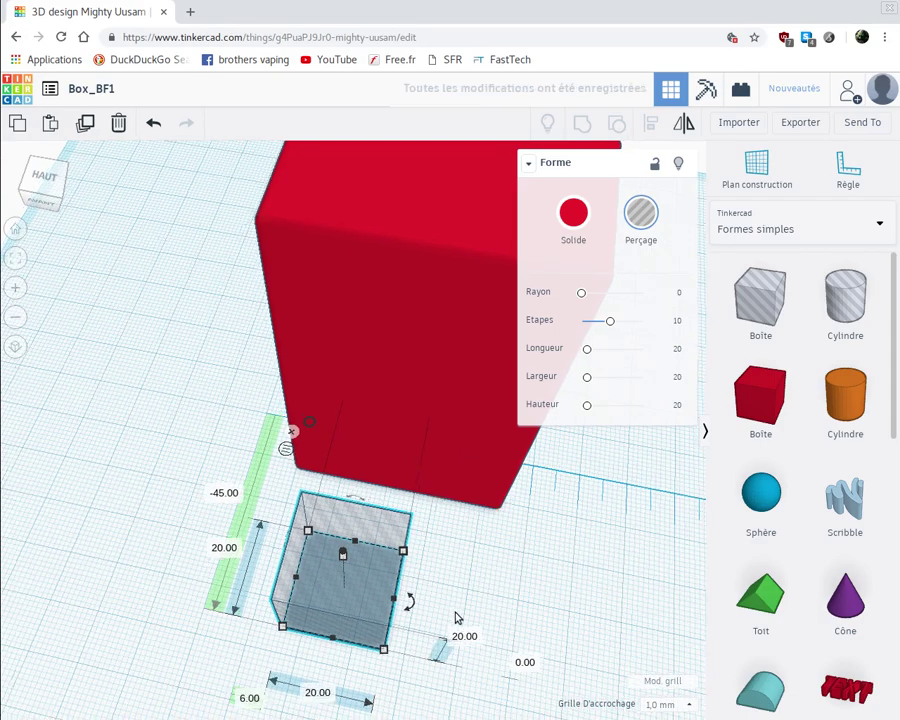
scroll(456, 618, "down", 3)
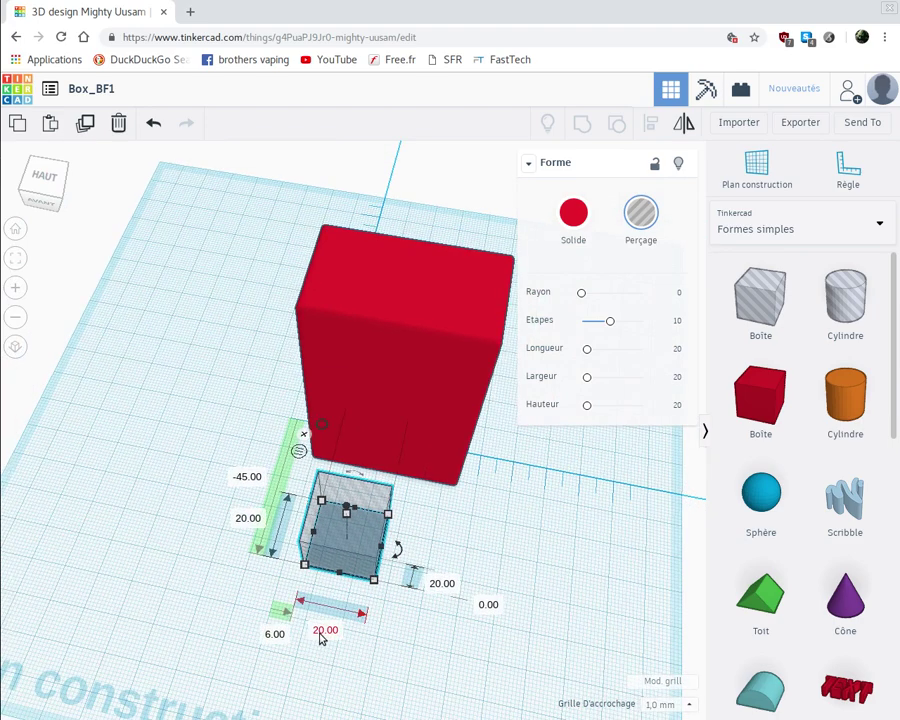
Set the hole box's width to 38 mm and its depth to 21.5 mm.
left_click(325, 630)
type("38")
key("Return")
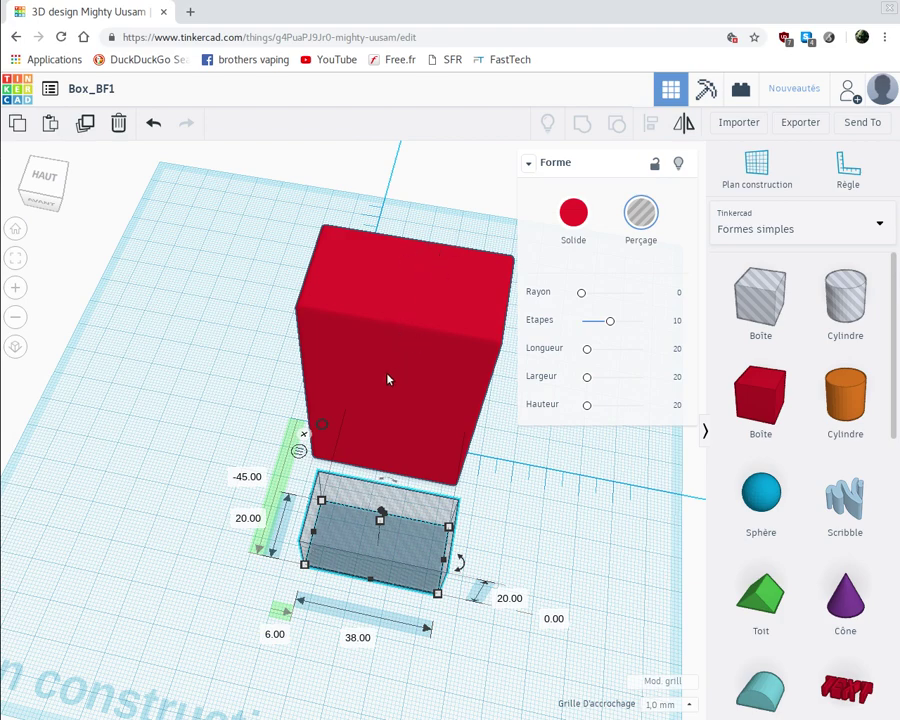
left_click(245, 524)
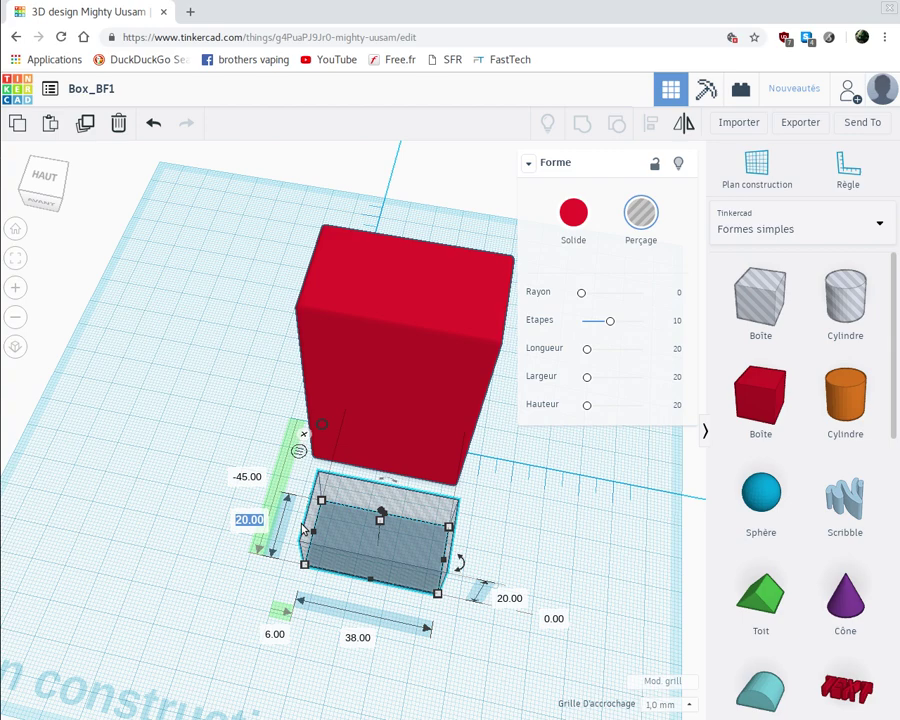
left_click(248, 520)
type("21.5")
key("Return")
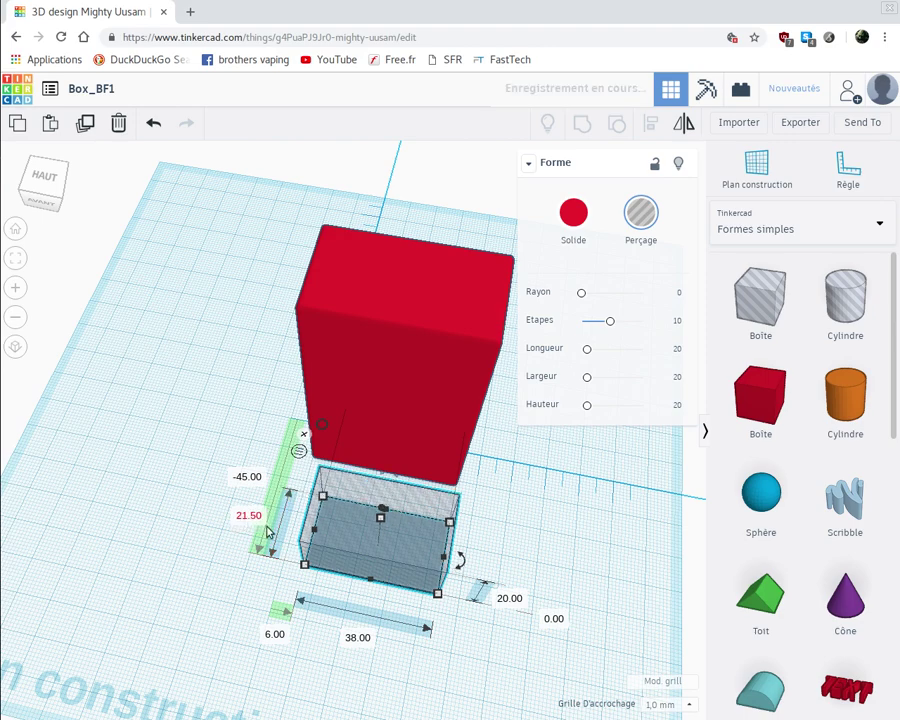
Move the hole box into the red box at -12 mm in depth, and set its sideways offset from the ruler to 3 mm.
left_click_drag(397, 562, 408, 434)
key("Down")
key("Down")
key("Down")
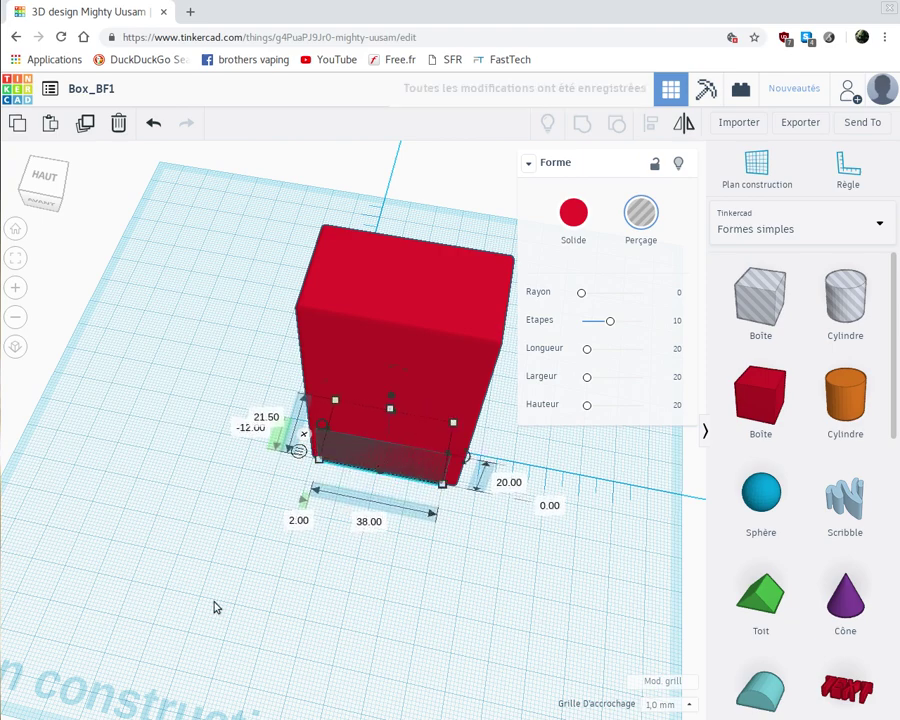
left_click(294, 519)
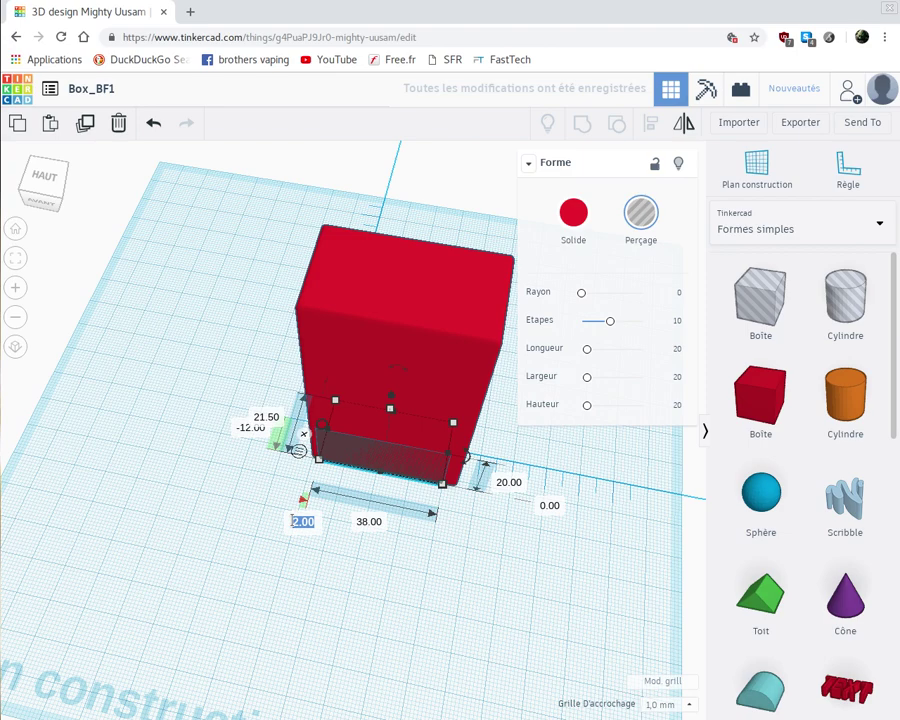
type("3")
key("Return")
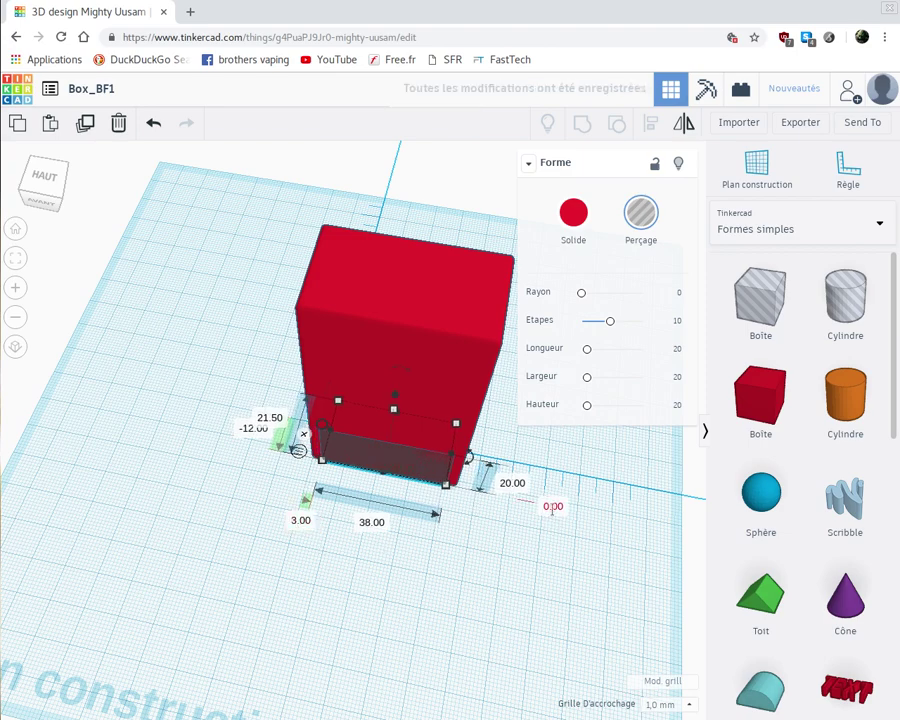
Raise the hole box 3 mm above the workplane inside the red box.
left_click(553, 506)
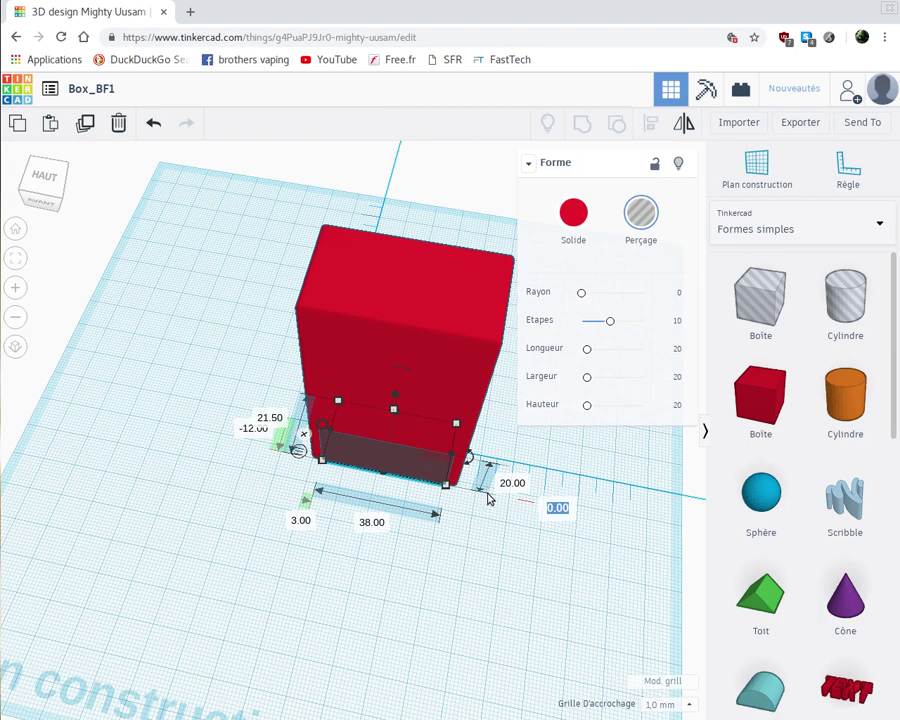
type("3")
key("Return")
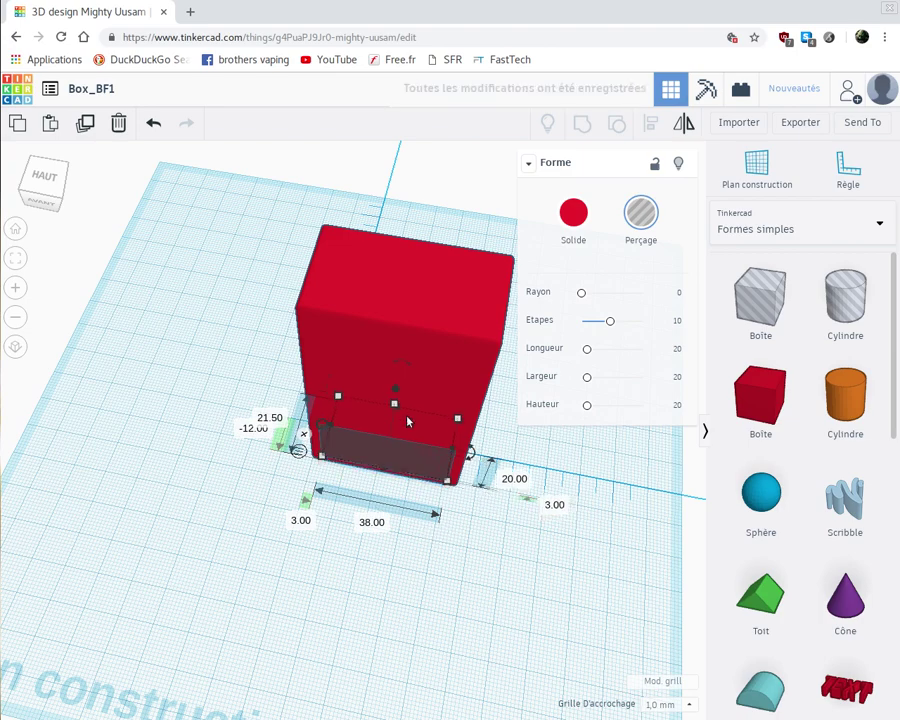
right_click_drag(447, 597, 453, 517)
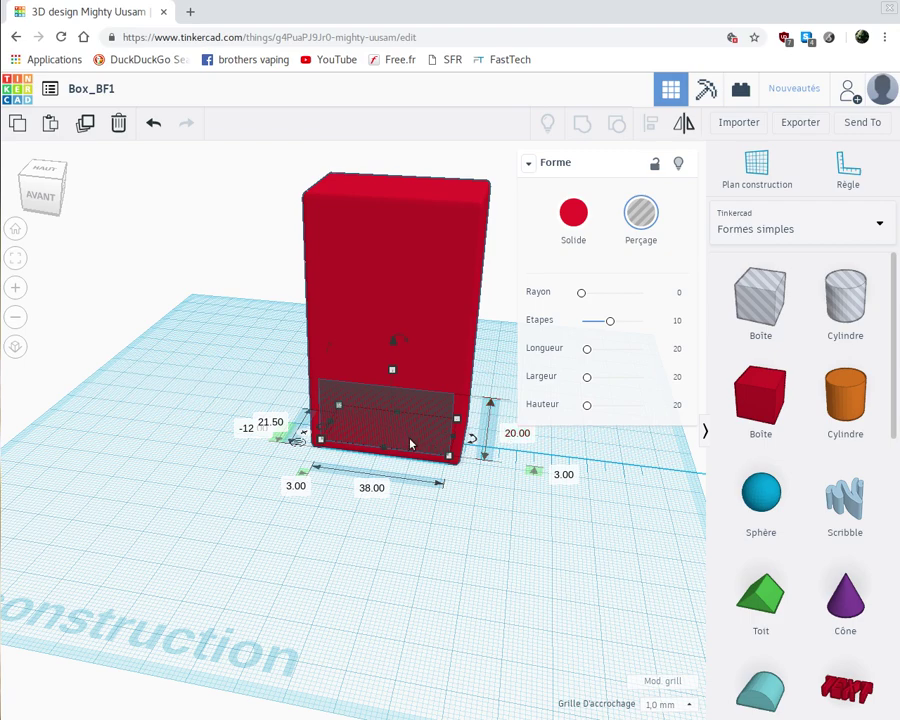
mouse_move(477, 531)
right_mouse_down()
mouse_move(477, 503)
mouse_move(478, 526)
right_mouse_up()
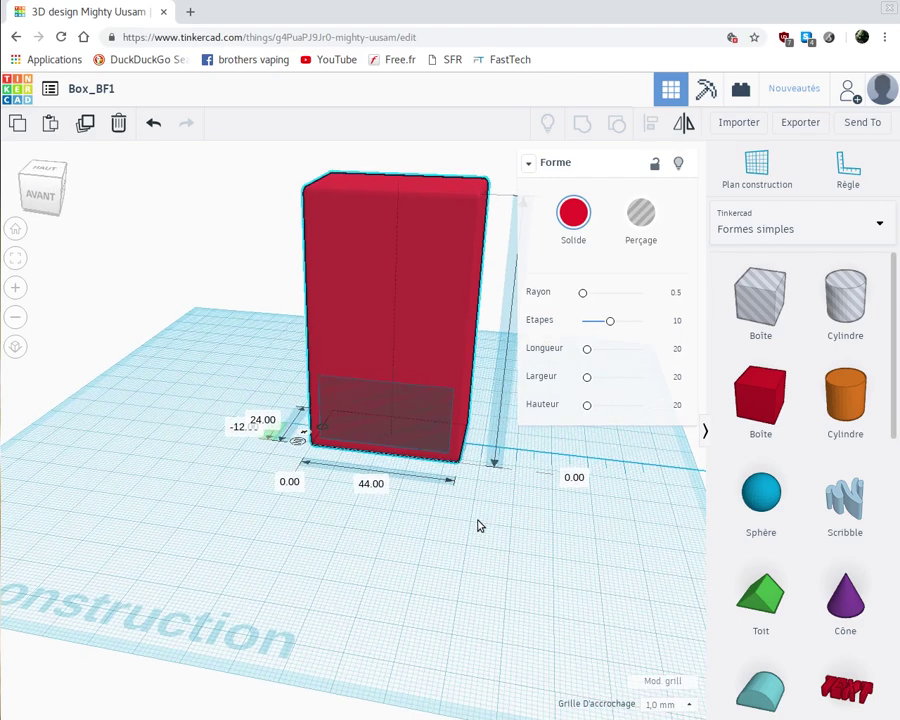
Set the hole box's height to 66 mm.
left_click(430, 424)
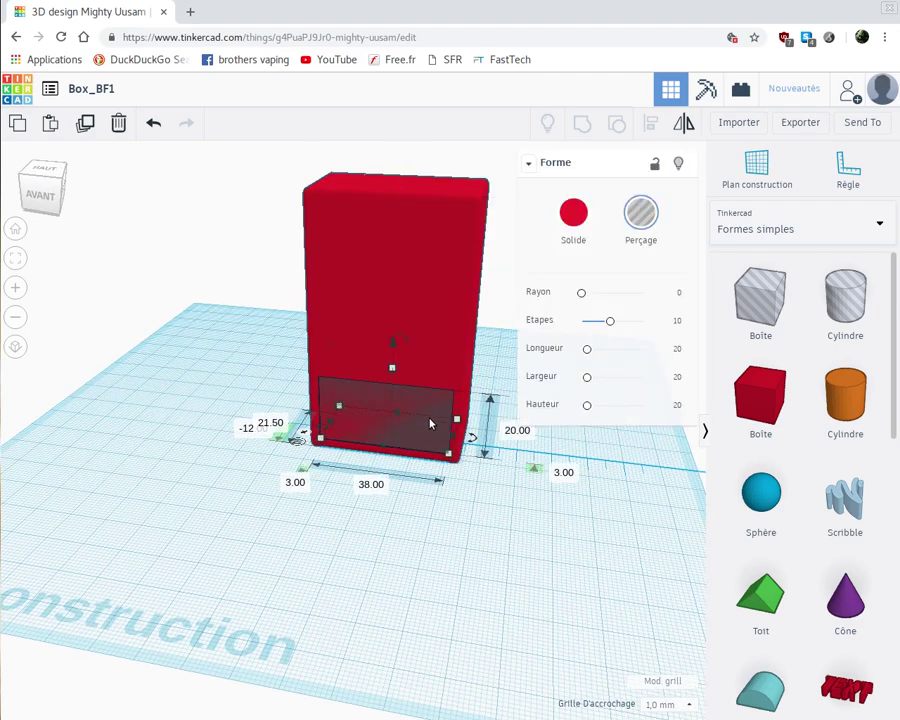
left_click(517, 431)
type("60")
key("Return")
right_click_drag(427, 550, 464, 538)
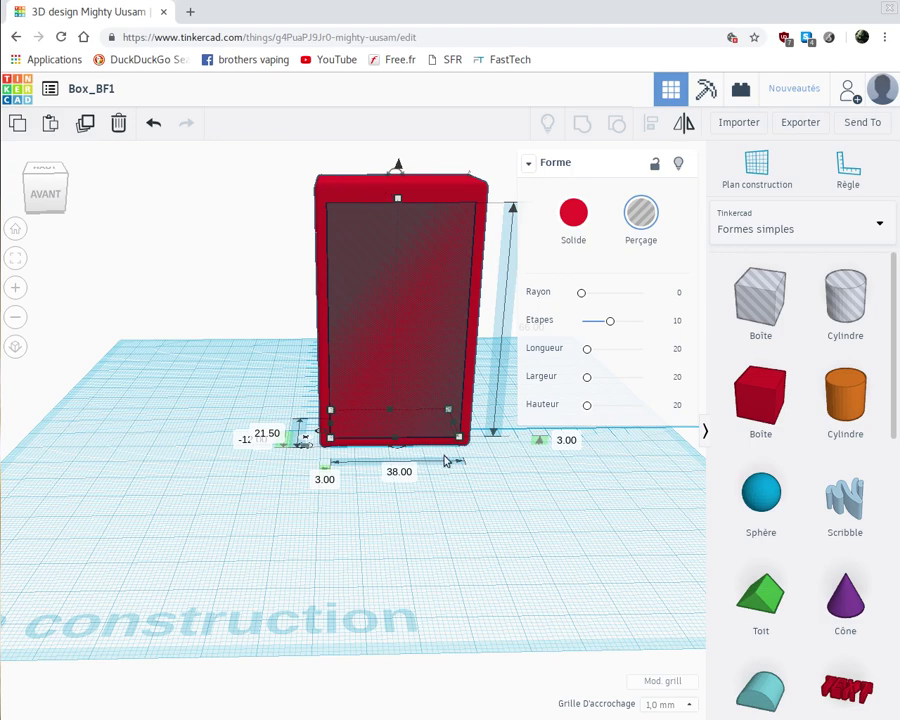
Group the red box with the hole box to cut the cavity out of its front.
right_click_drag(468, 498, 468, 622)
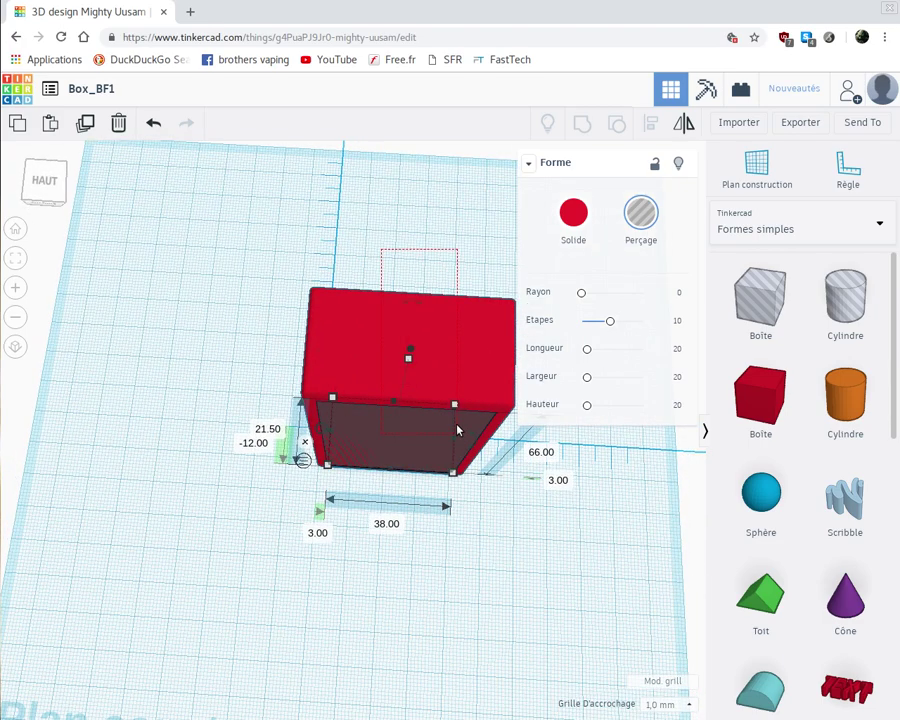
left_click(463, 388, "shift")
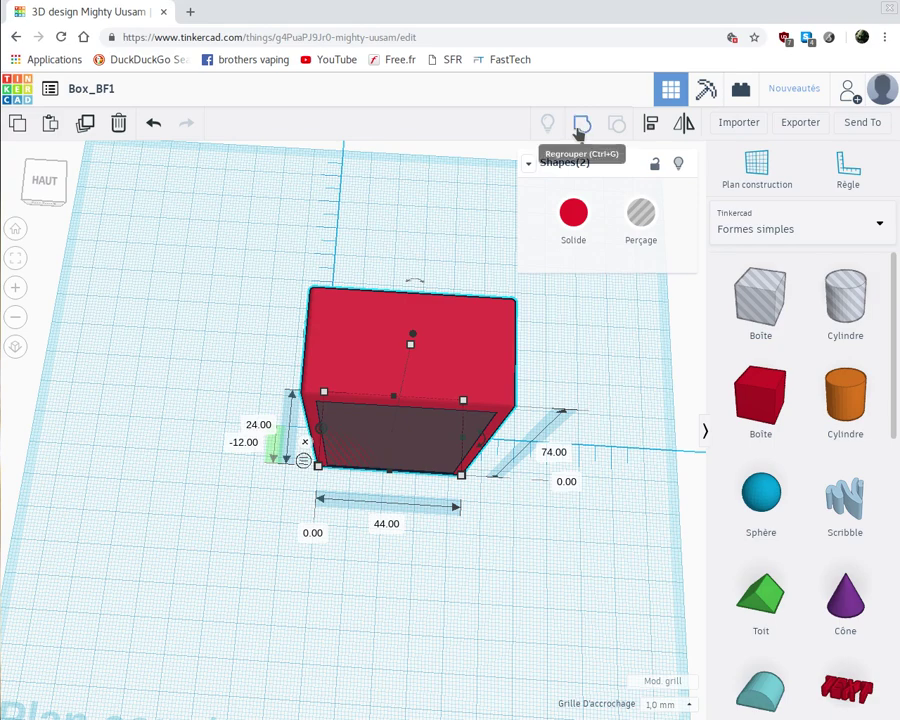
key("ctrl+g")
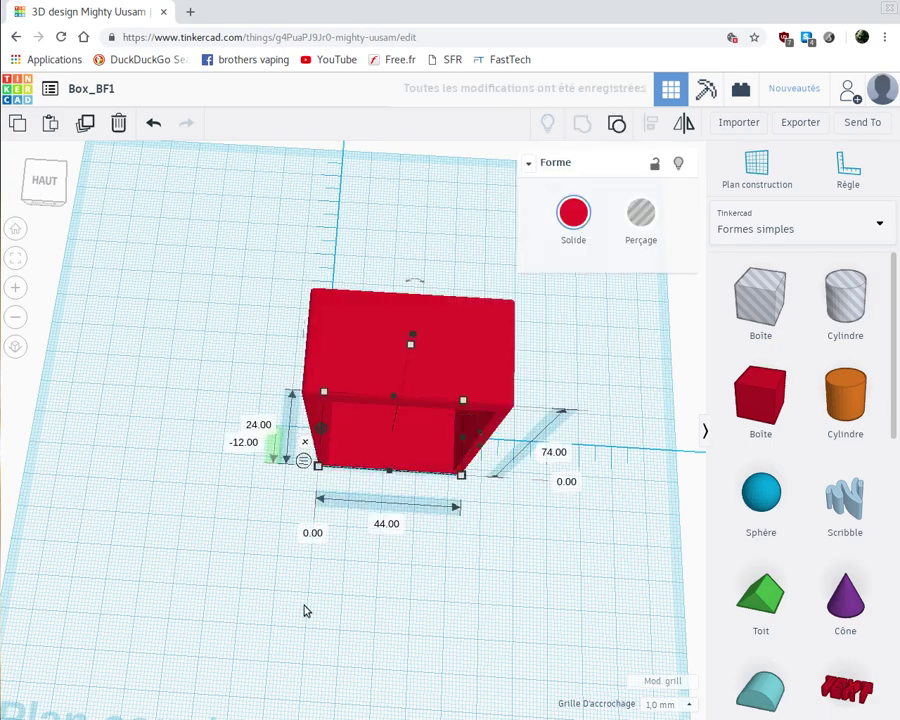
right_click_drag(334, 594, 338, 532)
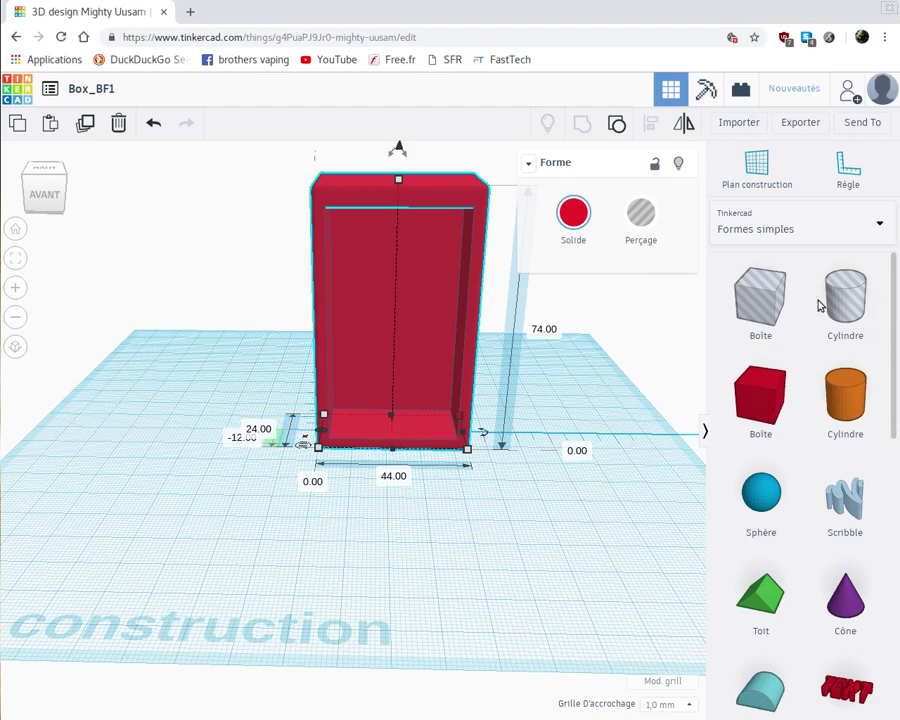
Place a new hole box on the workplane beside the hollow box, about -53 mm and -43 mm from the ruler origin.
left_click_drag(770, 299, 389, 400)
right_click_drag(396, 480, 398, 560)
left_click(338, 430)
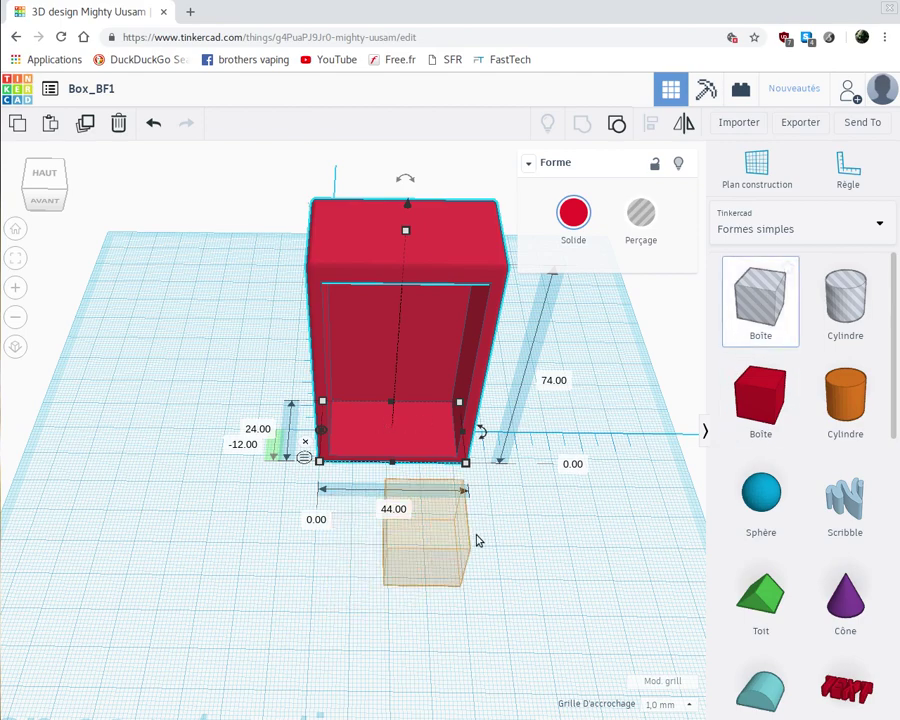
left_click(187, 497)
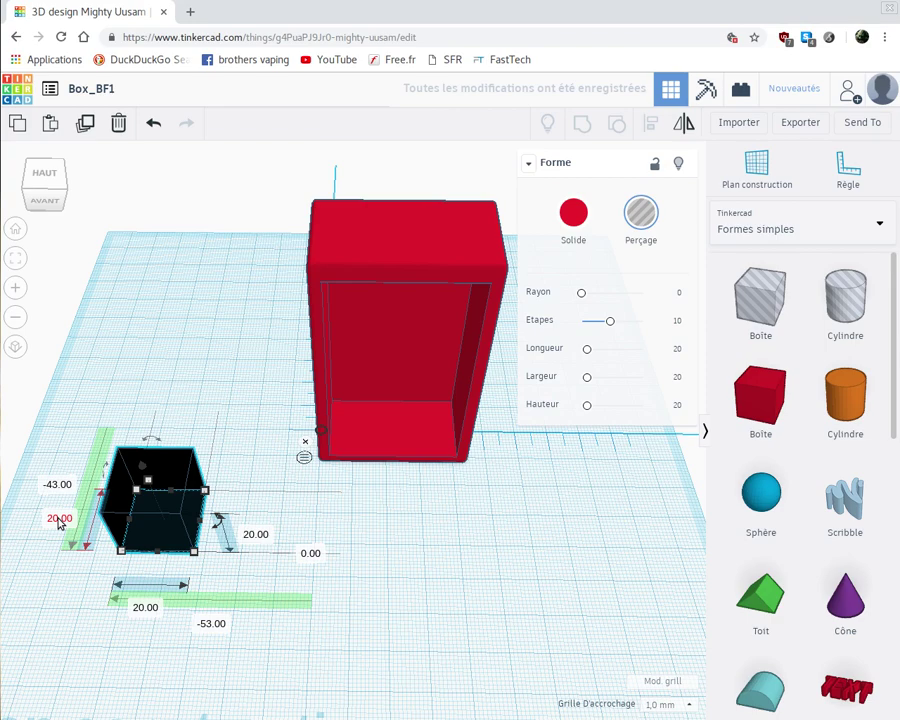
Set the new hole box's depth to 12 mm and its height to 1 mm.
left_click(60, 520)
type("12")
key("Return")
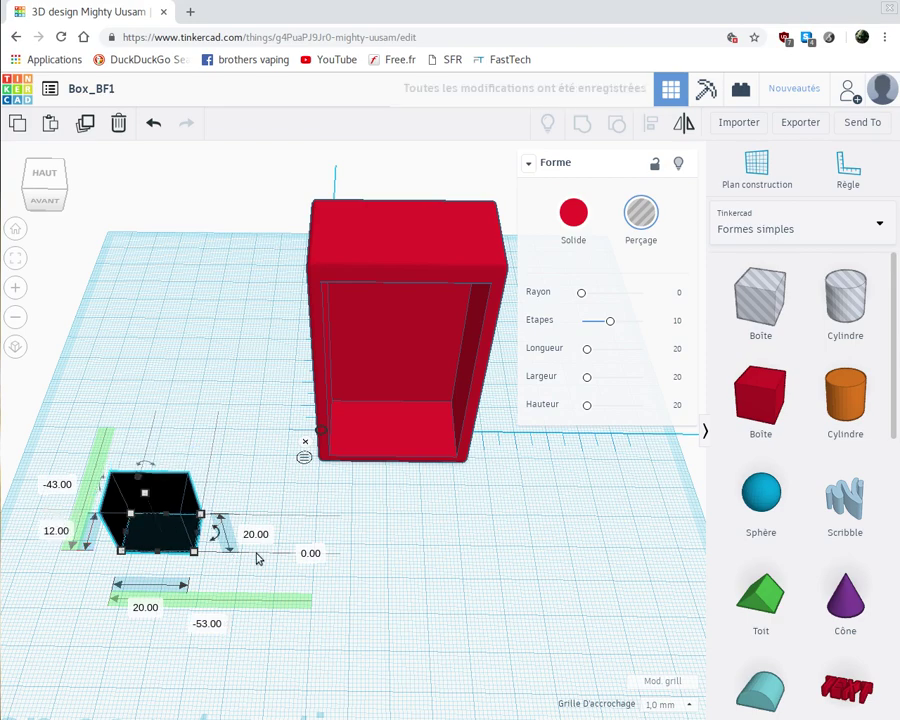
left_click(254, 535)
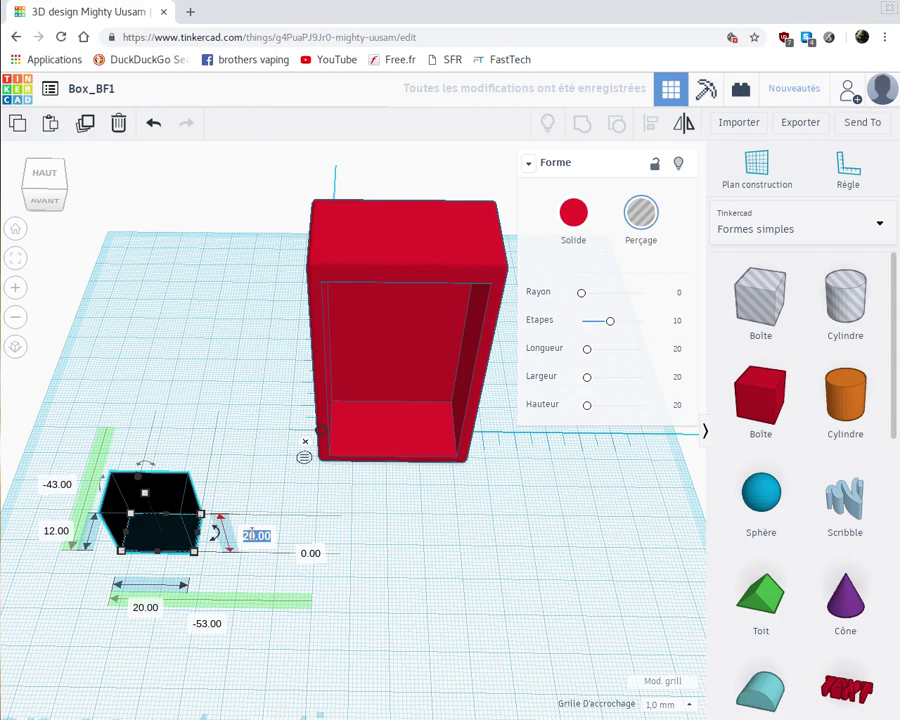
type("1")
key("Return")
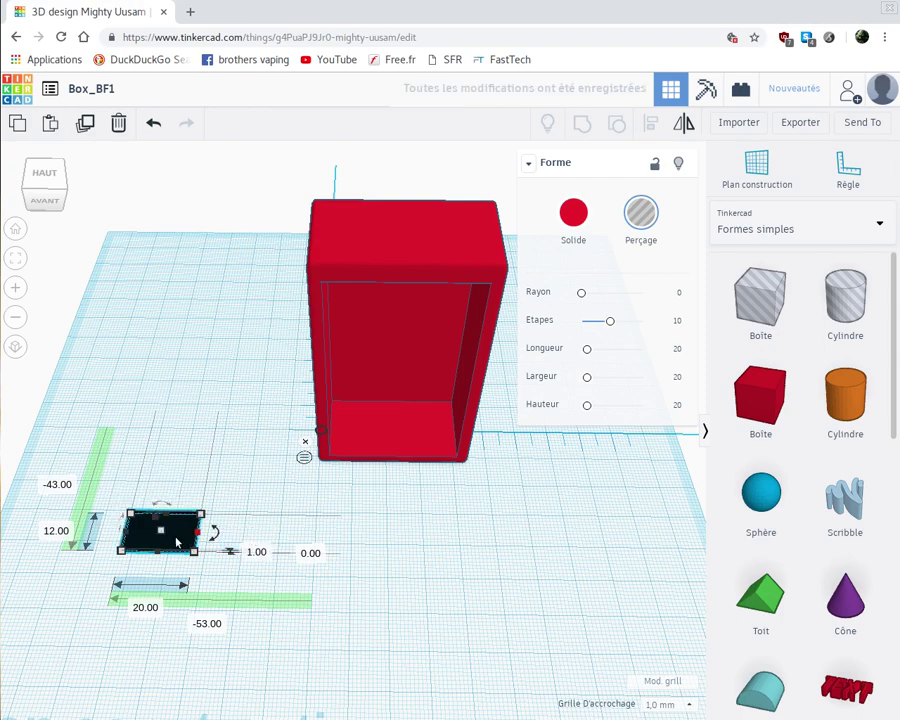
Move the thin hole box in front of the hollow box's opening and raise it 2 mm above the workplane.
left_click_drag(282, 547, 391, 507)
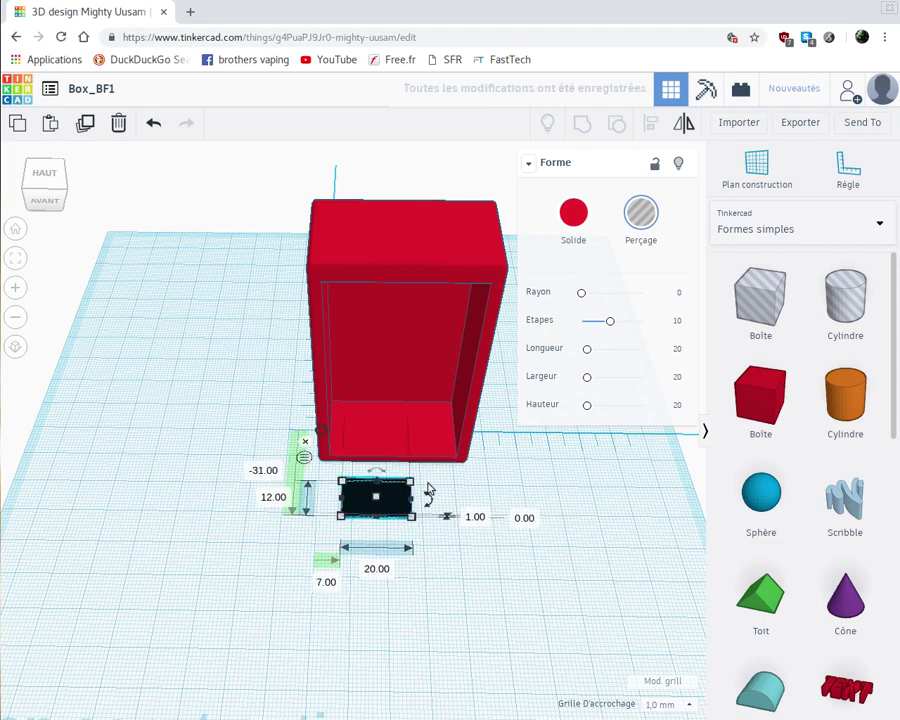
left_click(524, 517)
type("2")
key("Return")
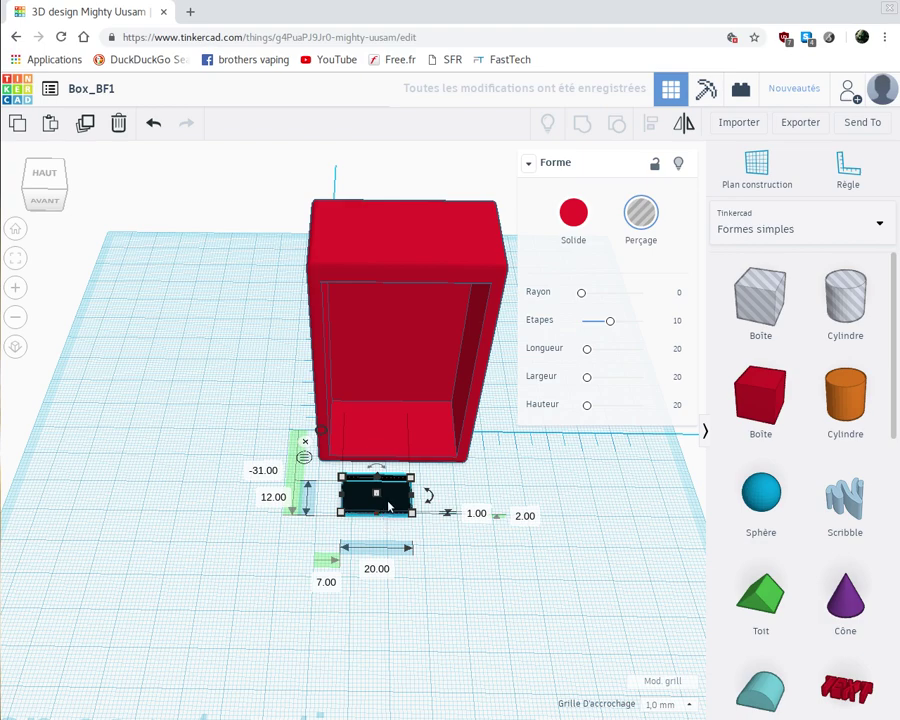
Move the thin hole box into the cavity floor at a 3 mm sideways offset and stretch it to 38 mm wide and 18 mm deep.
left_click_drag(390, 492, 375, 436)
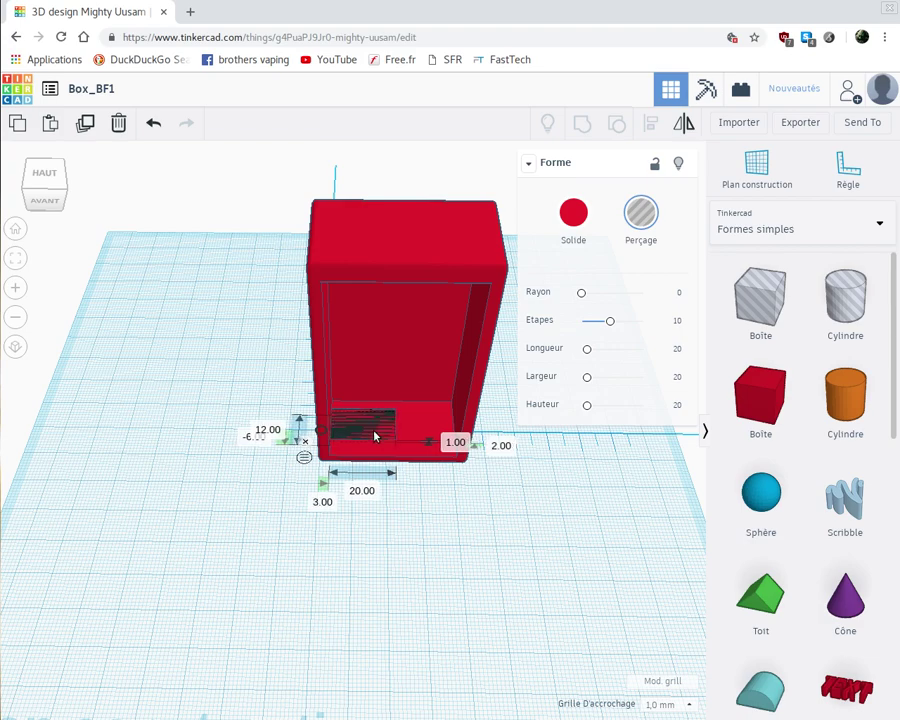
left_click_drag(376, 436, 456, 448)
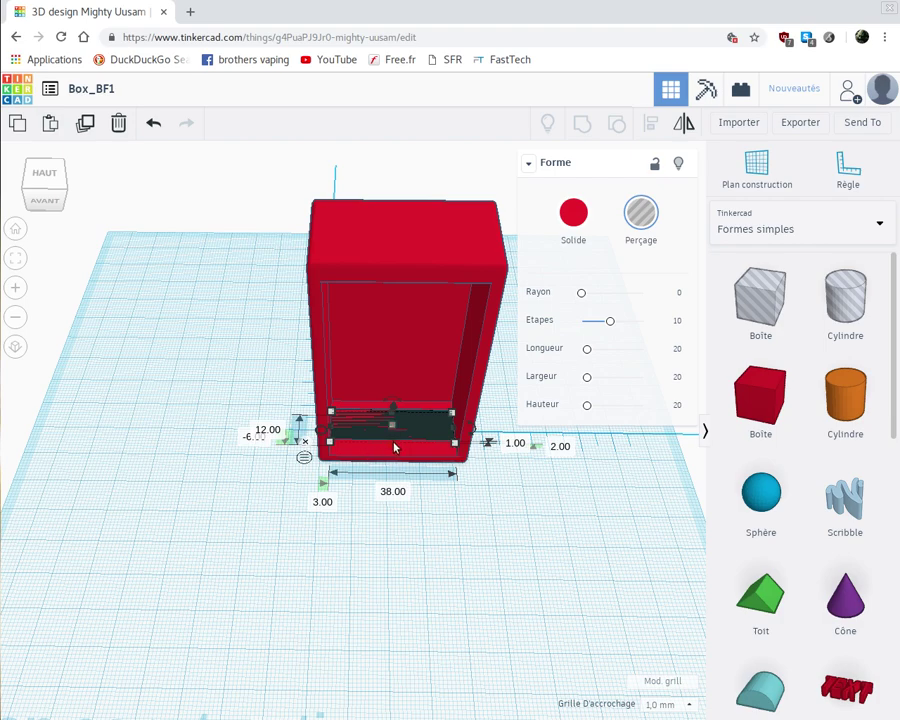
left_click_drag(395, 448, 395, 463)
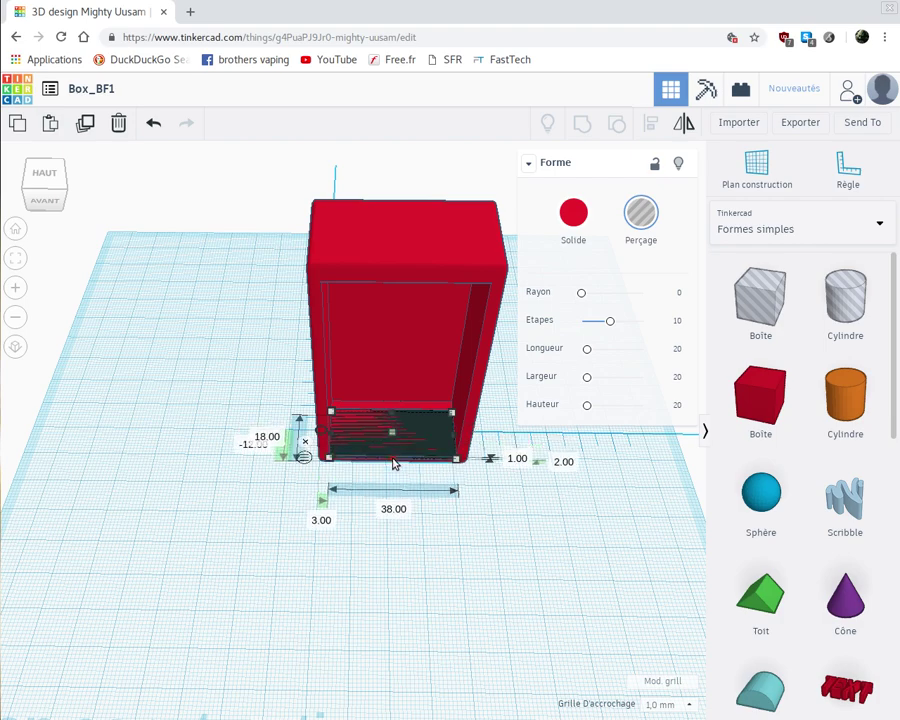
right_click_drag(418, 533, 358, 428)
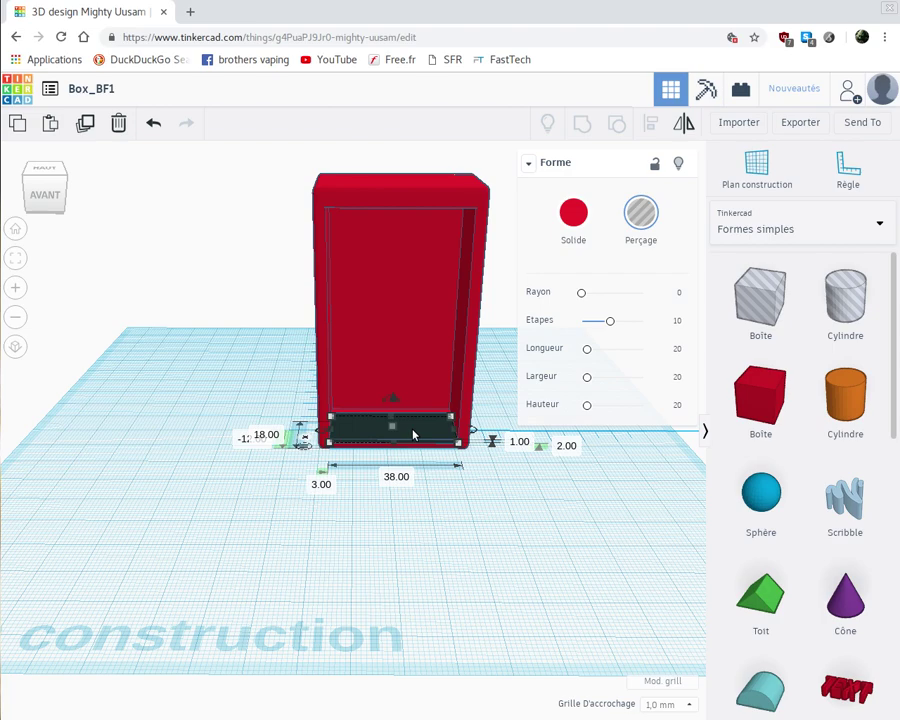
Select all shapes and group them to cut the thin recess into the hollow box's floor.
left_click(427, 484)
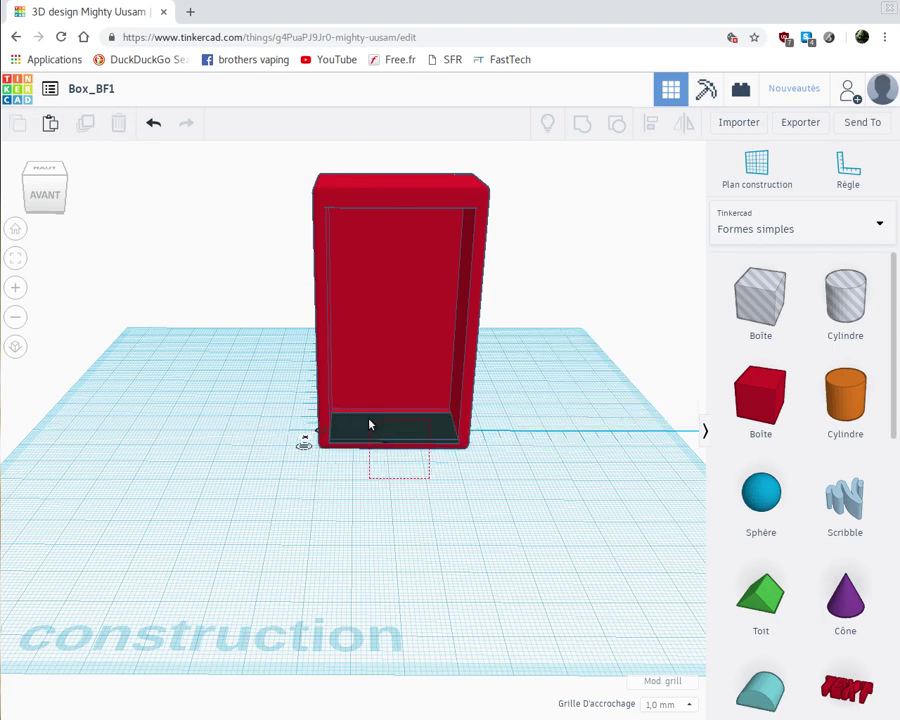
key("ctrl+a")
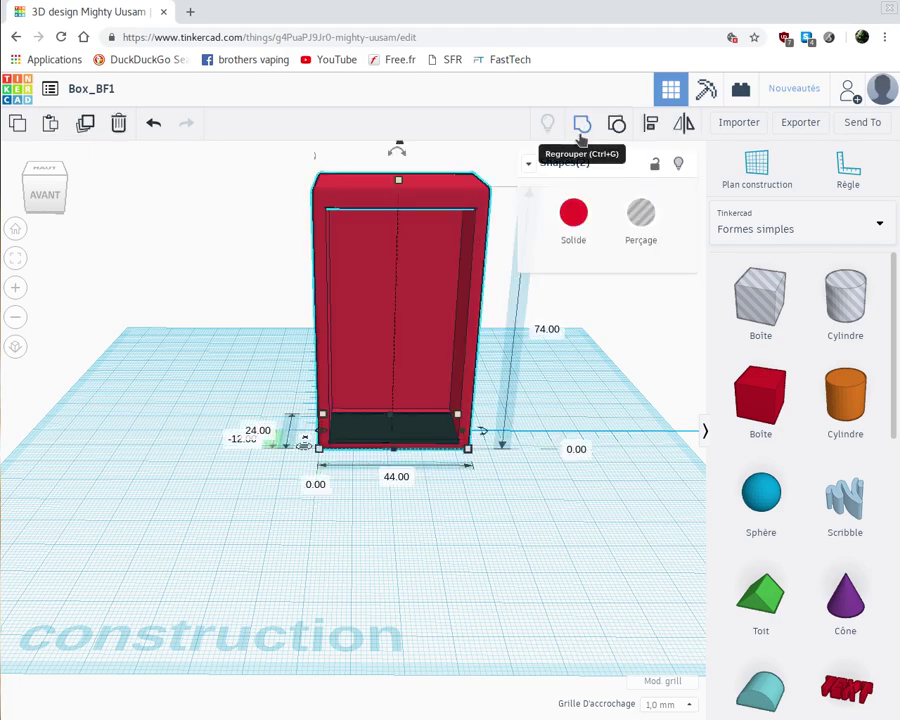
key("ctrl+g")
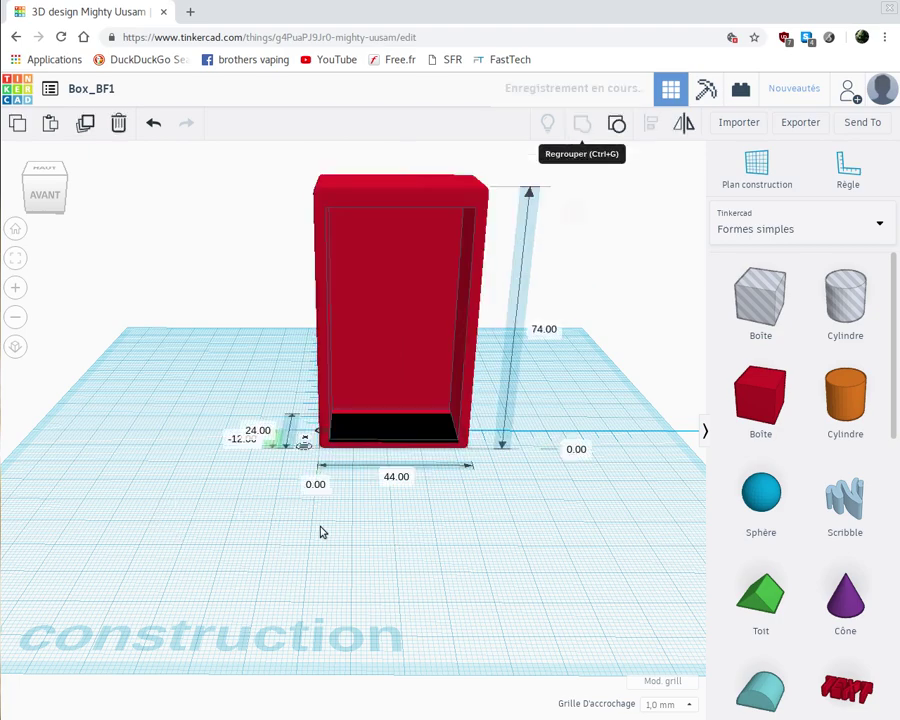
Place a solid red box on the workplane in front of the hollow box, about 6 mm and -51 mm from the ruler origin.
right_click_drag(385, 528, 378, 555)
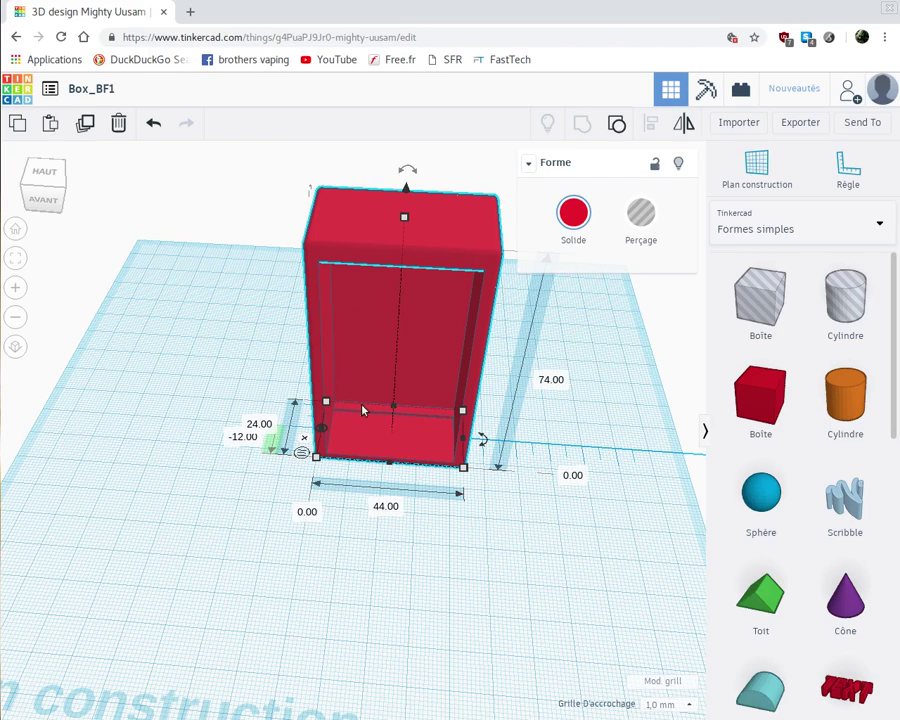
left_click(757, 399)
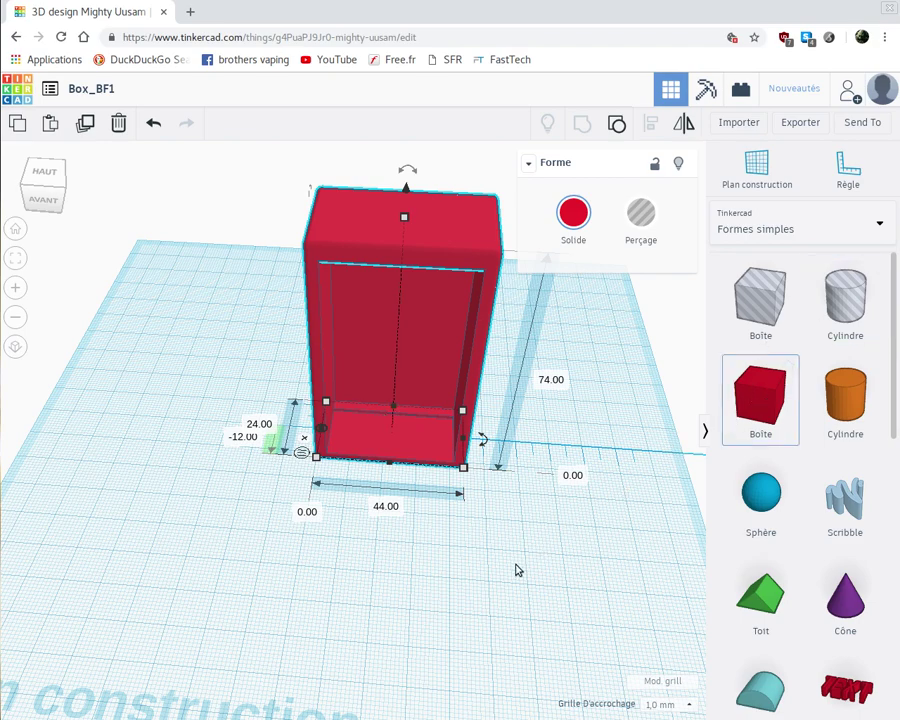
left_click(366, 589)
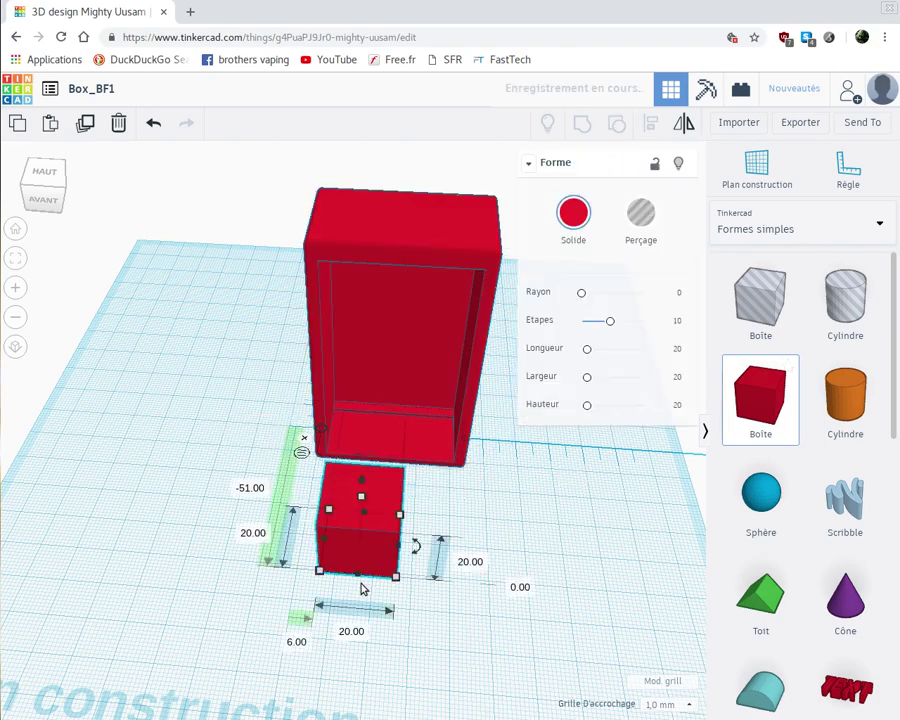
Set the new solid box's width to 16 mm and its height to 1 mm.
left_click(351, 632)
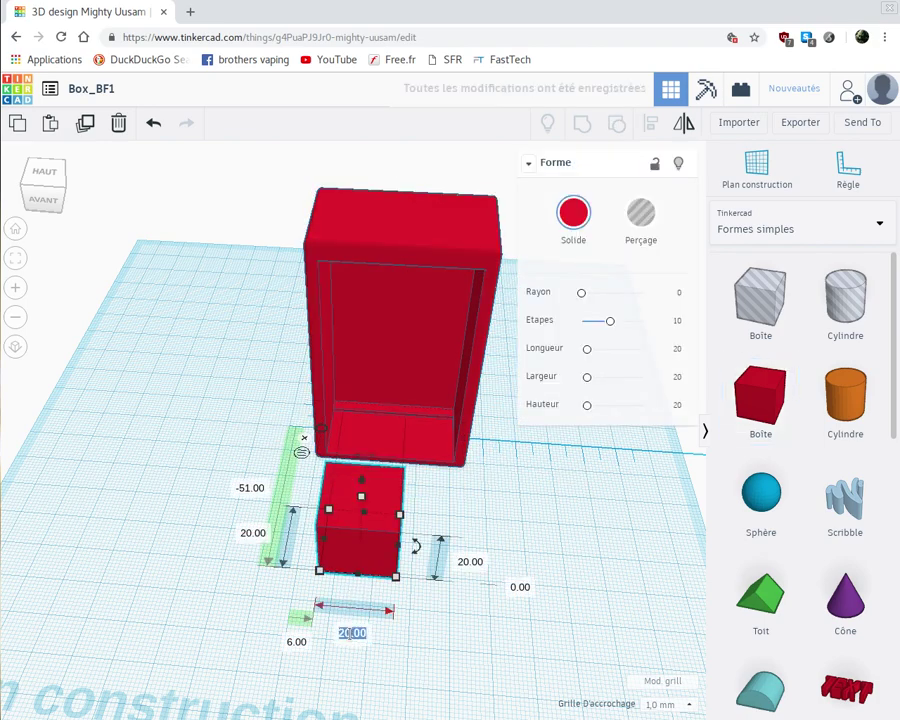
type("16")
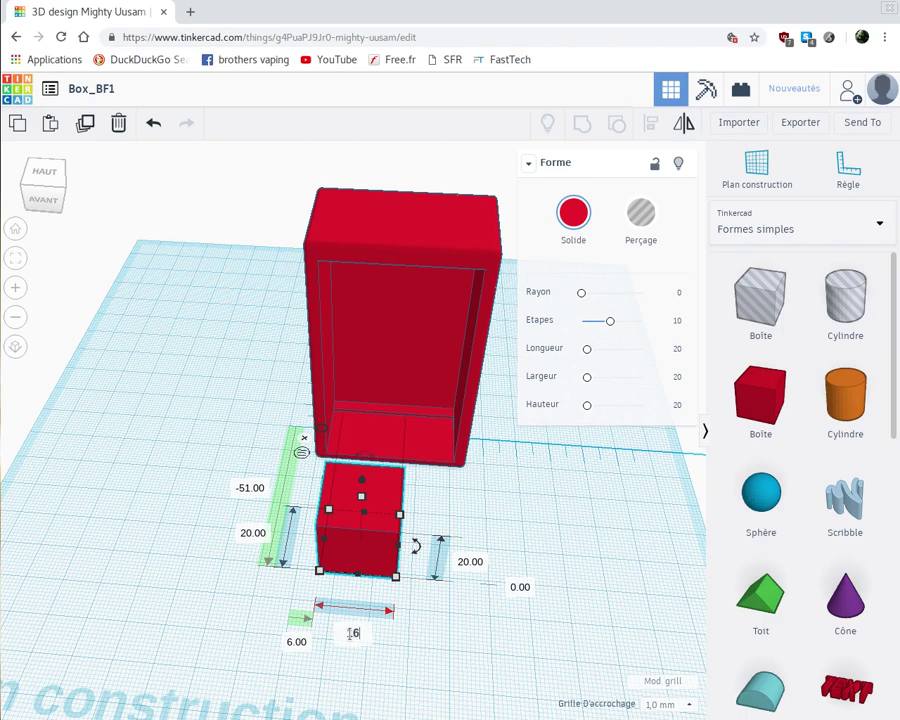
key("Return")
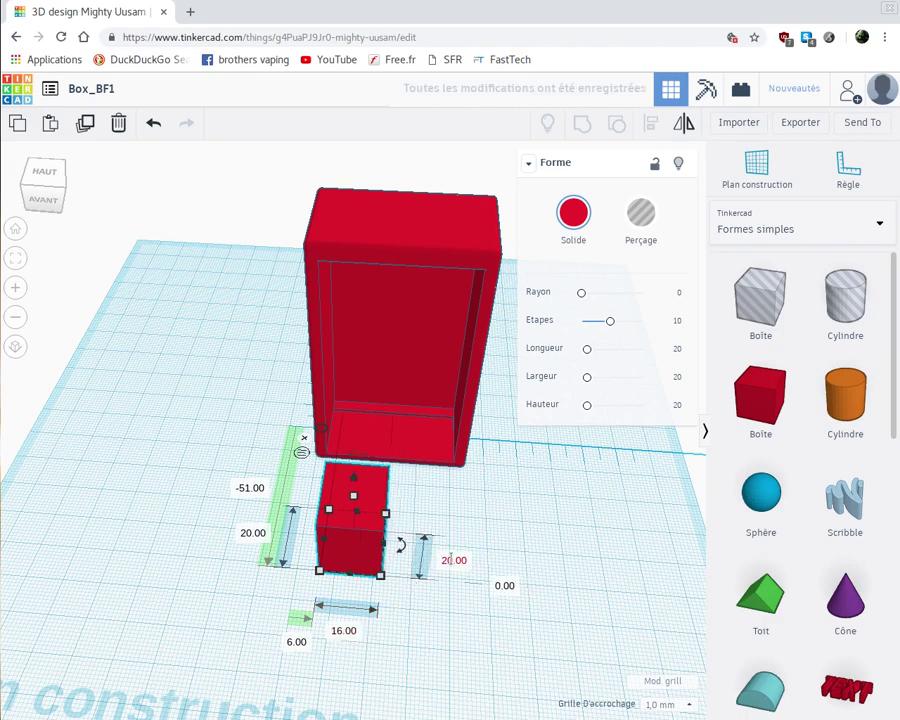
left_click(452, 561)
type("1")
key("Return")
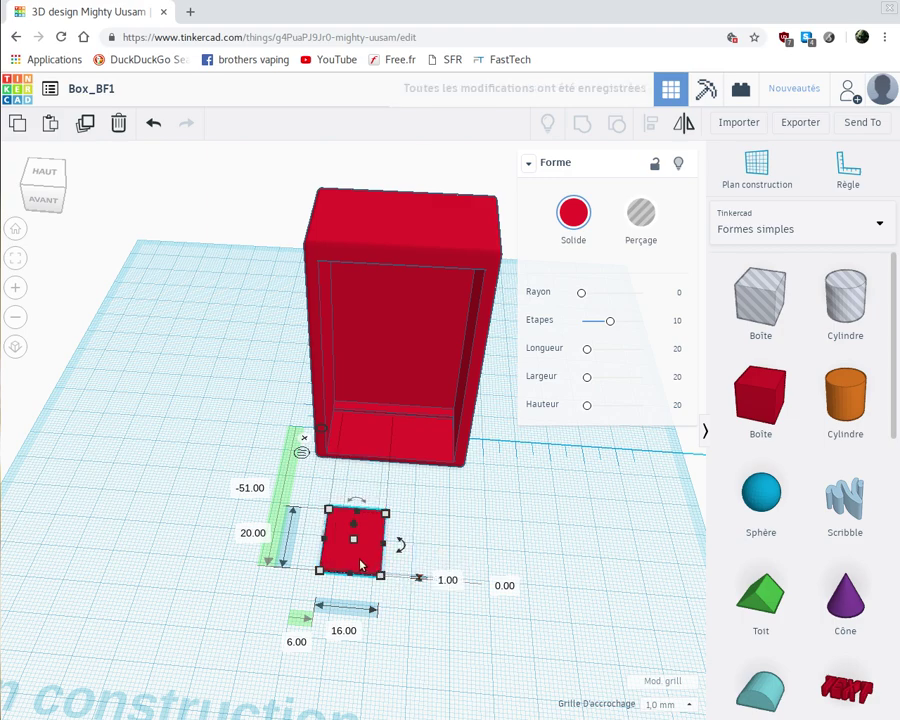
Move the thin solid plate closer to the hollow box's opening and raise it 3 mm above the workplane.
left_click_drag(362, 566, 371, 518)
left_click(505, 528)
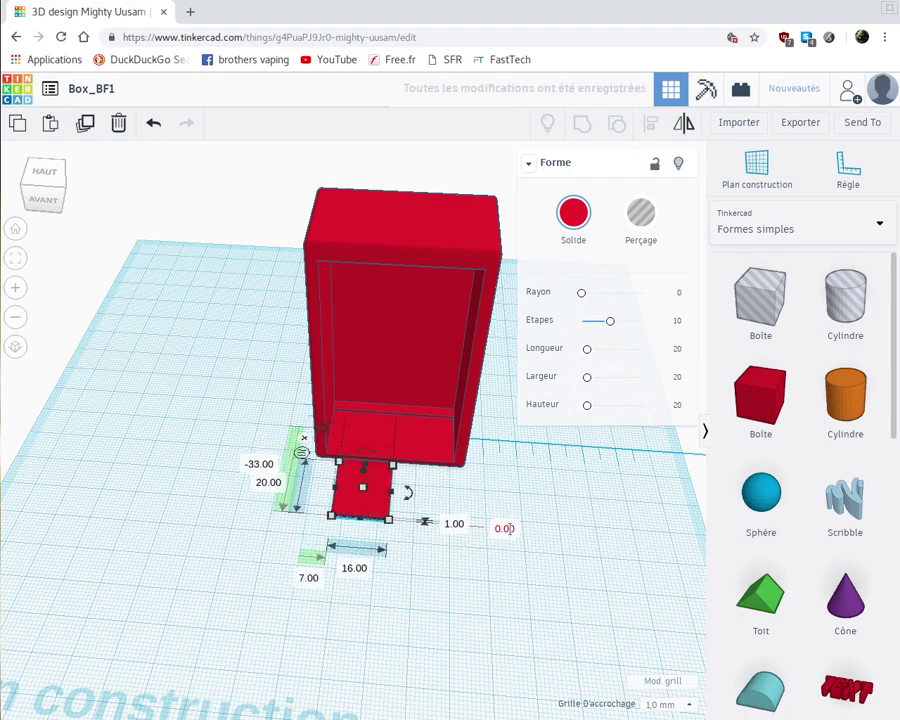
left_click(505, 528)
type("3")
key("Return")
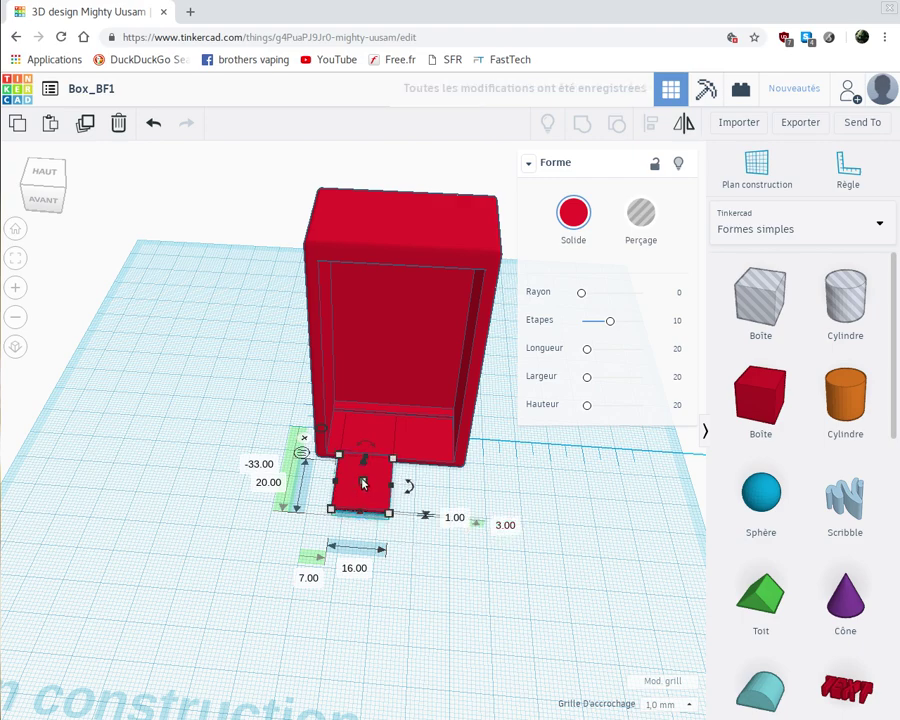
Move the thin plate onto the hollow box's floor and extend its depth to 21 mm, with its front edge at -10 mm.
left_click_drag(364, 484, 364, 432)
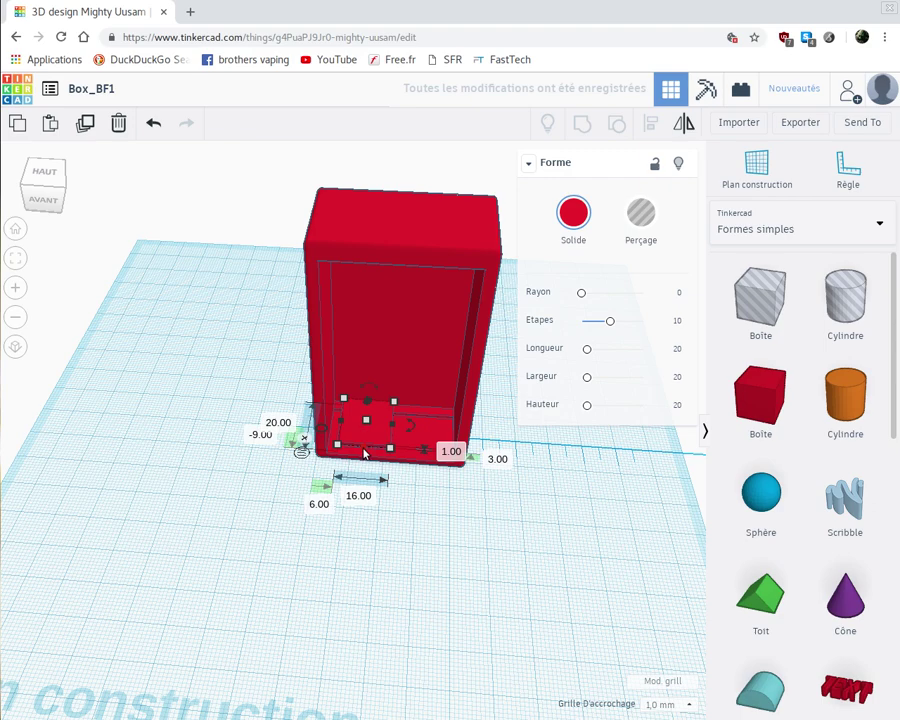
key("Down")
key("Down")
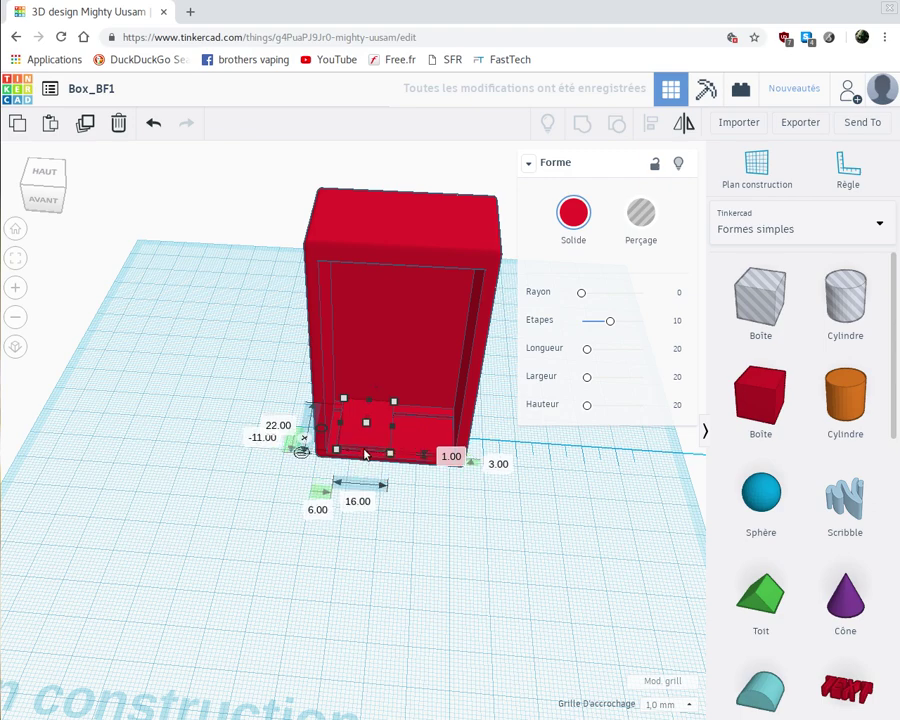
key("Up")
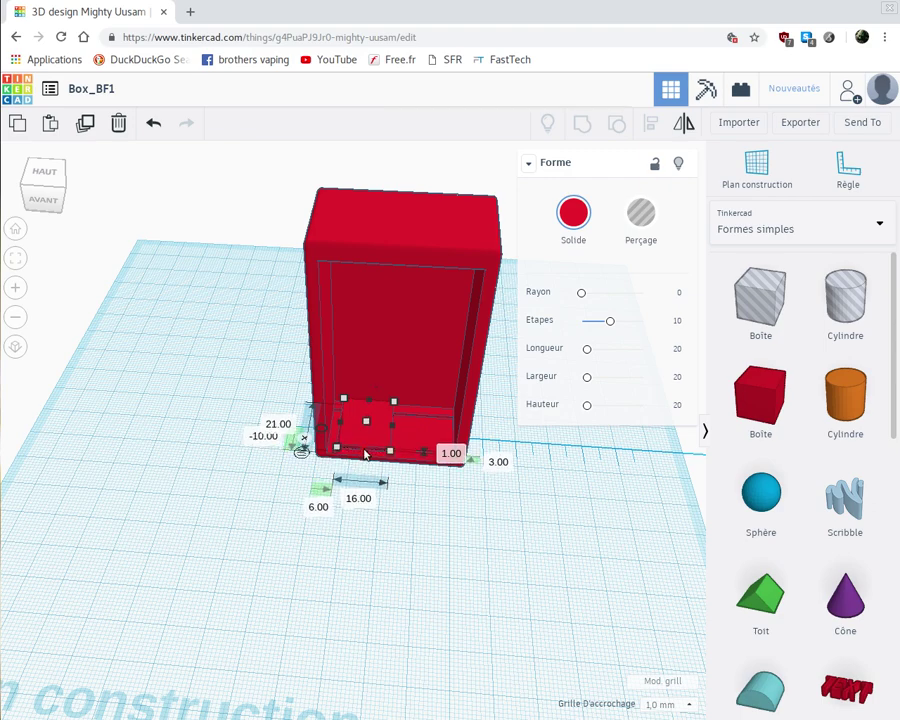
right_click_drag(412, 512, 432, 486)
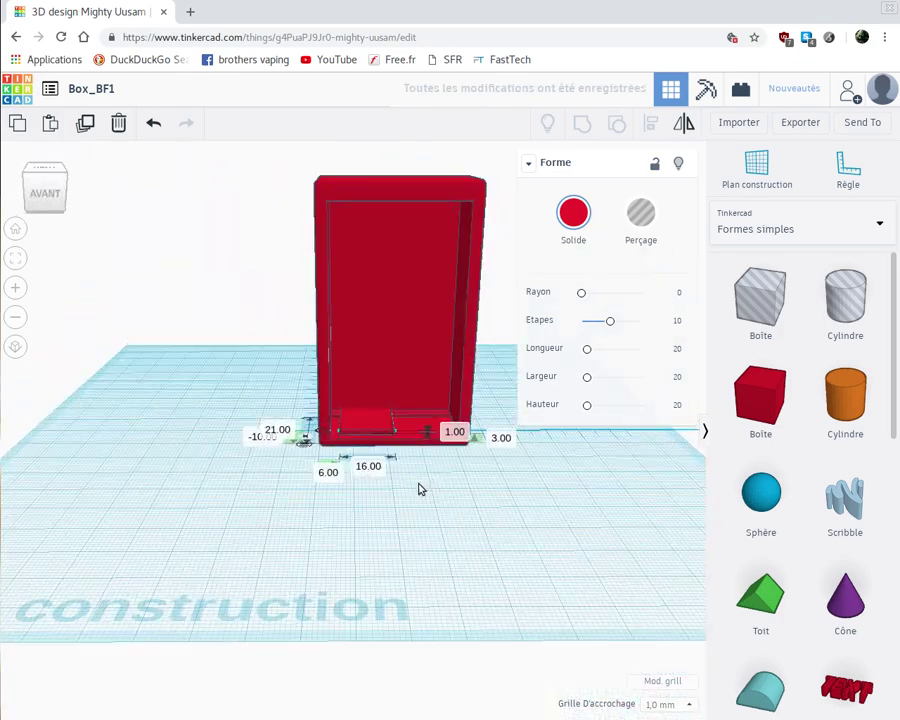
left_click(390, 436)
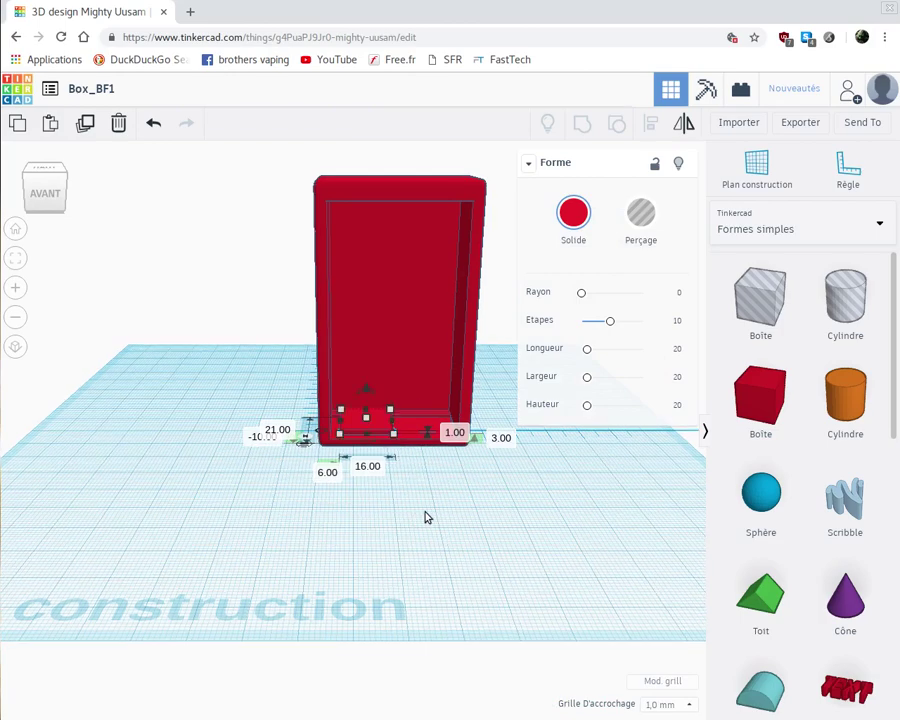
right_click_drag(425, 517, 420, 544)
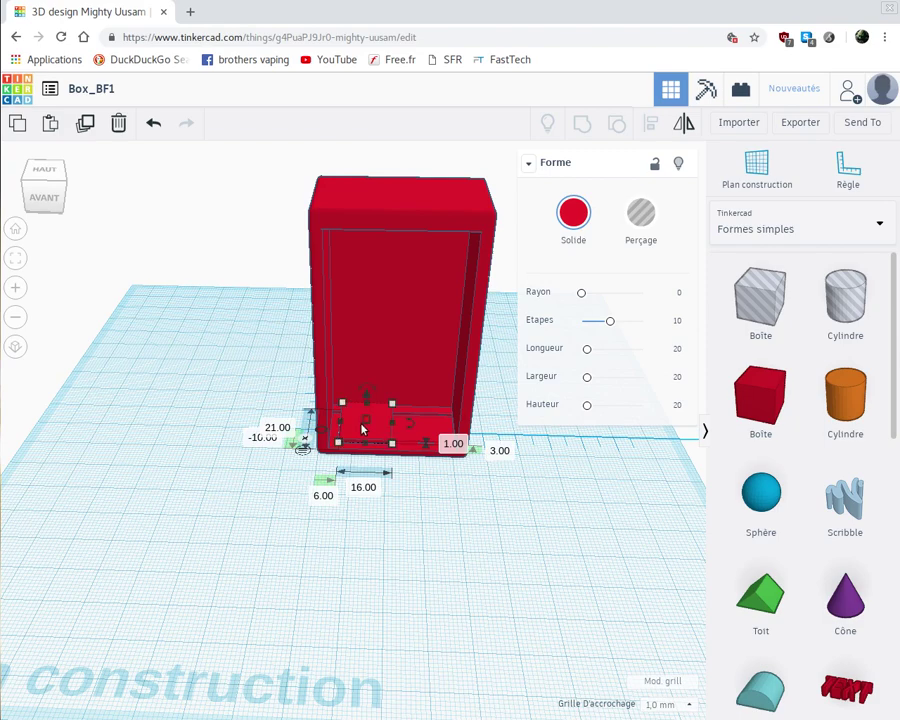
Set the floor plate's sideways distance from the ruler origin to 5 mm.
left_click(324, 497)
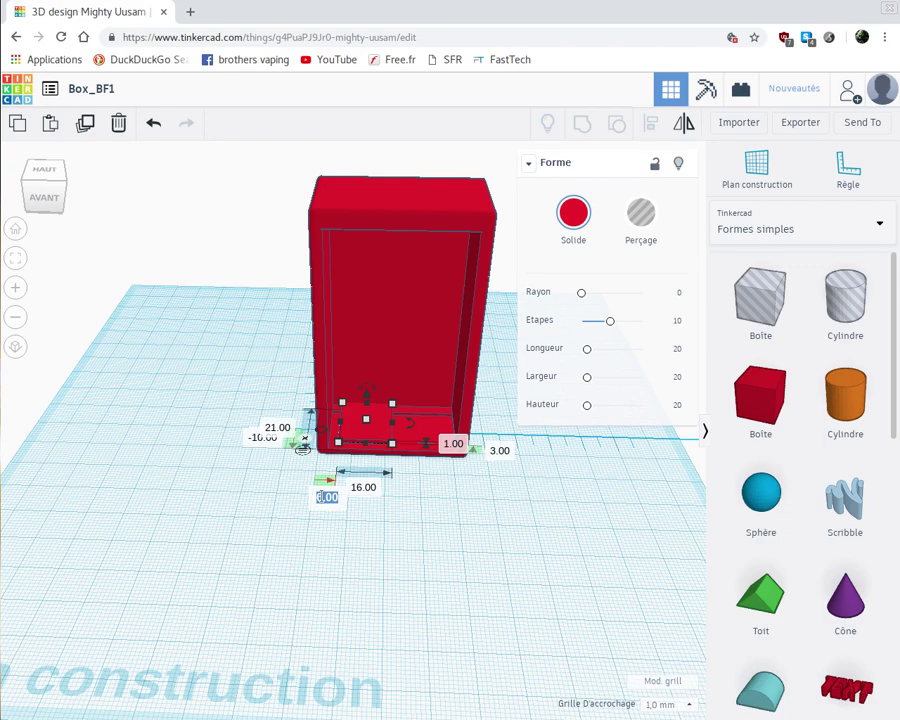
type("5")
key("Return")
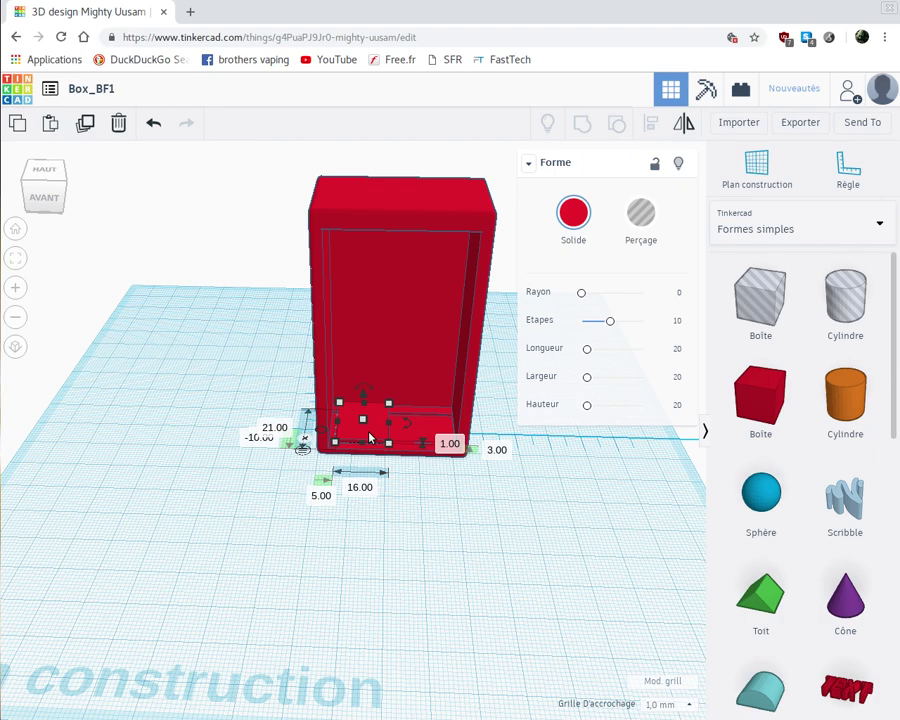
Duplicate the floor plate, offset the copy to 13 mm from the ruler origin, and rotate it 90° to stand upright.
key("Escape")
left_click(406, 432)
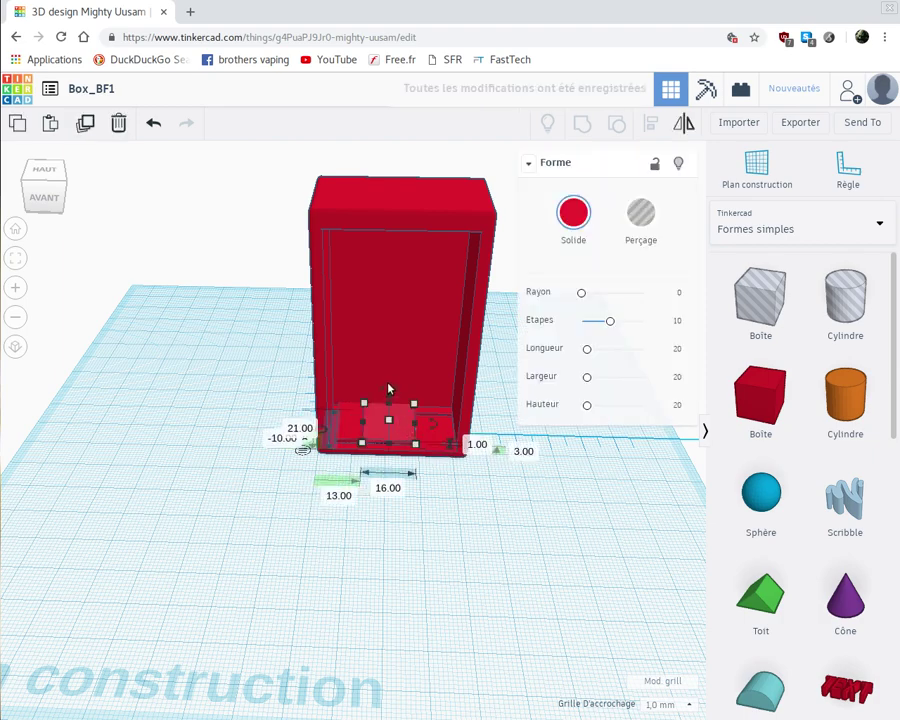
scroll(390, 387, "up", 5)
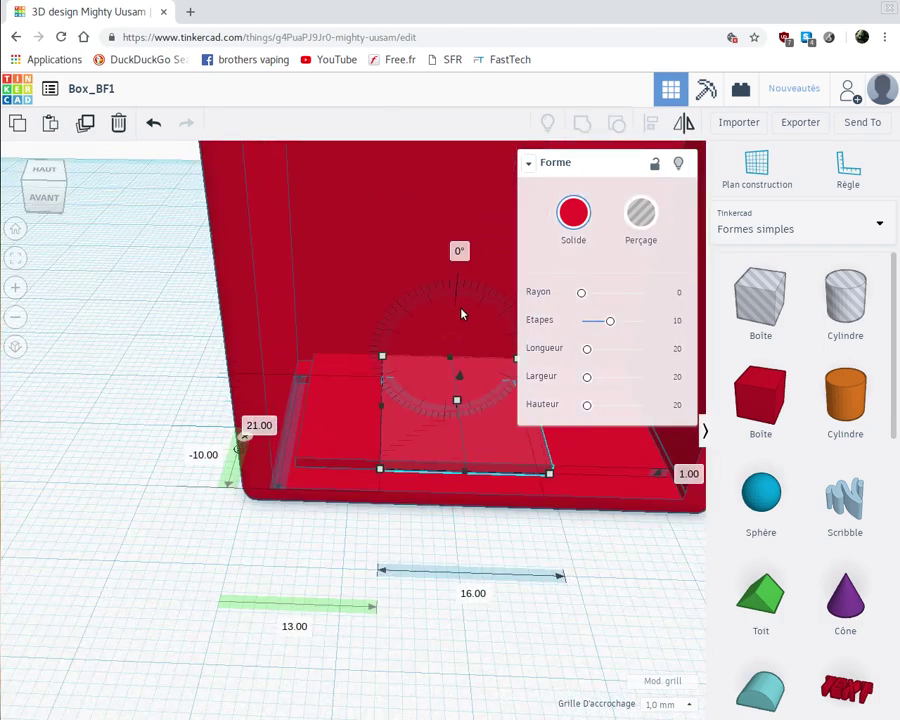
left_click(459, 251)
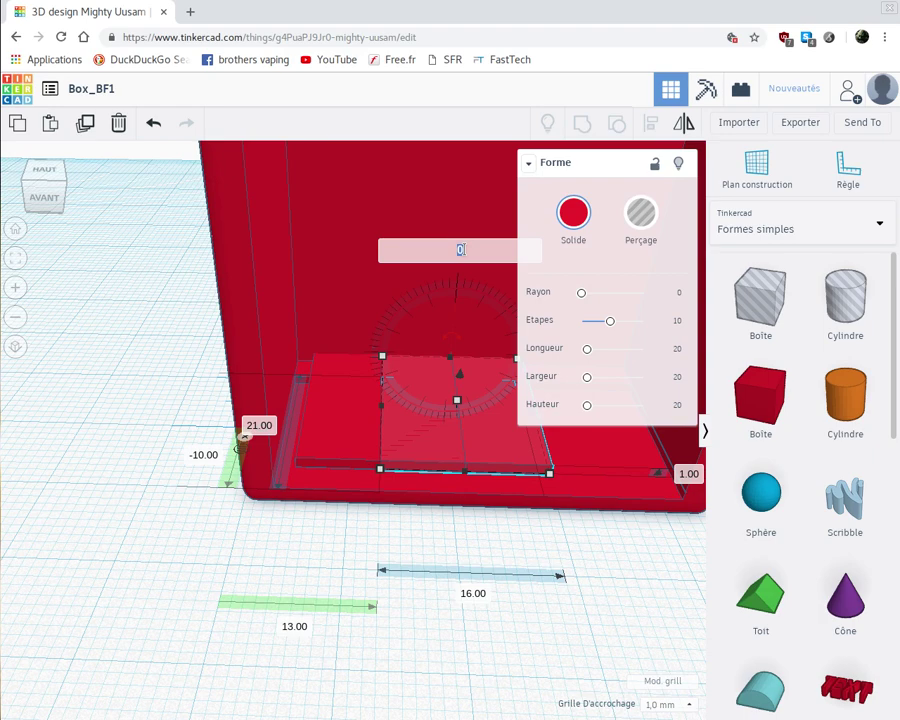
type("90")
key("Return")
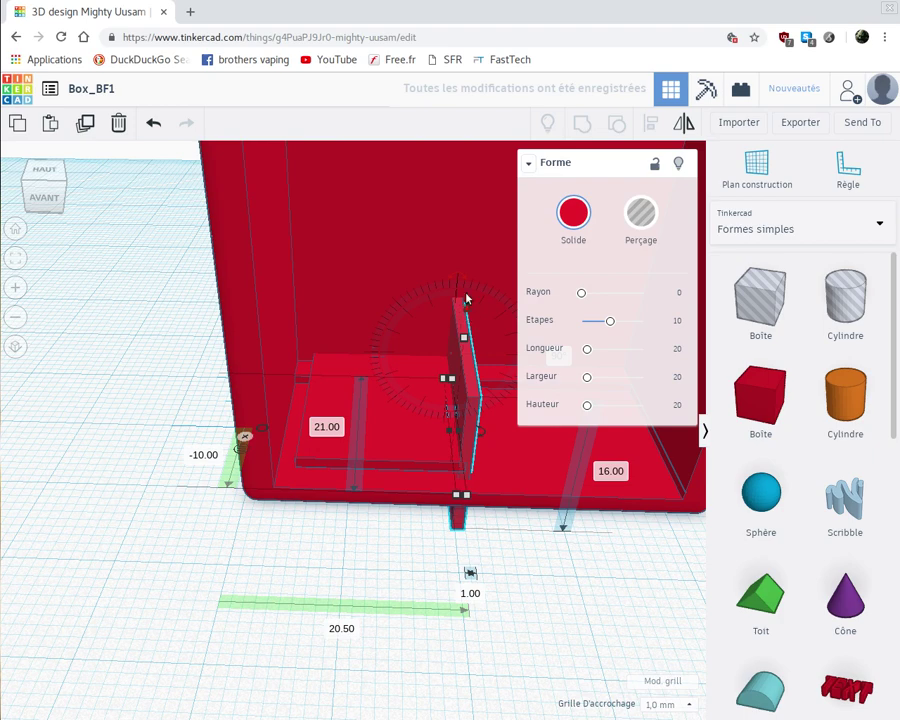
Raise the upright plate to 3 mm above the workplane and move it to 5 mm from the ruler origin, along the floor plate's outer edge.
left_click_drag(466, 298, 466, 238)
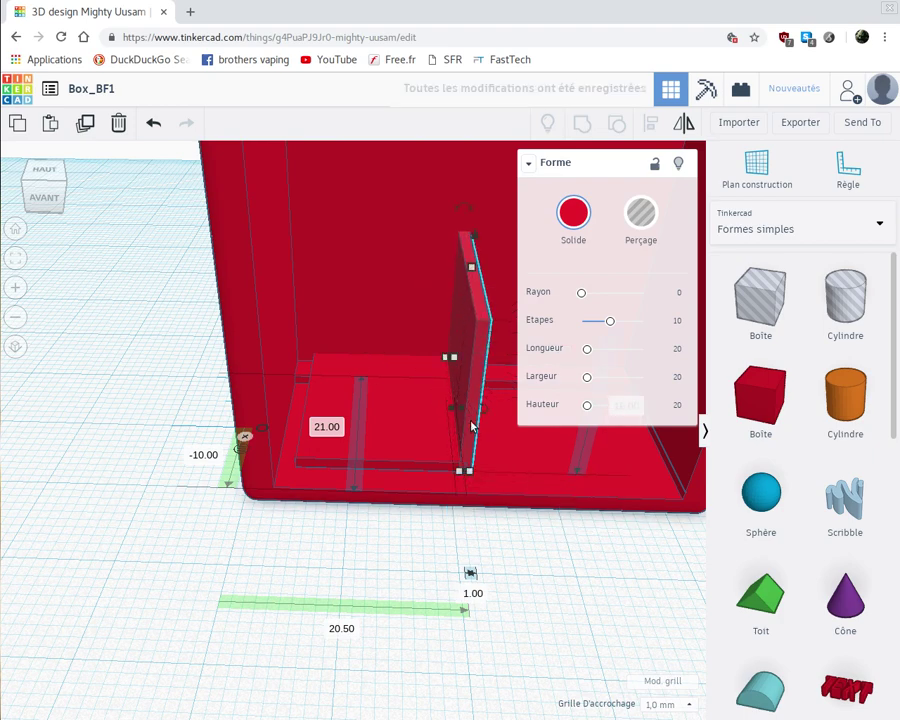
left_click_drag(472, 425, 302, 417)
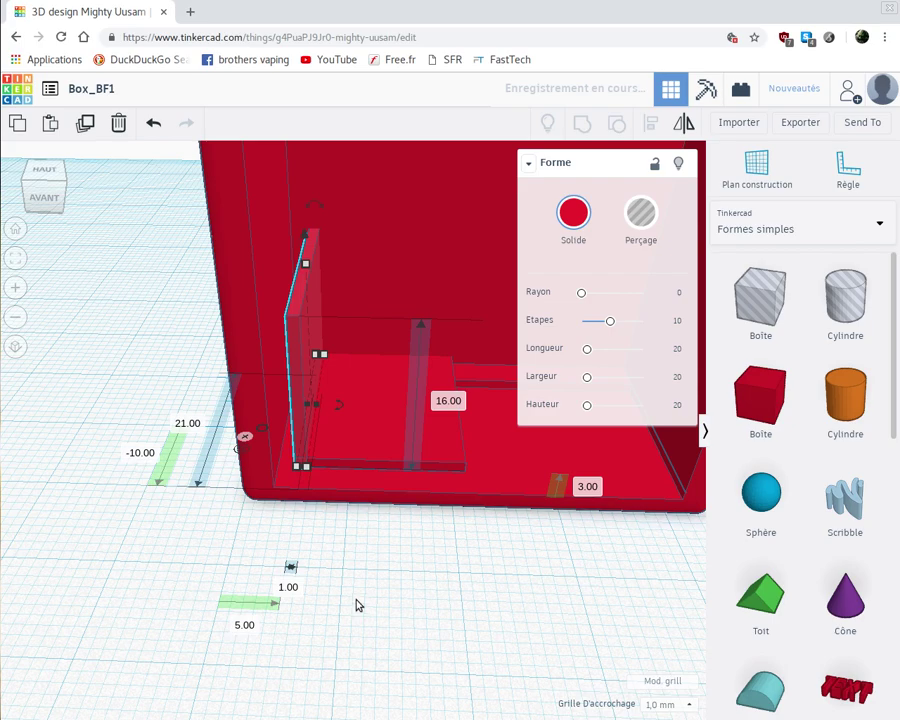
right_click_drag(356, 598, 366, 550)
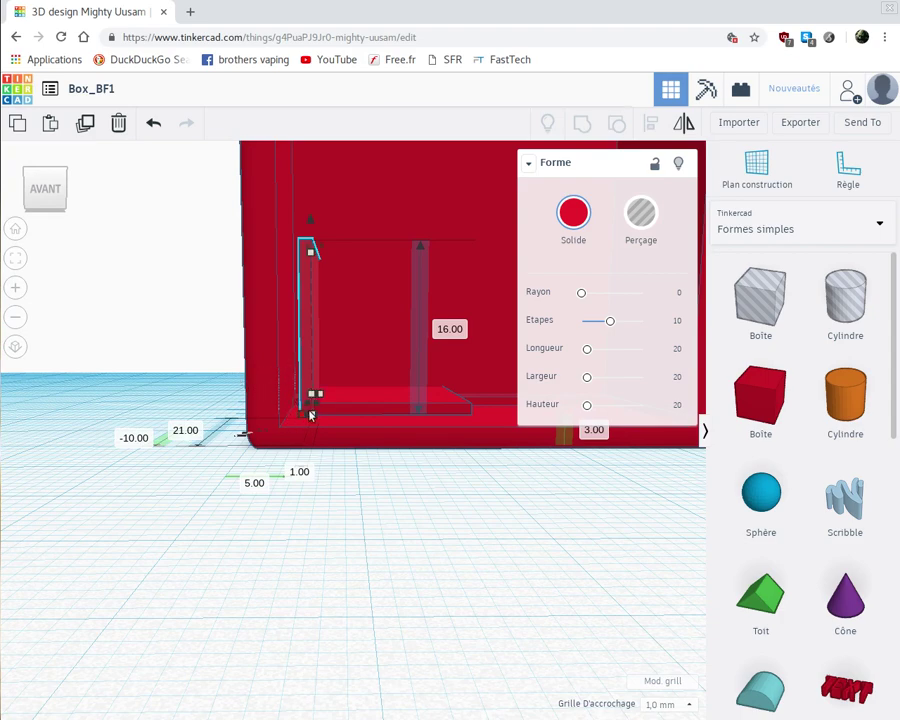
right_click_drag(349, 530, 348, 544)
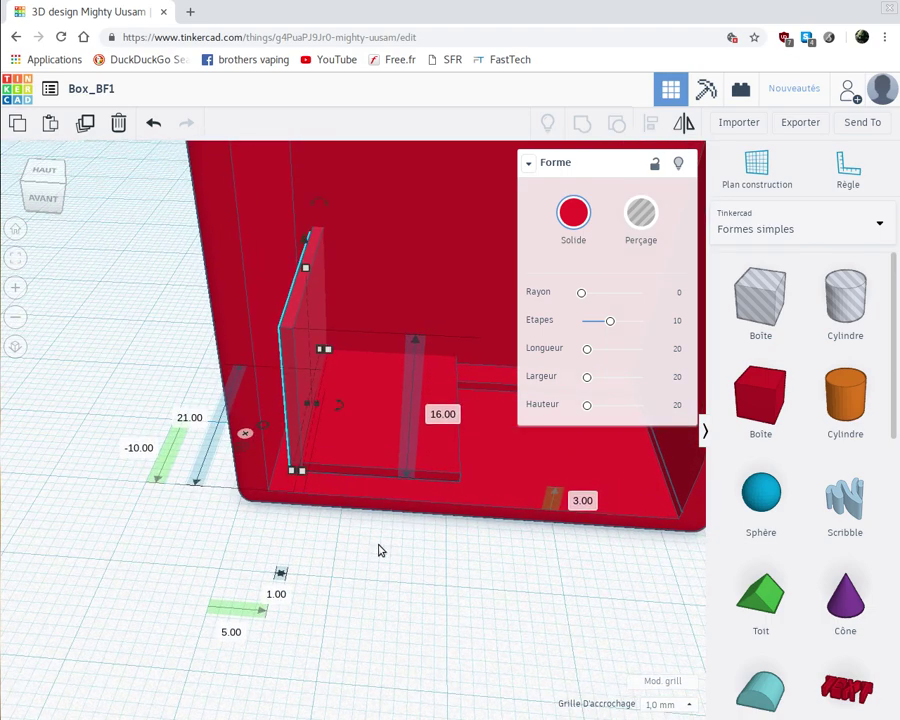
Select the hollow box together with both thin plates and group them into one shape.
left_click_drag(380, 546, 220, 362)
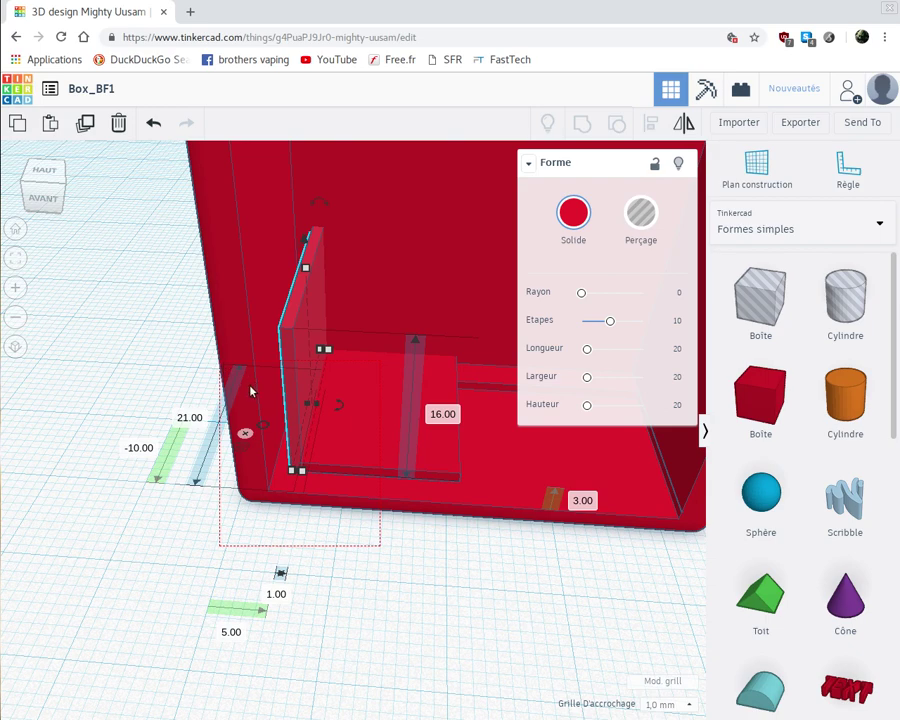
left_click_drag(315, 368, 351, 381)
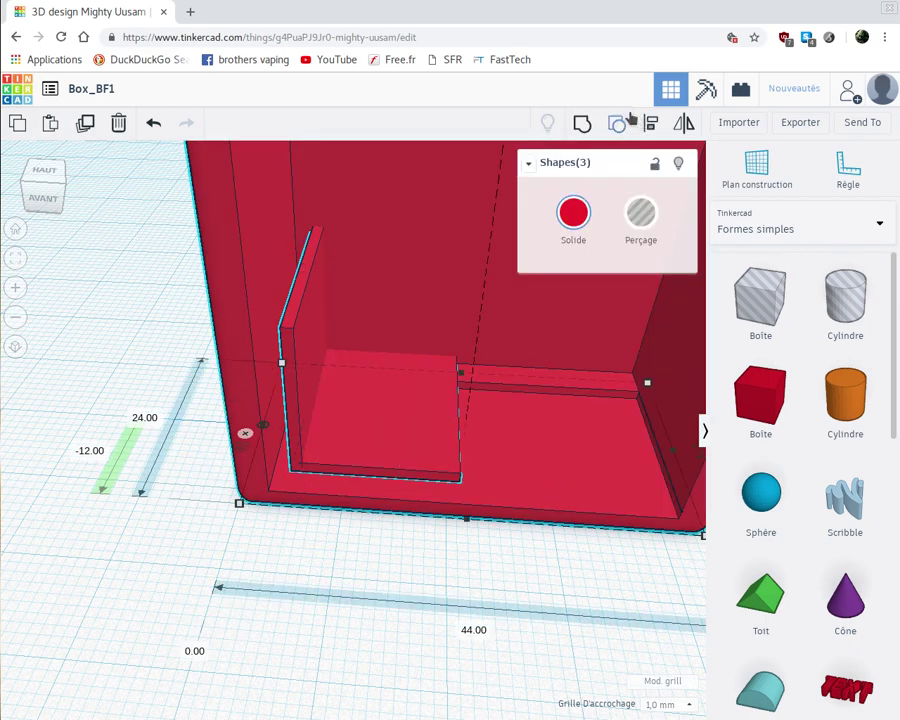
left_click(581, 124)
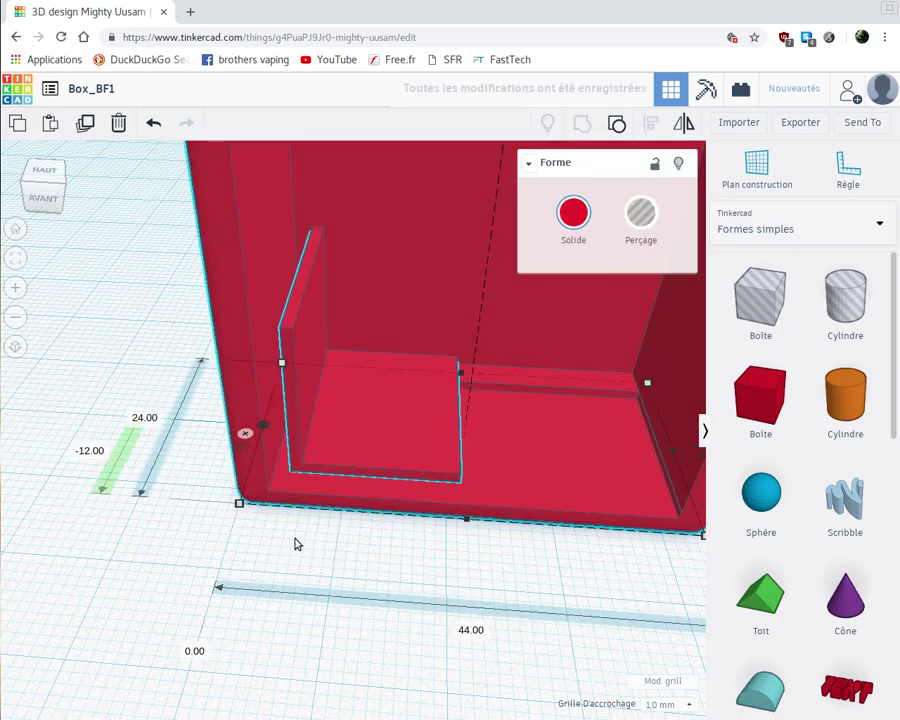
Place a solid red box in front of the hollow box, about 21 mm and -19 mm from the ruler origin.
right_click_drag(292, 547, 360, 492)
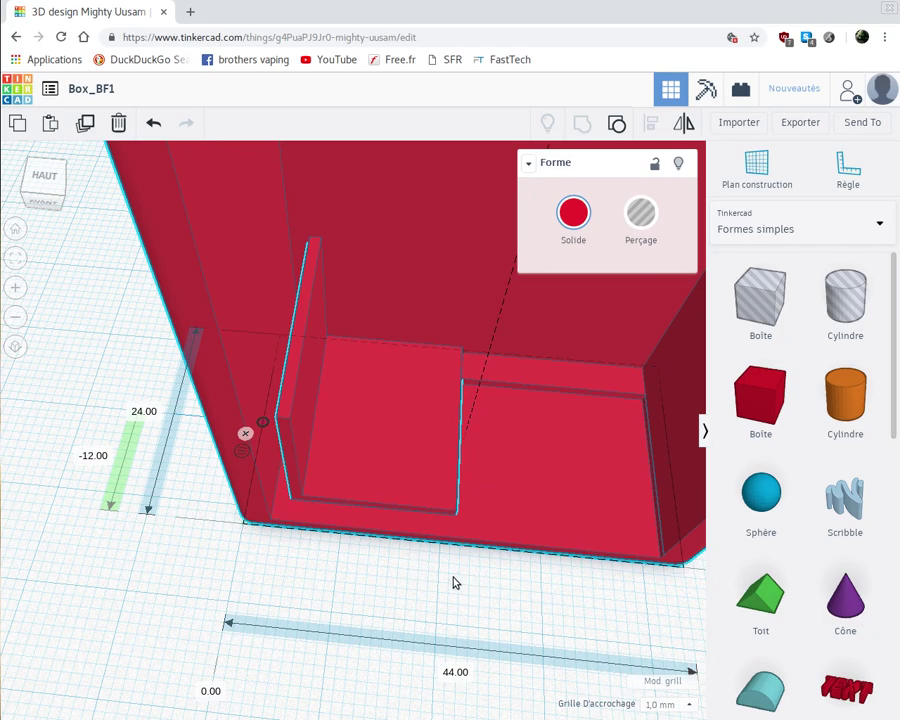
right_click_drag(454, 582, 285, 552)
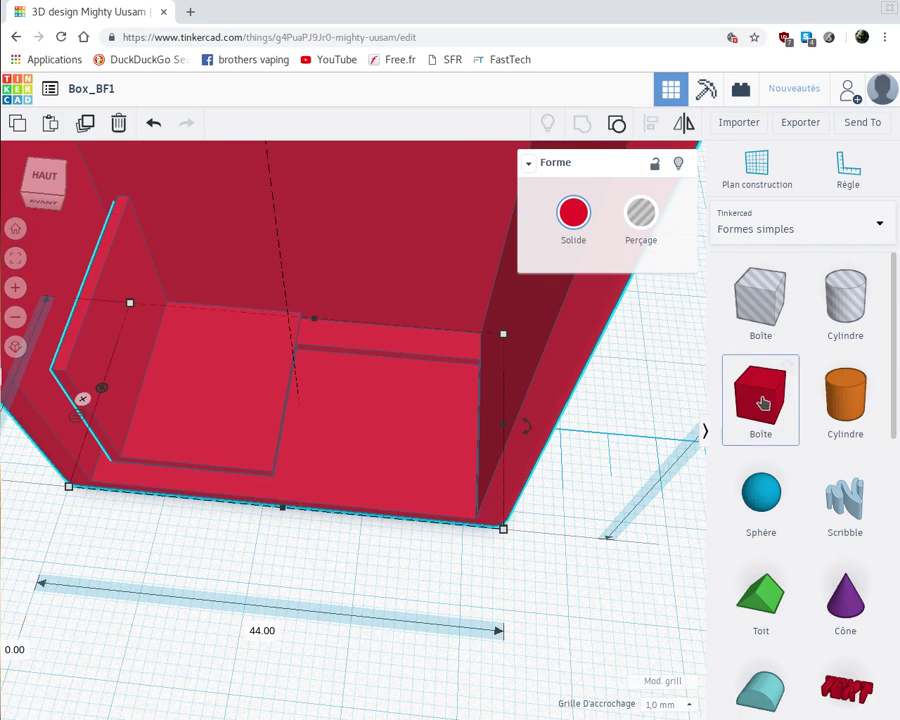
left_click_drag(762, 403, 277, 588)
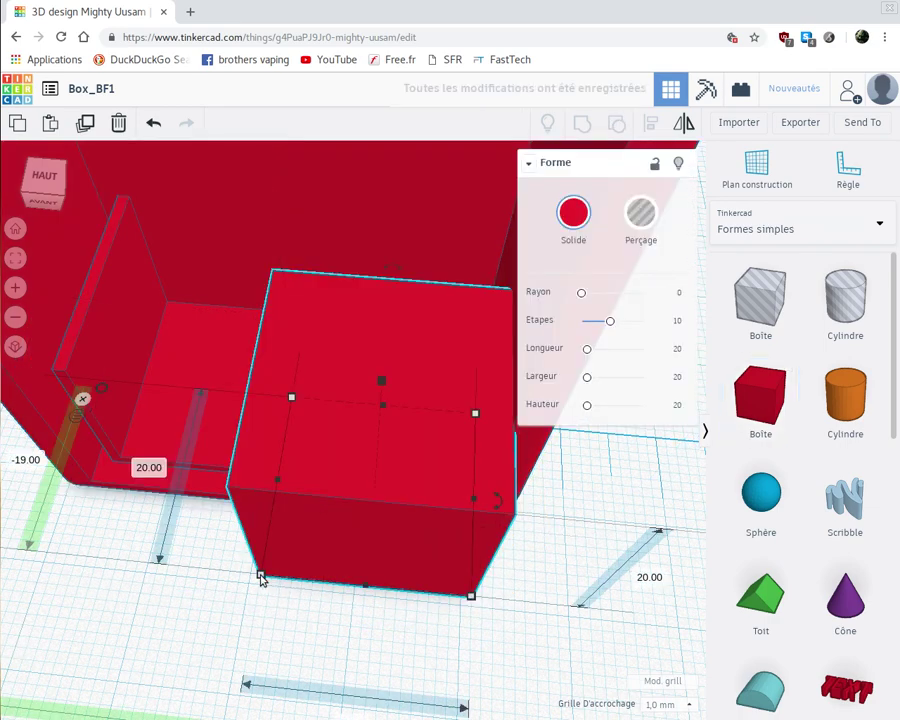
Reduce the new solid box to a post 2 mm wide and 2 mm deep, 39 mm from the ruler origin.
scroll(341, 631, "down", 5)
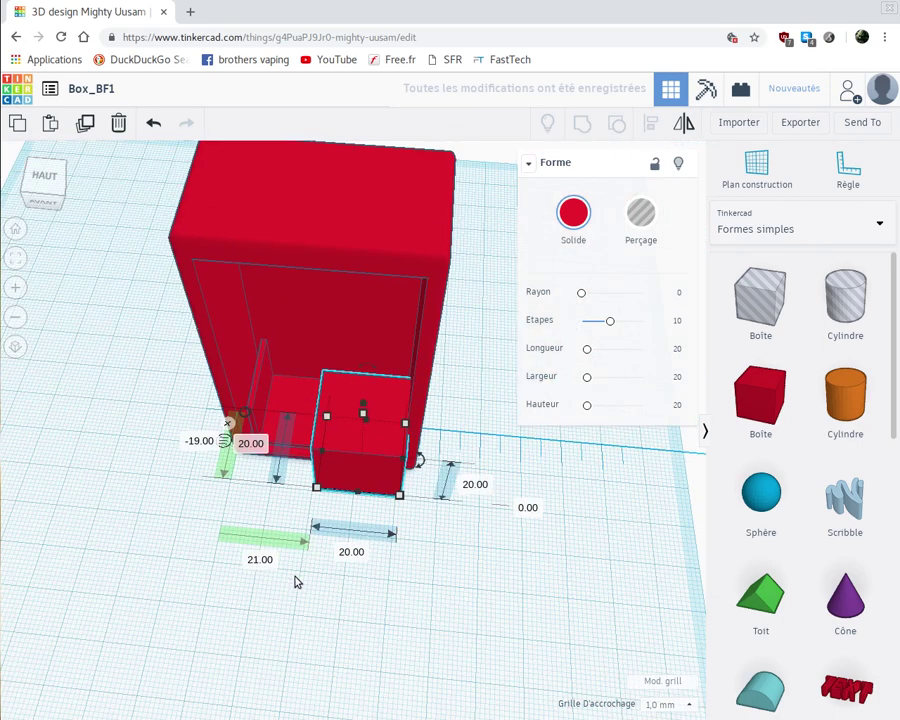
left_click_drag(316, 493, 394, 505)
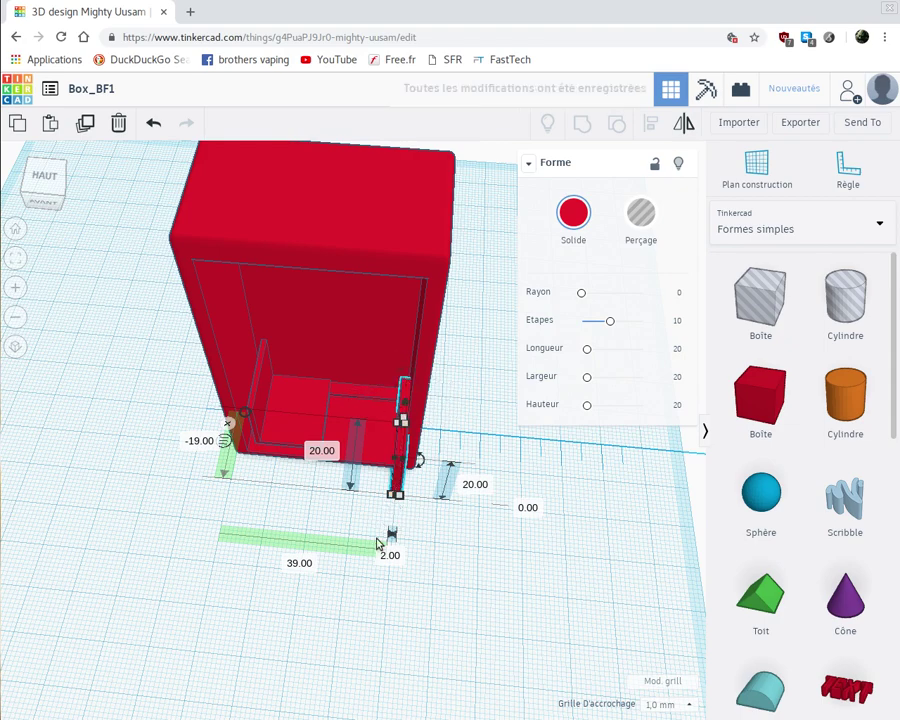
left_click(323, 450)
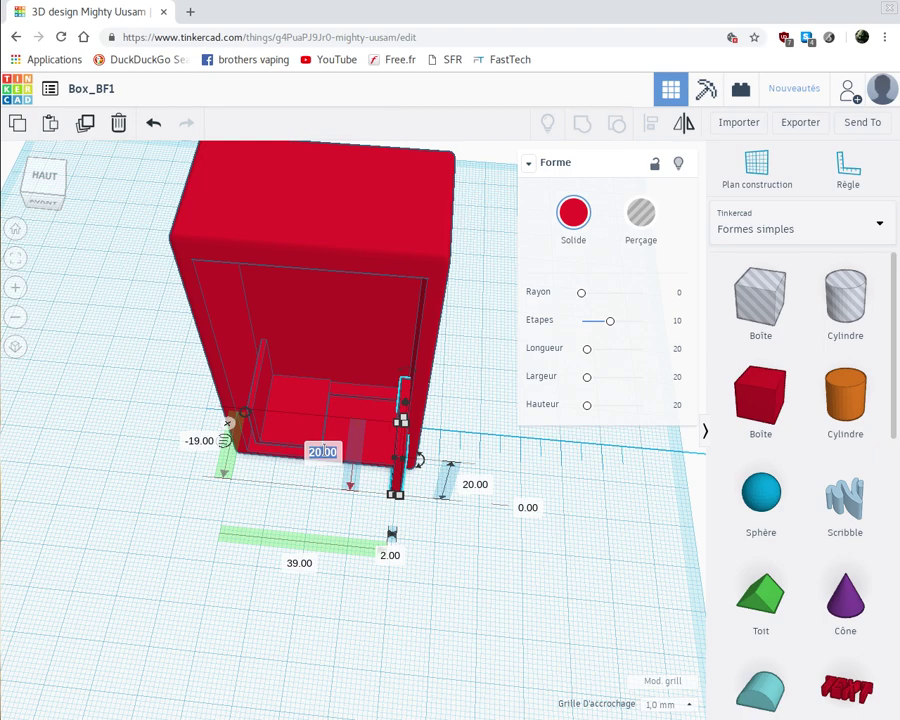
type("2")
key("Return")
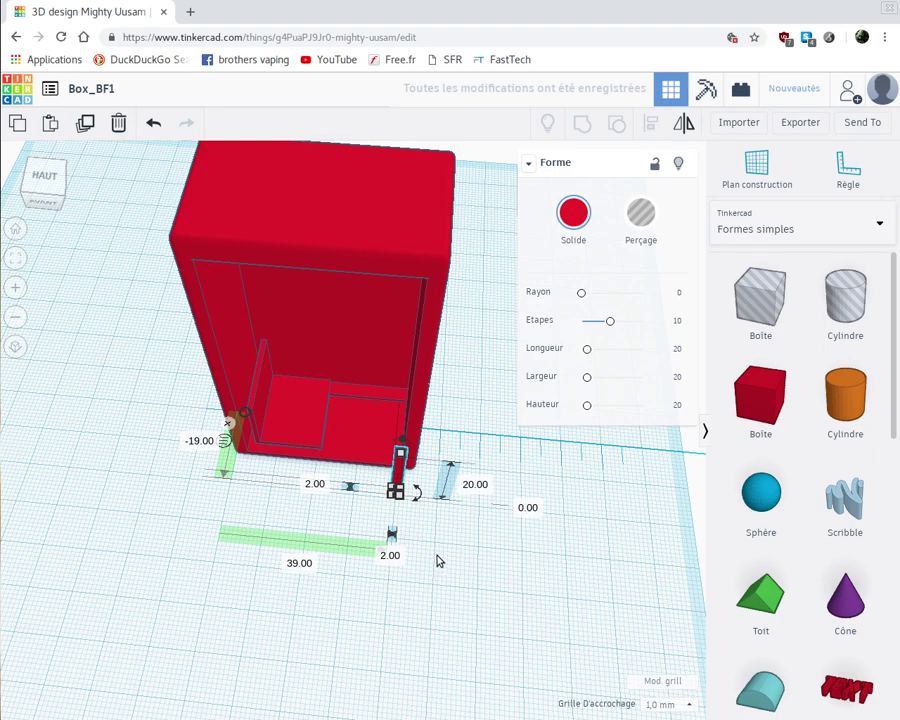
Set the thin post's height to 72 mm.
right_click_drag(437, 561, 427, 418)
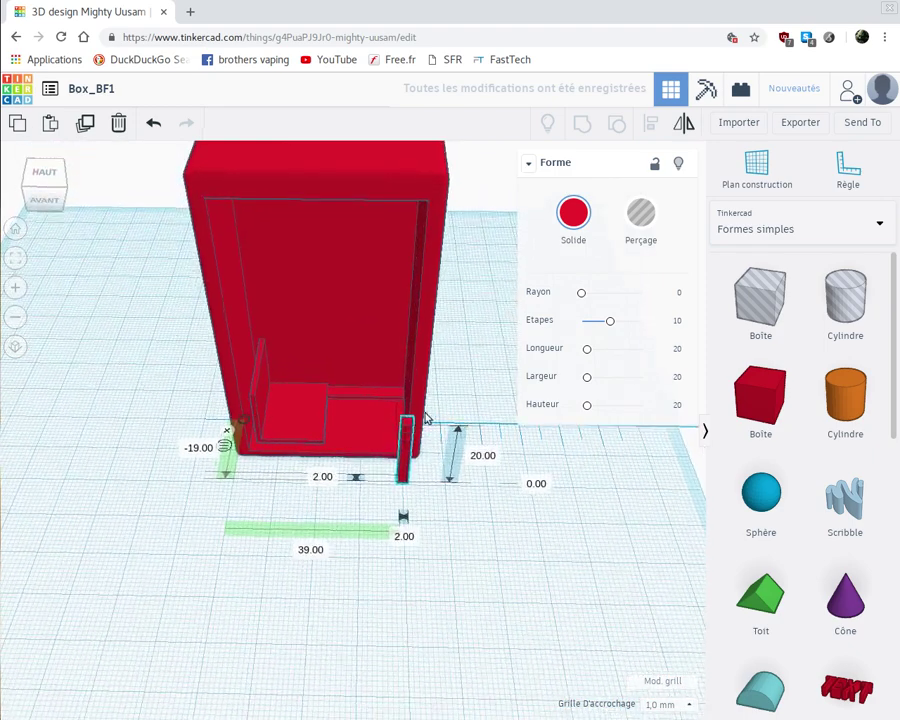
left_click(423, 355)
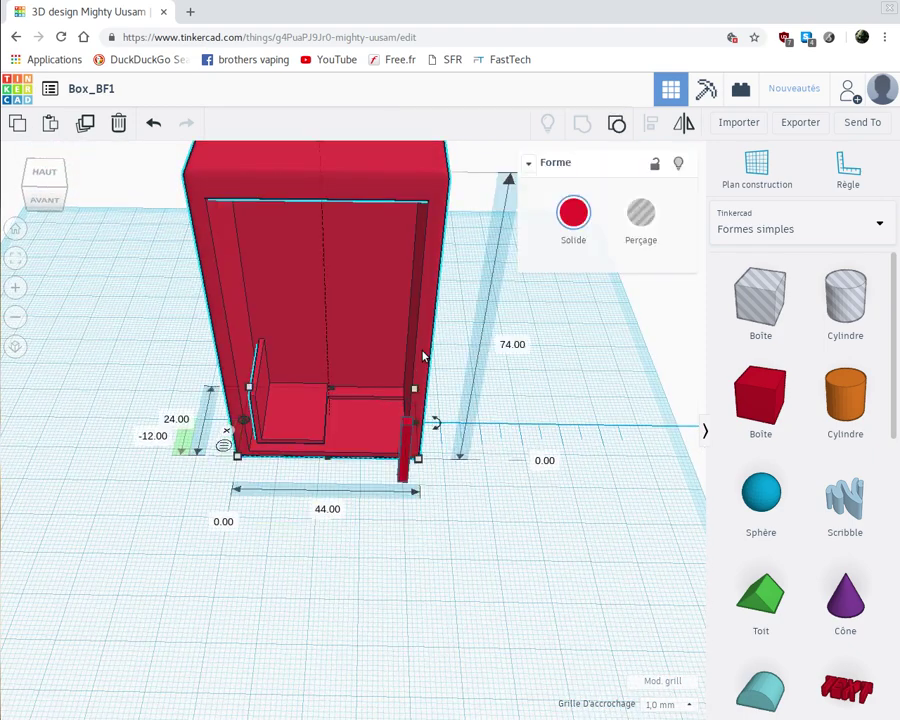
left_click(406, 476)
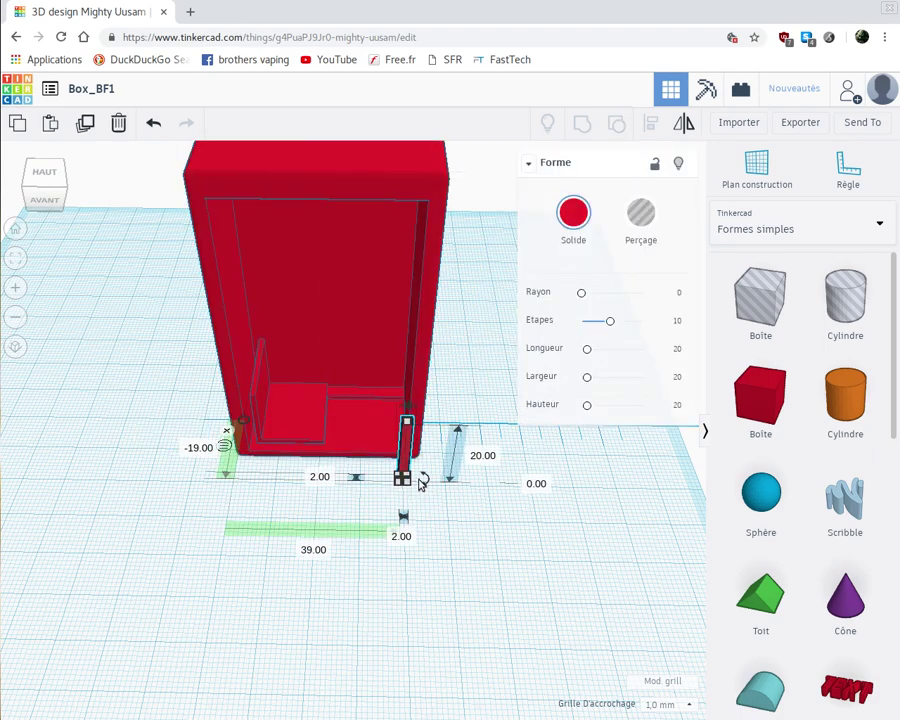
left_click(482, 455)
type("72")
key("Return")
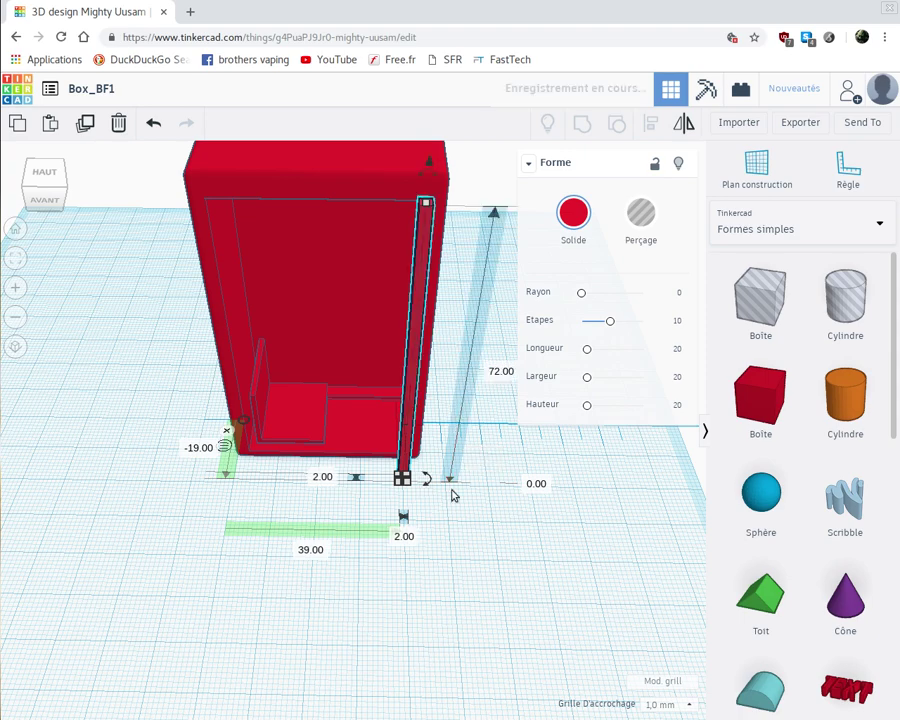
Move the tall post back into the hollow box's opening, to -9 mm from the ruler origin.
left_click(408, 456)
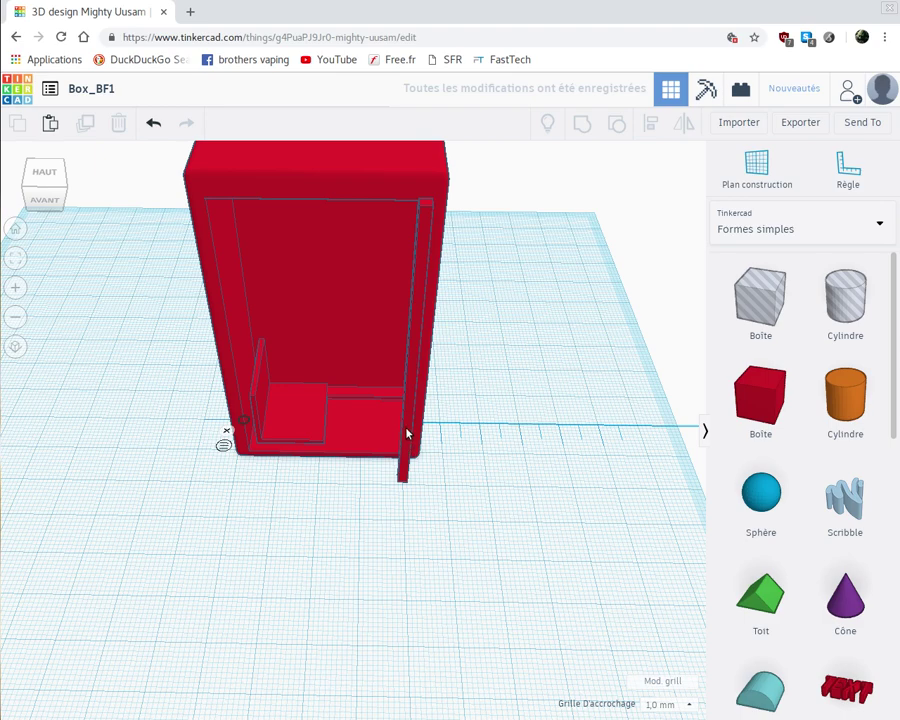
left_click(406, 432)
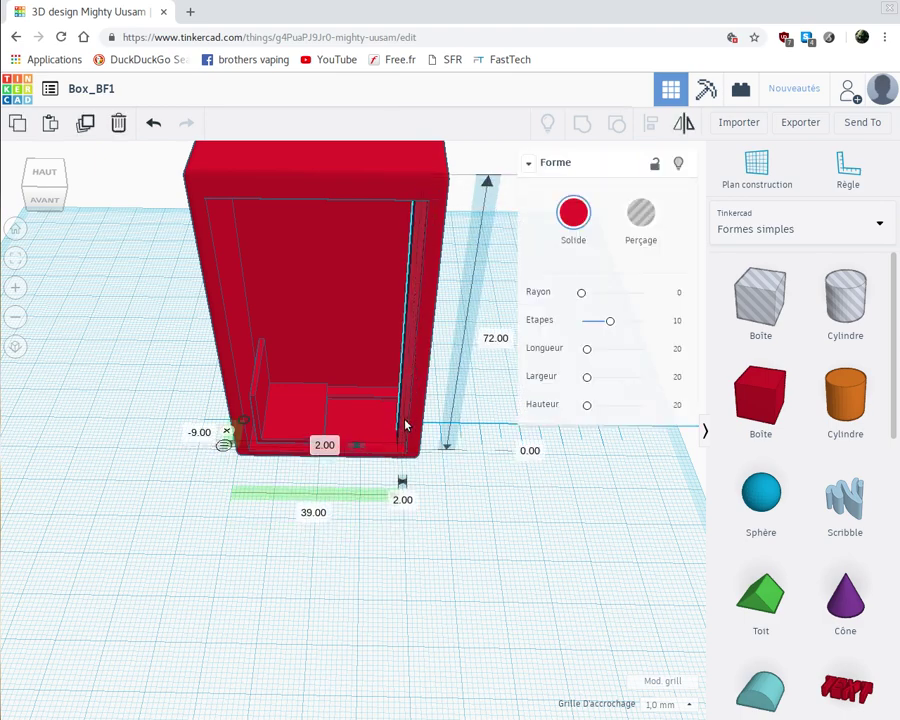
left_click(298, 598)
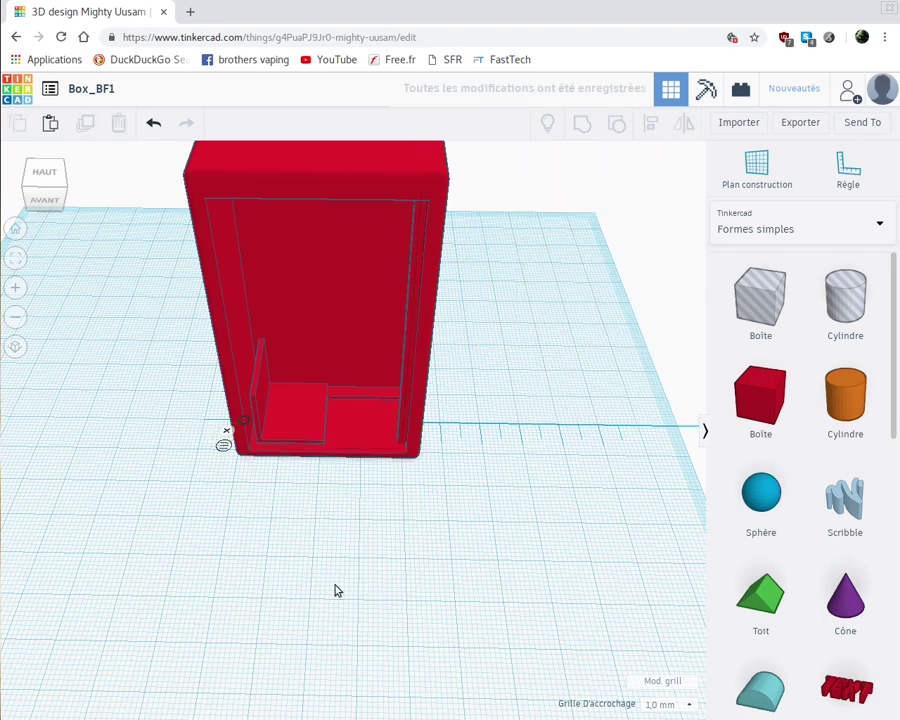
Shift the tall inner post to -10 mm from the ruler origin along the box's depth.
right_click_drag(311, 587, 410, 458)
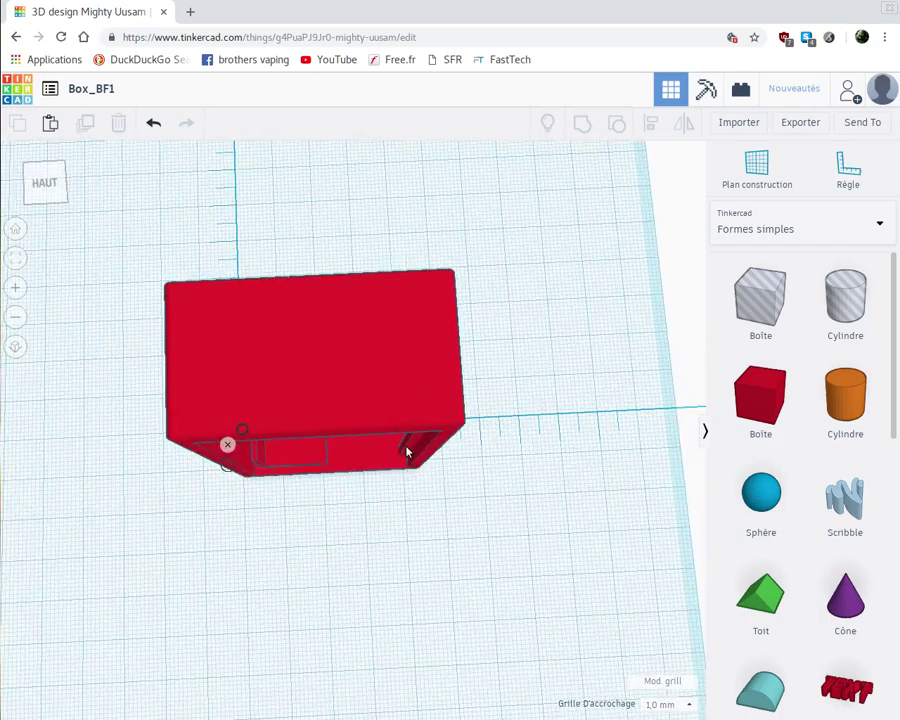
left_click(406, 453)
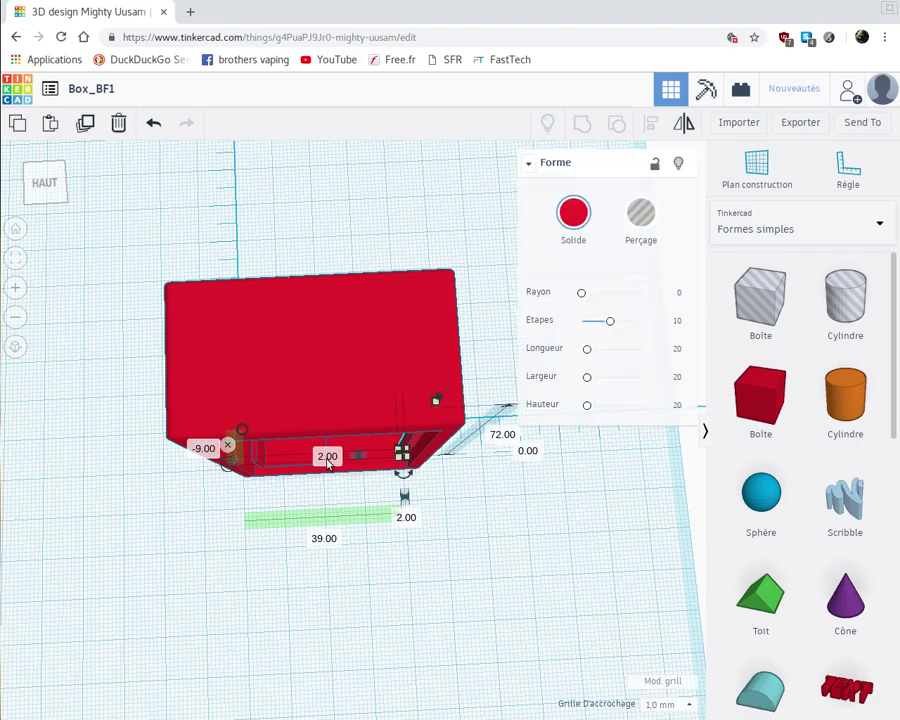
left_click(197, 451)
type("10")
key("Return")
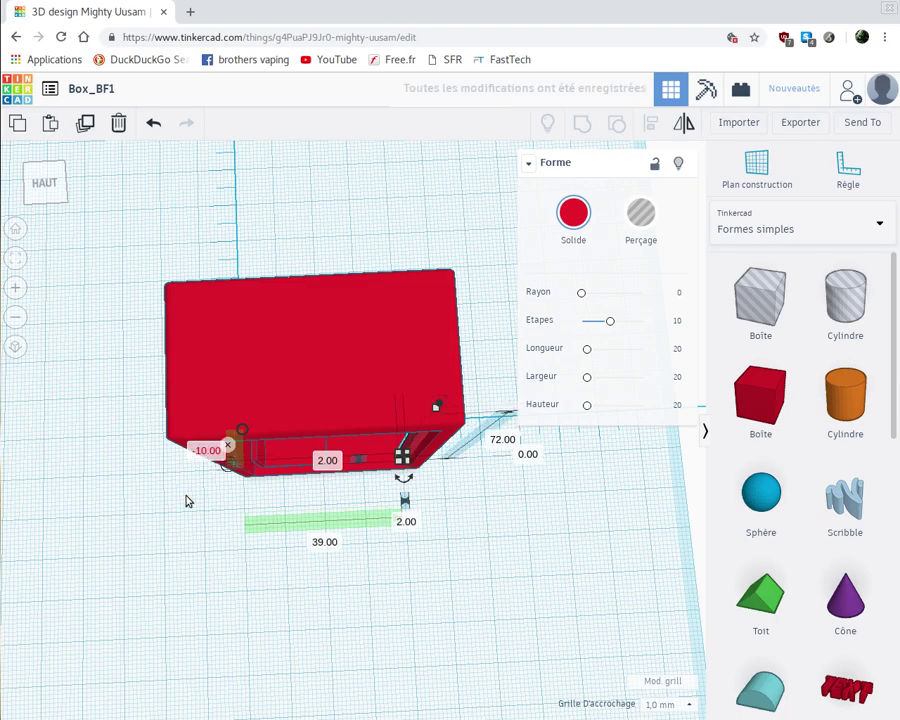
left_click(412, 584)
right_click_drag(414, 555, 410, 516)
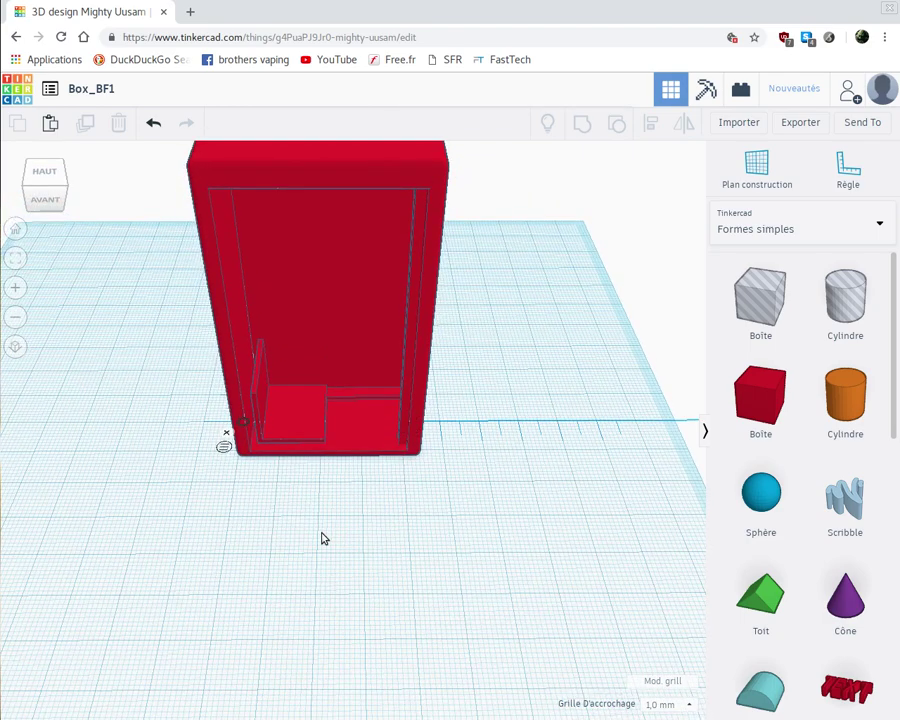
Place a cylinder hole in front of the hollow box, about 1 mm and -54 mm from the ruler origin.
right_click_drag(338, 578, 394, 575)
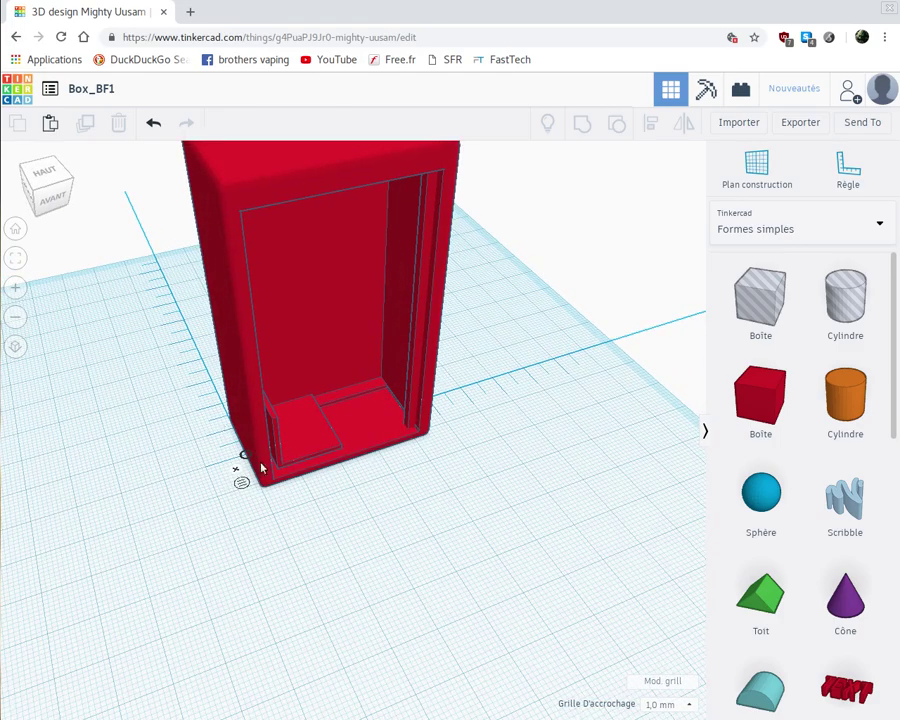
right_click_drag(241, 555, 260, 591)
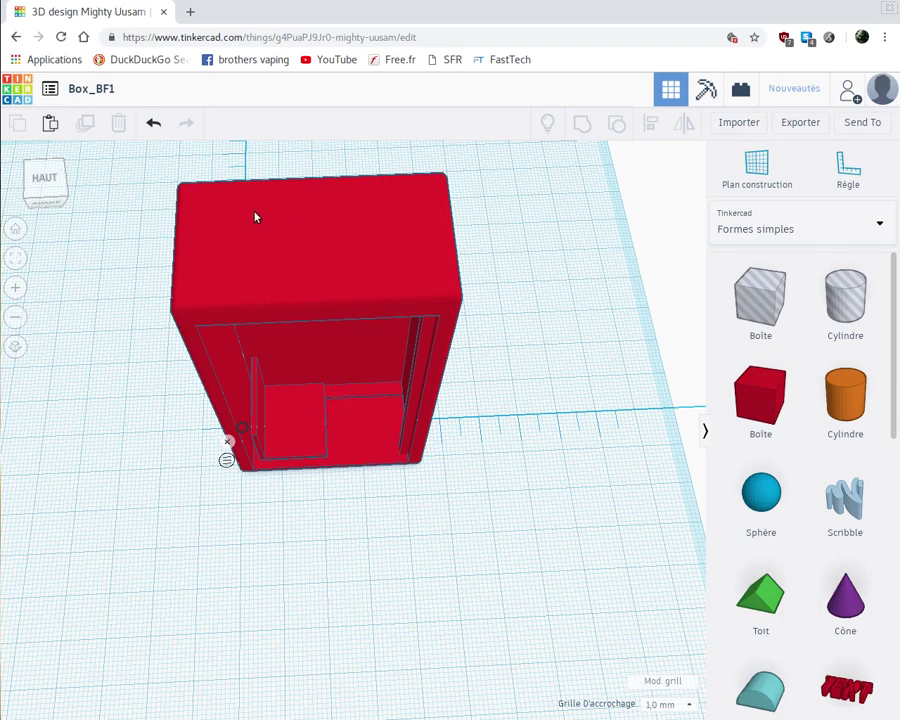
left_click(250, 242)
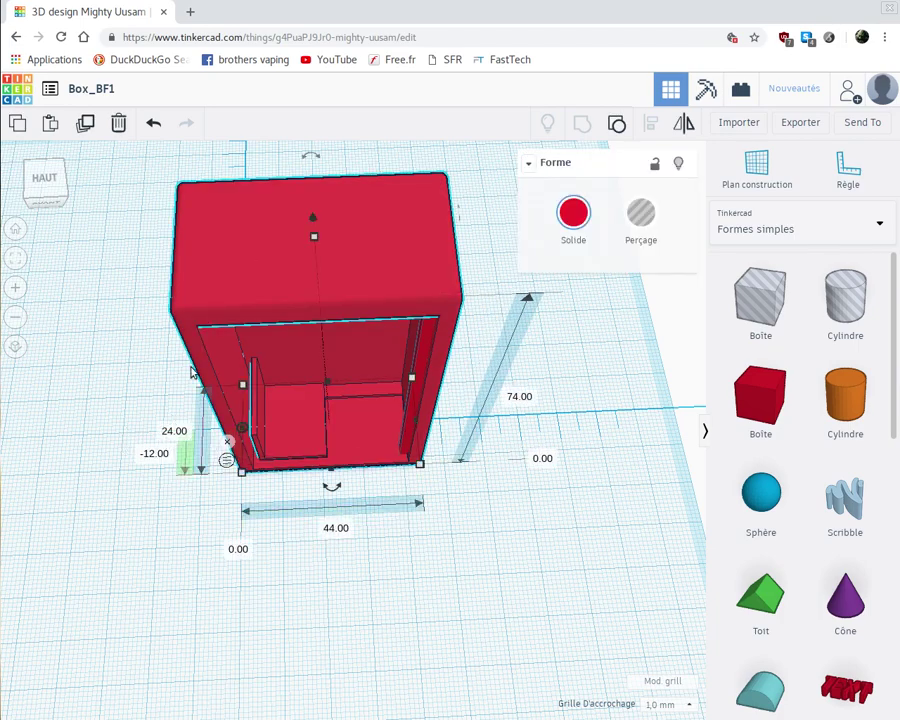
left_click_drag(853, 300, 281, 580)
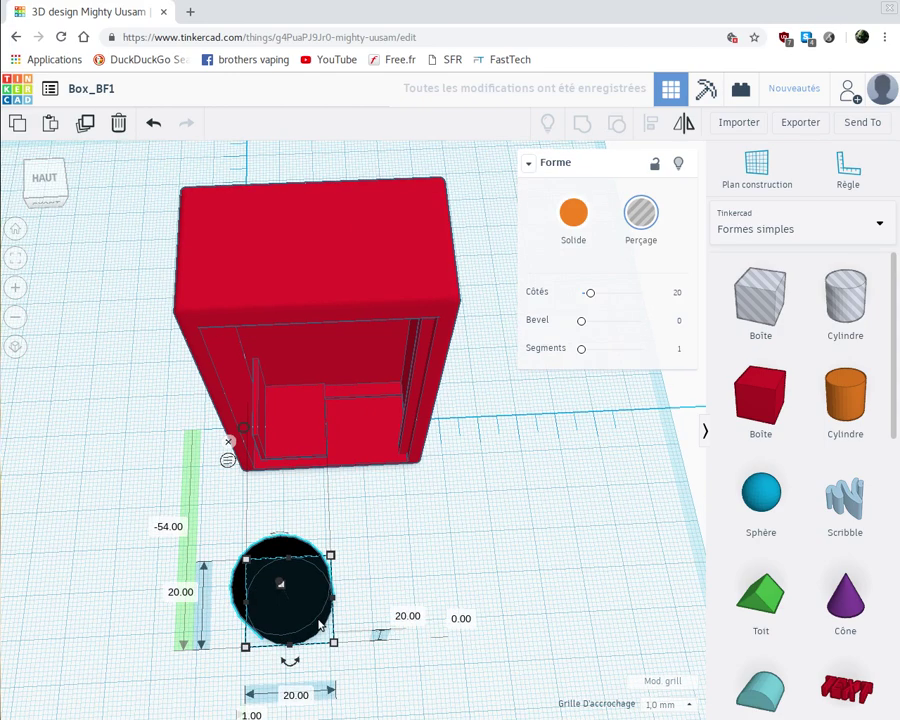
Resize the cylinder hole into a thin disc 22.4 mm wide, 22.4 mm deep and 1 mm high.
scroll(234, 562, "down", 3)
scroll(200, 574, "down", 2)
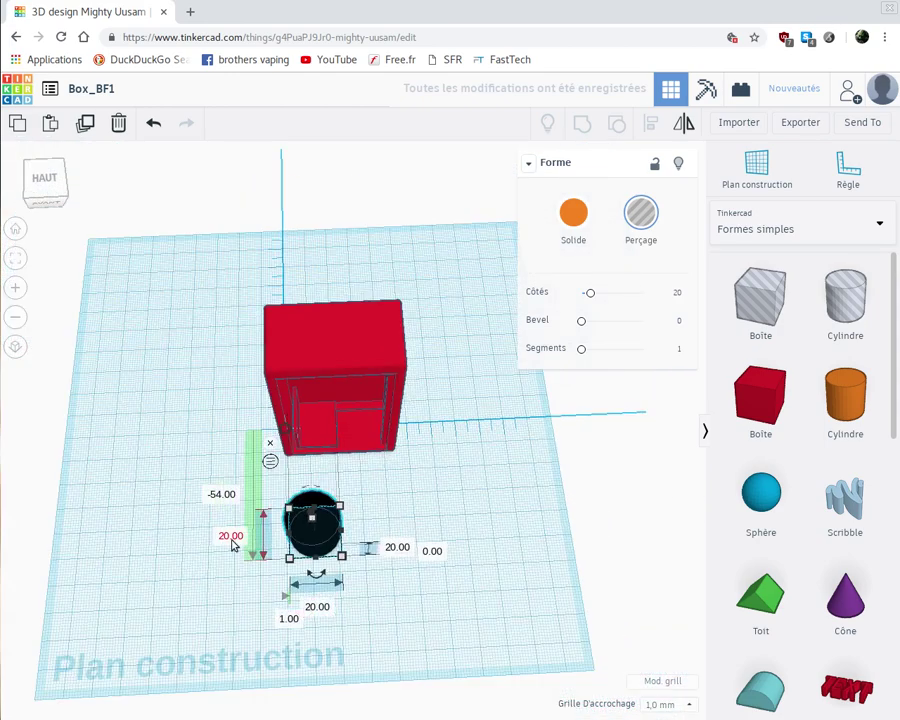
left_click(230, 537)
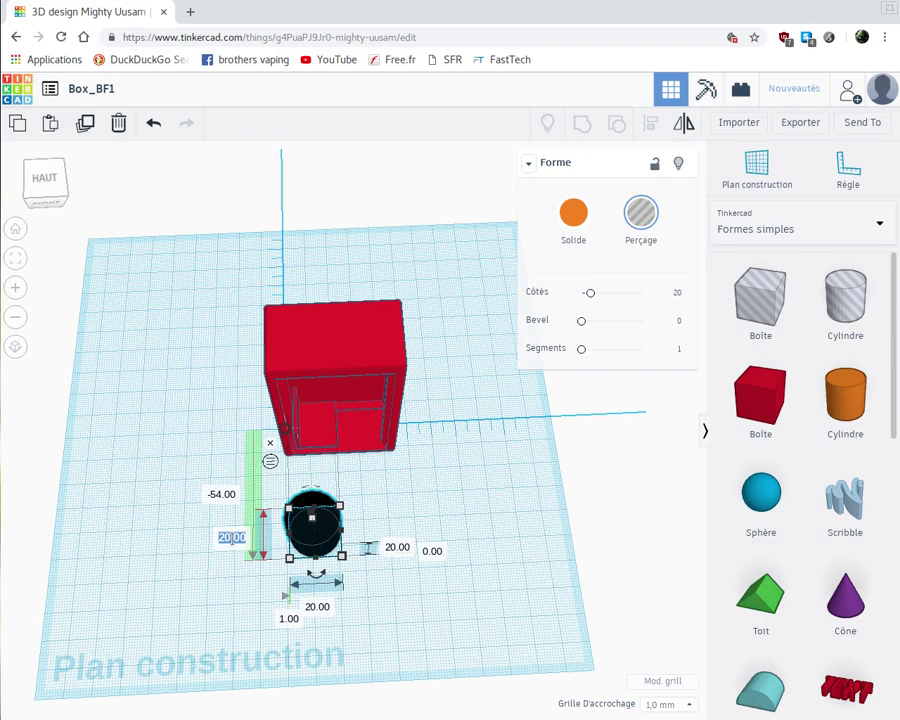
type("22.4")
key("Return")
left_click(318, 607)
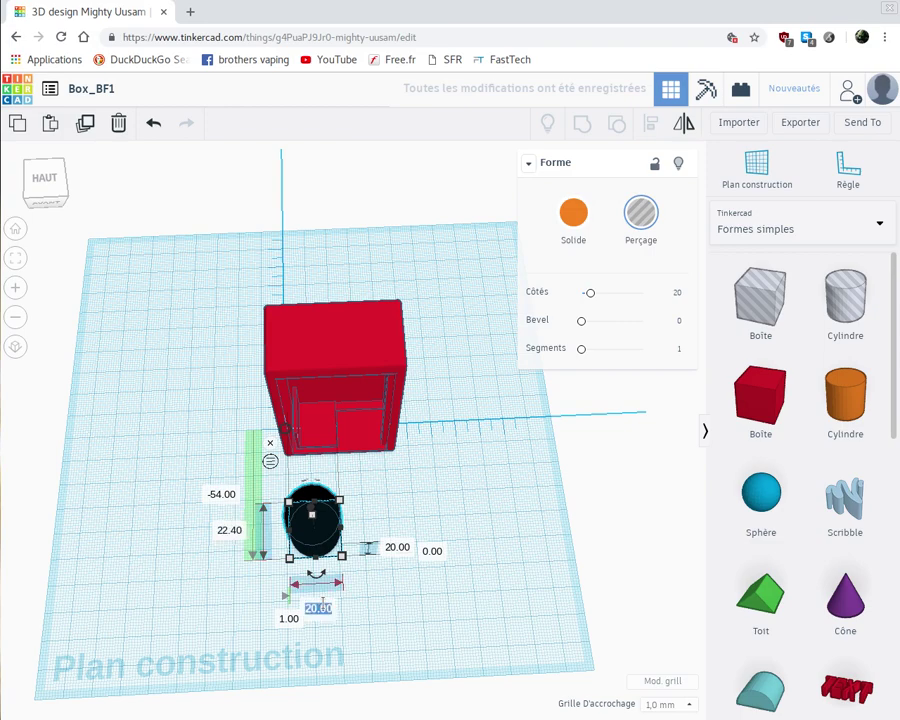
type("22.4")
key("Return")
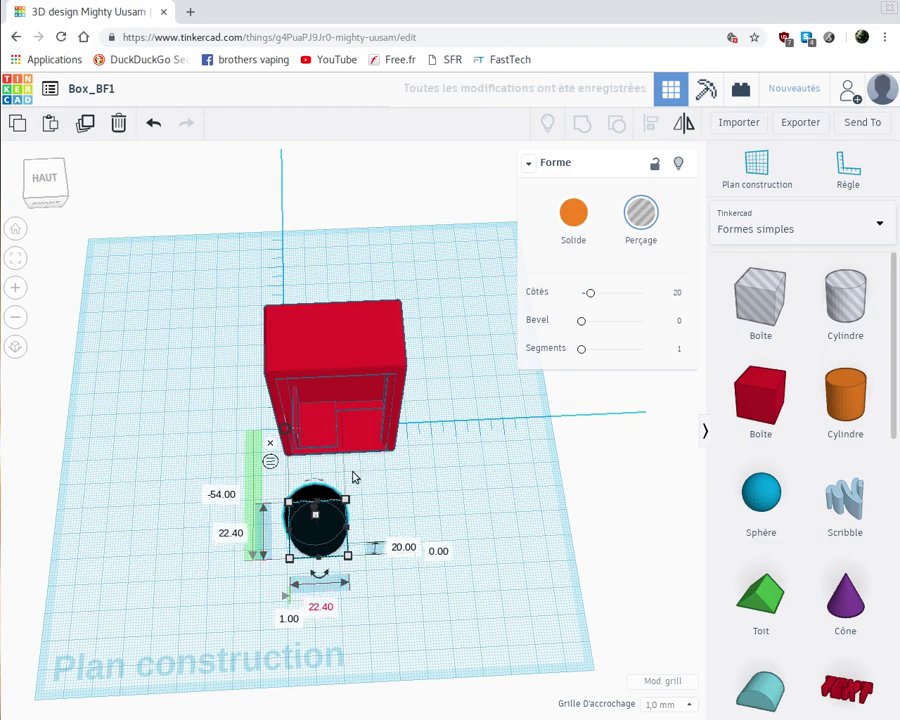
left_click(400, 547)
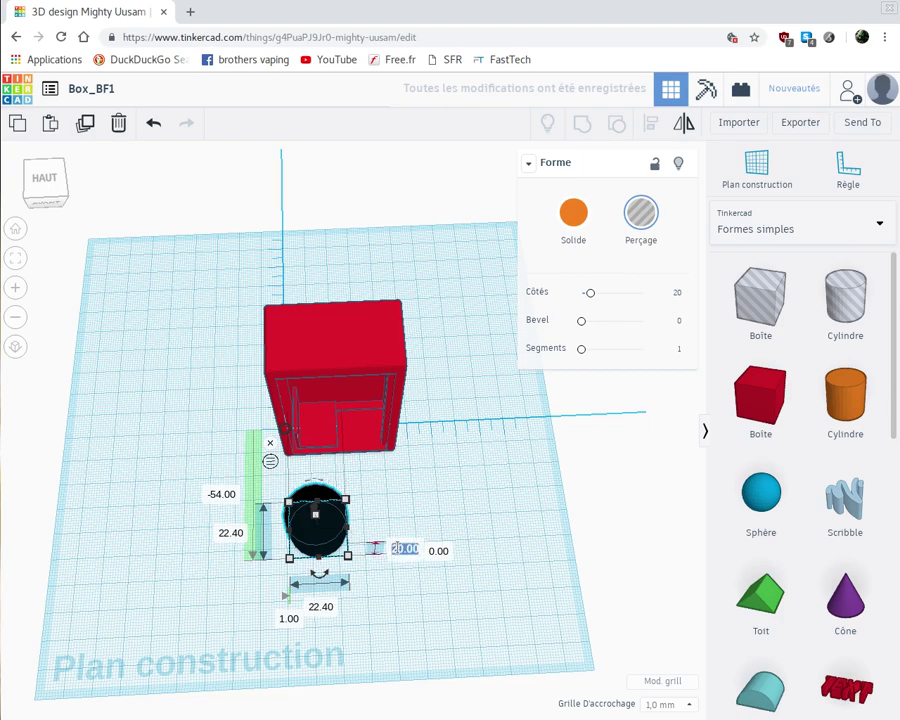
type("1")
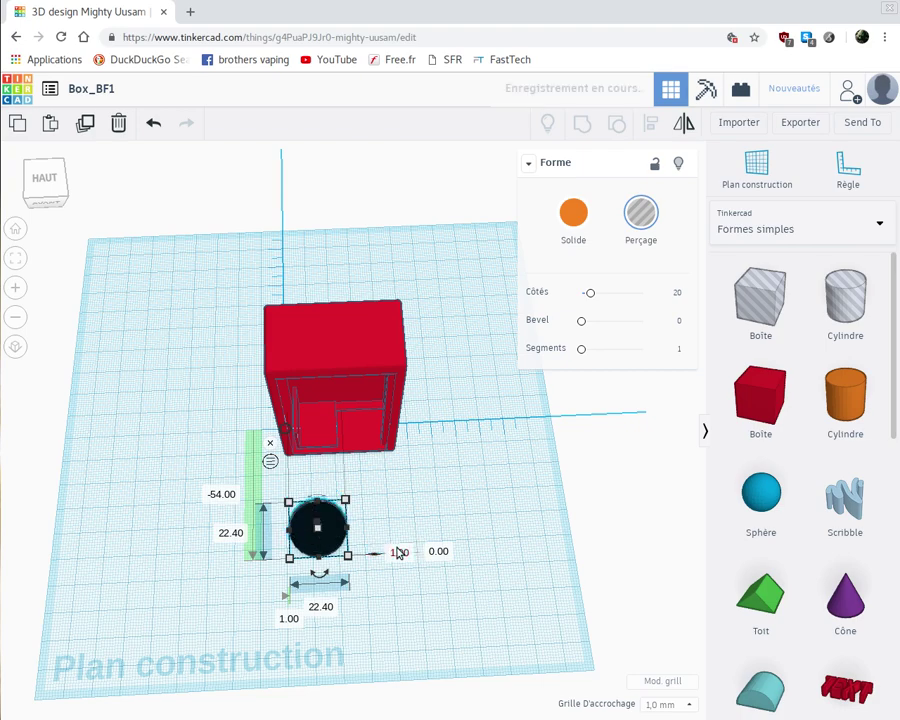
key("Return")
Raise the disc-shaped hole to 73 mm above the workplane.
right_click_drag(381, 551, 378, 517)
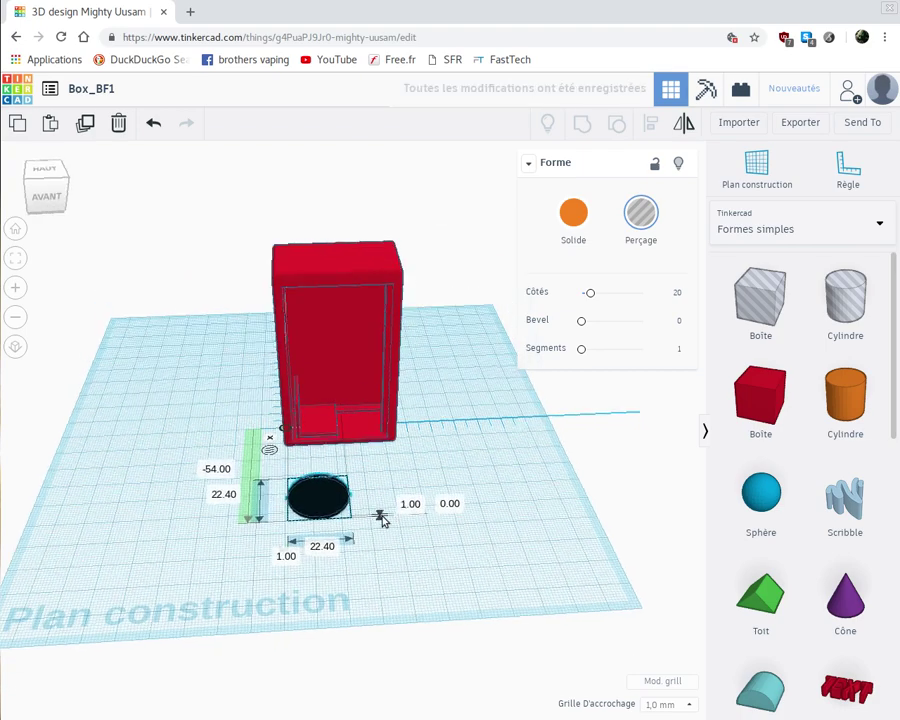
right_click_drag(331, 491, 313, 484)
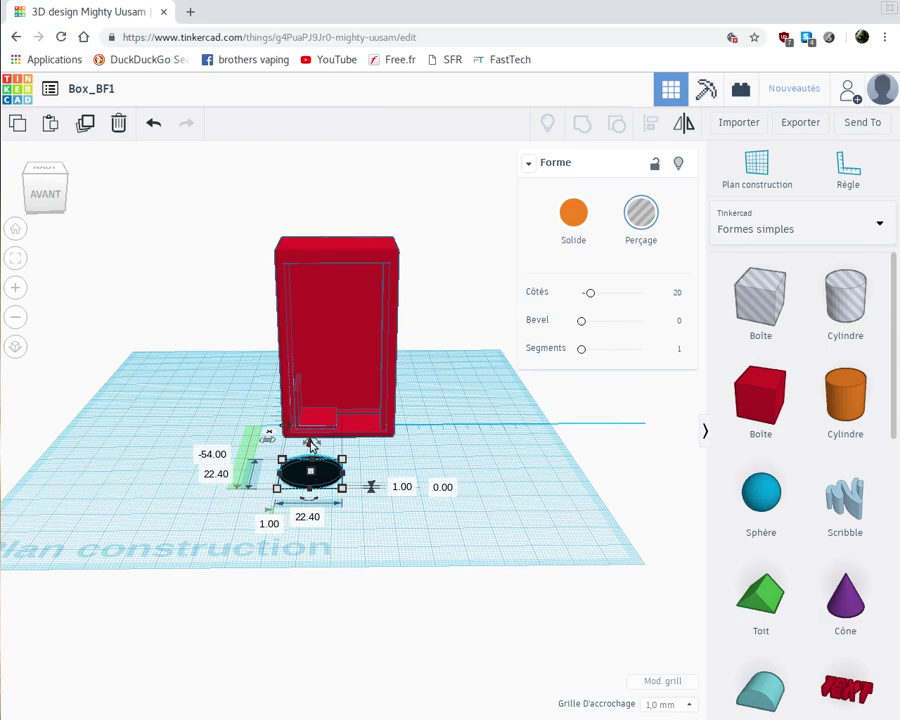
left_click_drag(315, 377, 336, 233)
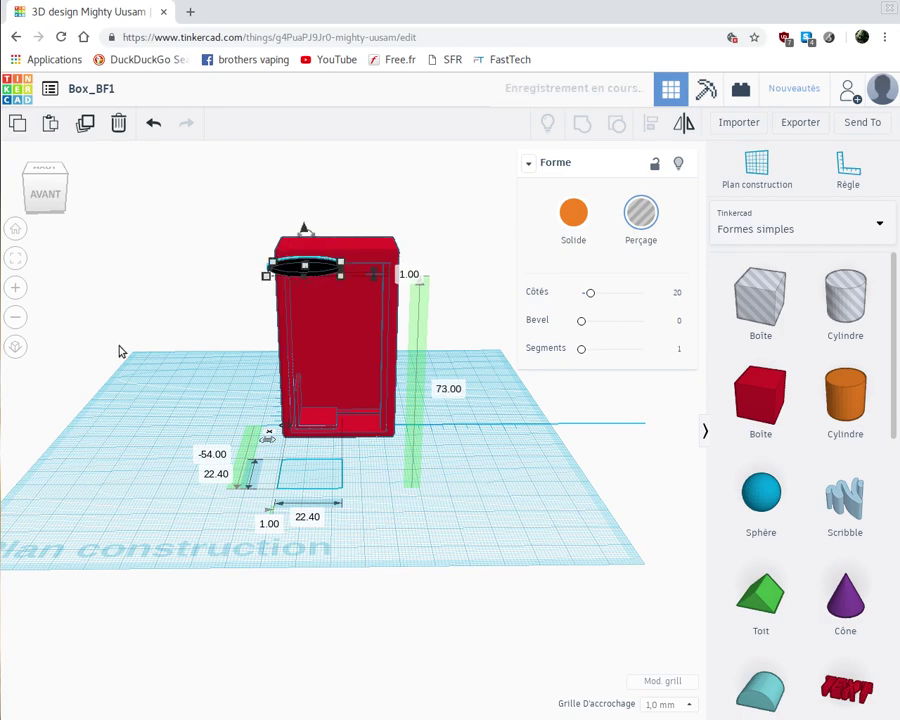
Move the raised disc hole back over the hollow box, to -11.2 mm from the ruler origin.
right_click_drag(169, 464, 268, 530)
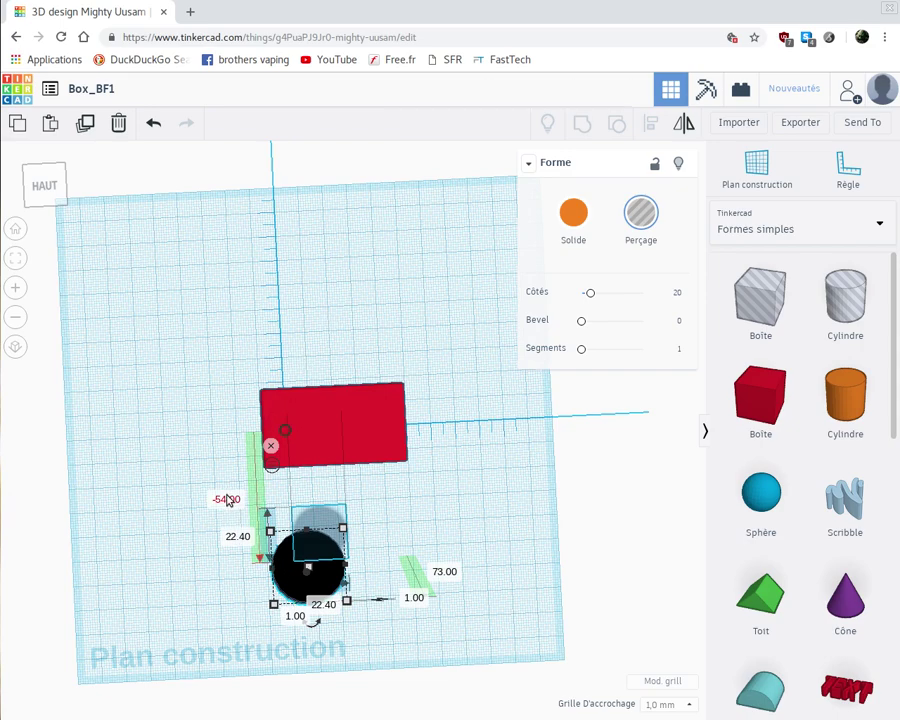
left_click(228, 500)
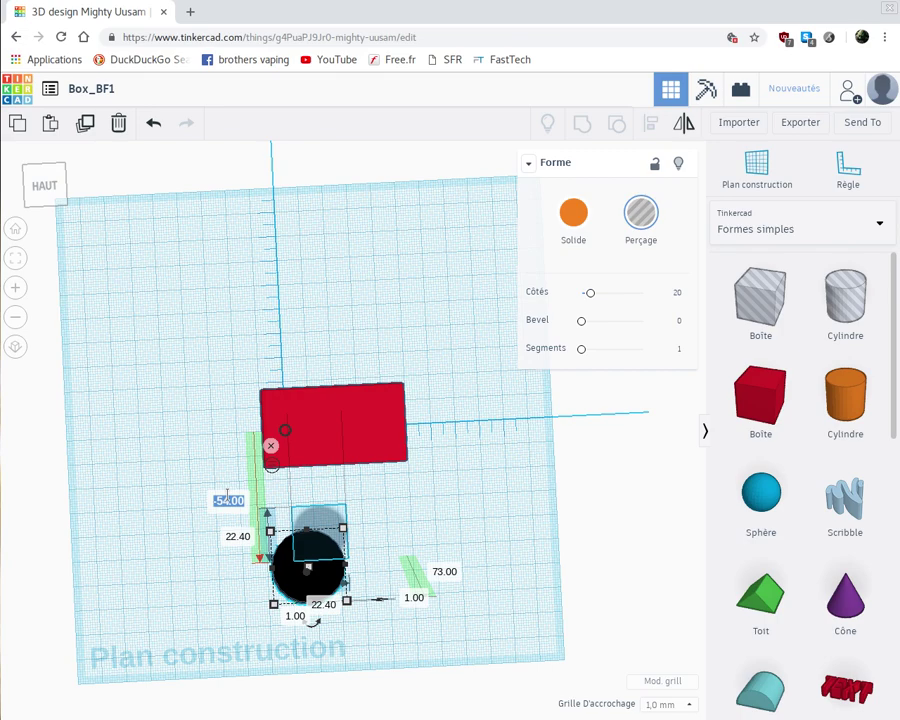
key("BackSpace")
type("-11.2")
key("Return")
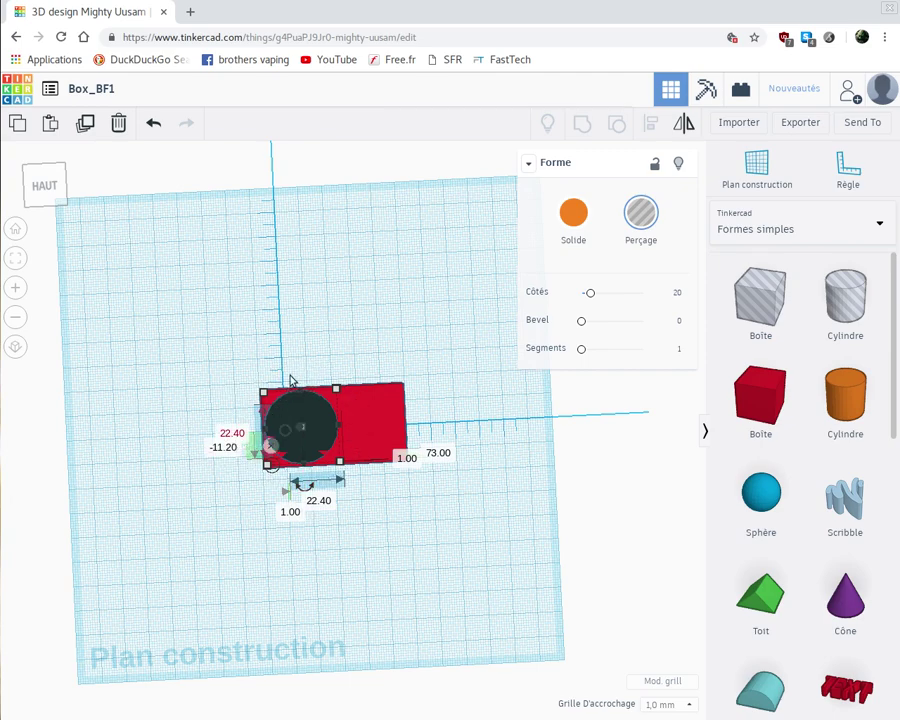
left_click(380, 397)
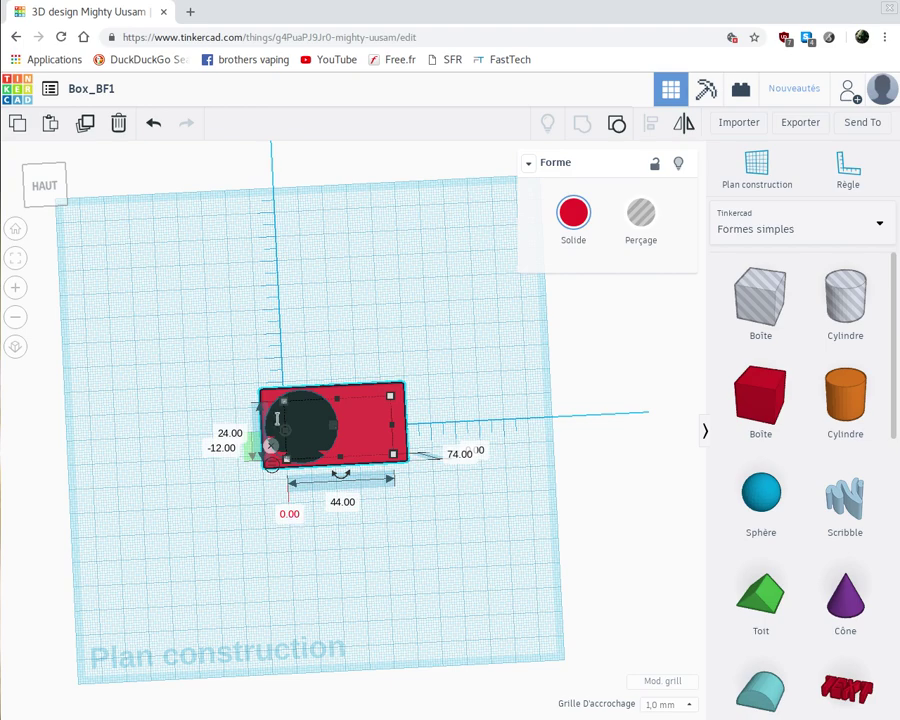
left_click(290, 514)
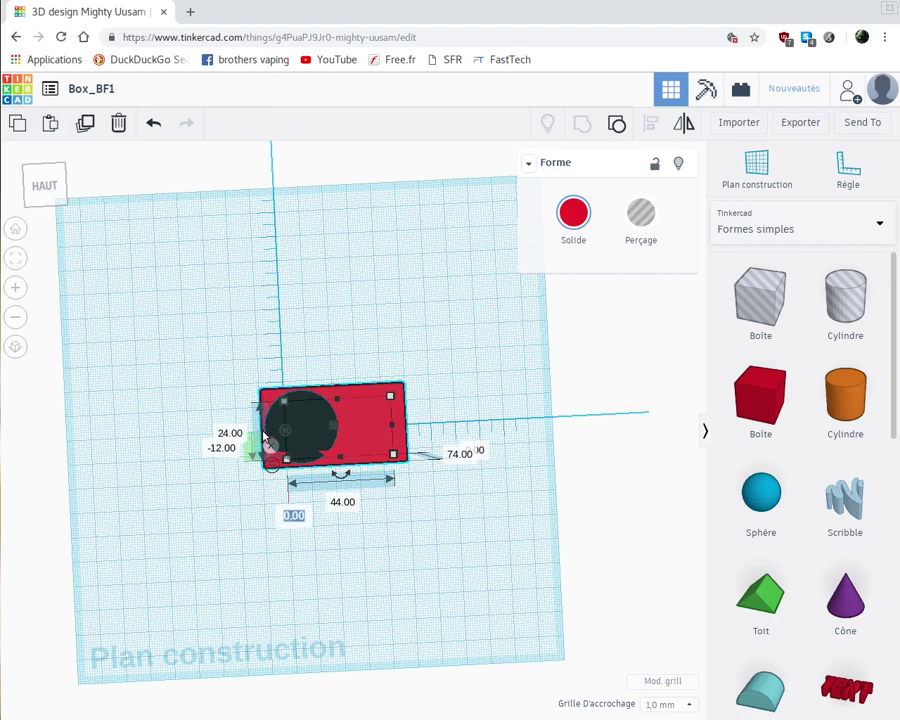
left_click(340, 431)
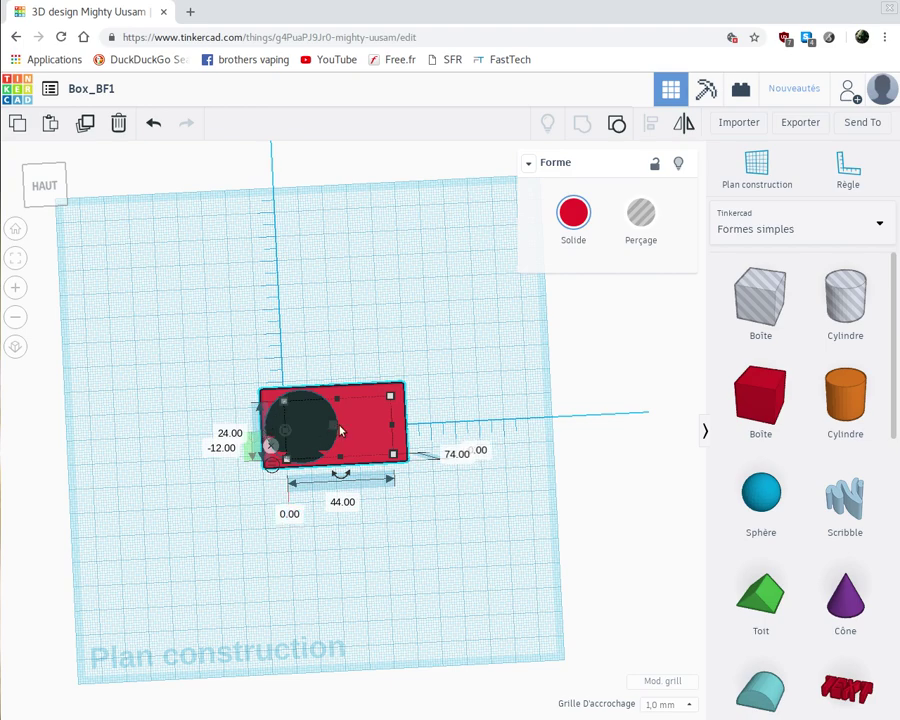
left_click(290, 514)
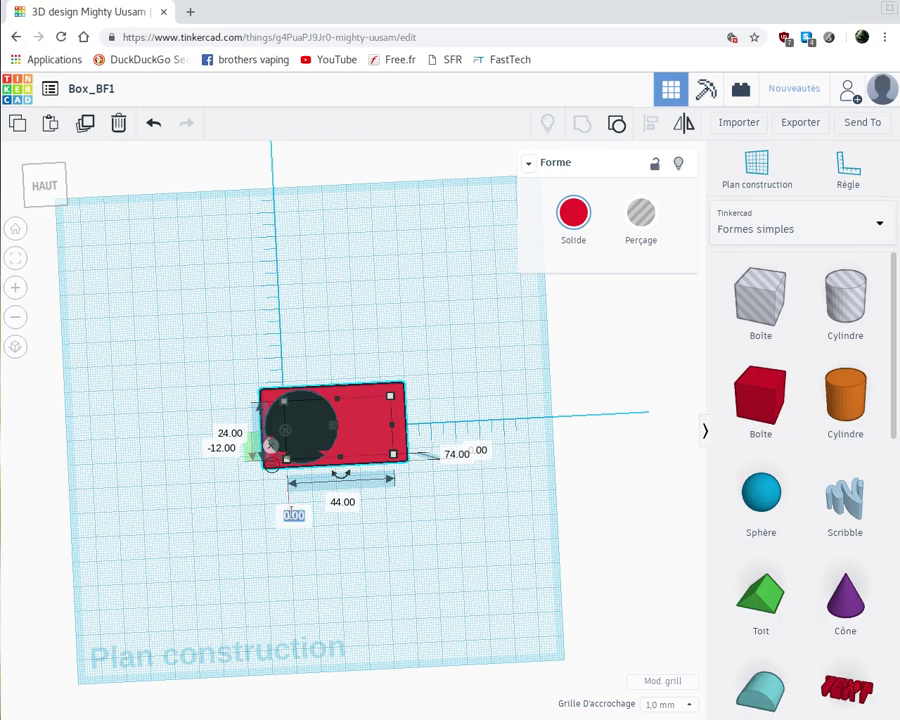
key("BackSpace")
key("Return")
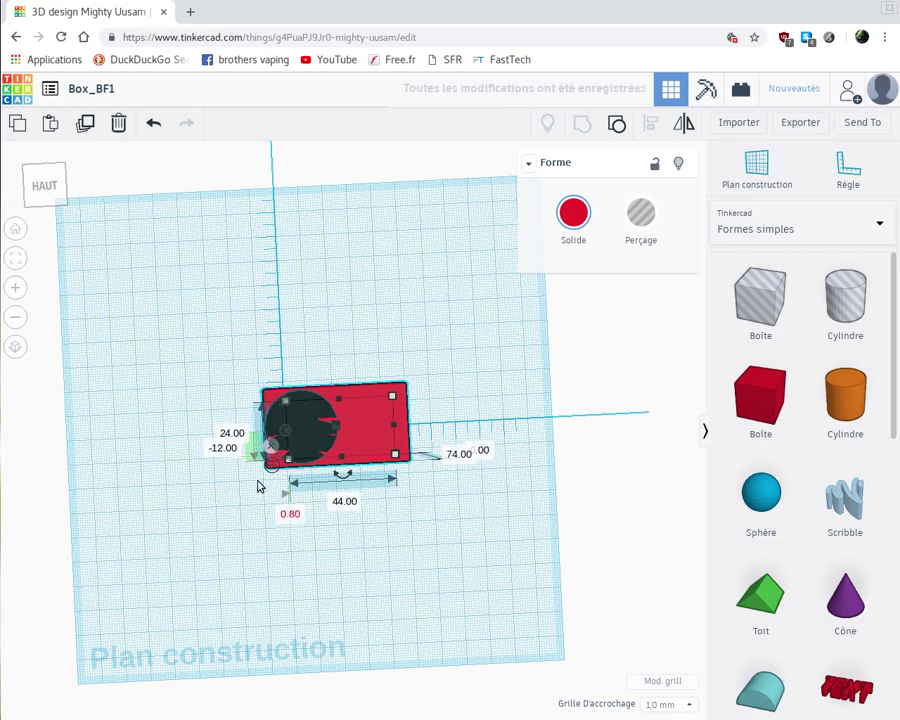
left_click(153, 123)
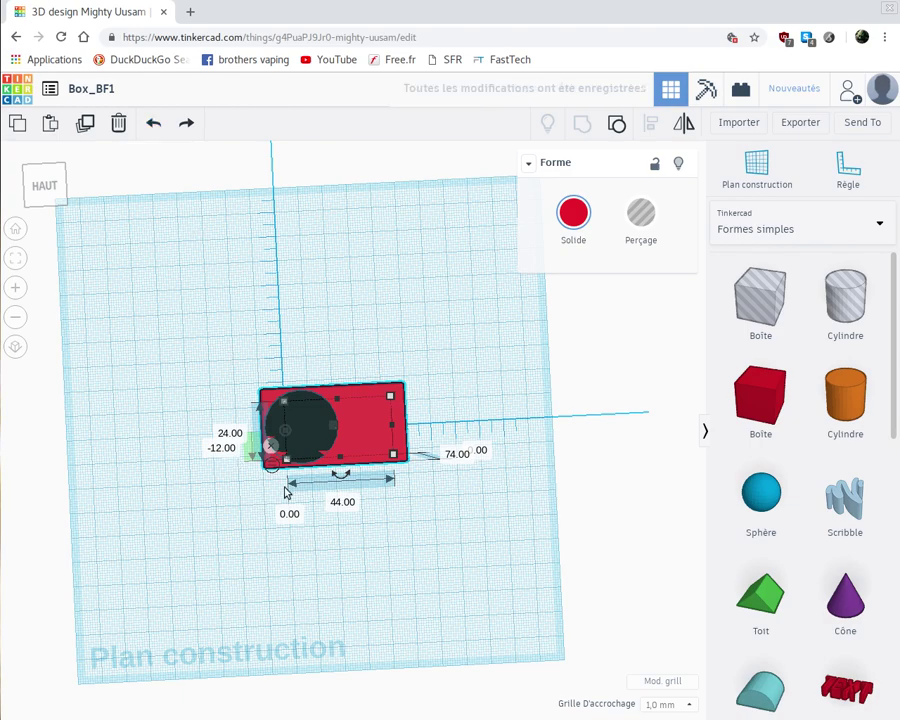
Set the disc hole's widthwise offset from the ruler origin to 0.8 mm.
left_click(310, 449)
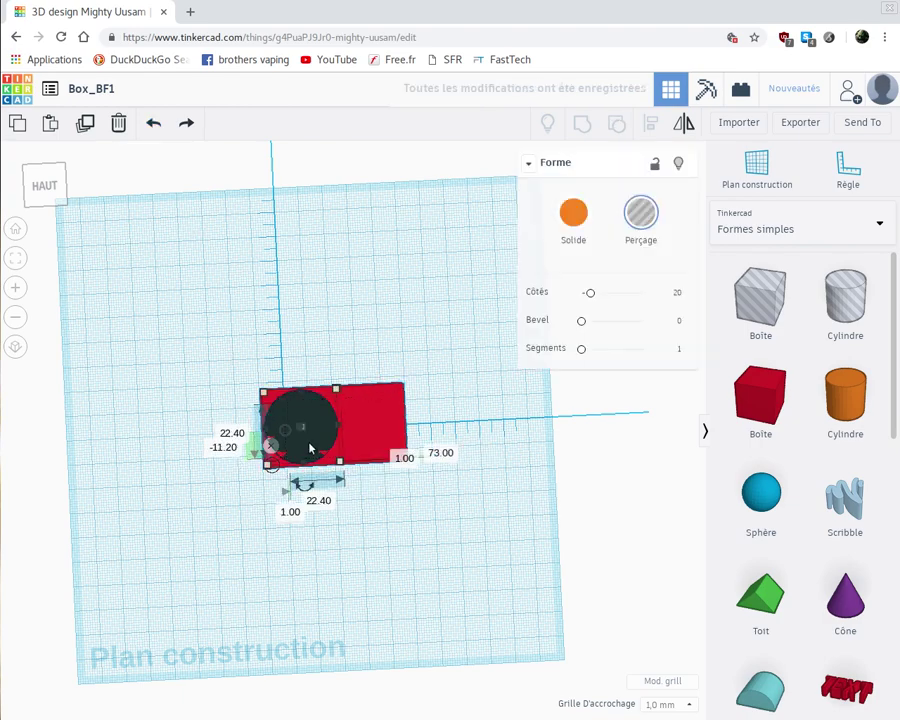
left_click(288, 514)
type("0")
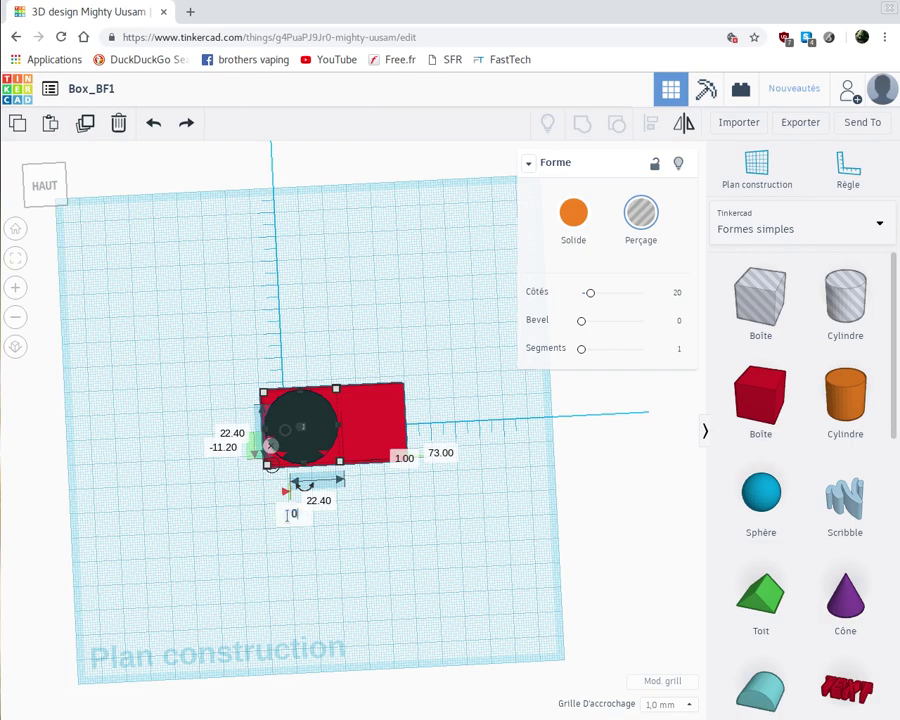
type(".80")
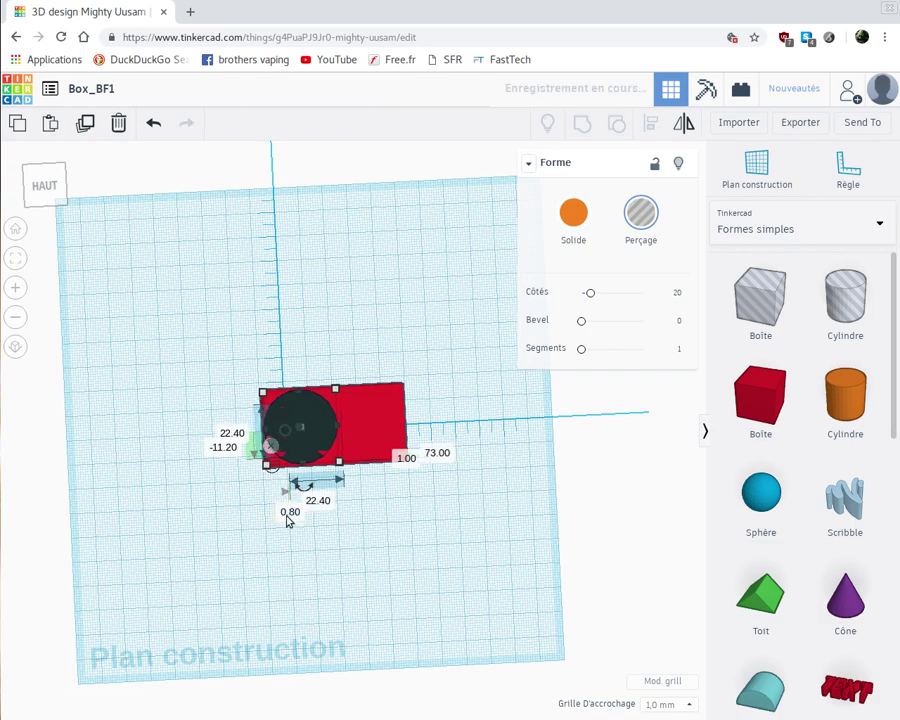
key("Return")
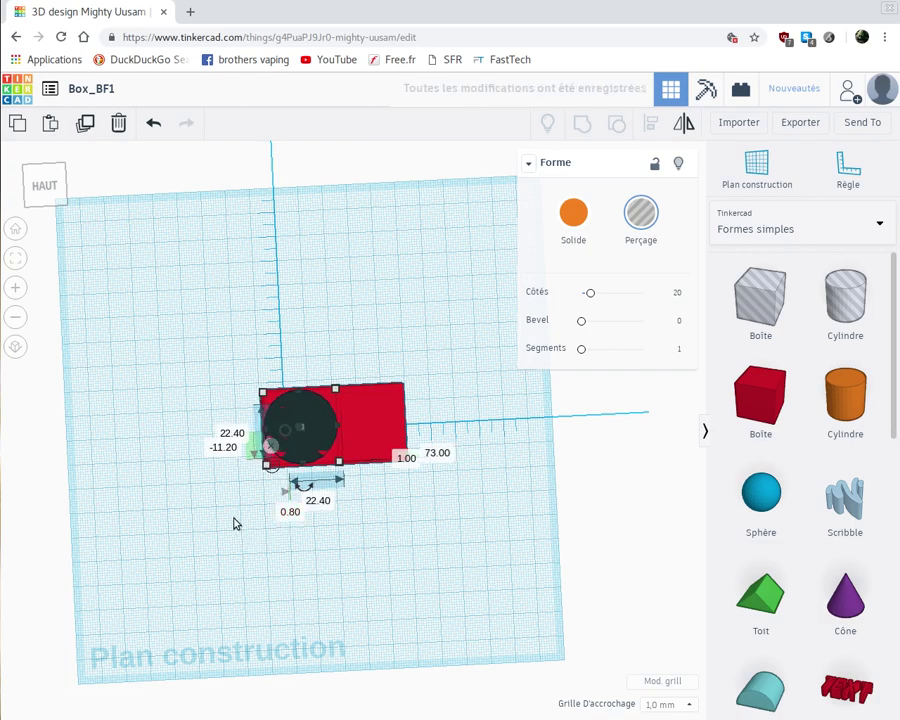
Group the disc hole with the hollow box to cut a circular recess into its top face.
right_click_drag(323, 572, 320, 520)
left_click(285, 350)
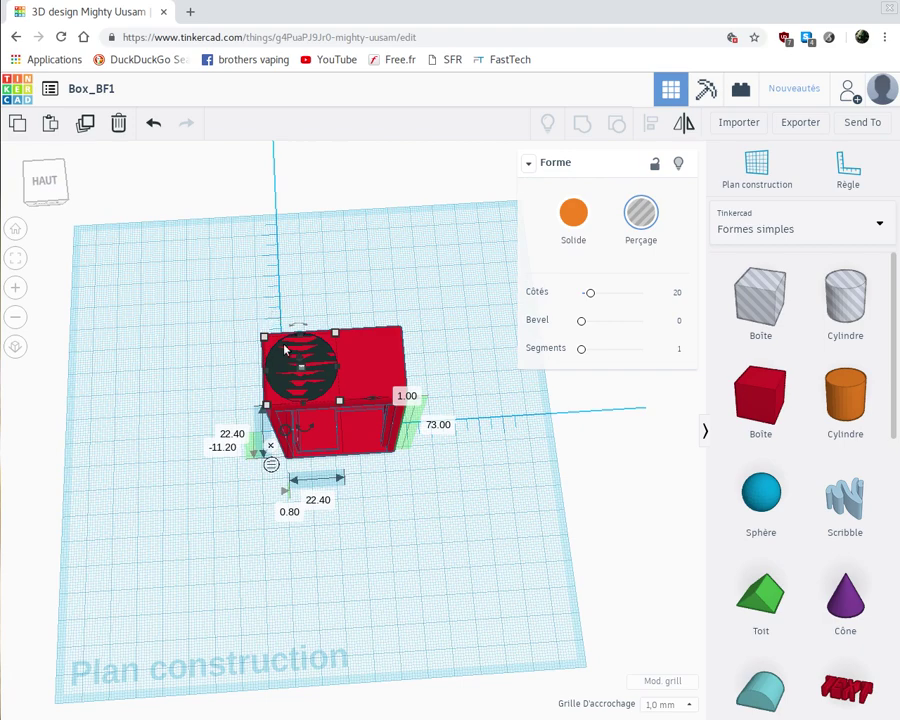
left_click(337, 428, "shift")
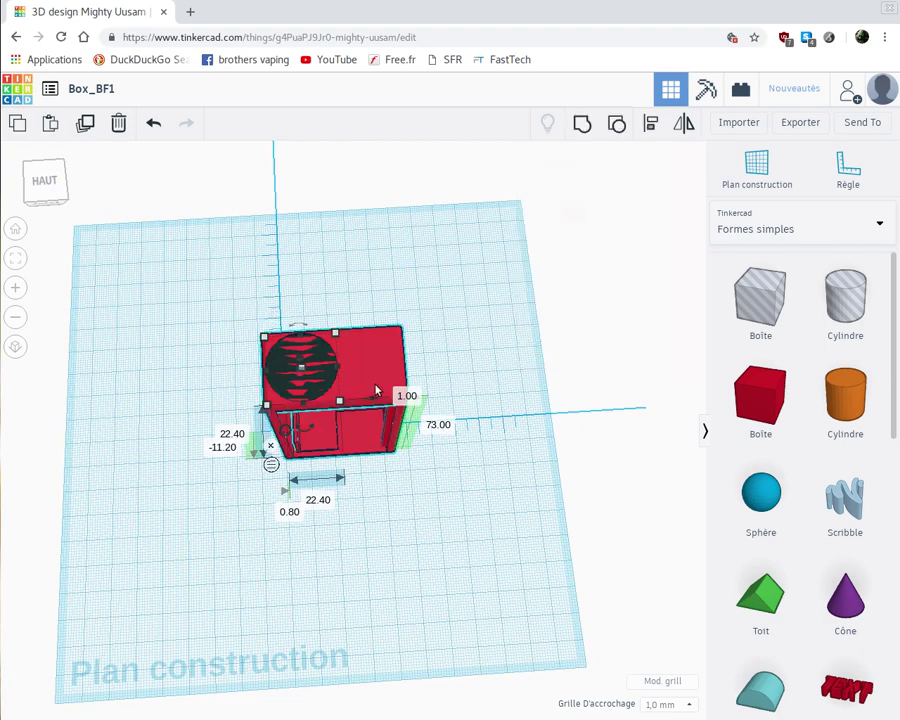
left_click(582, 126)
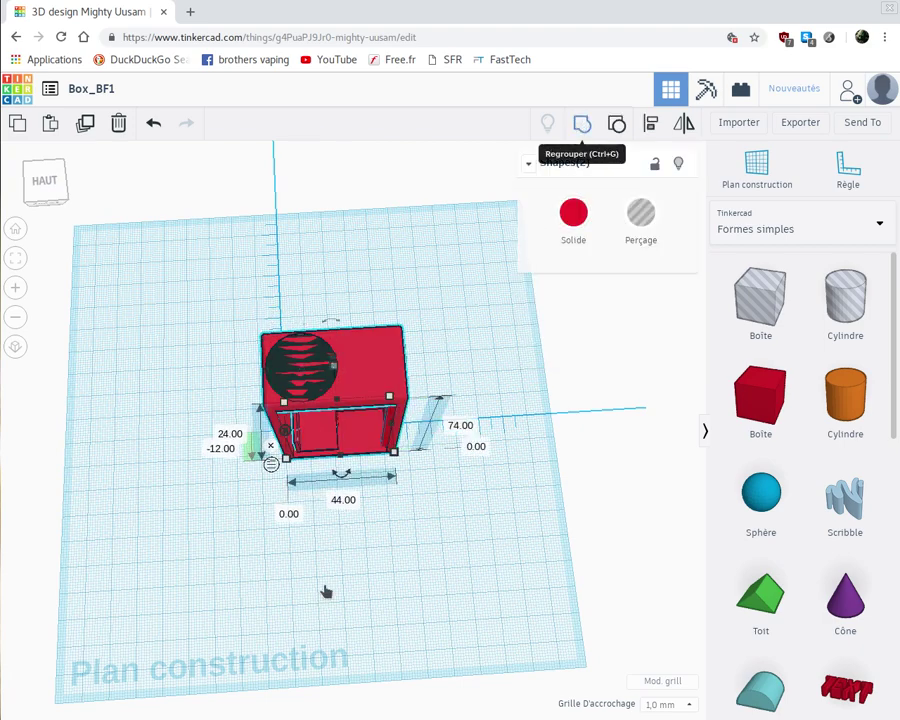
left_click(285, 562)
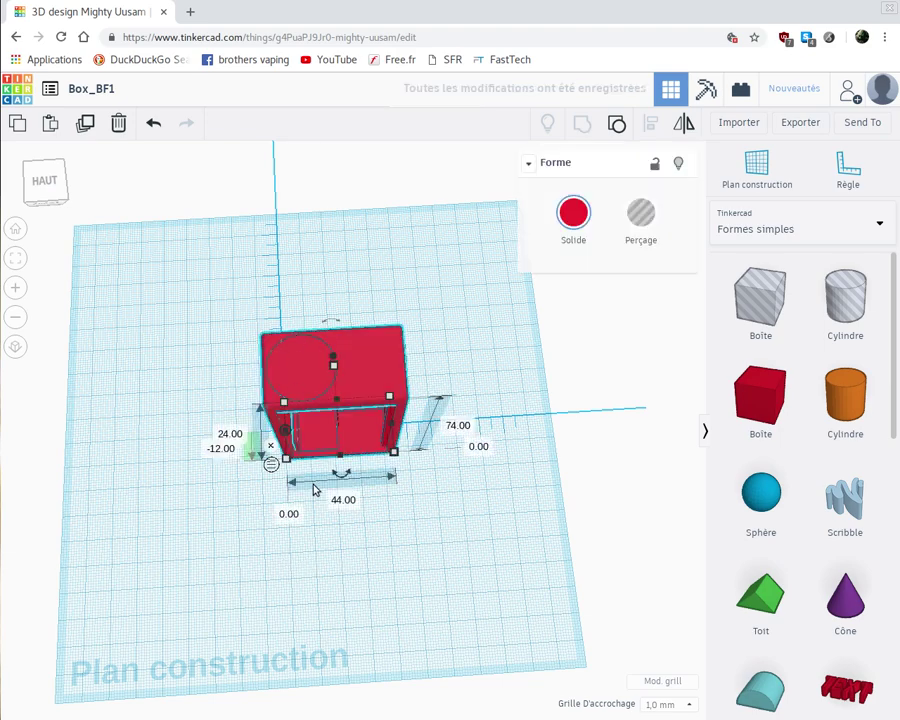
scroll(313, 489, "up", 6)
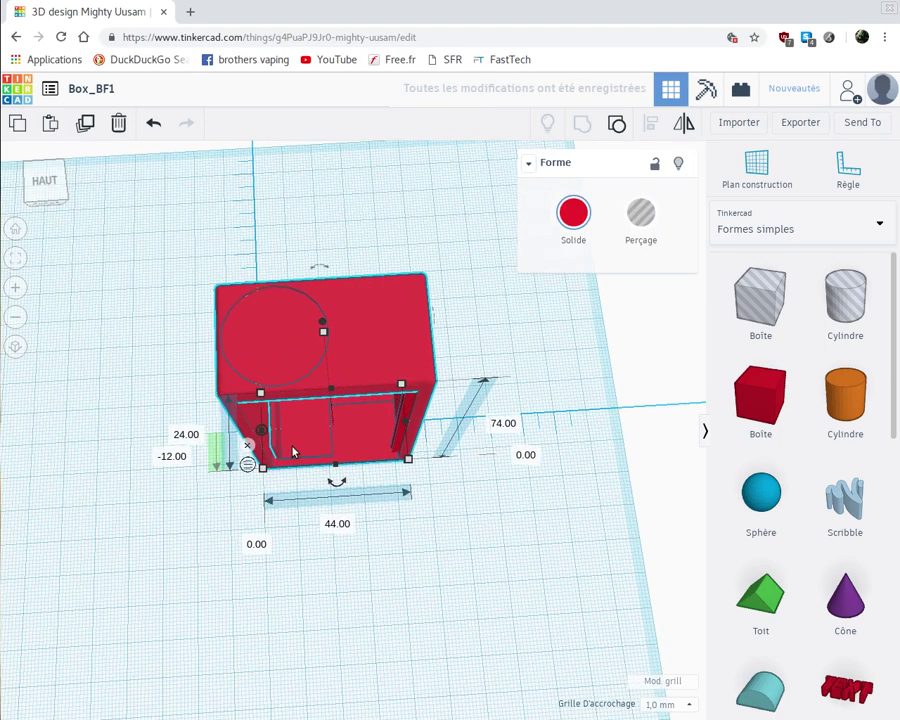
Undo the grouping of the disc hole with the hollow box and set the disc hole's number of sides to 64.
right_click_drag(303, 436, 287, 481)
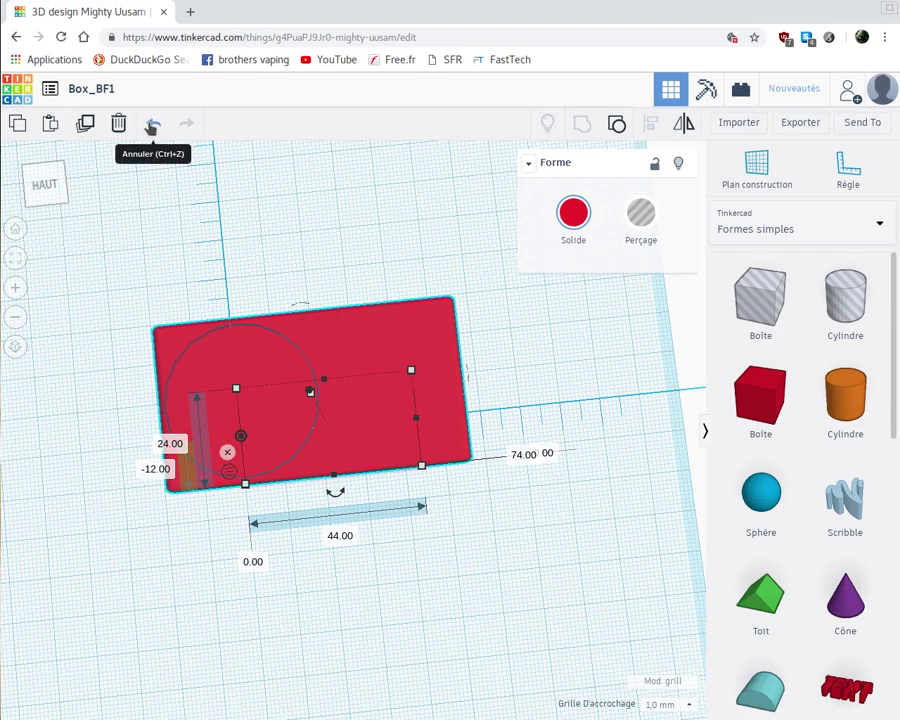
left_click(152, 124)
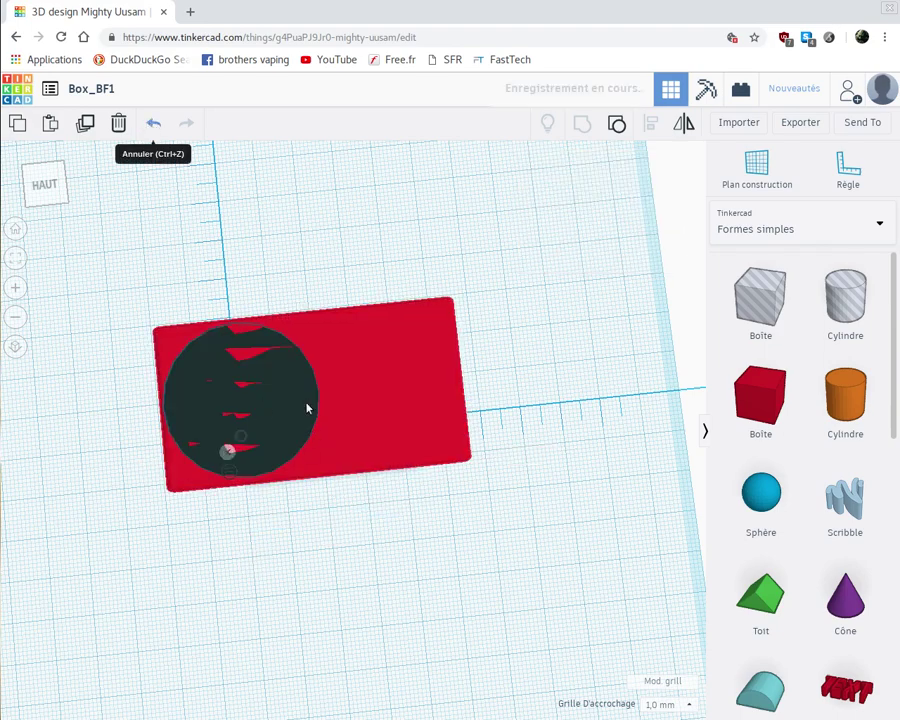
left_click(301, 389)
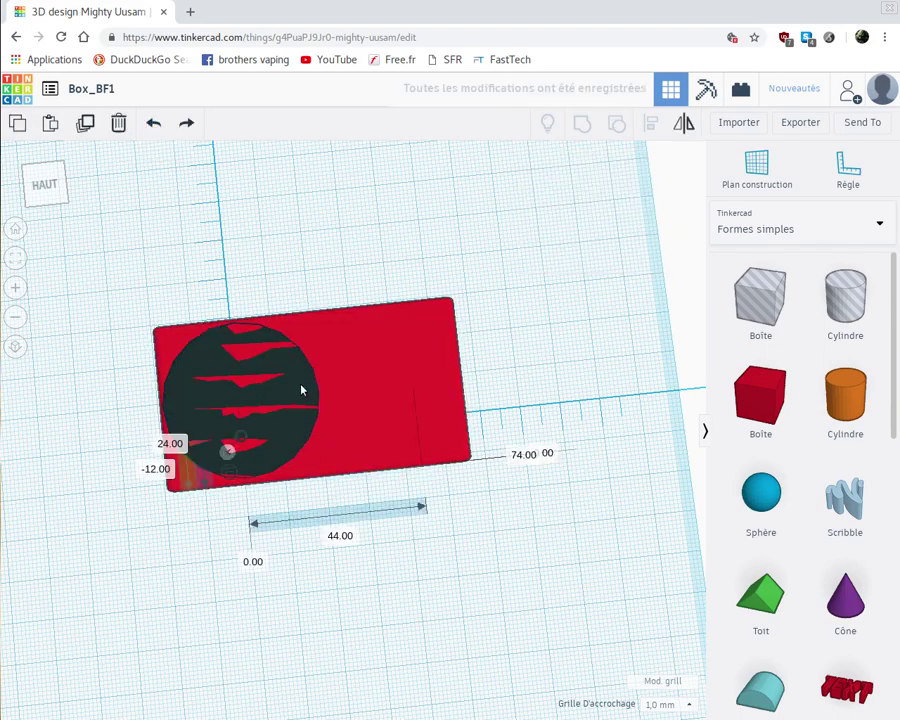
left_click(301, 389)
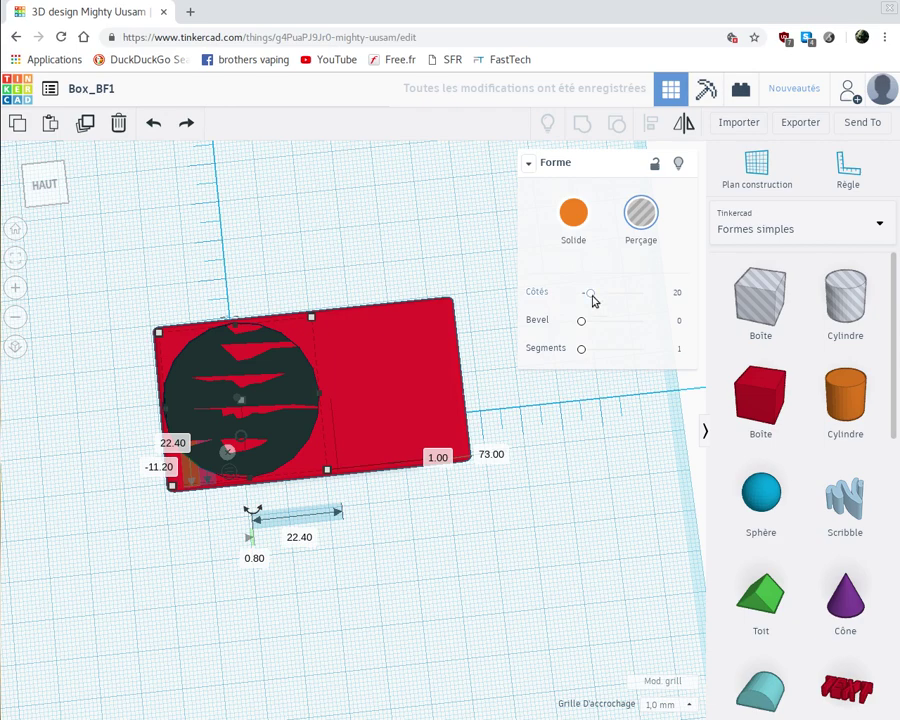
left_click_drag(592, 298, 680, 300)
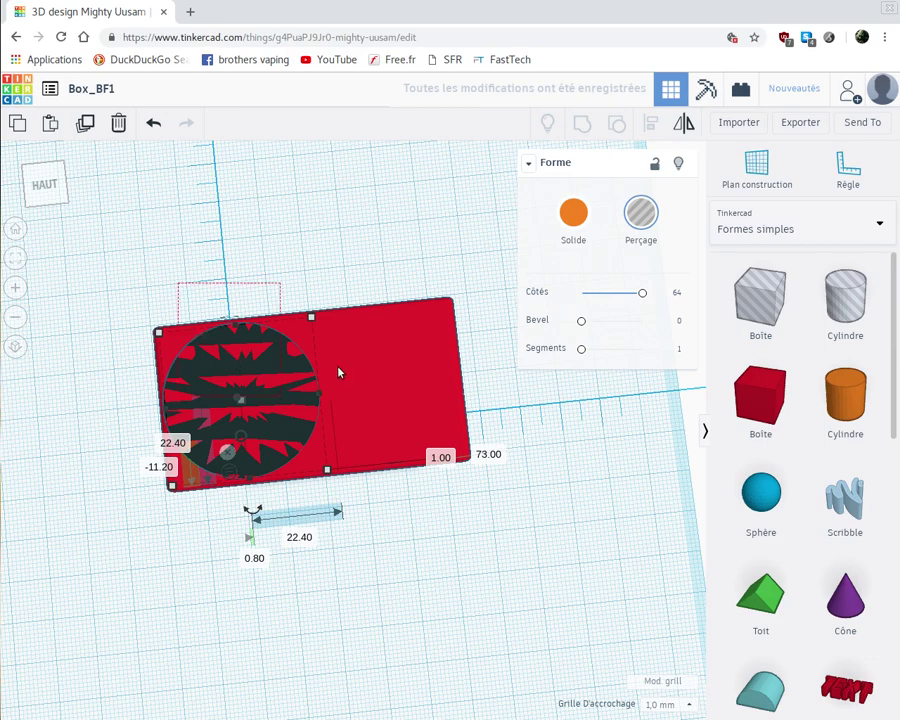
Group the 64-sided disc hole with the hollow box to cut a smoother circular recess into its top face.
left_click(378, 327)
key("ctrl+a")
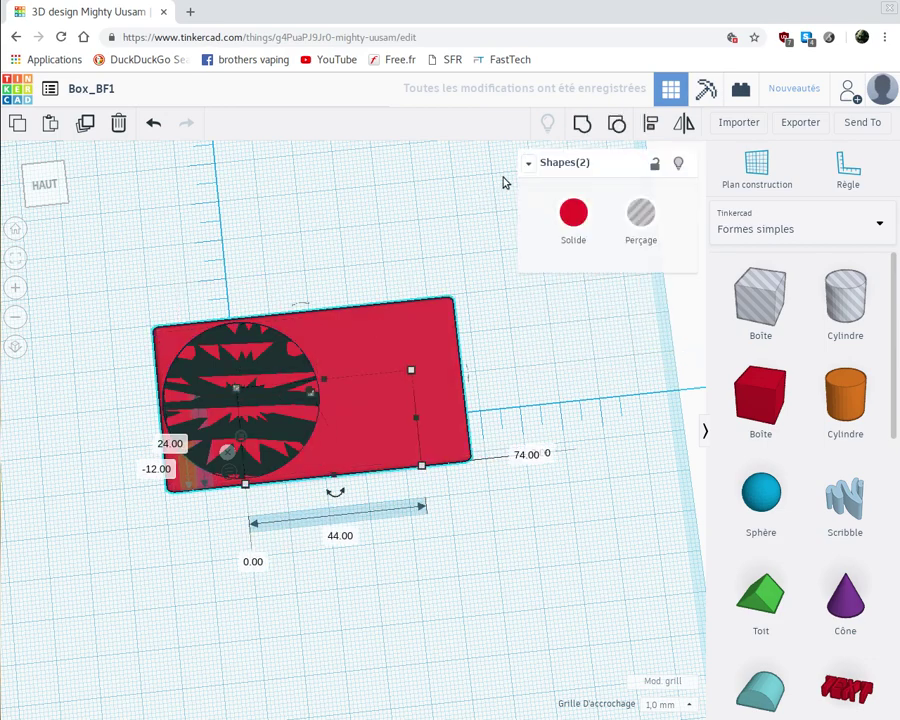
left_click(583, 123)
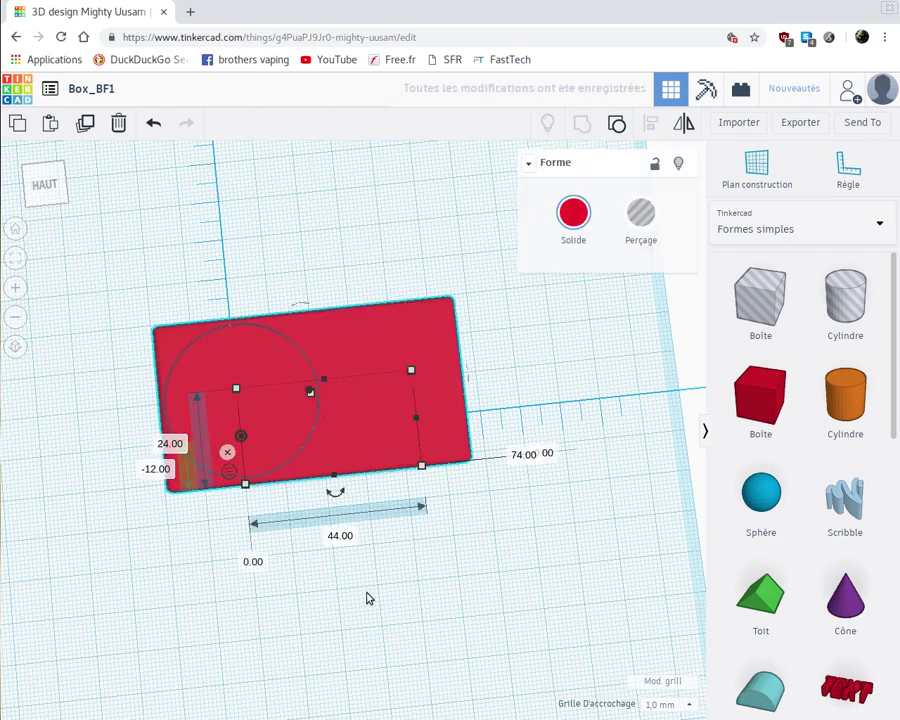
Place a cylindrical hole on the workplane in front of the hollow box and set its width and depth to 10 mm.
left_click(657, 412)
left_click(846, 296)
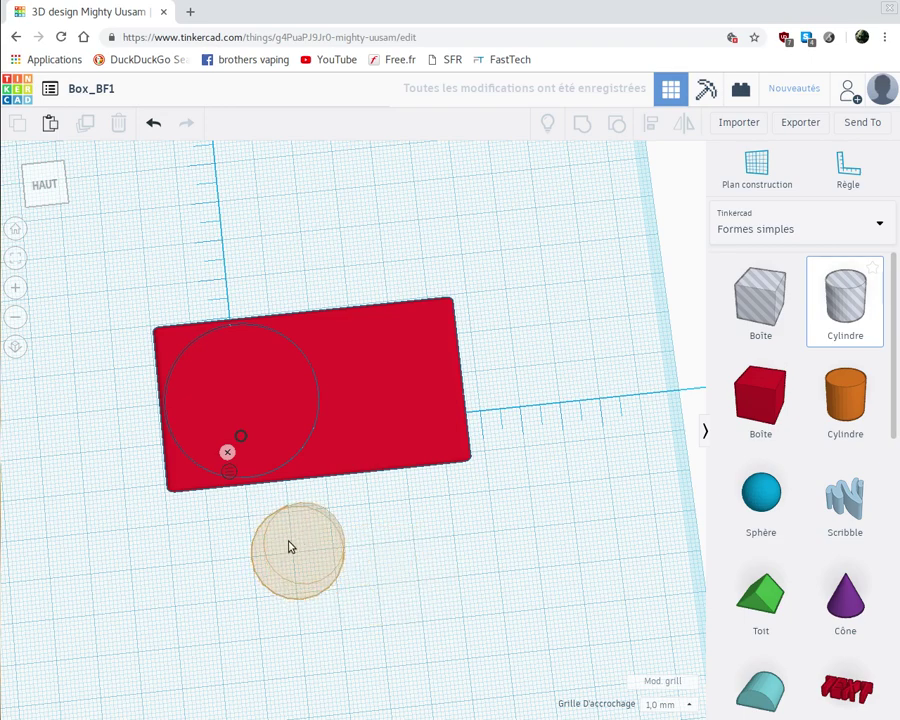
left_click(254, 579)
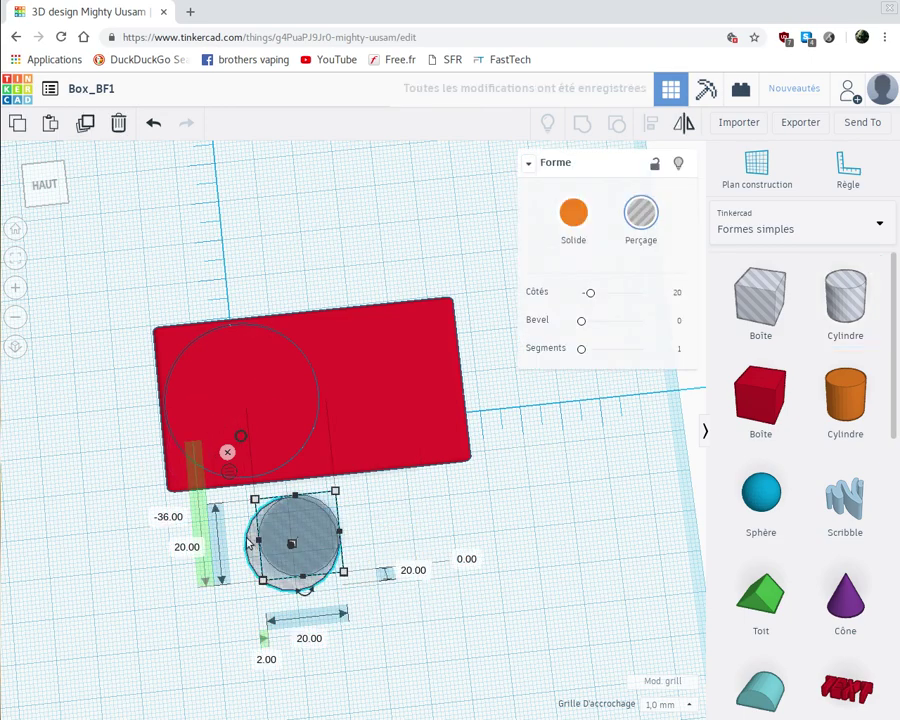
left_click(308, 639)
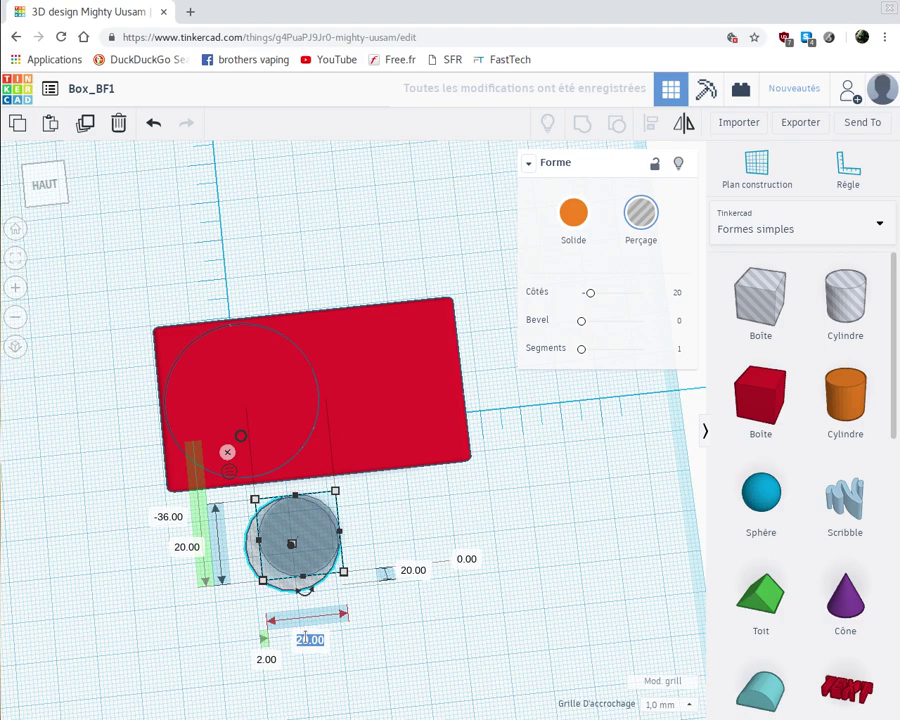
type("10")
key("Return")
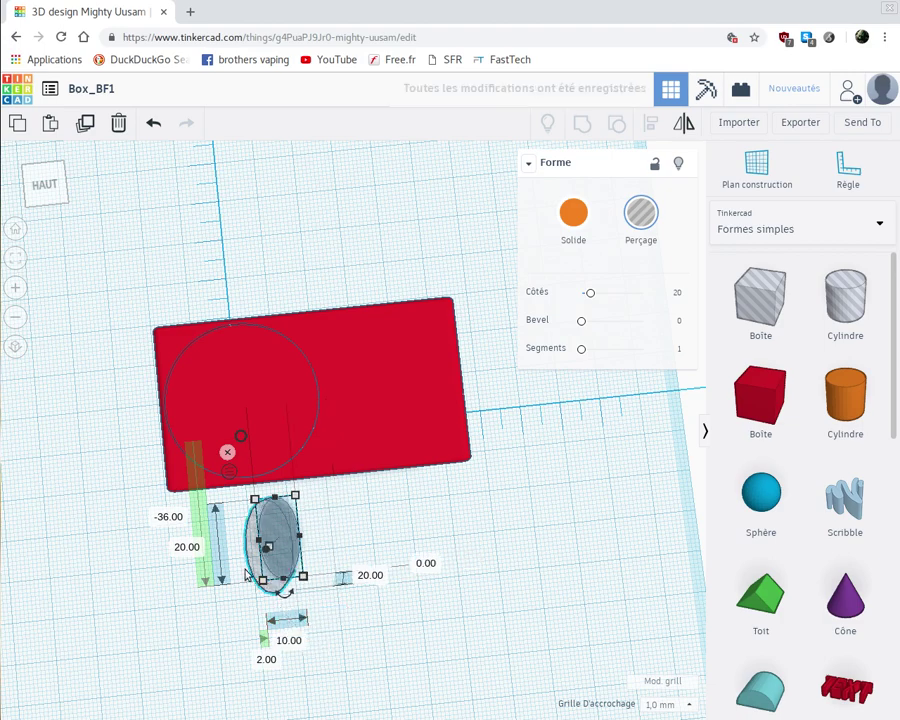
left_click(188, 546)
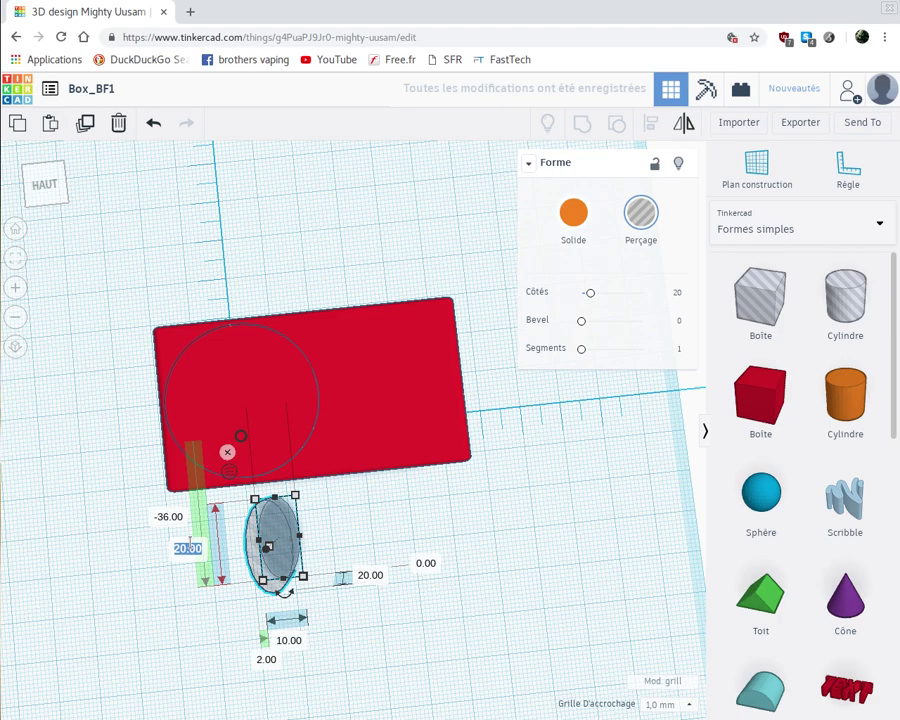
type("1")
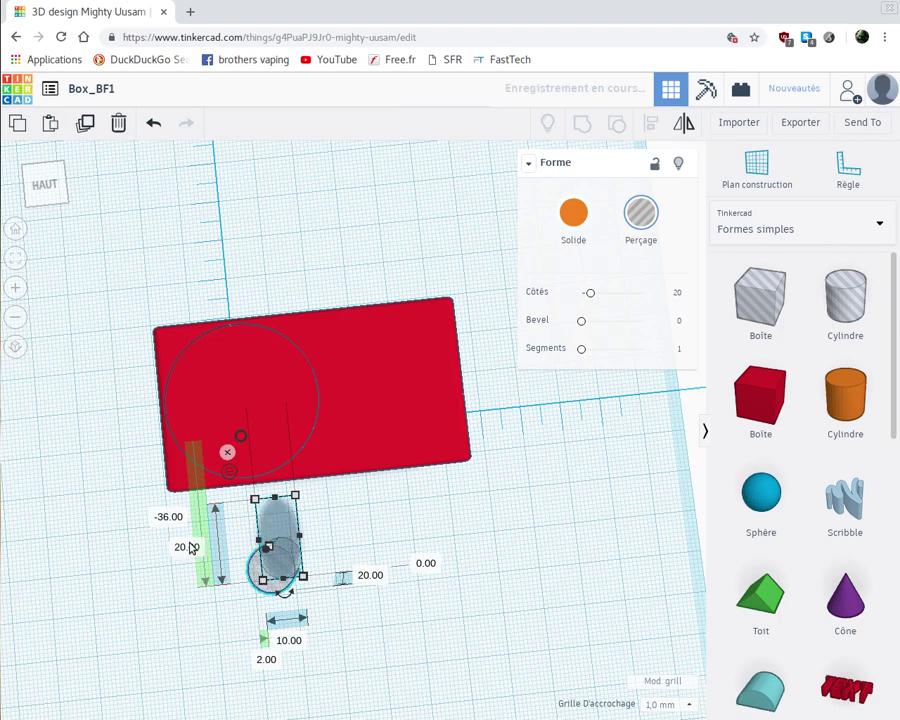
key("Return")
Raise the cylindrical hole to 80 mm and move it over the circular recess, about 7 mm and -6 mm from the ruler origin.
right_click_drag(340, 577, 276, 524)
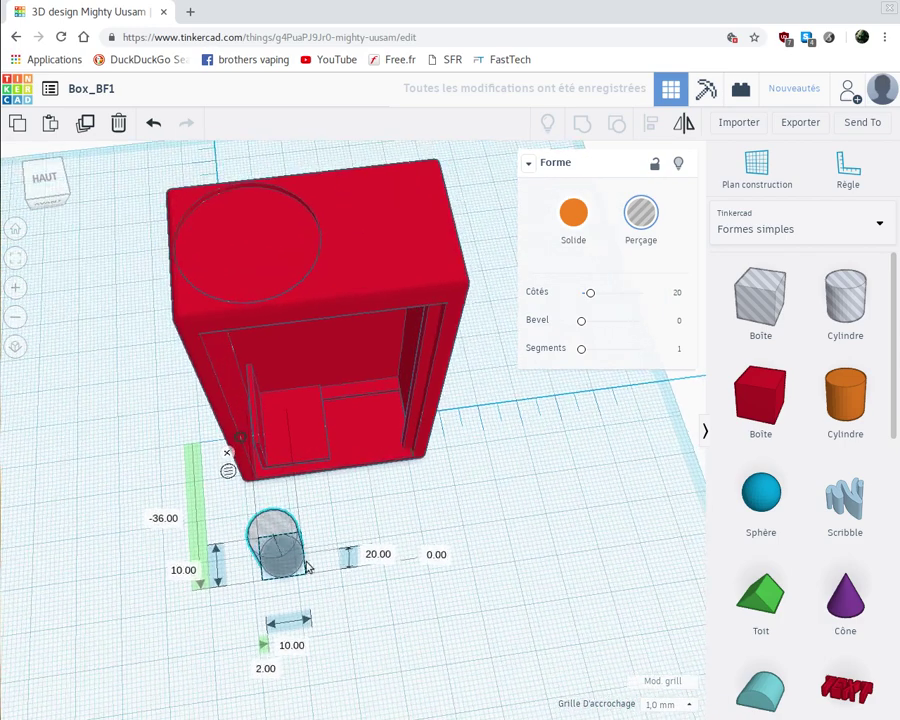
left_click_drag(270, 440, 280, 260)
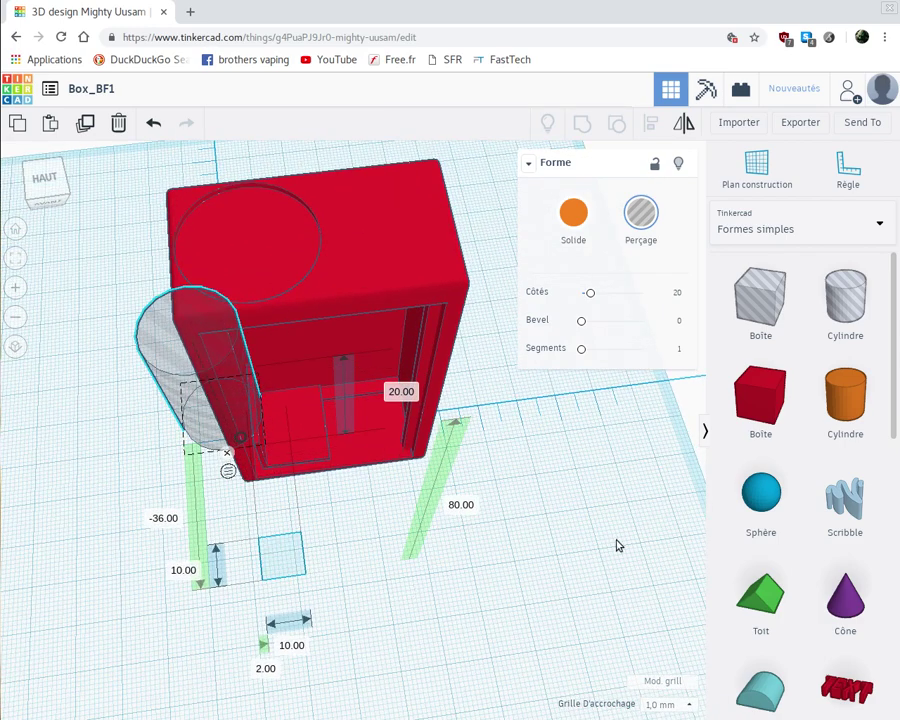
right_click_drag(615, 518, 615, 582)
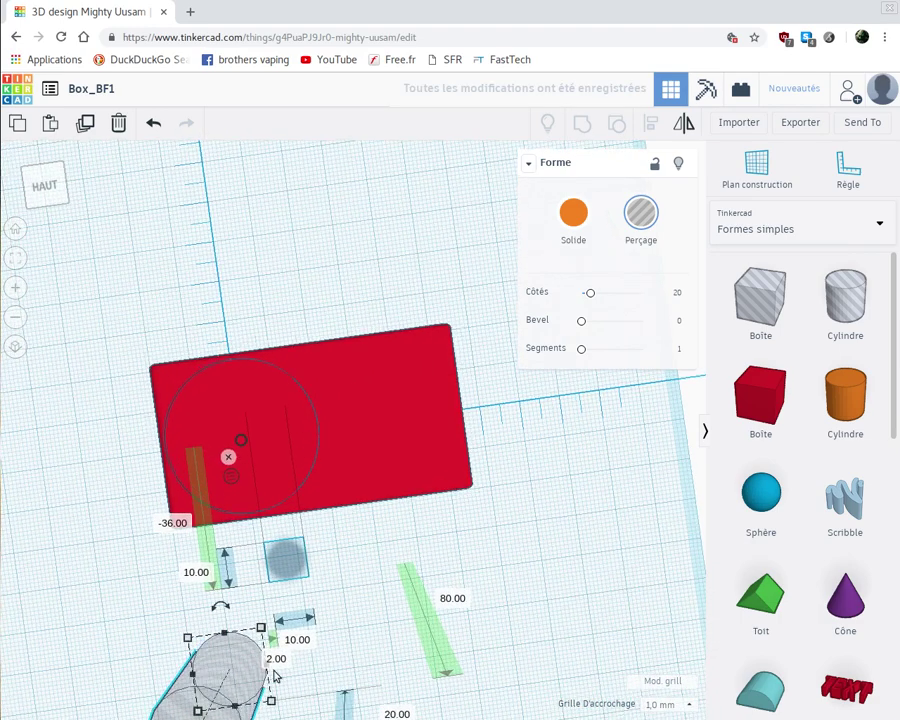
left_click_drag(276, 677, 264, 484)
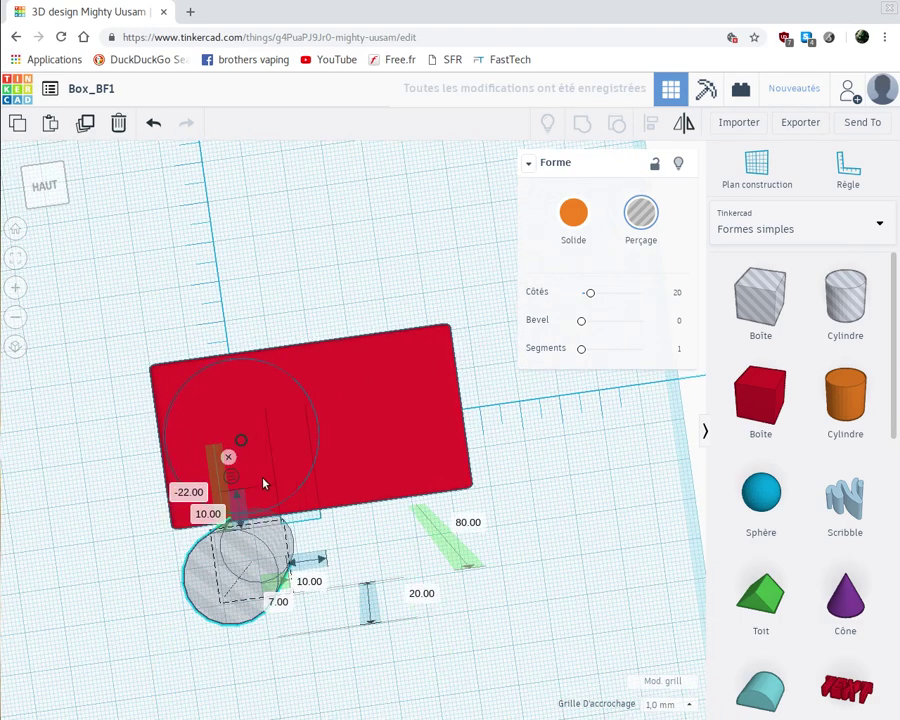
left_click_drag(265, 435, 208, 456)
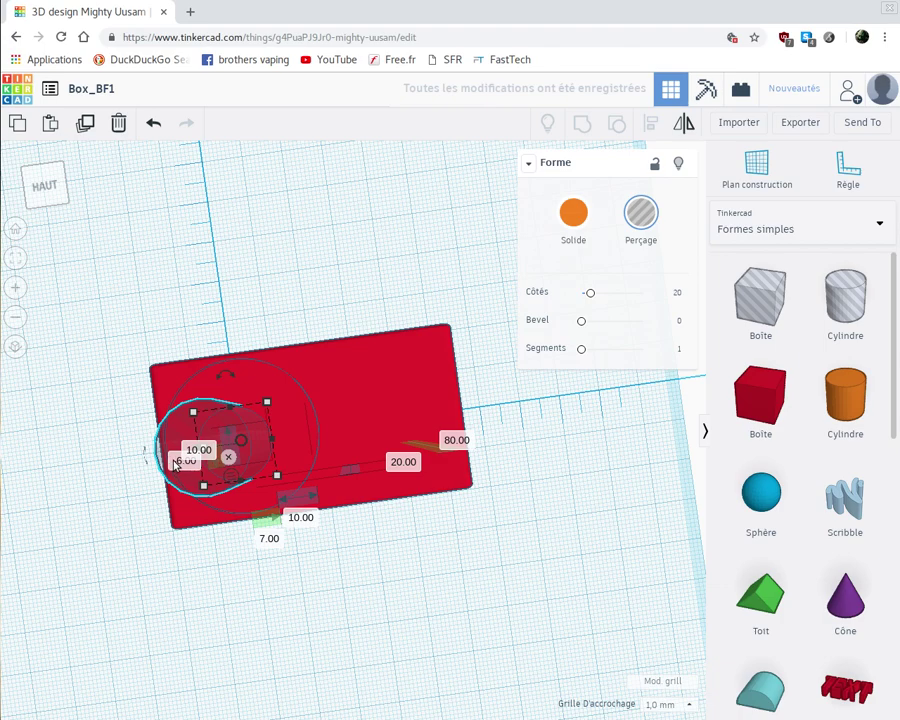
Set the cylindrical hole's depthwise offset from the ruler origin to -5 mm.
left_click(182, 461)
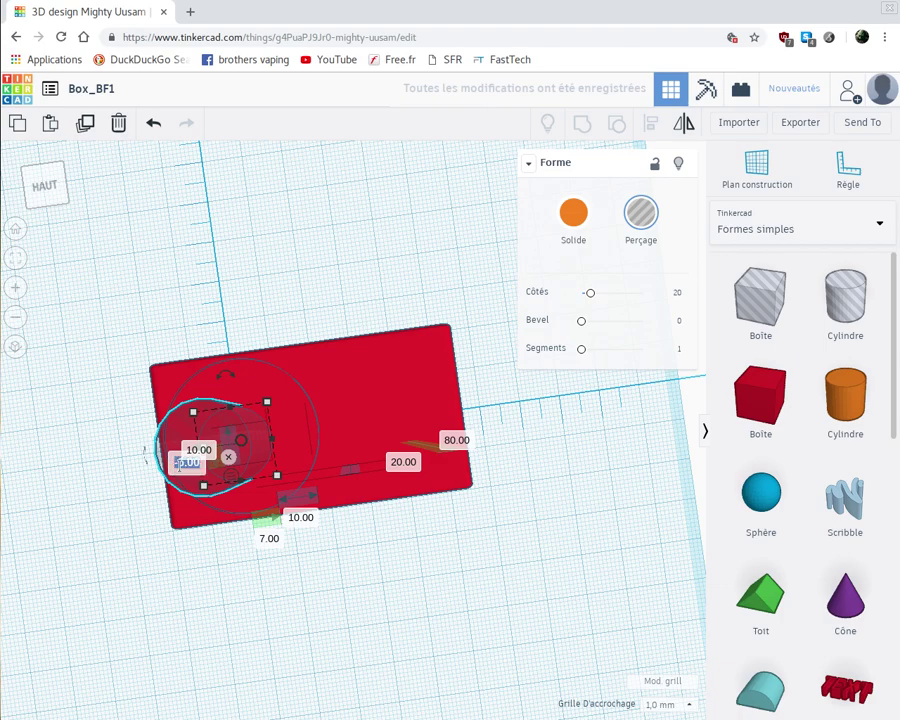
key("BackSpace")
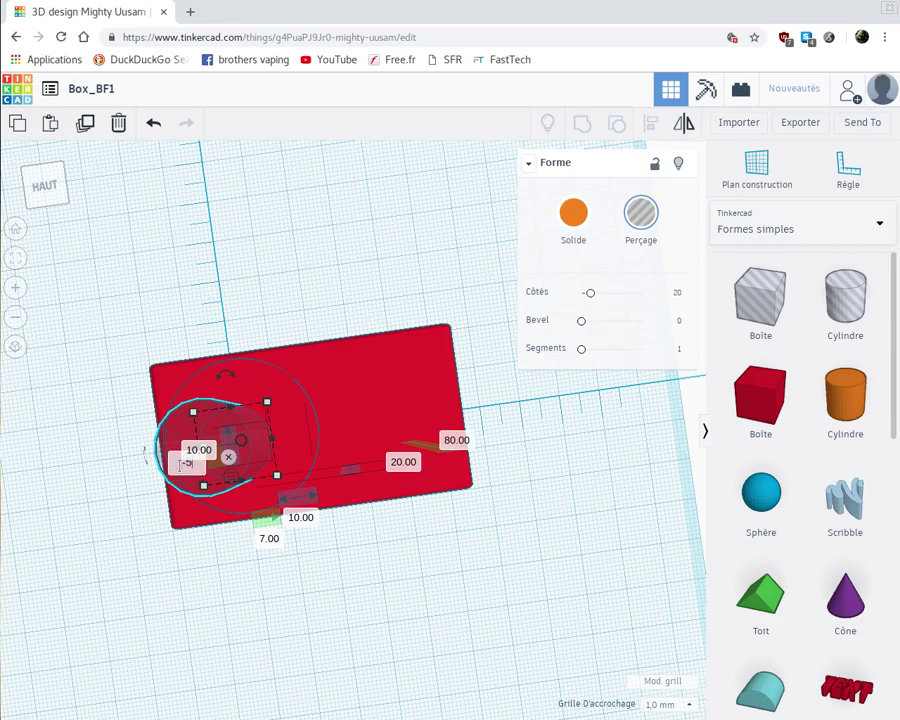
type("-5")
key("Return")
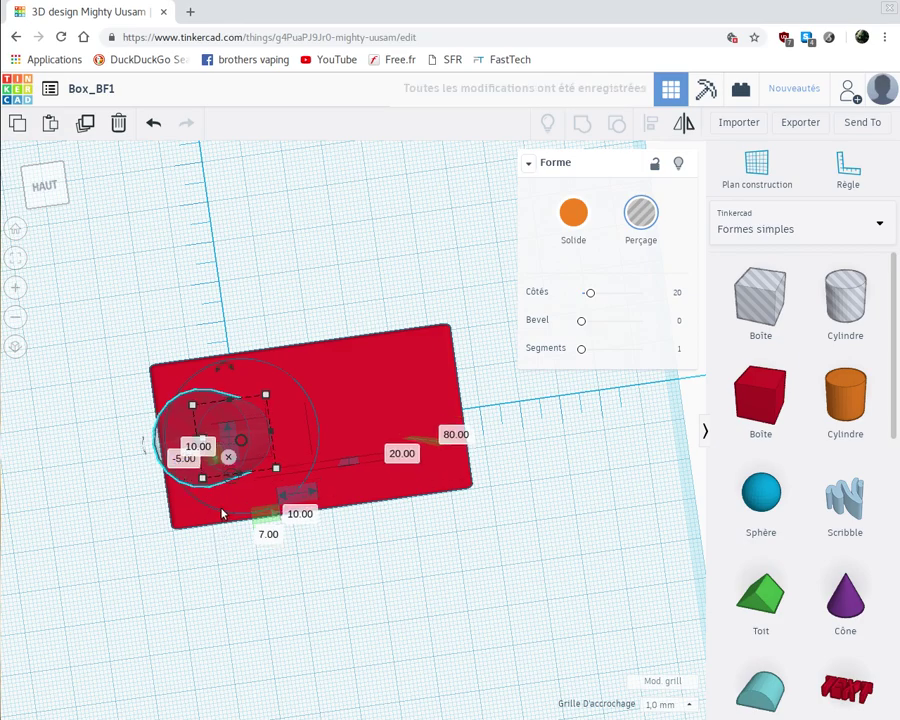
Examine the cylindrical hole's alignment with the circular recess and the box interior from several angles.
right_click_drag(222, 514, 220, 543)
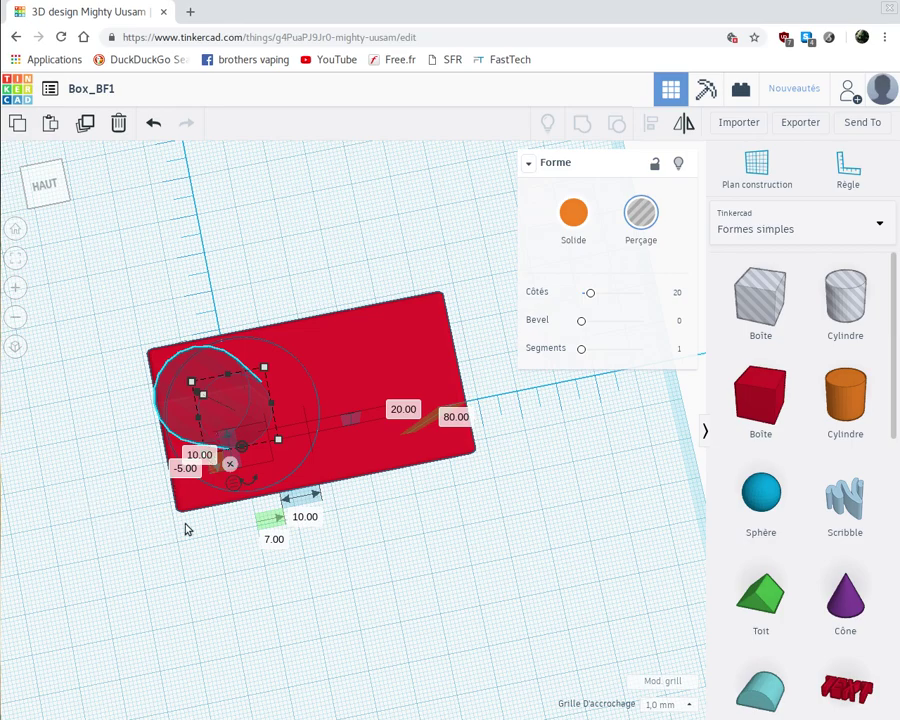
right_click_drag(185, 530, 255, 522)
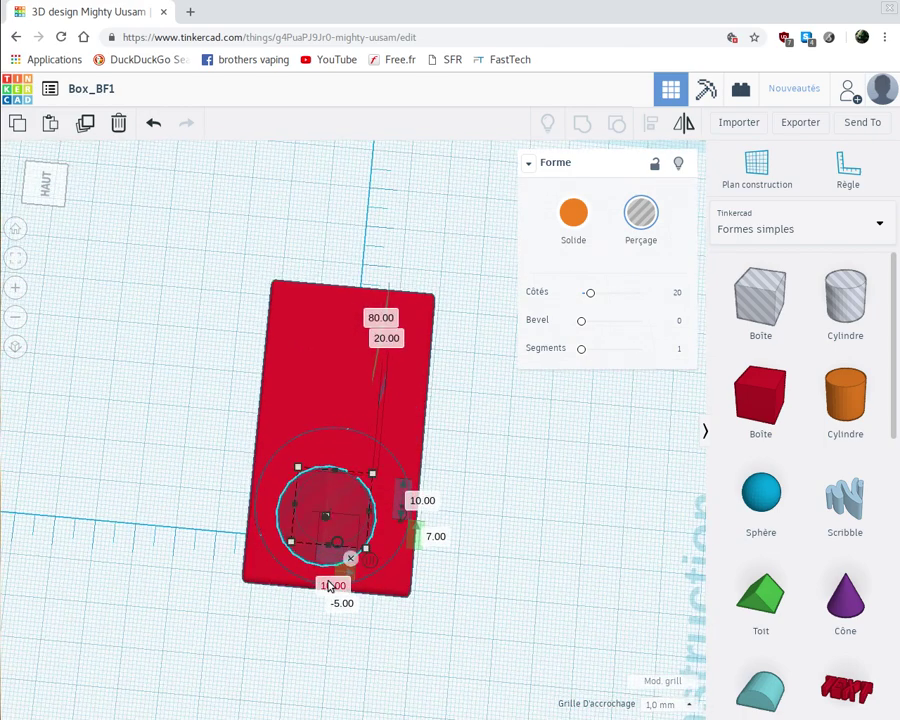
scroll(522, 619, "up", 5)
right_click_drag(522, 619, 390, 625)
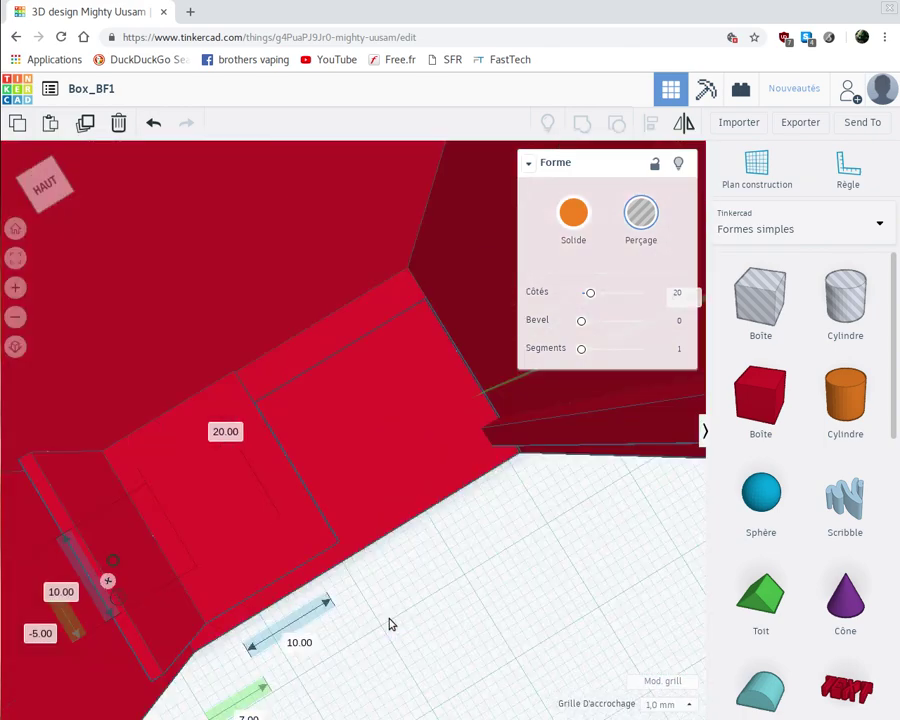
scroll(390, 625, "down", 10)
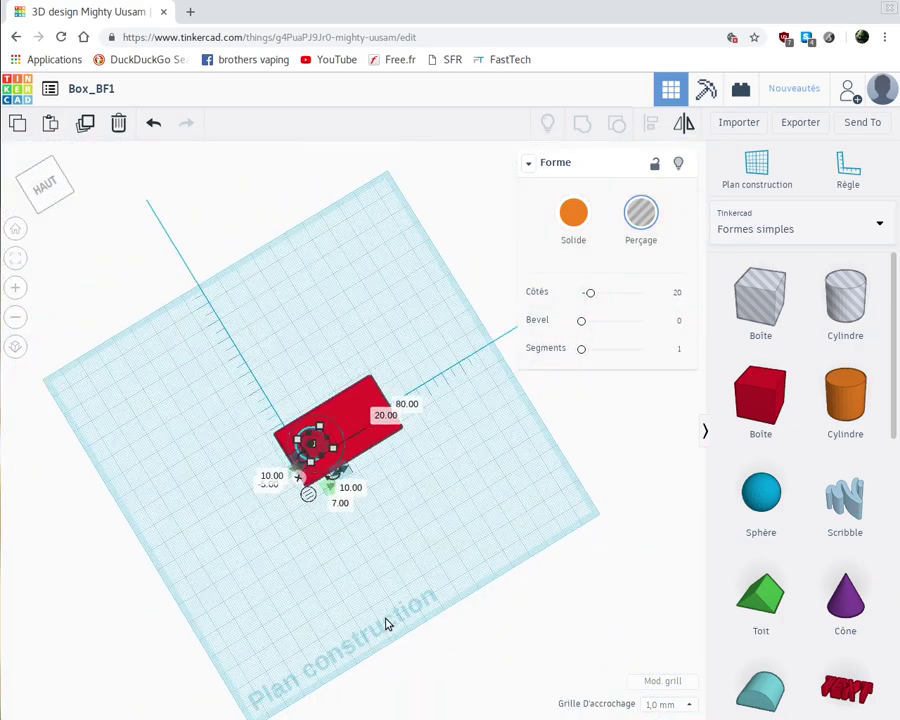
scroll(388, 624, "down", 2)
scroll(388, 624, "up", 6)
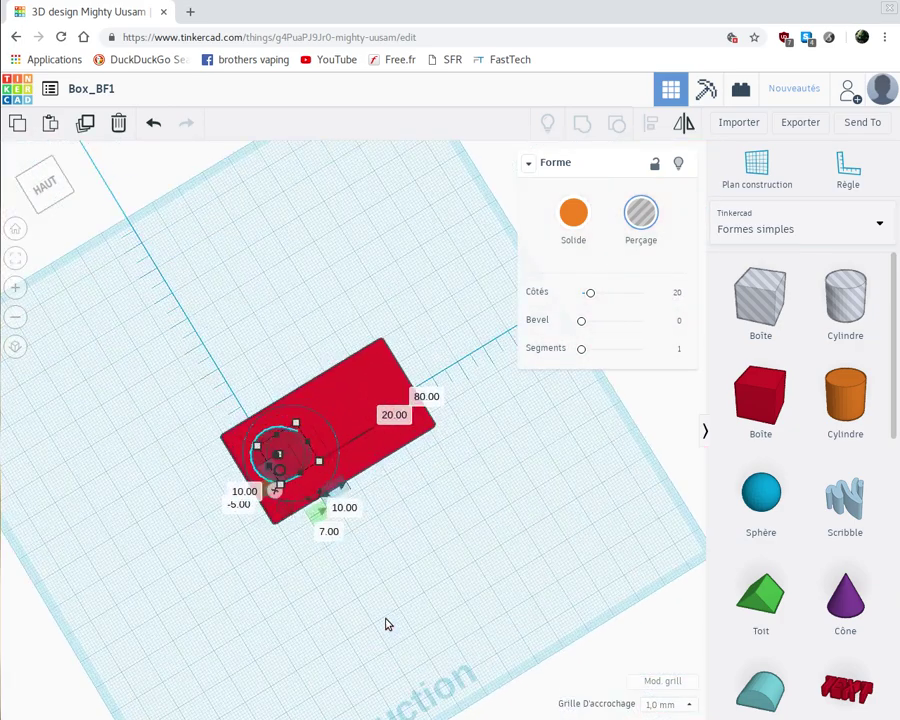
scroll(386, 619, "up", 3)
Lower the cylindrical hole to 60 mm above the workplane and set its number of sides to 64.
right_click_drag(366, 615, 306, 598)
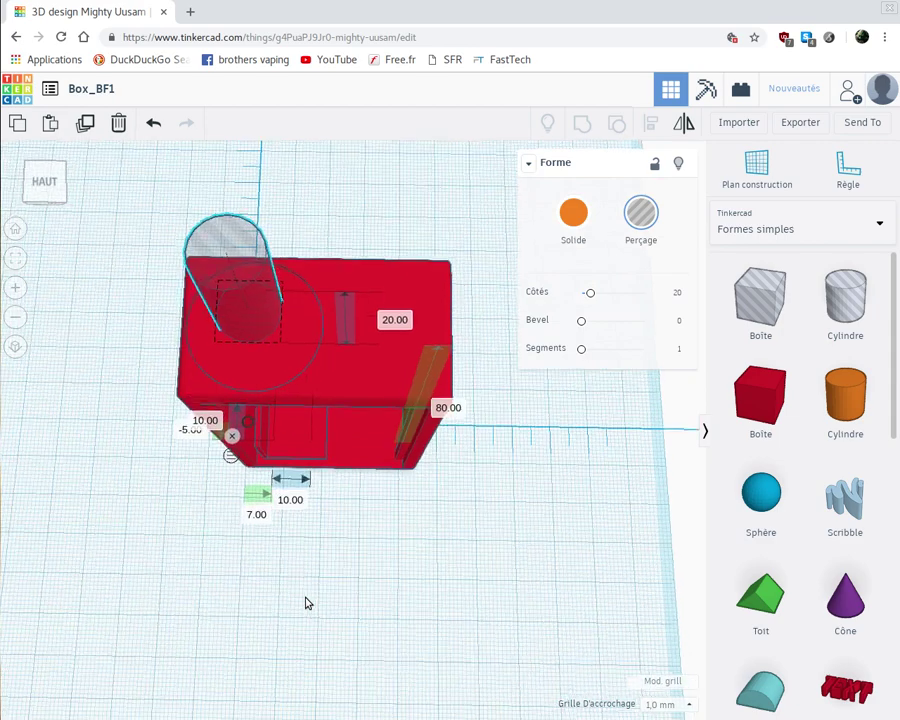
left_click(220, 248)
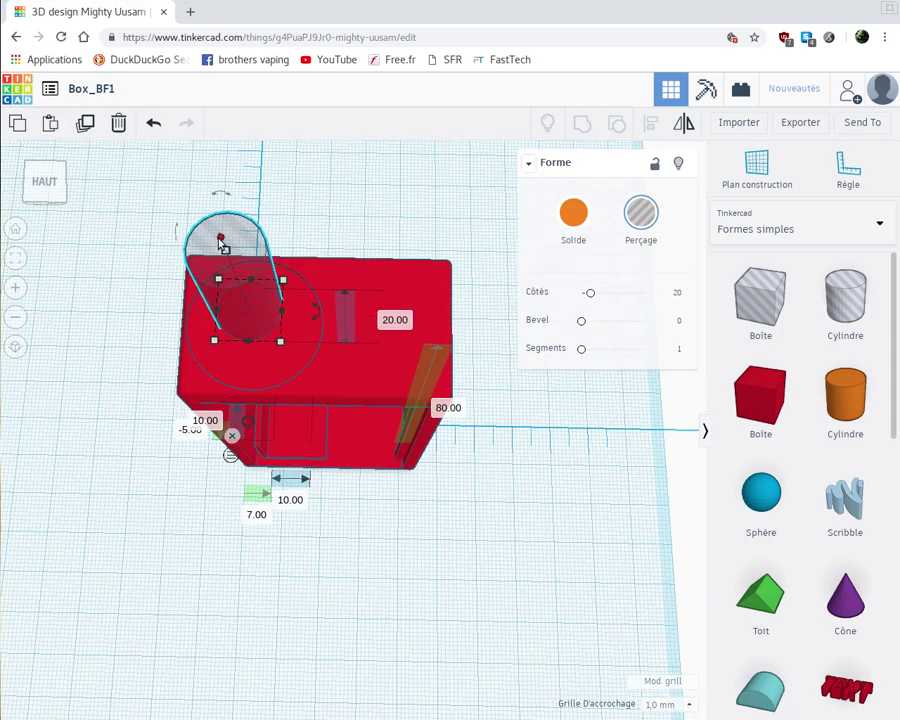
left_click_drag(221, 243, 235, 358)
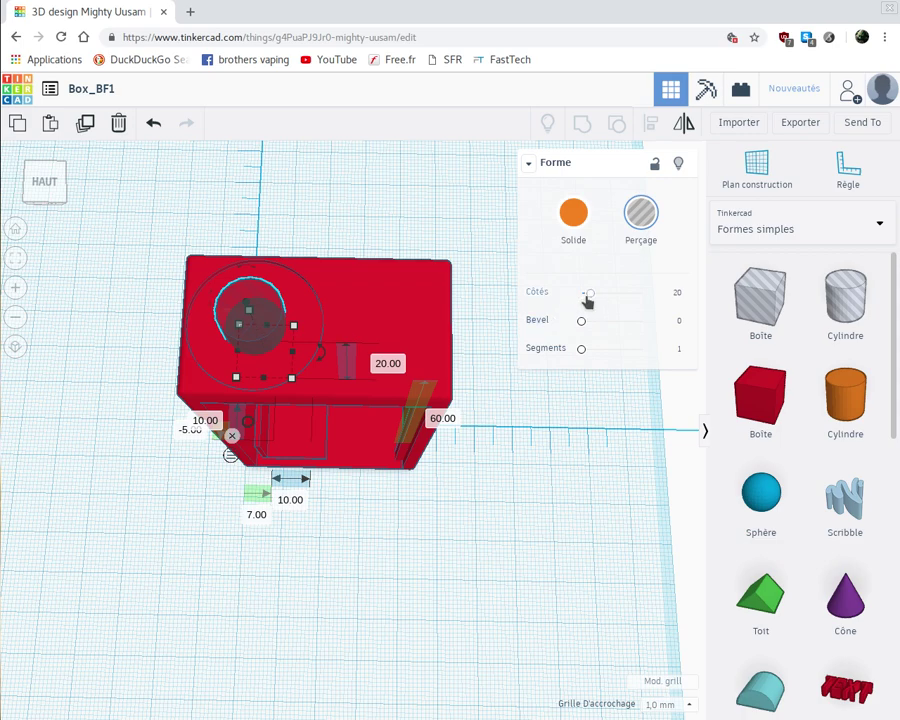
left_click_drag(589, 297, 659, 302)
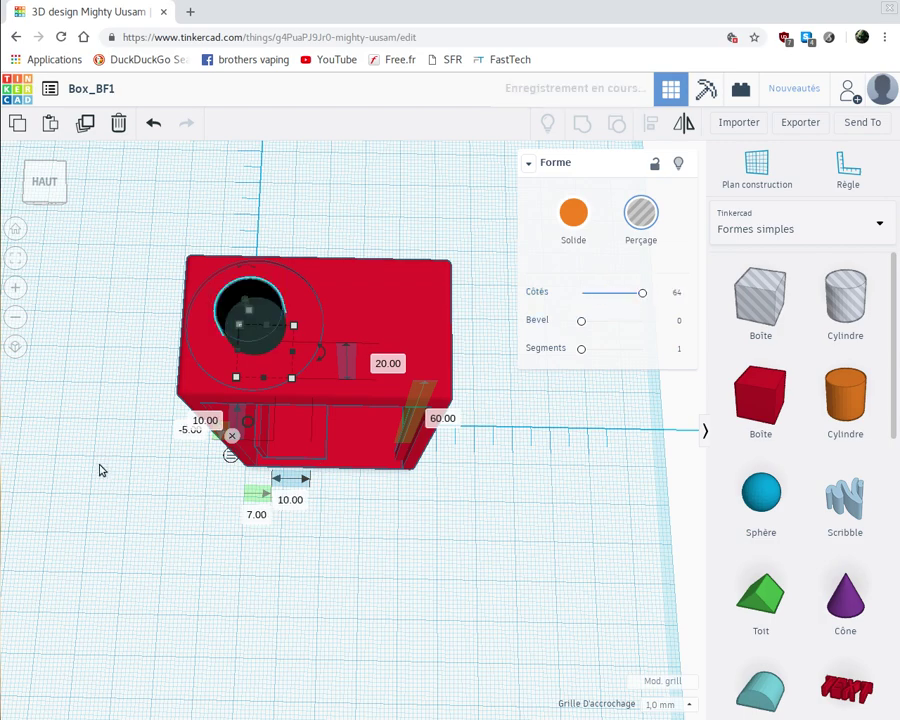
Group the cylindrical hole with the hollow box to cut a round opening through the top inside the recess.
right_click_drag(102, 470, 105, 515)
left_click_drag(158, 322, 285, 488)
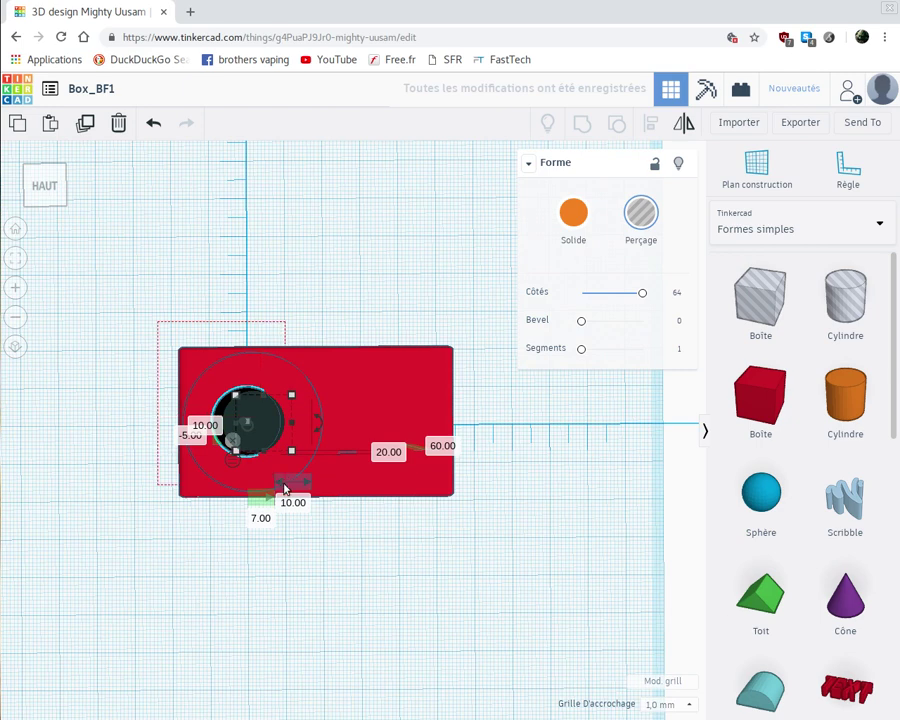
left_click(346, 400, "shift")
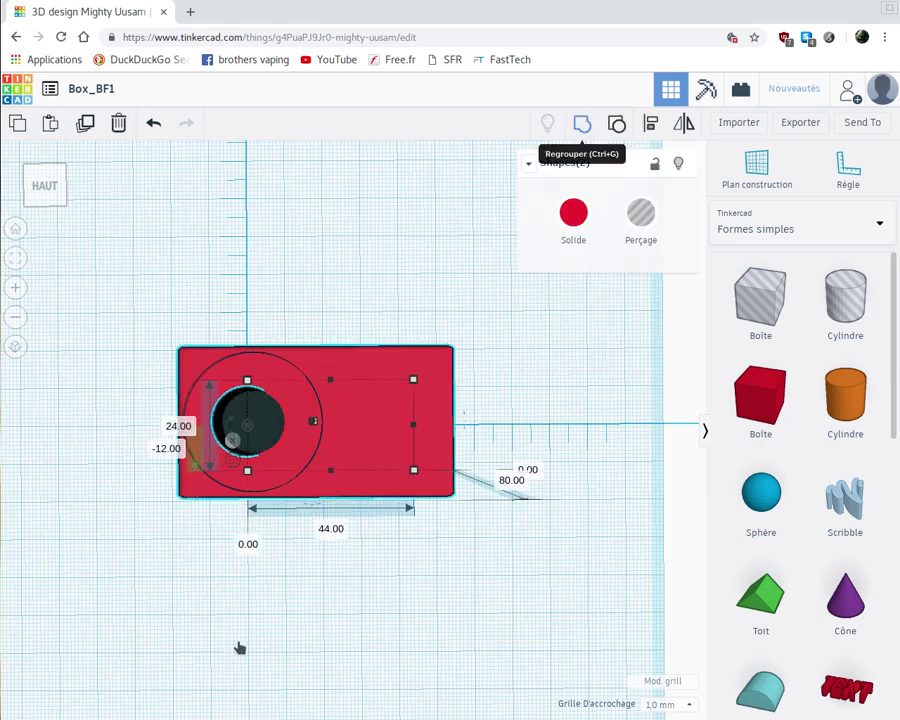
left_click(260, 649)
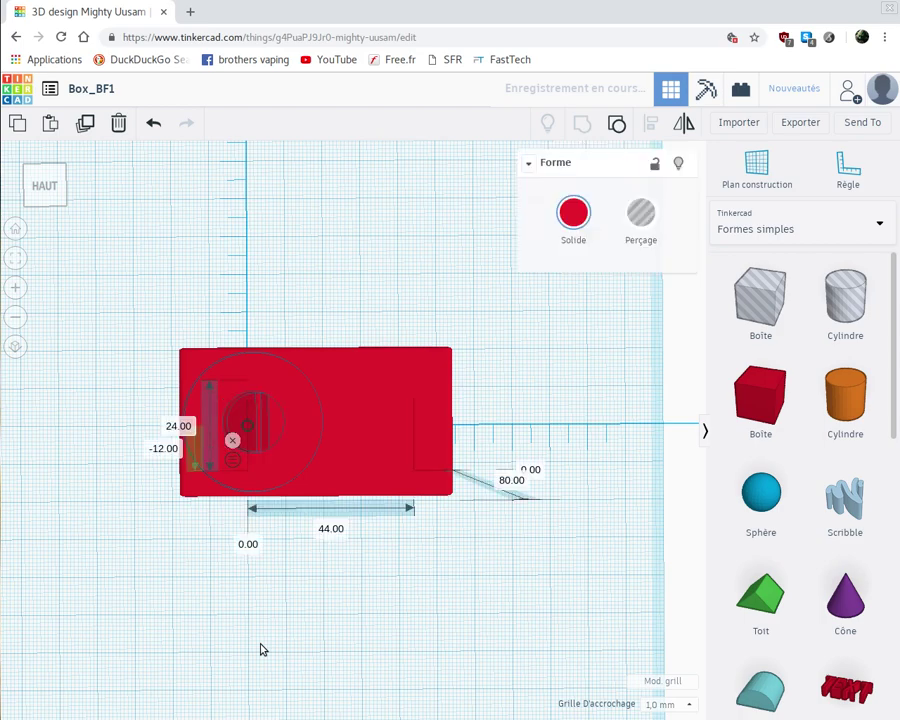
Place a solid box shape in front of the hollow box, 3 mm and -32 mm from the ruler origin.
right_click_drag(307, 639, 311, 600)
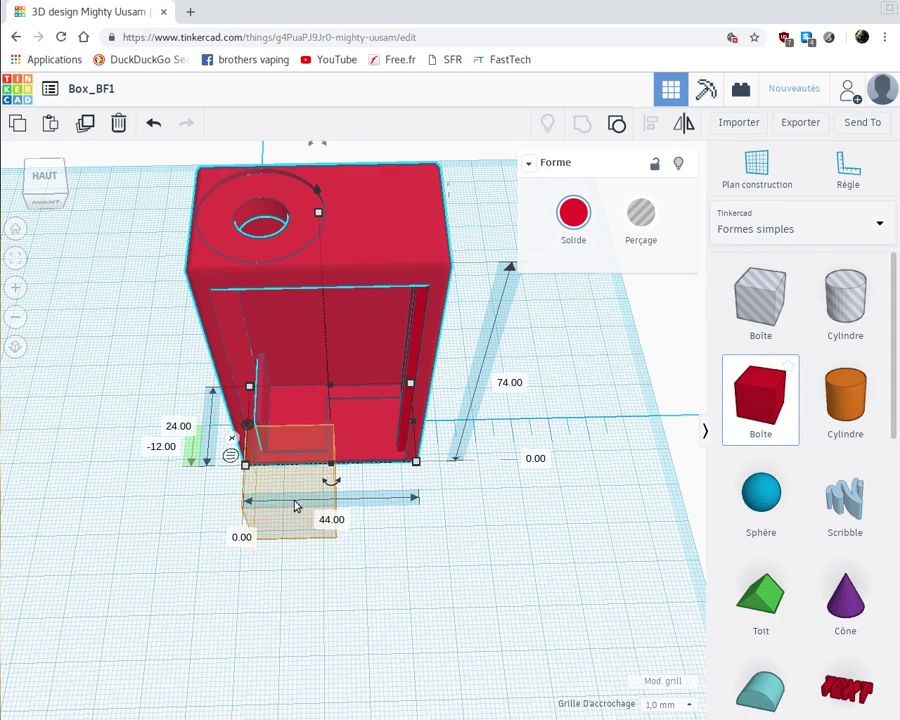
left_click_drag(327, 568, 330, 536)
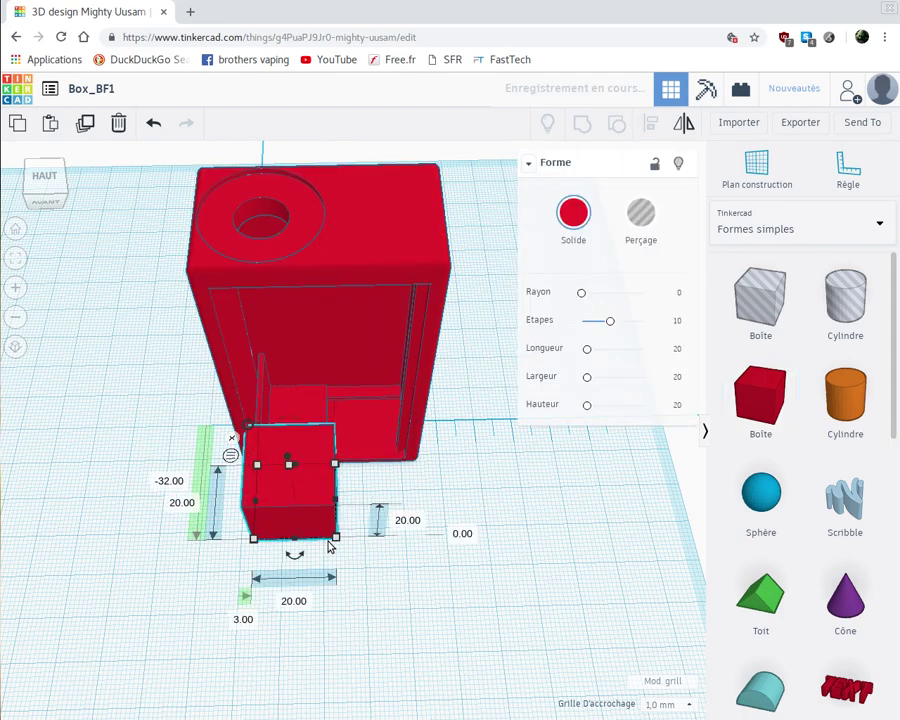
Widen the new solid box to 38 mm to match the front opening and move it to -29 mm from the ruler origin.
left_click_drag(336, 465, 403, 467)
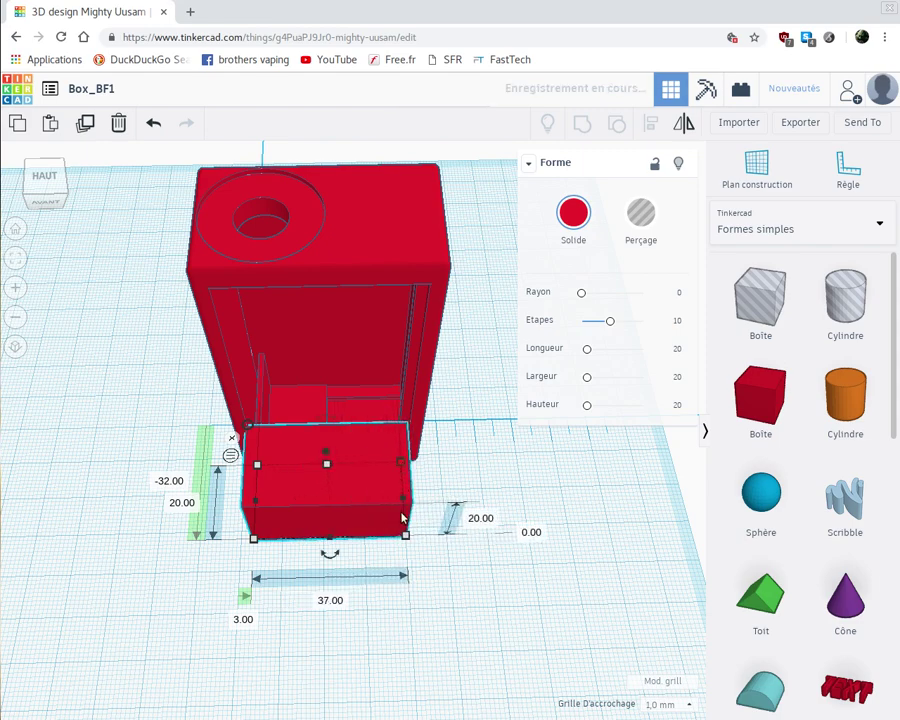
scroll(401, 516, "up", 3)
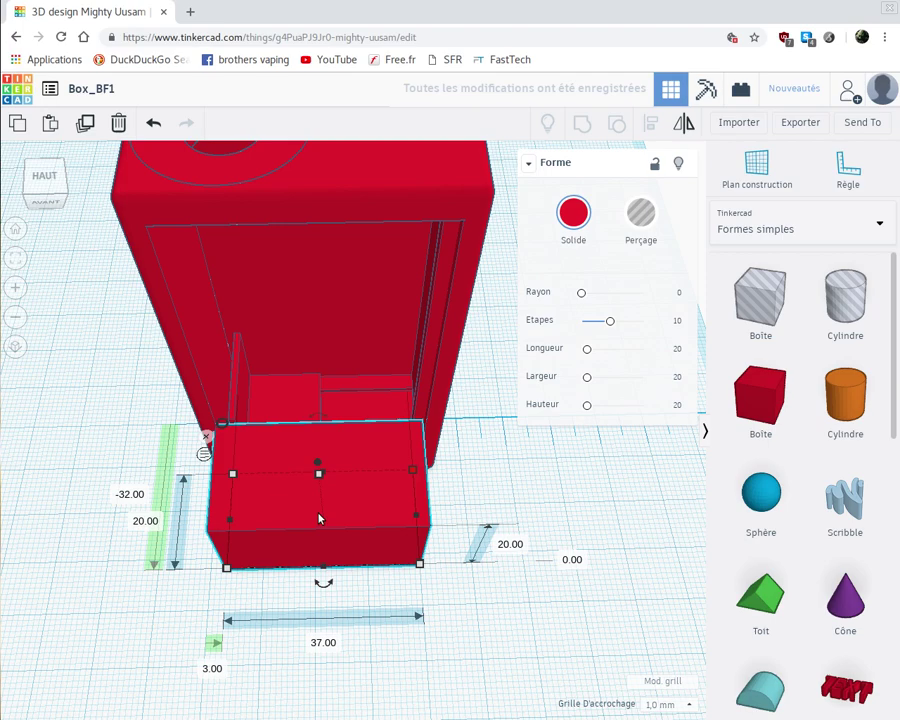
scroll(320, 518, "up", 5)
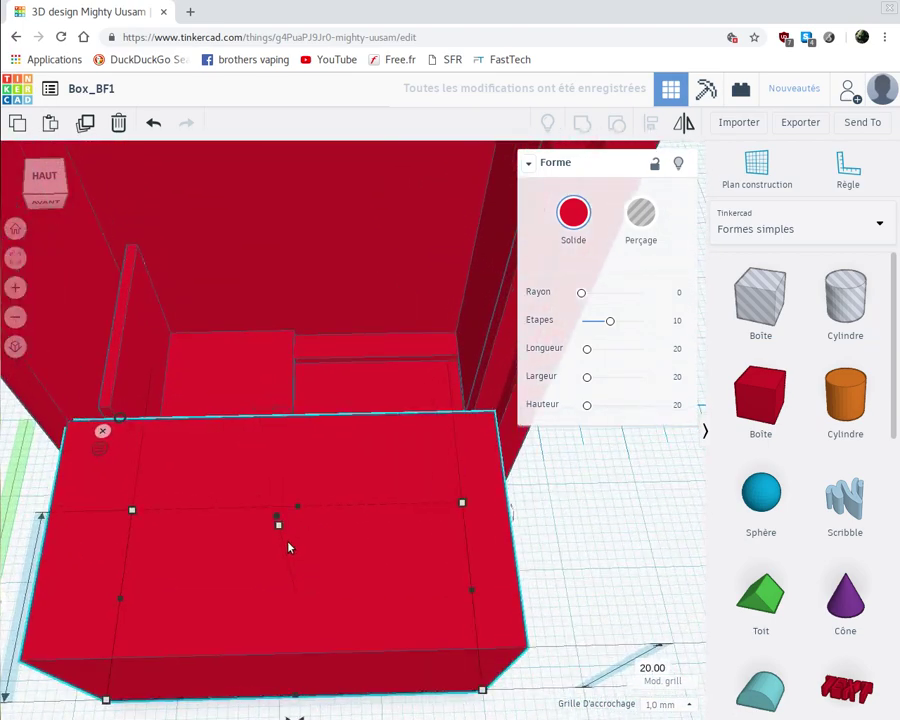
left_click_drag(281, 526, 292, 518)
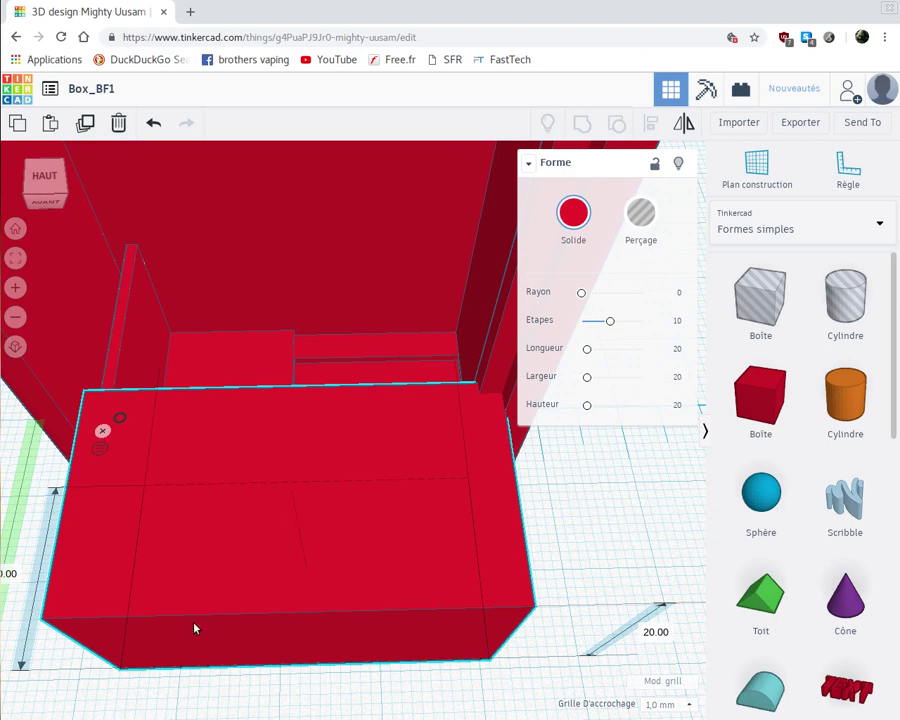
middle_click_drag(183, 571, 426, 606)
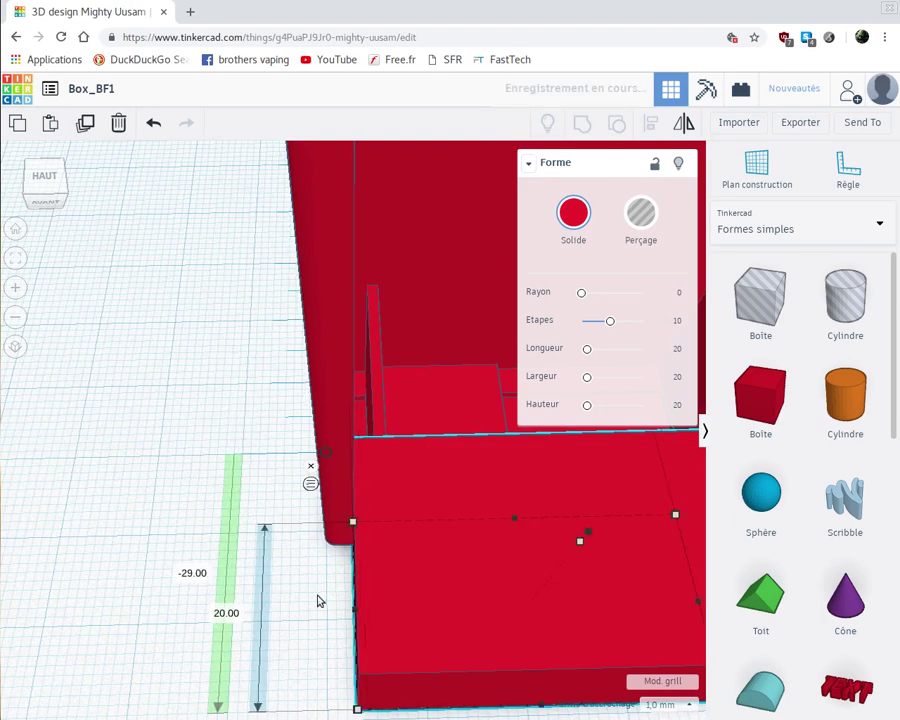
middle_click_drag(295, 587, 100, 562)
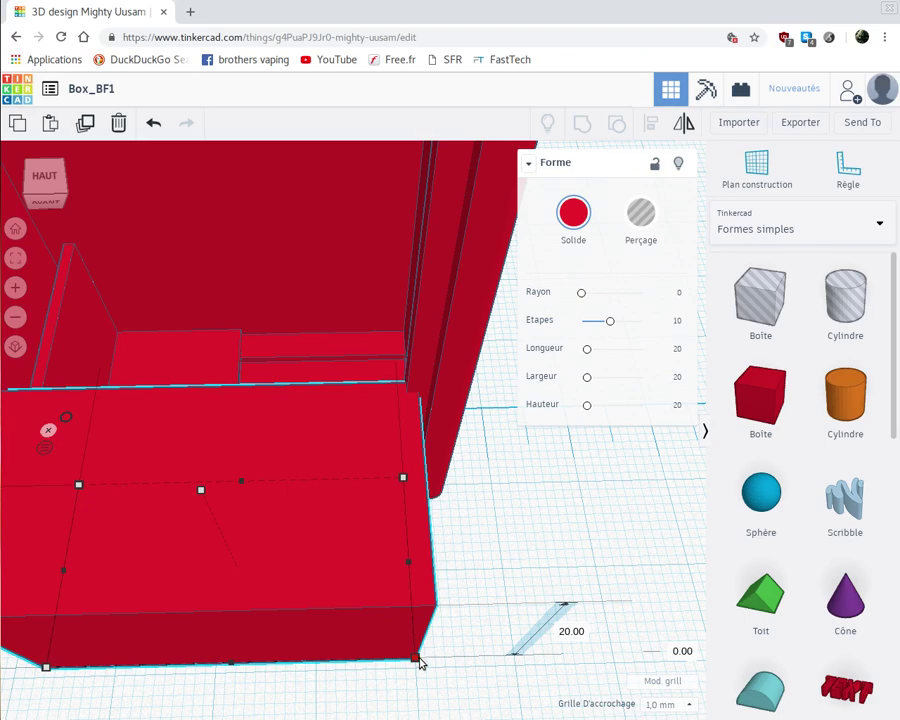
left_click_drag(420, 662, 423, 662)
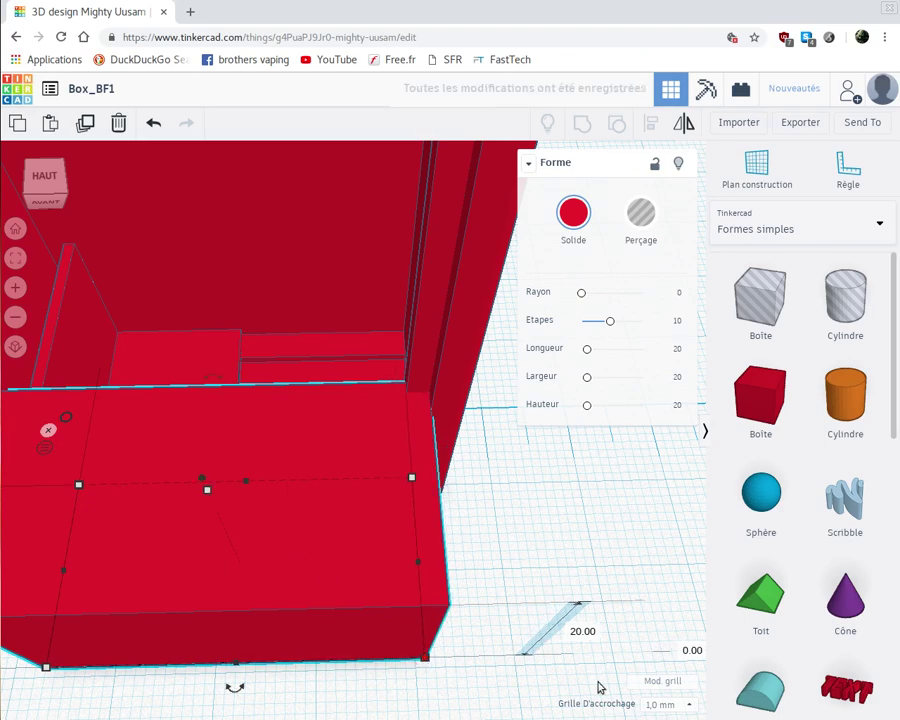
Turn the solid box into a thin panel by setting its height to 66 mm and its depth to 2 mm.
left_click(588, 634)
type("66")
key("Return")
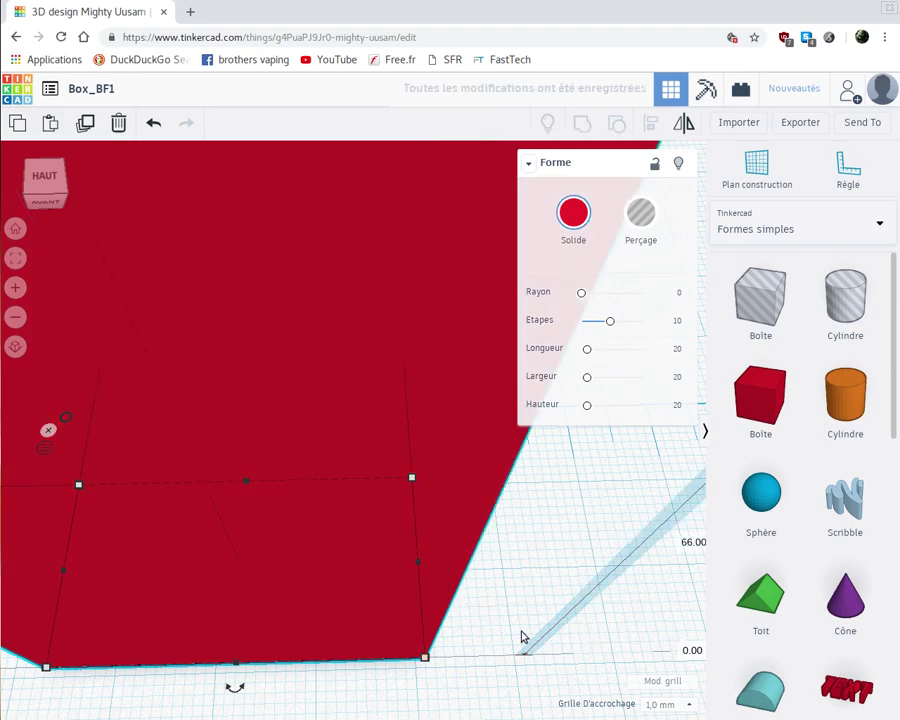
scroll(521, 636, "down", 5)
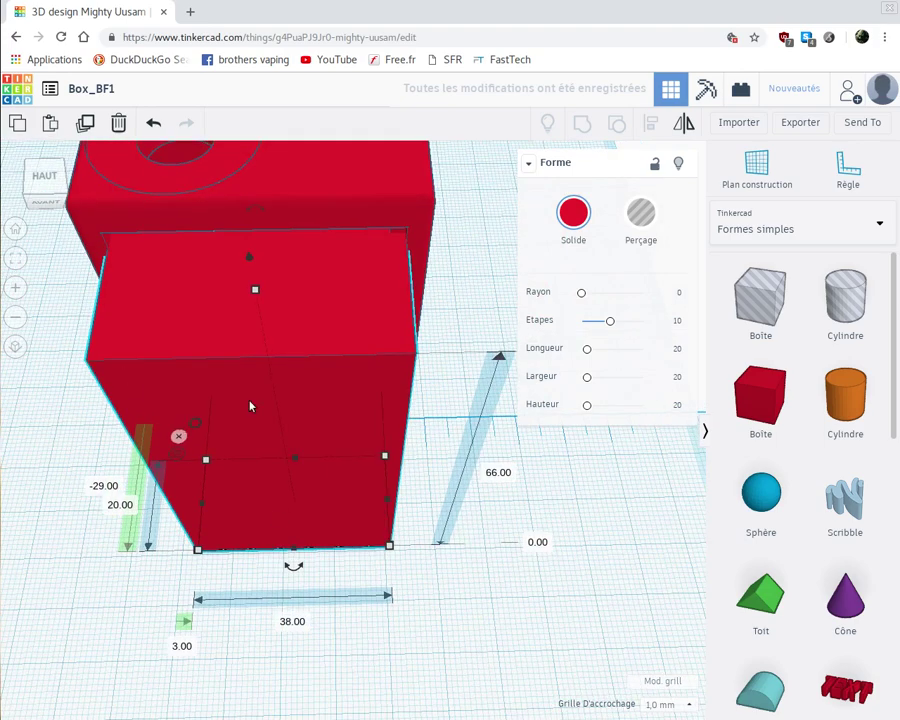
left_click(121, 505)
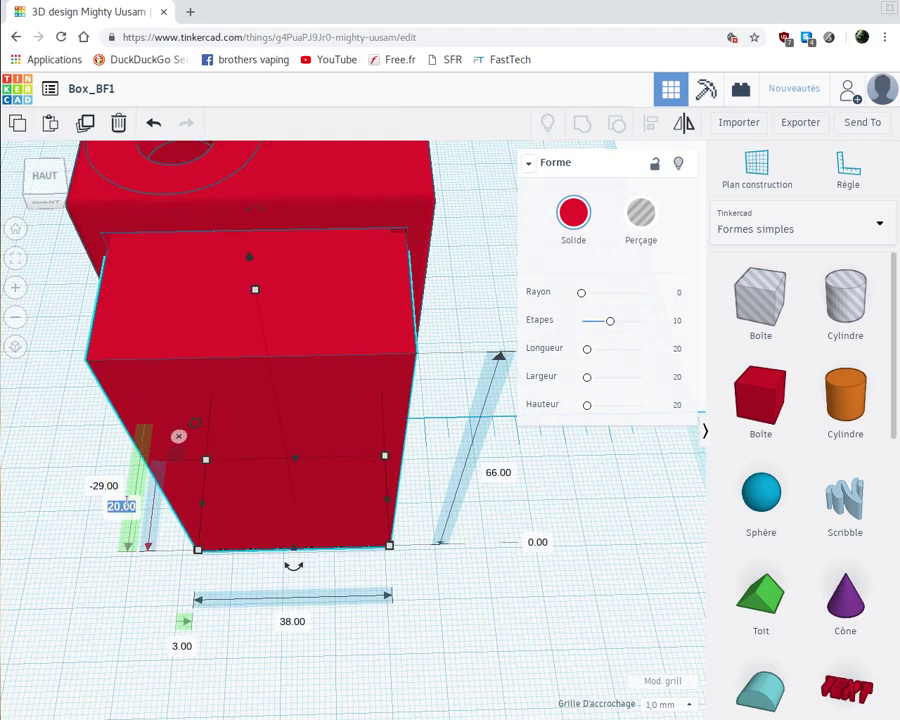
type("2")
key("Return")
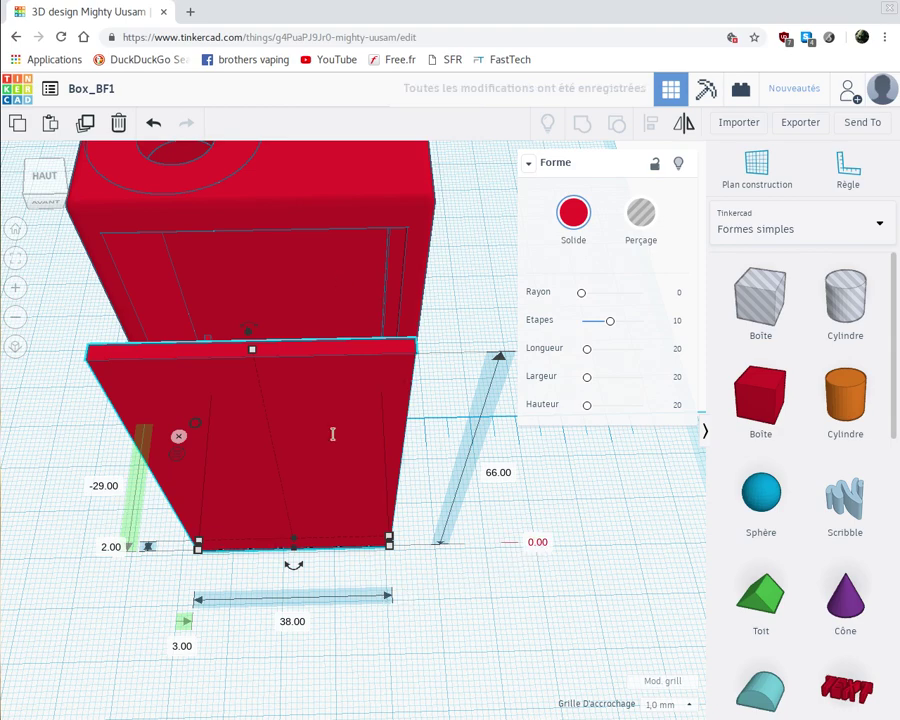
key("Tab")
key("Return")
Raise the panel 2 mm above the workplane and fit it into the front opening, 3 mm and -12 mm from the ruler origin.
left_click_drag(195, 424, 105, 432)
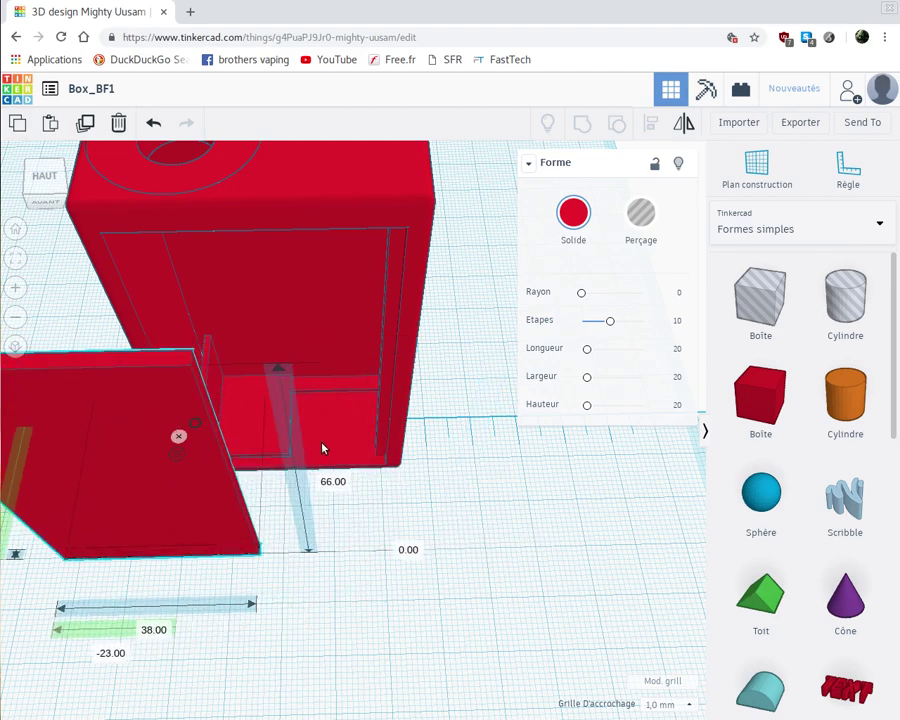
right_click_drag(480, 532, 334, 425)
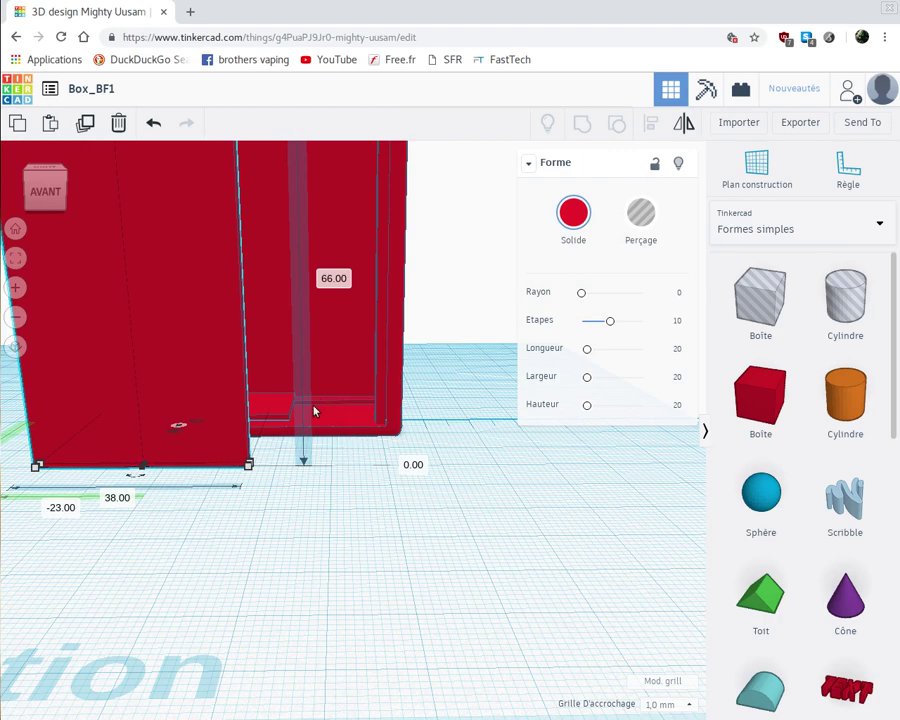
left_click(412, 465)
type("2")
key("Return")
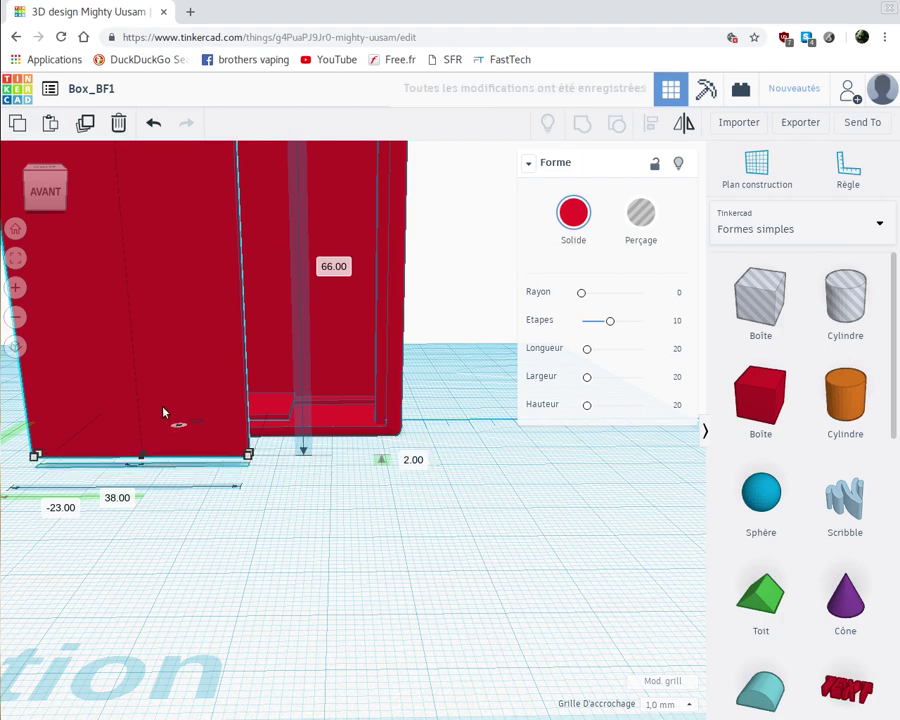
left_click_drag(178, 385, 311, 366)
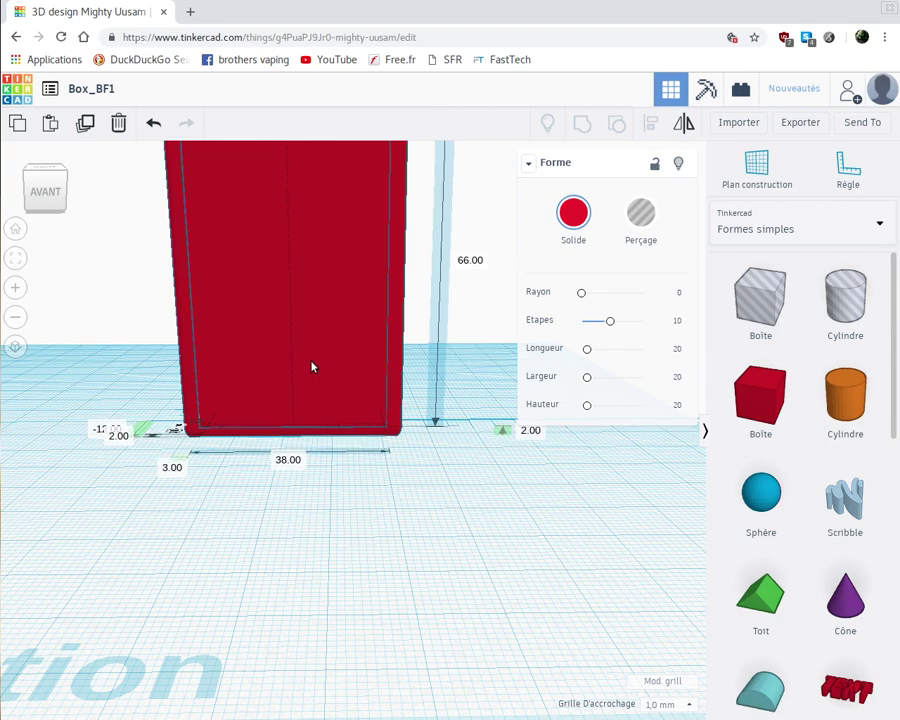
middle_click_drag(424, 512, 420, 640)
mouse_move(88, 462)
right_mouse_down()
mouse_move(114, 476)
mouse_move(84, 466)
right_mouse_up()
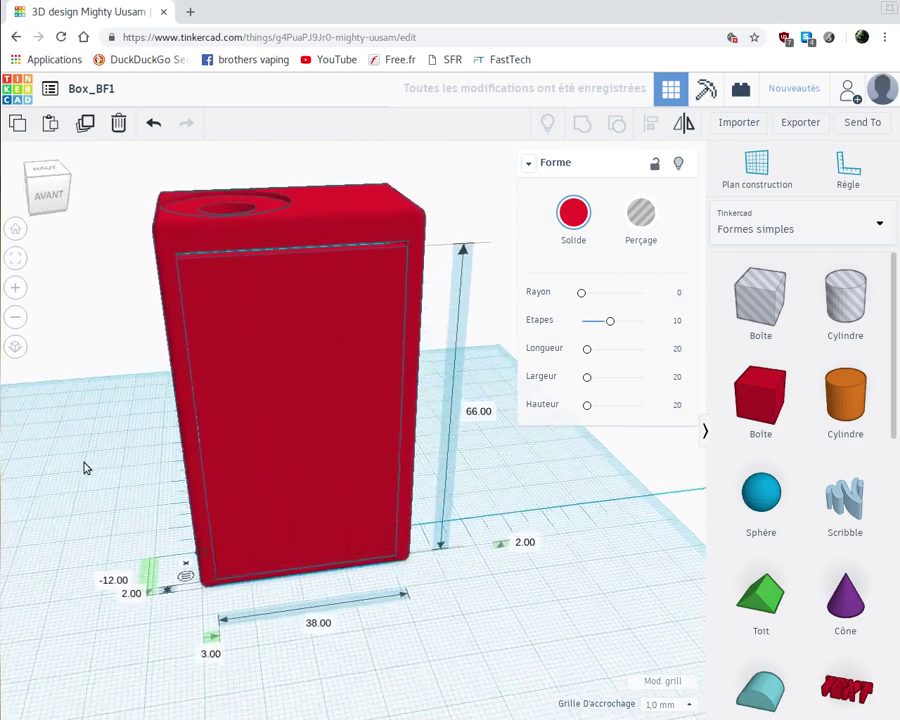
left_click(477, 408)
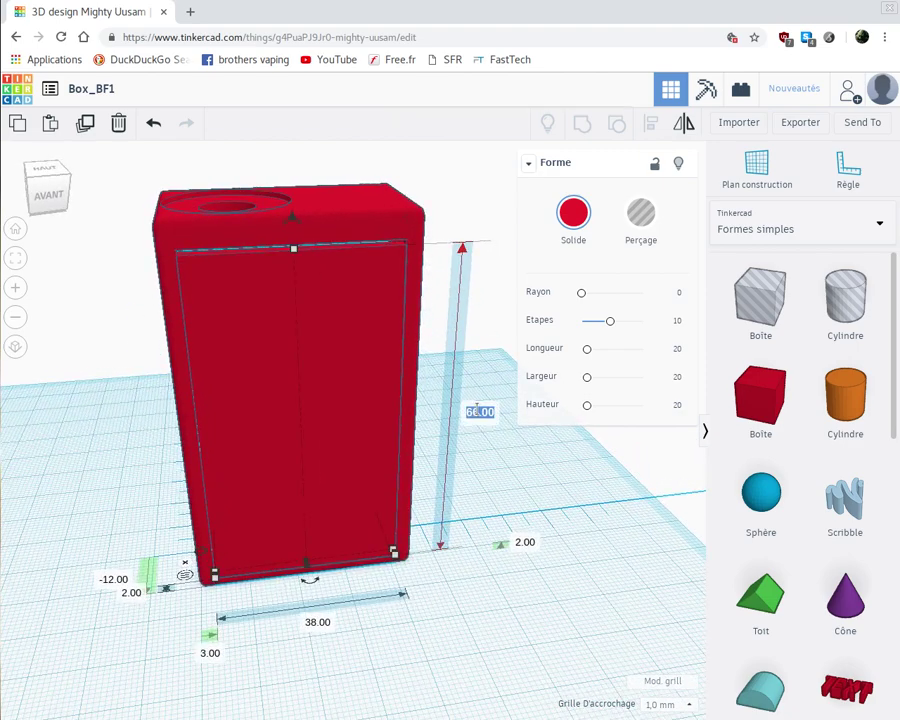
type("10")
key("Return")
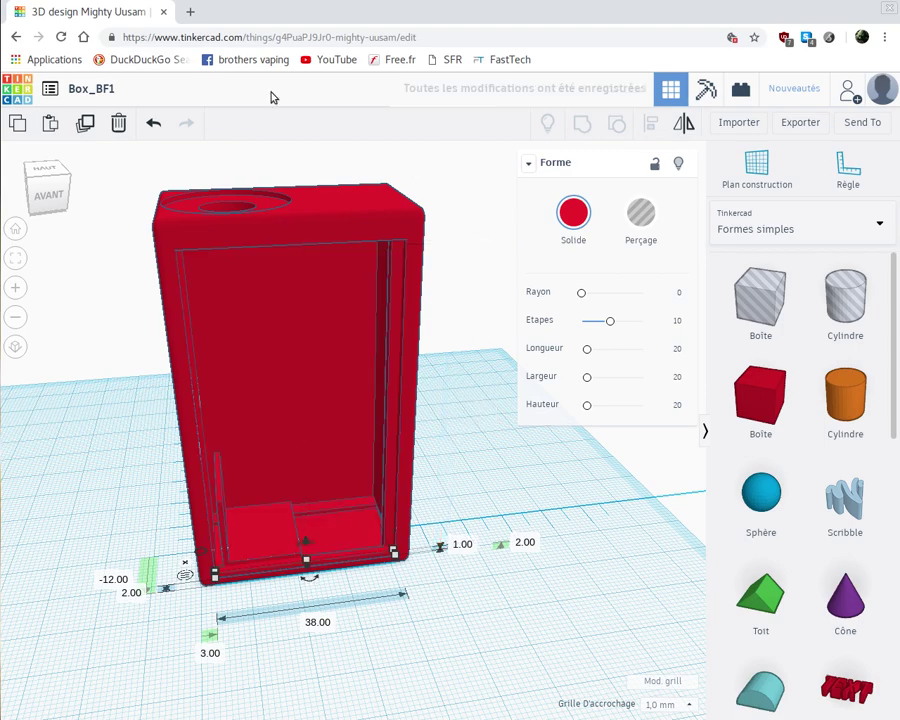
left_click(152, 123)
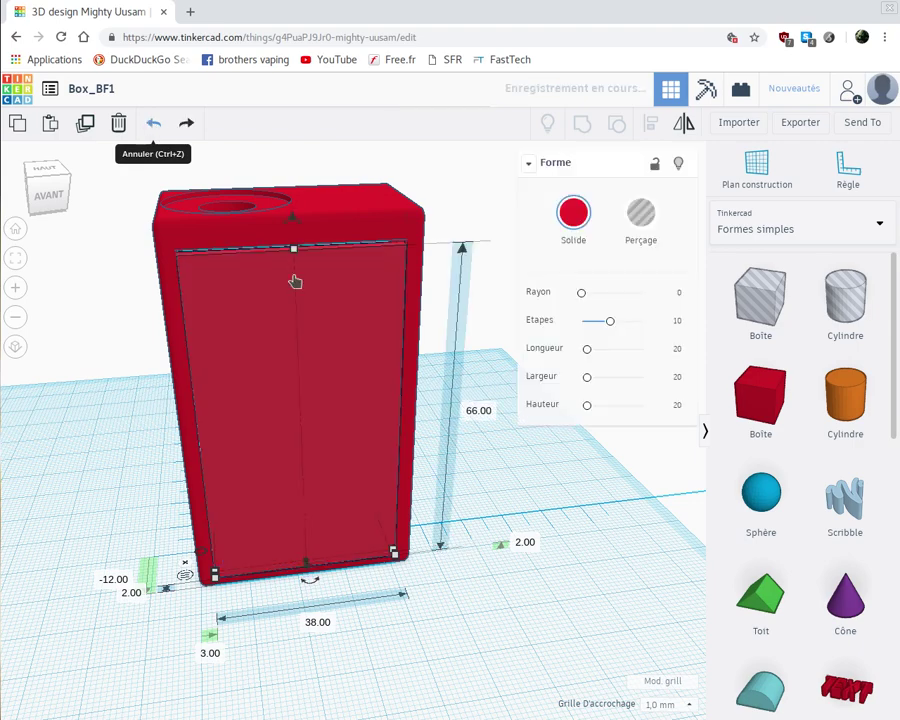
Set the panel's height to 67 mm and check its fit in the front opening from other angles.
left_click(477, 411)
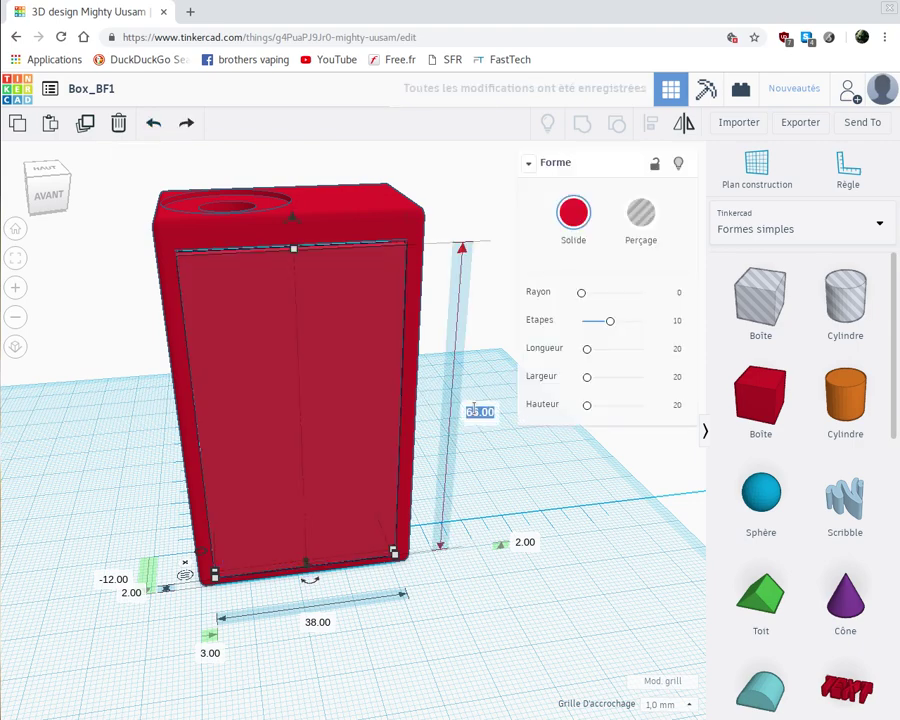
type("67")
key("Return")
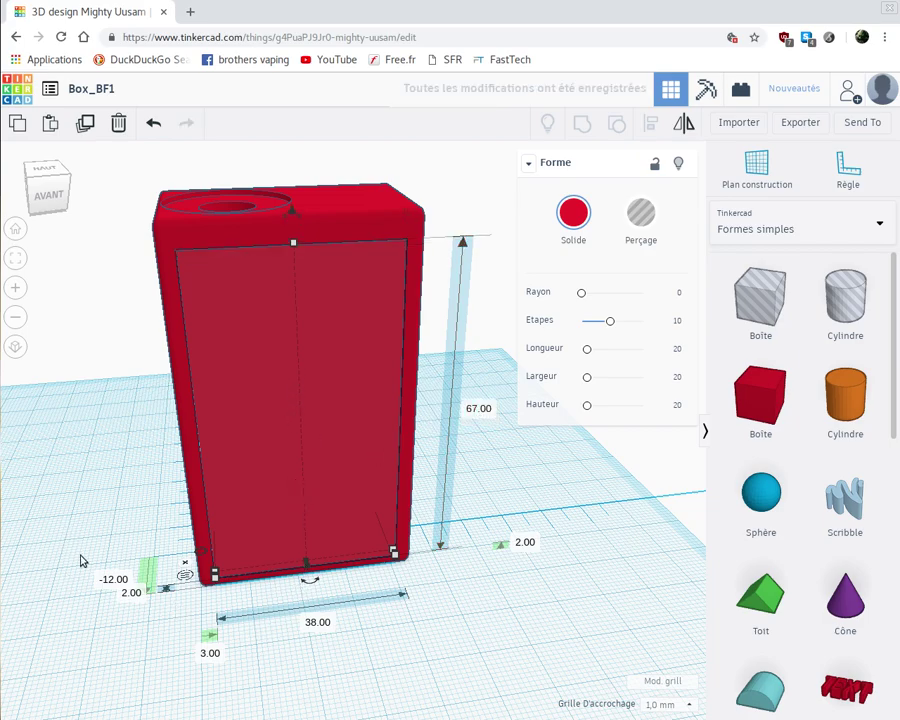
right_click_drag(80, 558, 8, 558)
right_click_drag(24, 510, 172, 488)
Move the panel out of the opening and stand it beside the hollow box, about -52 mm from the ruler origin.
left_click_drag(245, 468, 8, 500)
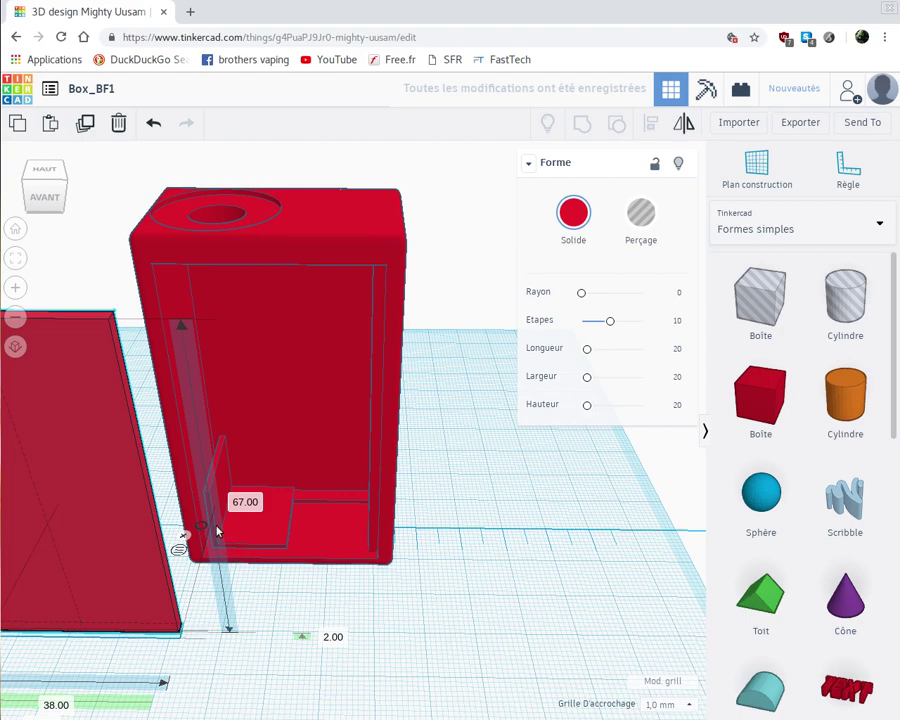
left_click(377, 300)
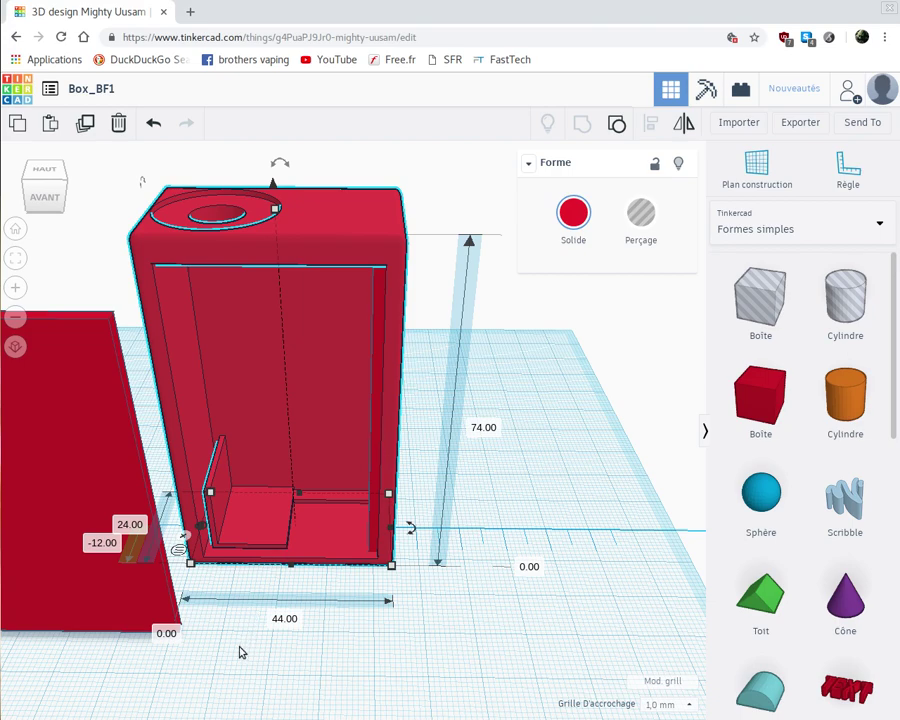
middle_click_drag(284, 661, 406, 671)
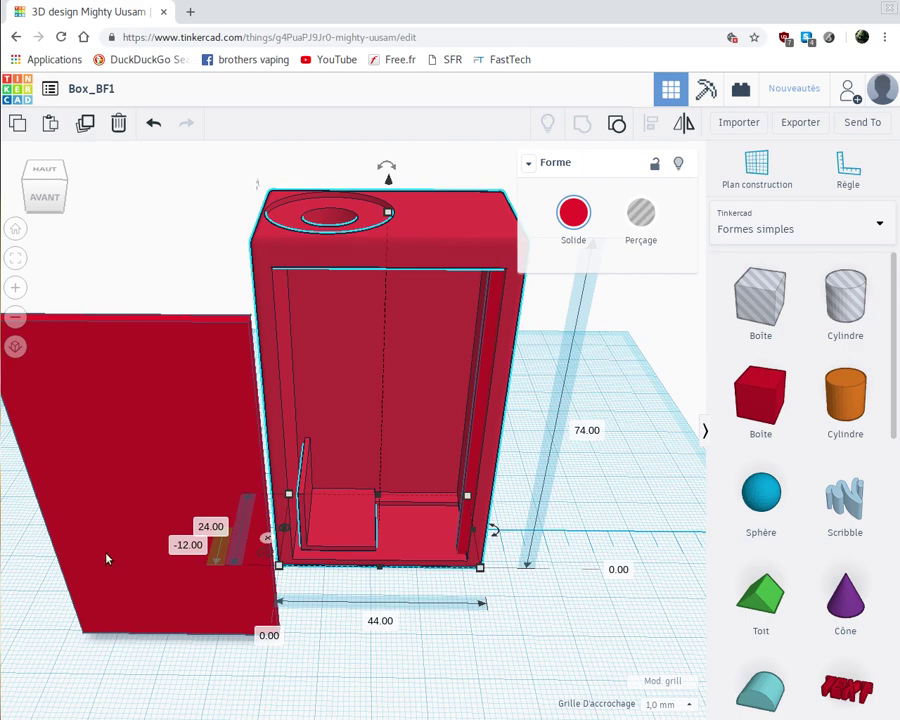
left_click_drag(33, 549, 21, 382)
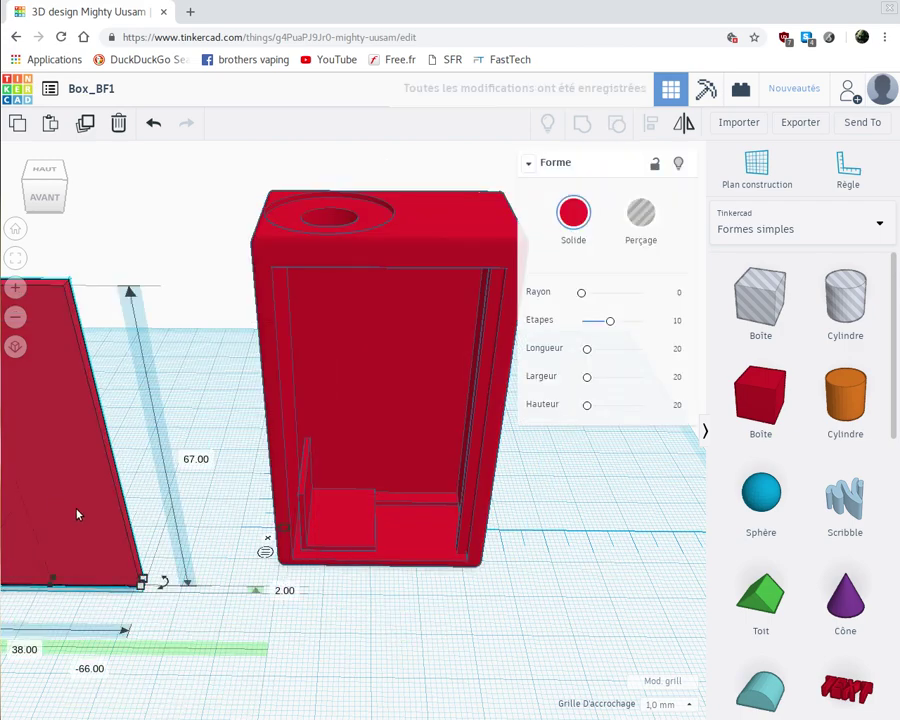
left_click_drag(133, 525, 156, 440)
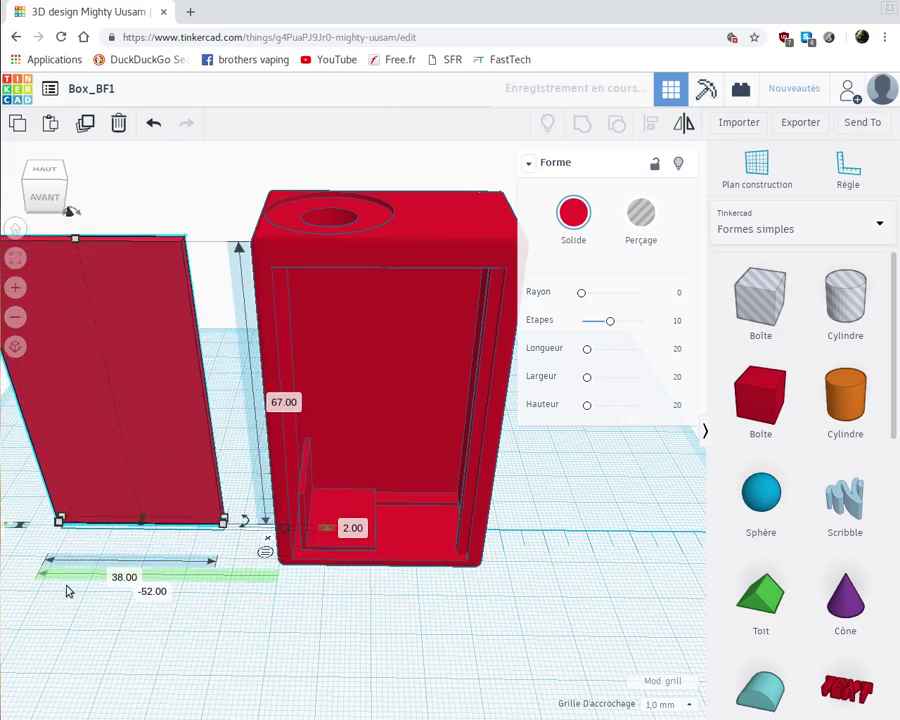
right_click_drag(110, 612, 124, 571)
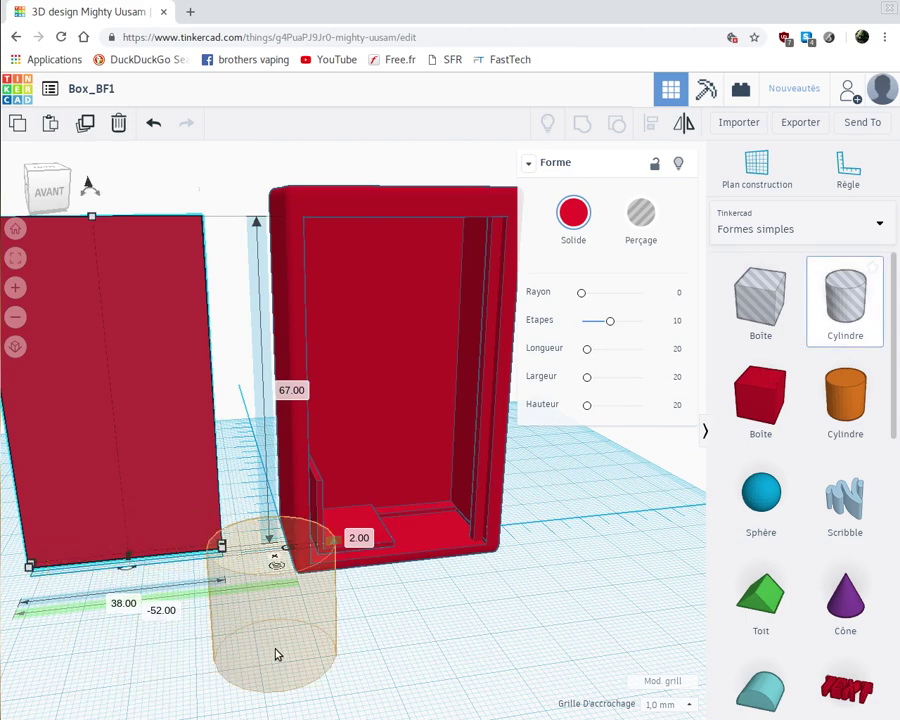
left_click(176, 647)
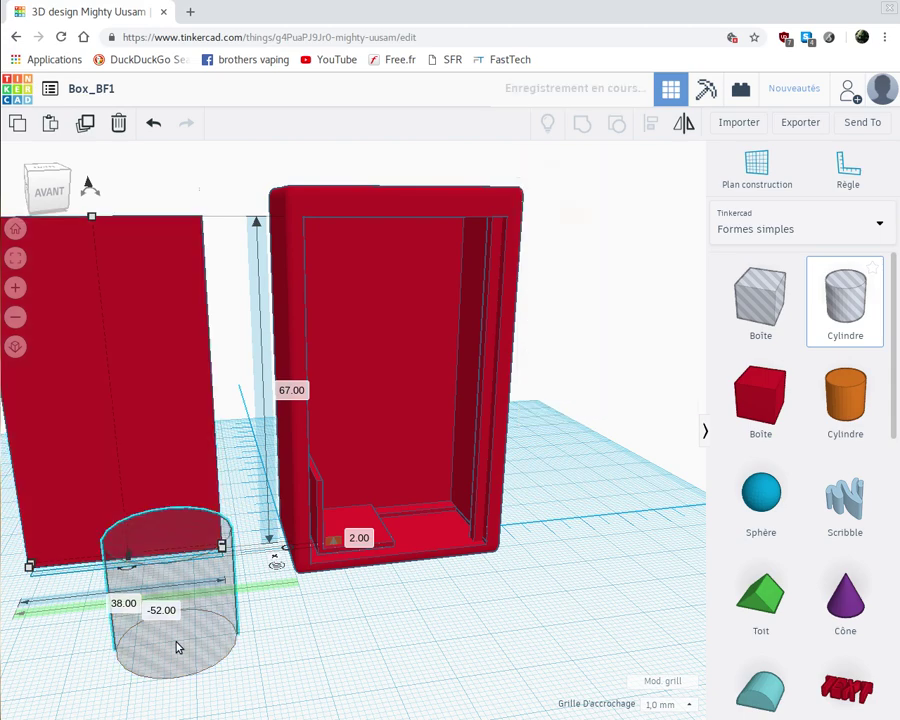
key("Delete")
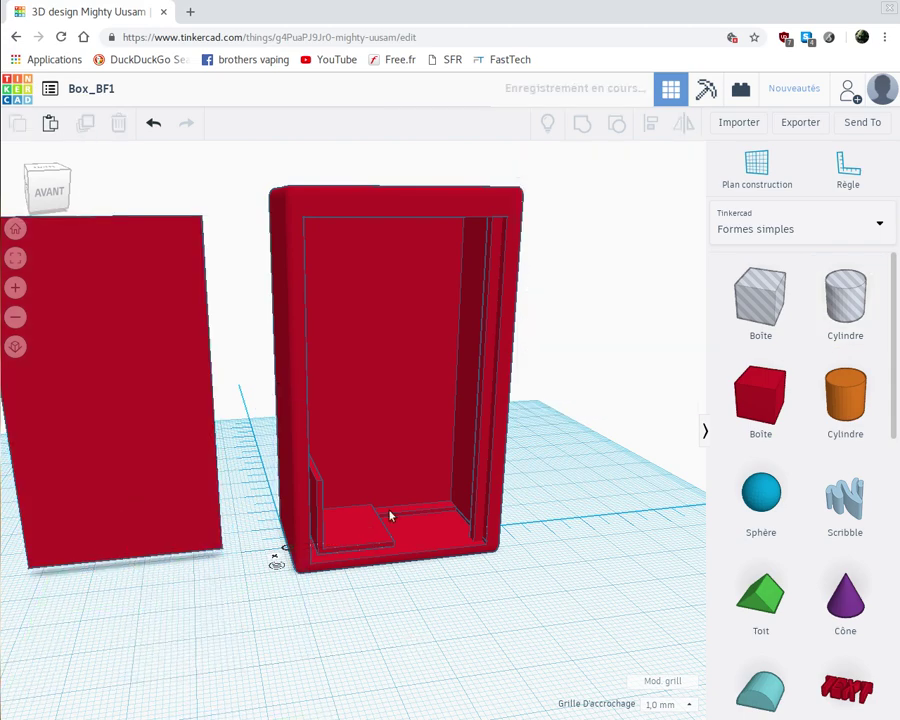
Place a cylindrical hole shape in front of the panel and set its number of sides to 64.
left_click(853, 304)
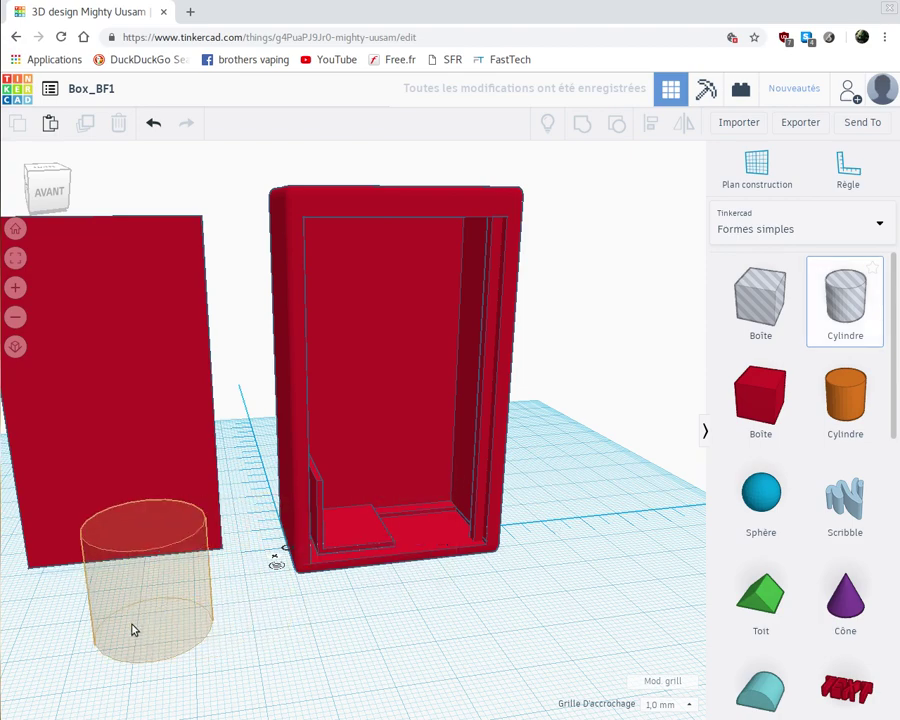
left_click(139, 609)
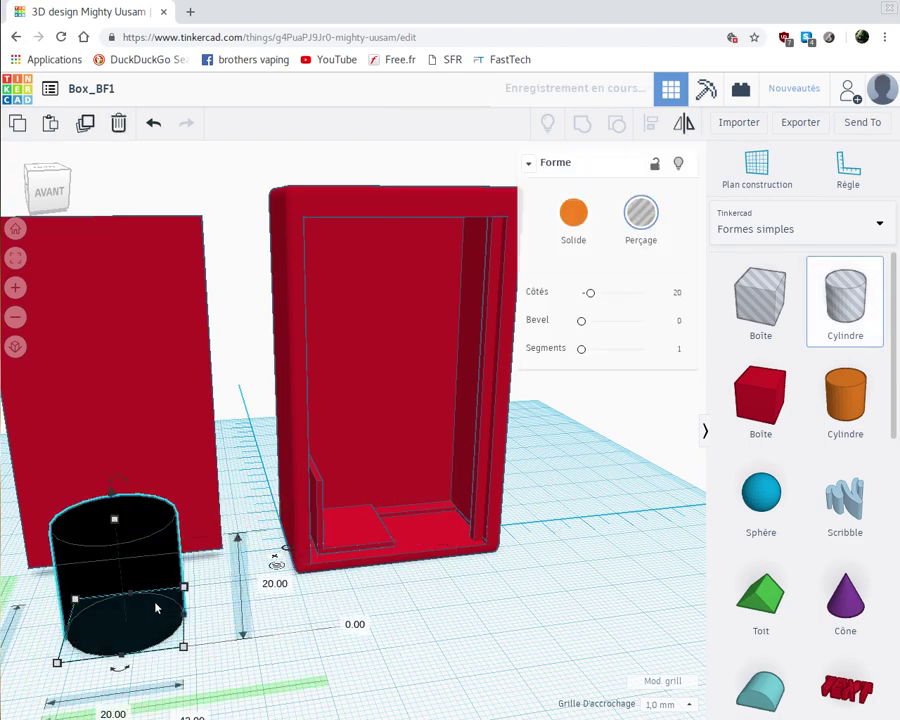
left_click_drag(599, 298, 678, 304)
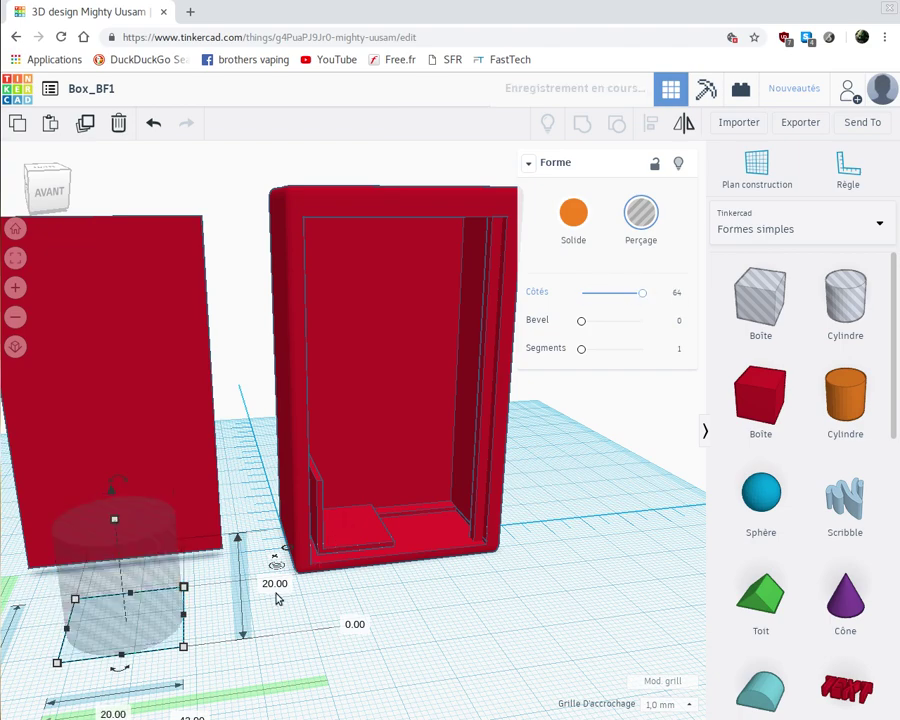
Rotate the cylindrical hole shape 90° so that its round face points toward the panel.
right_click_drag(315, 695, 416, 626)
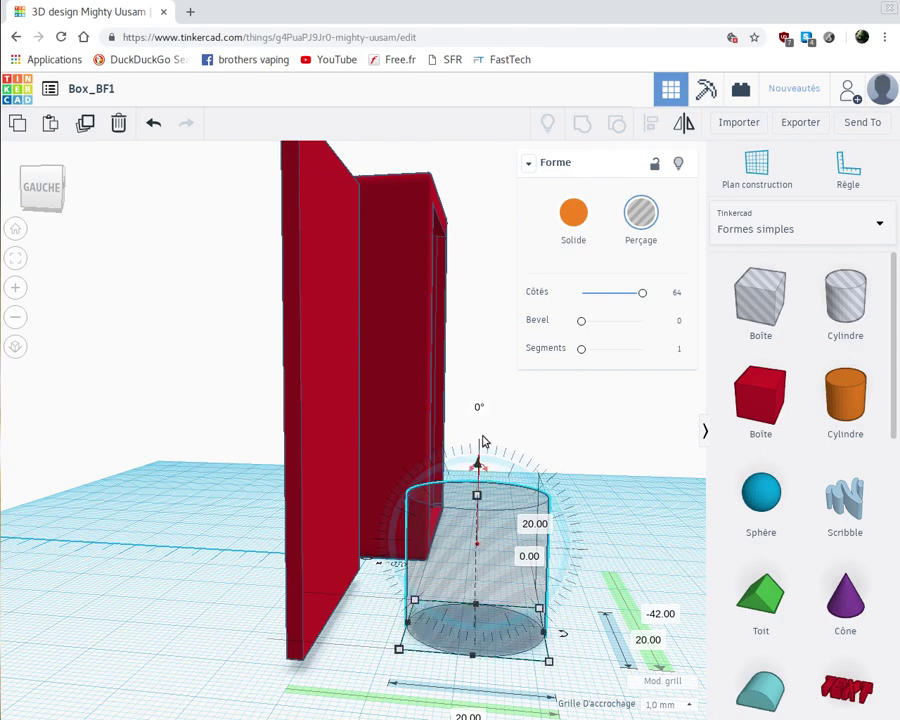
left_click(479, 474)
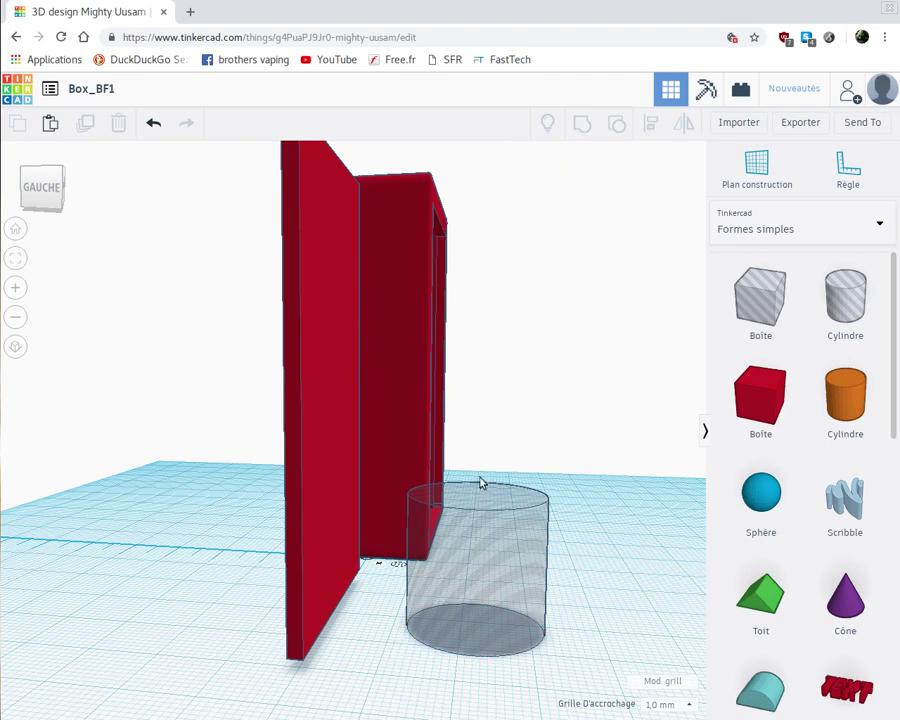
left_click(480, 506)
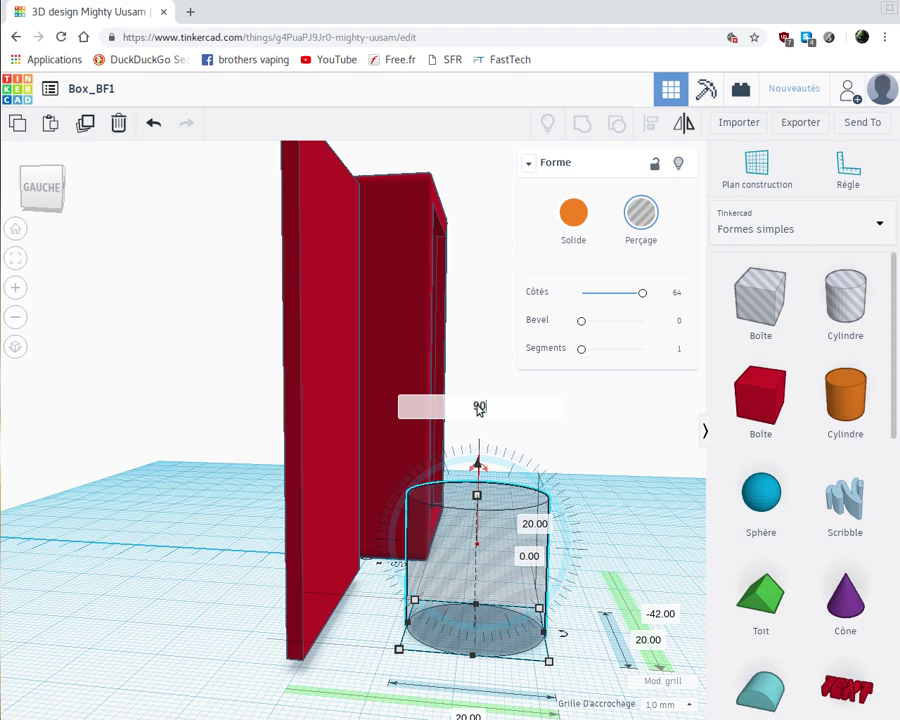
key("Return")
Set the cylindrical hole's width to 18 mm and its height to 30 mm, making it oval.
scroll(631, 587, "up", 1)
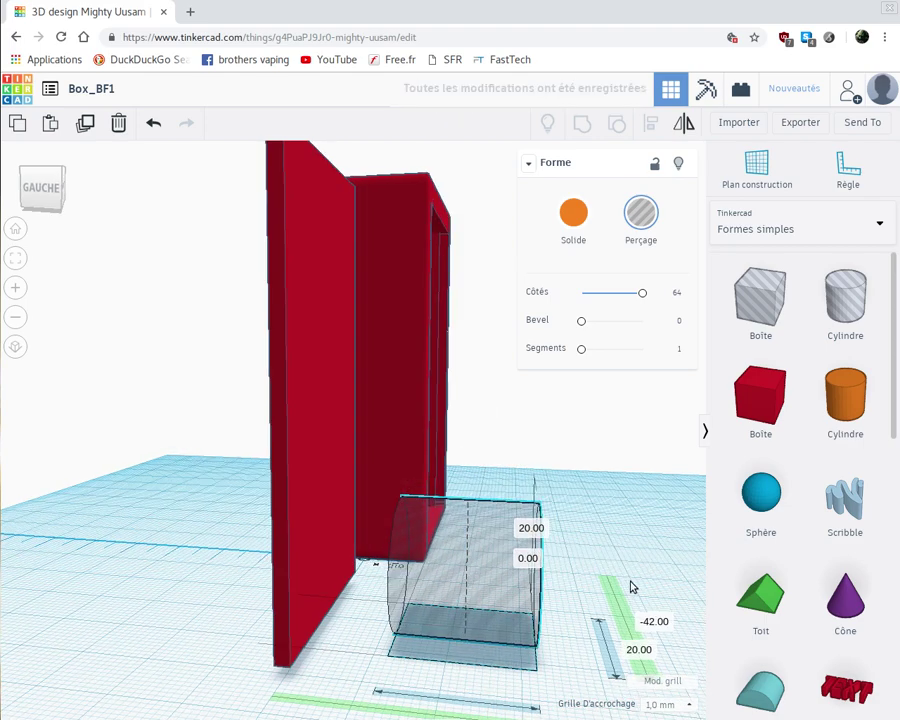
right_click_drag(631, 587, 469, 582)
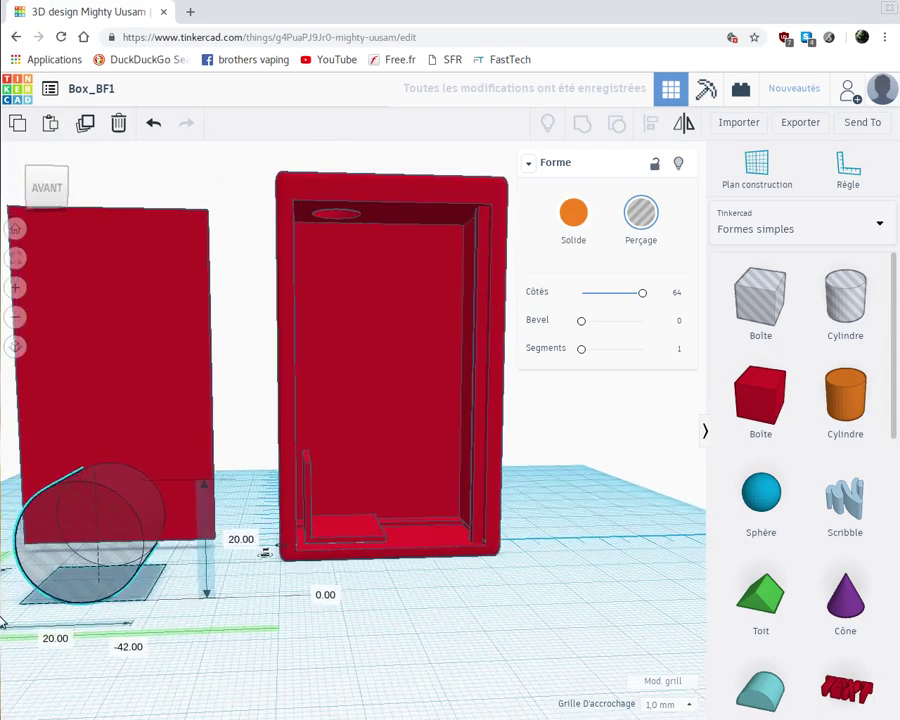
left_click(55, 639)
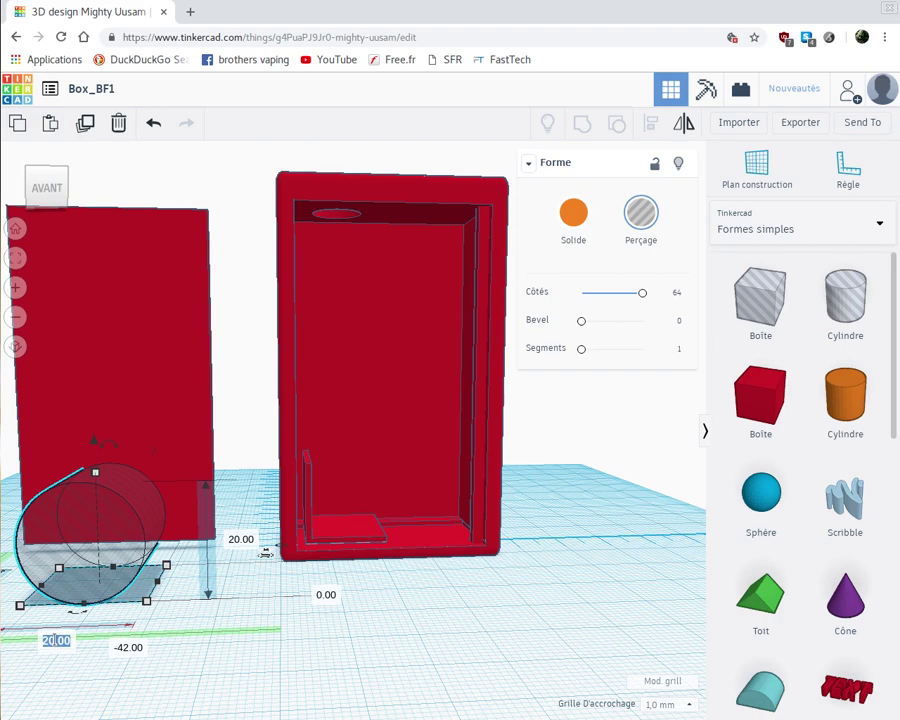
key("BackSpace")
type("18")
key("Return")
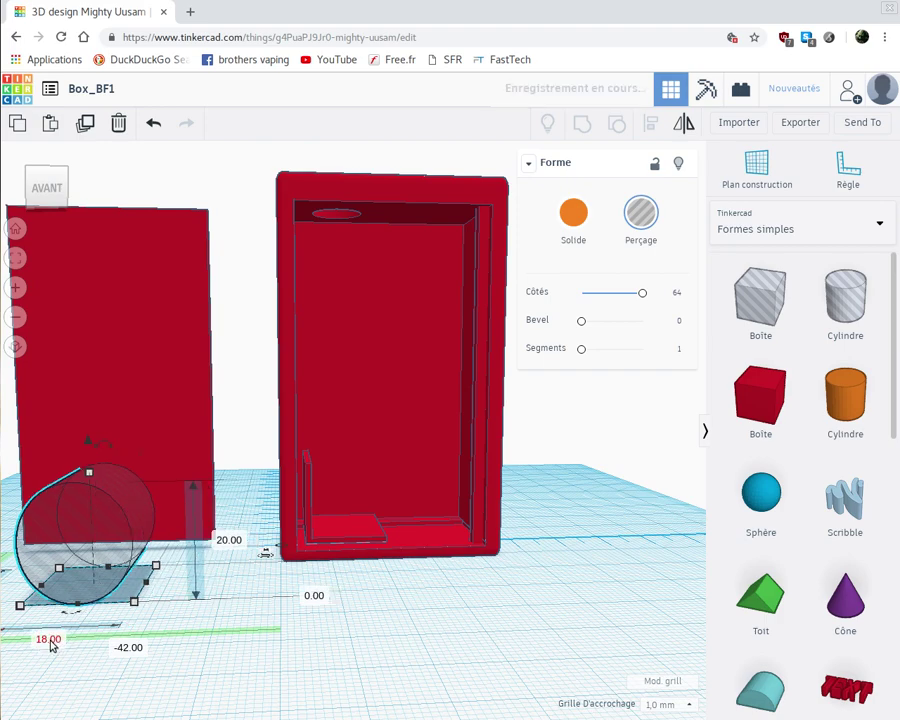
left_click(218, 541)
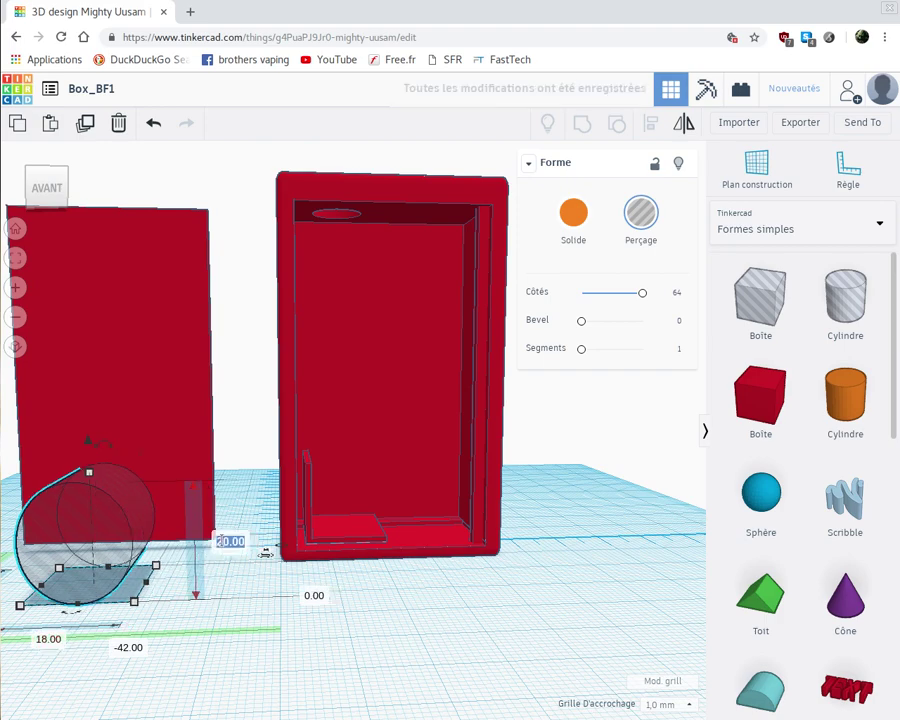
type("30")
key("Return")
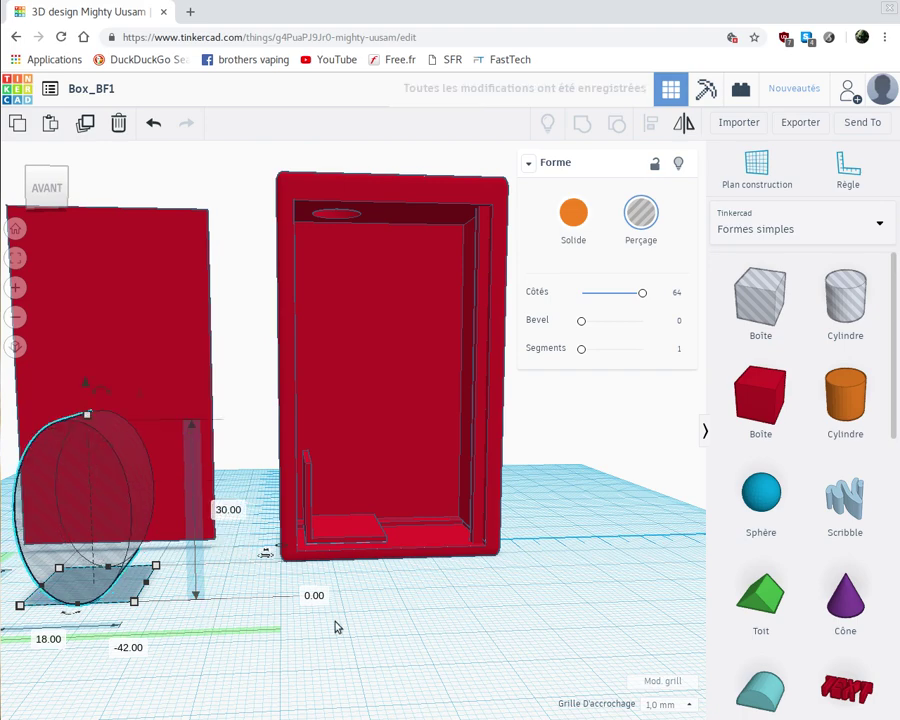
Raise the oval hole shape 5 mm above the workplane.
right_click_drag(384, 615, 200, 558)
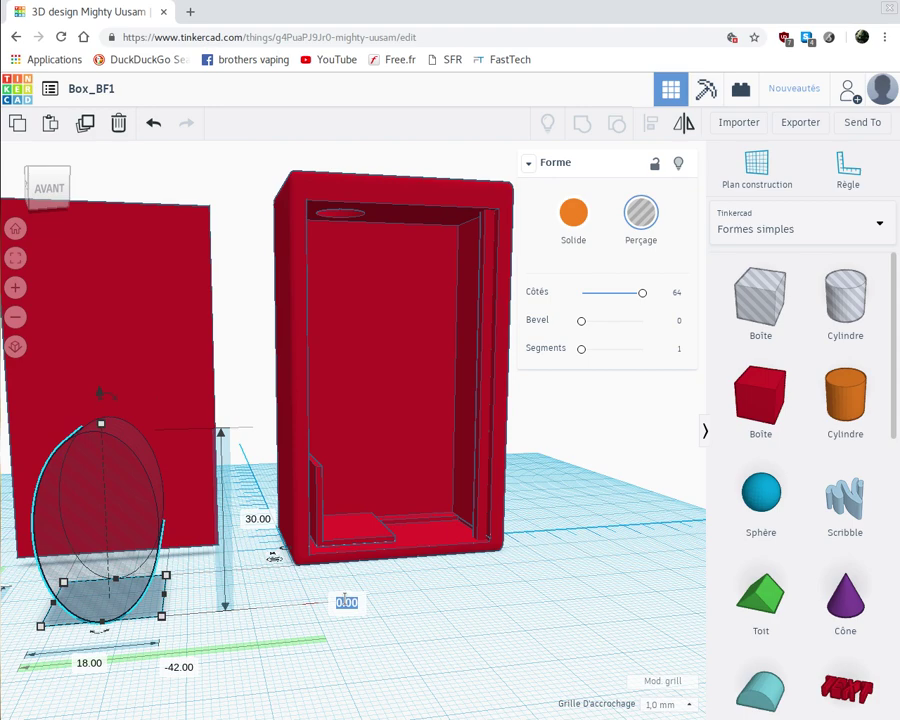
type("5")
key("Return")
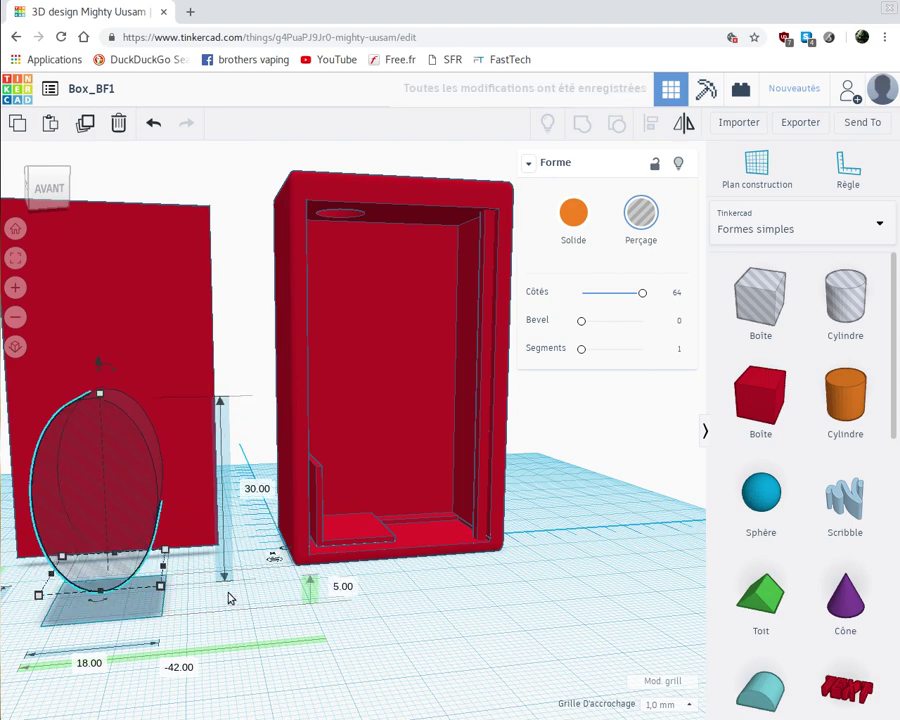
Move the elliptical hole cylinder sideways to about -51 mm and group it with the separate panel to cut the opening.
left_click_drag(78, 514, 56, 514)
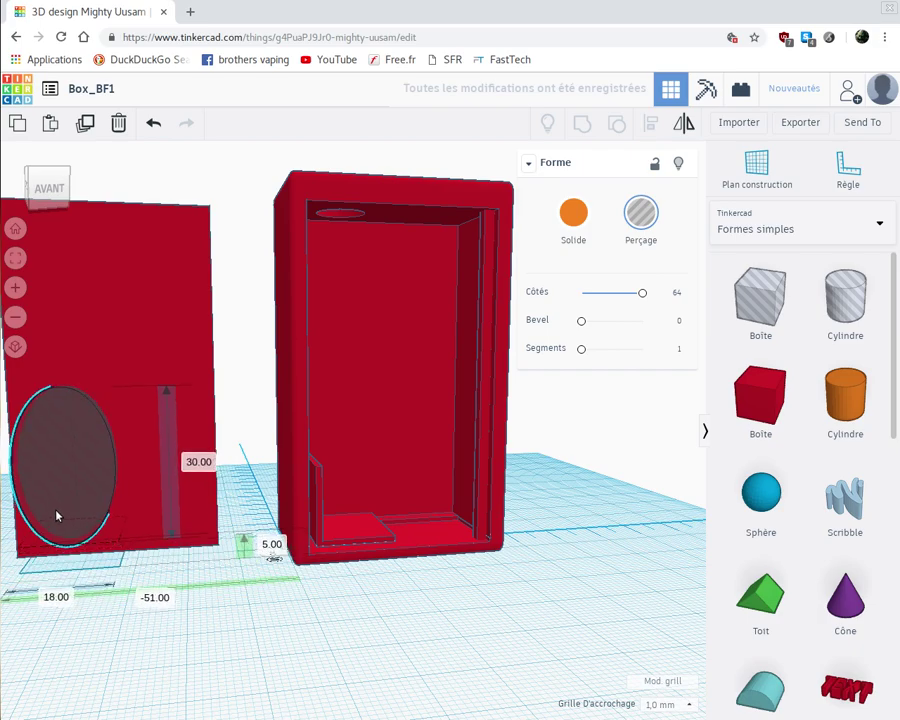
right_click_drag(203, 695, 211, 633)
left_click(210, 633)
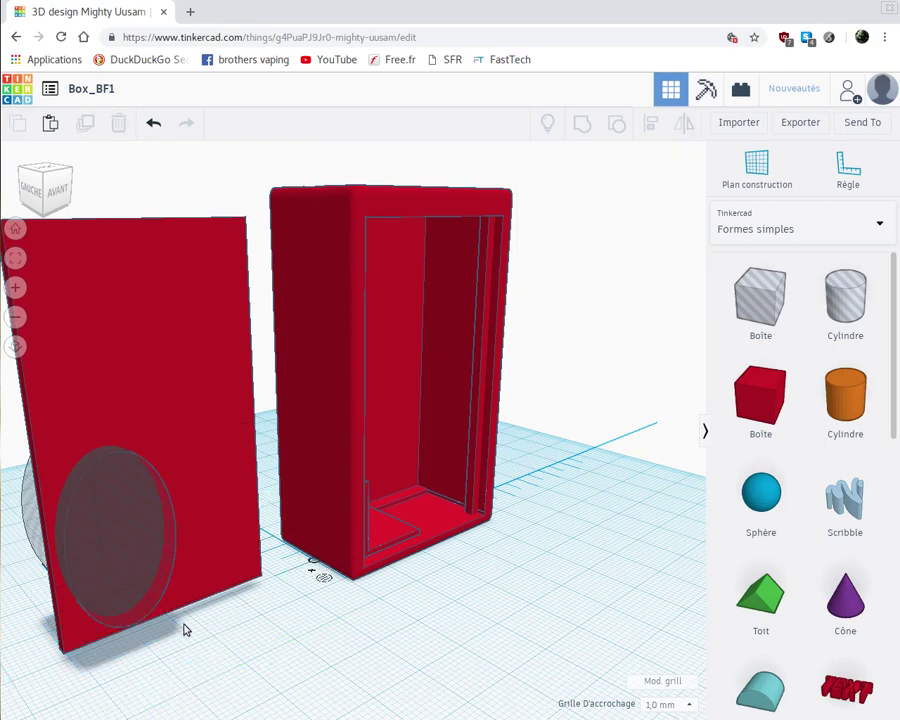
left_click(63, 568)
left_click(63, 551, "shift")
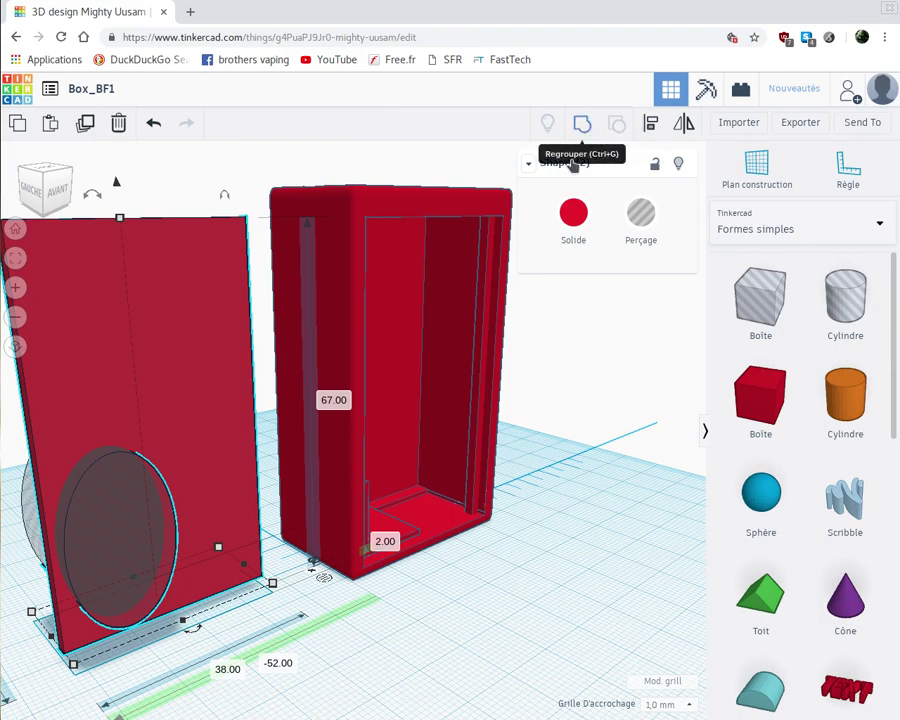
key("ctrl+g")
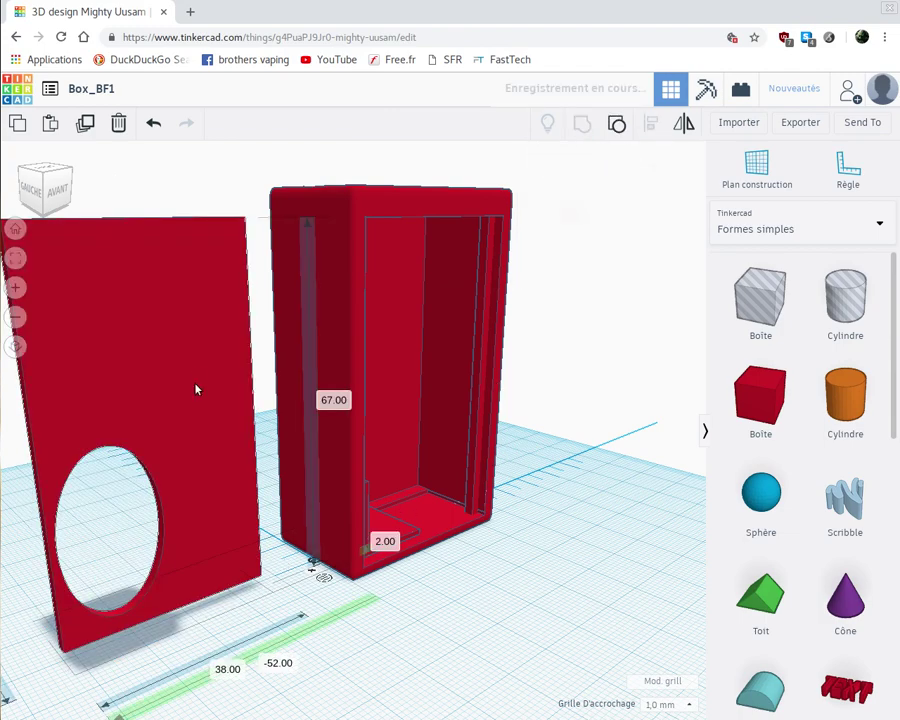
Try to rotate the cut panel freehand, and undo the rotation.
right_click_drag(531, 552, 630, 557)
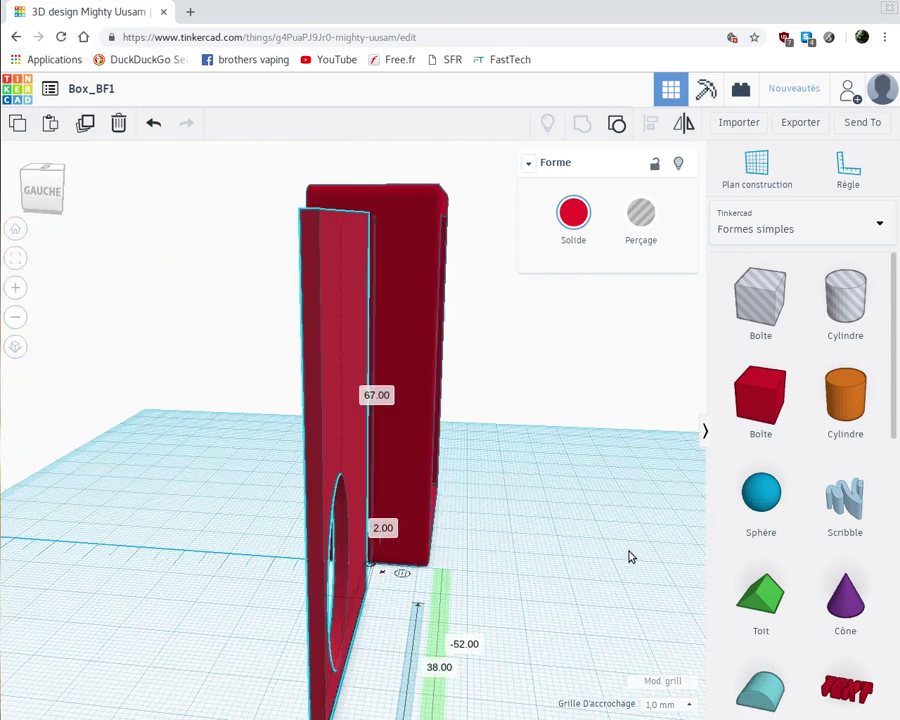
left_click(316, 317)
mouse_move(365, 196)
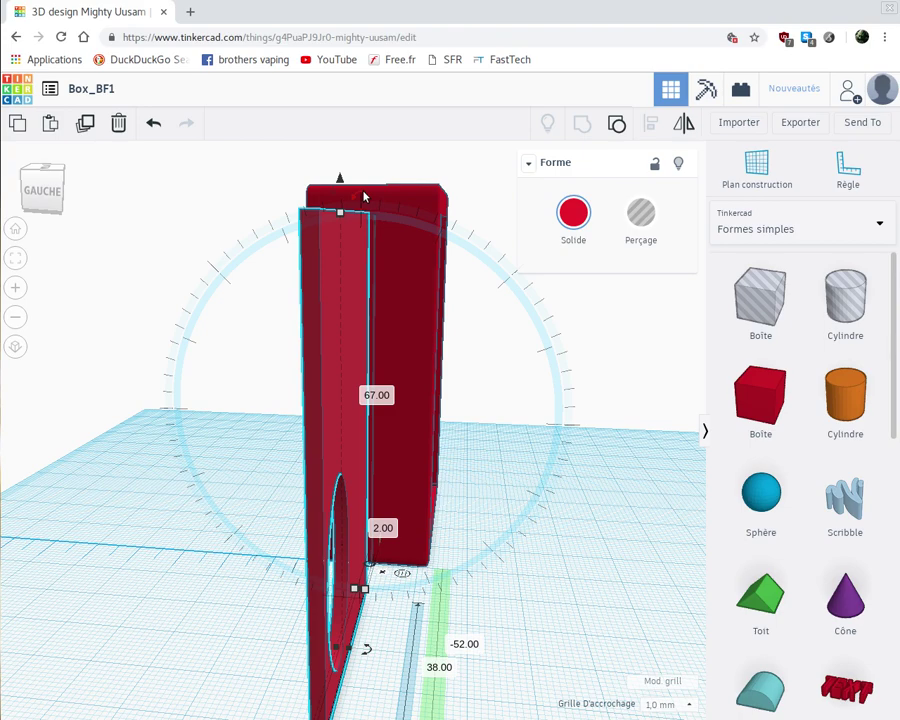
left_click_drag(445, 232, 354, 195)
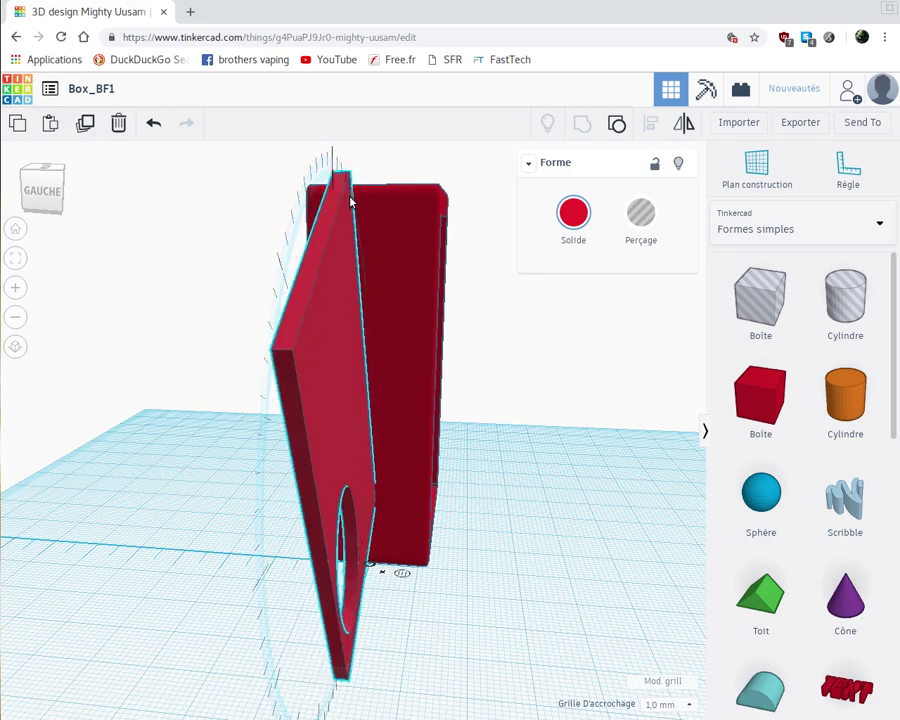
left_click(153, 123)
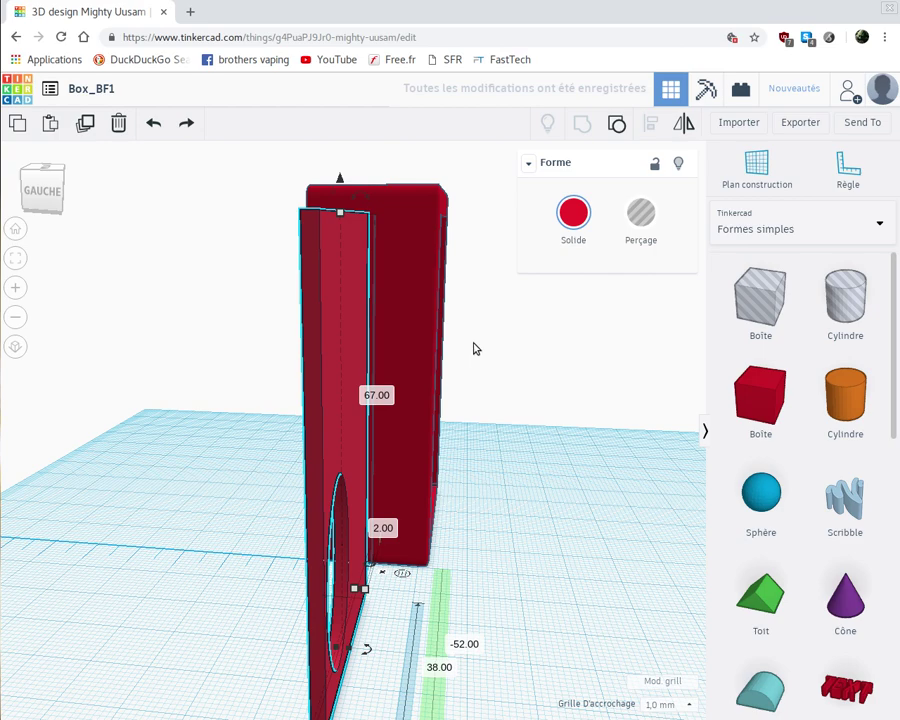
Rotate the panel 90° so it lies flat and set its height above the workplane to 0.
scroll(476, 348, "down", 2)
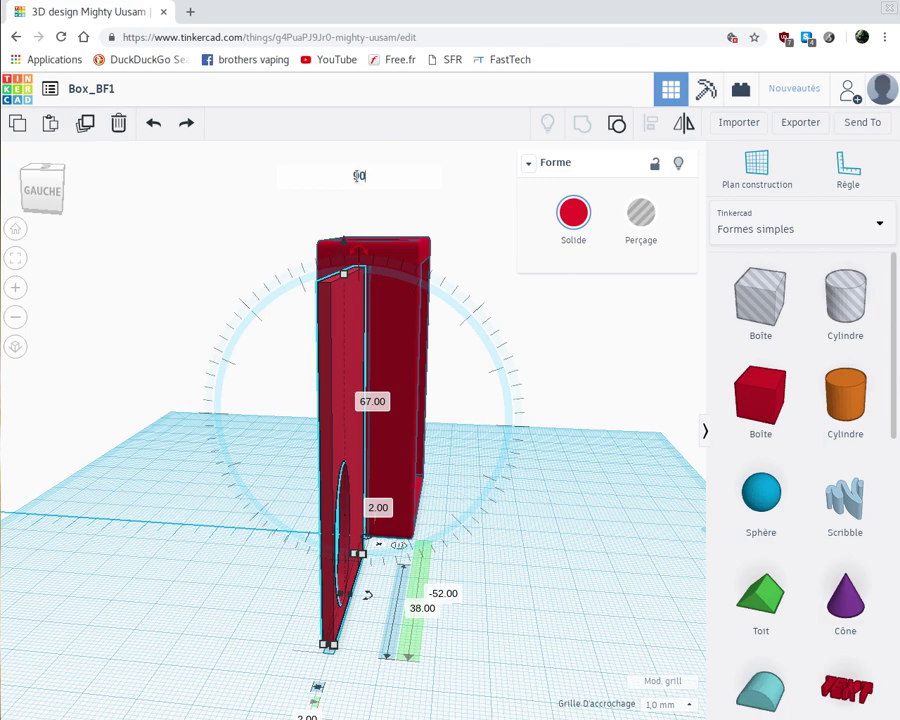
key("Return")
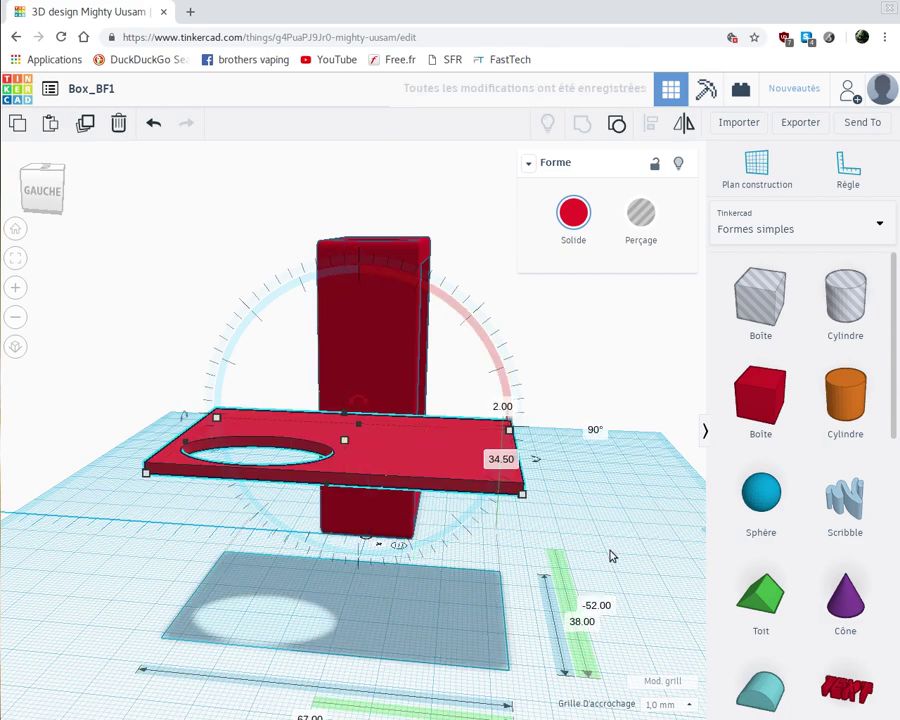
right_click_drag(611, 555, 468, 564)
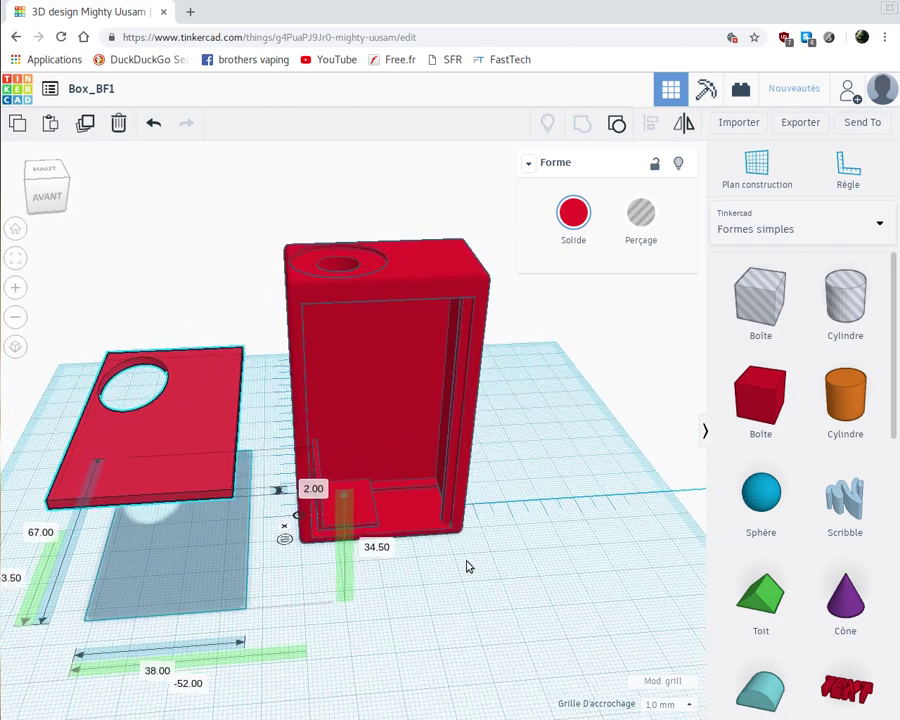
left_click(380, 552)
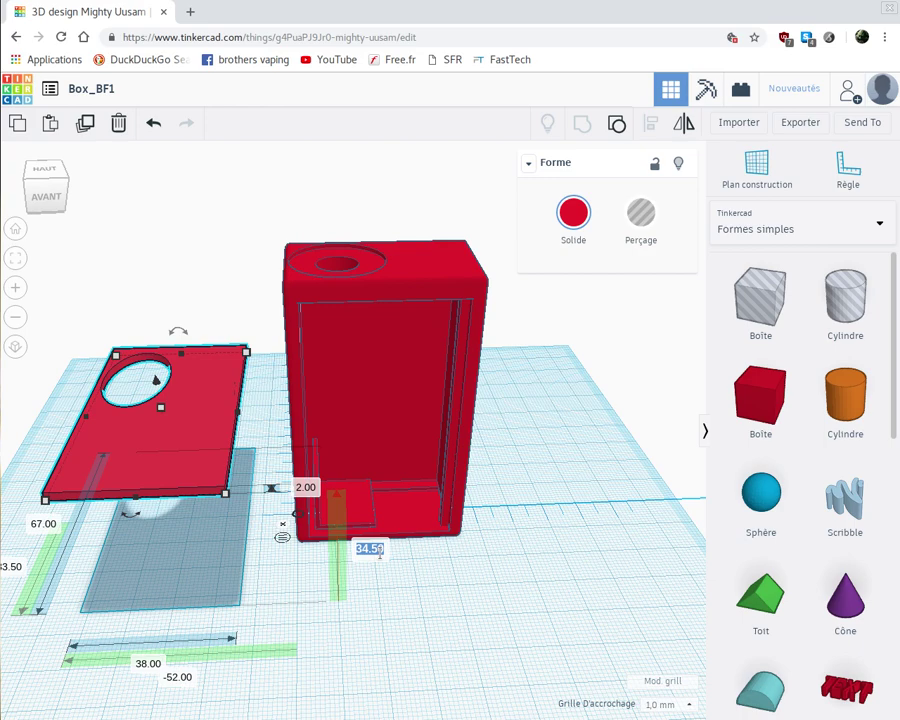
type("0")
key("Return")
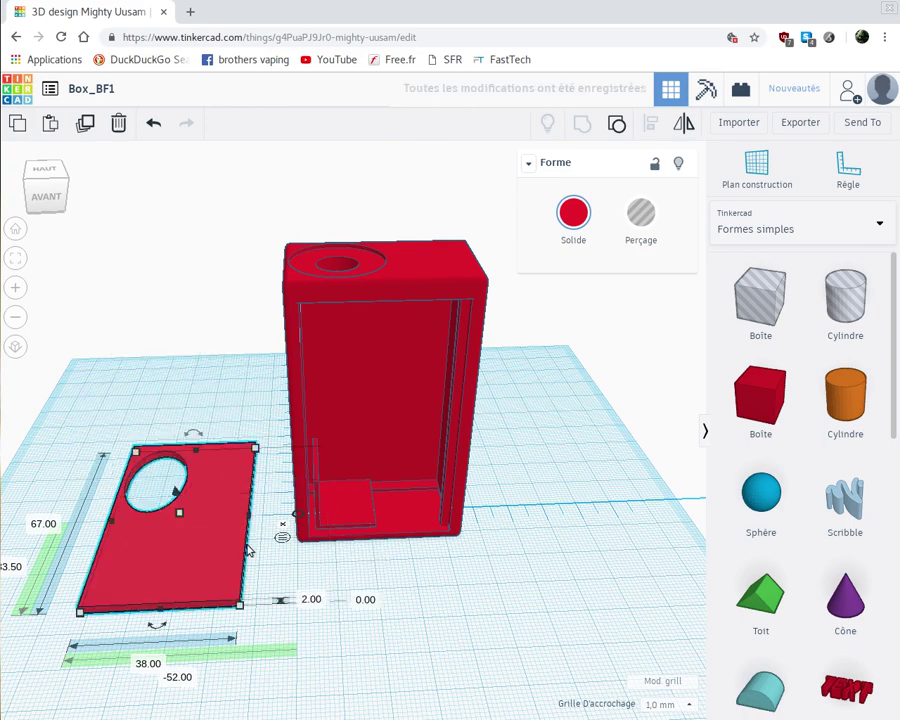
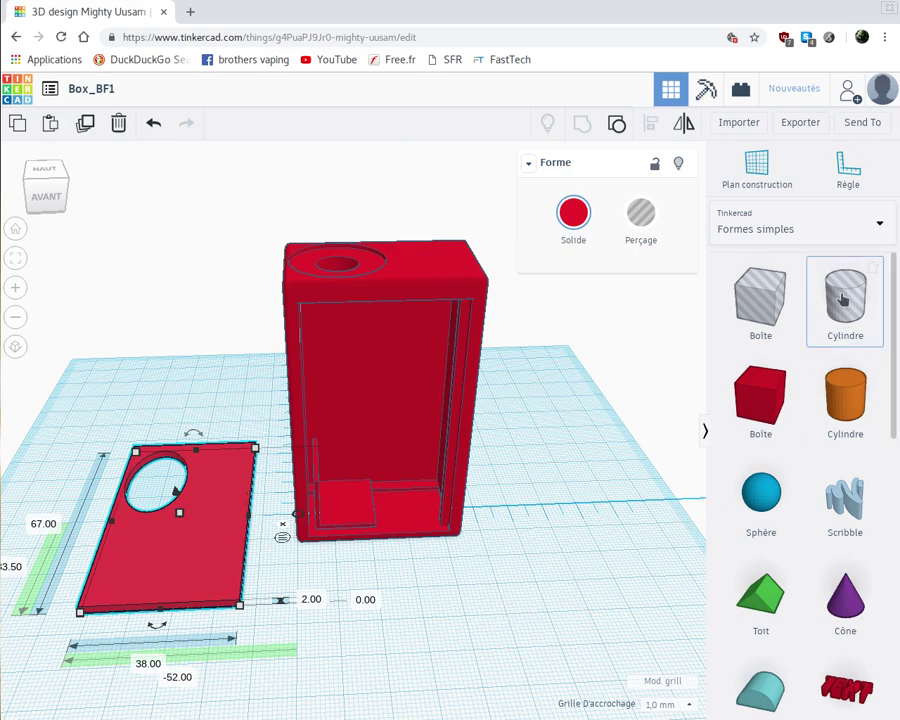
Place a hole cylinder in front of the box and size it 5 mm by 5 mm with a height of 1.2 mm.
left_click_drag(843, 299, 440, 603)
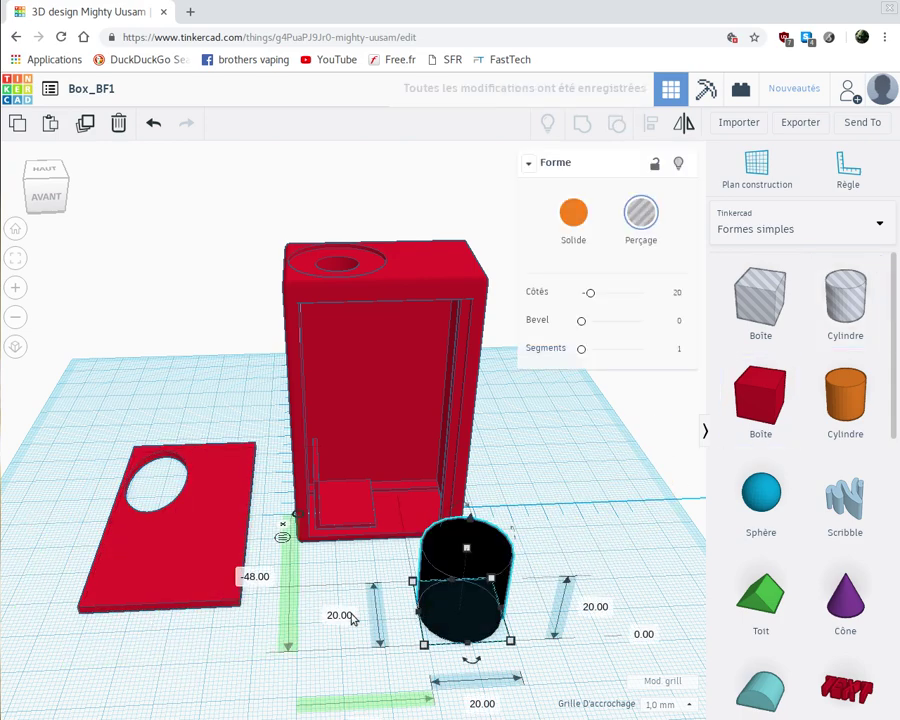
left_click(351, 615)
type("5")
key("Return")
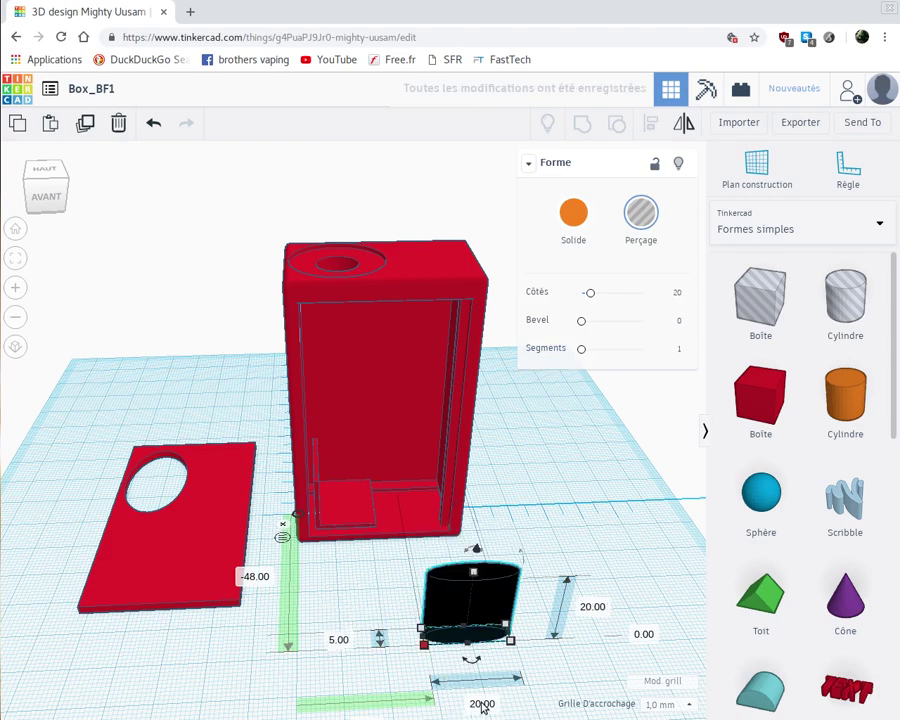
left_click(483, 704)
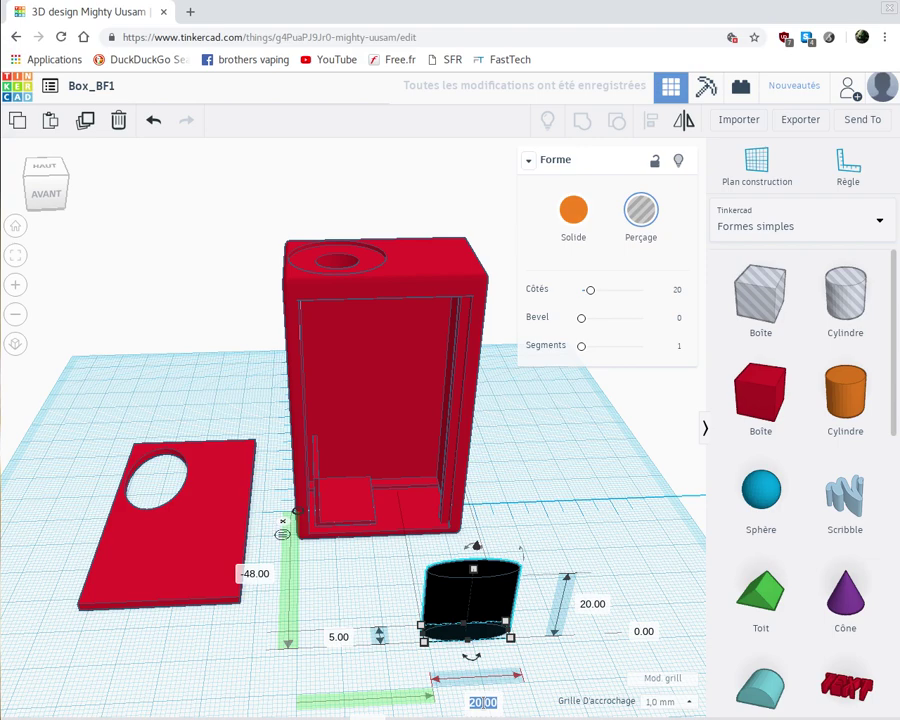
type("5")
key("Return")
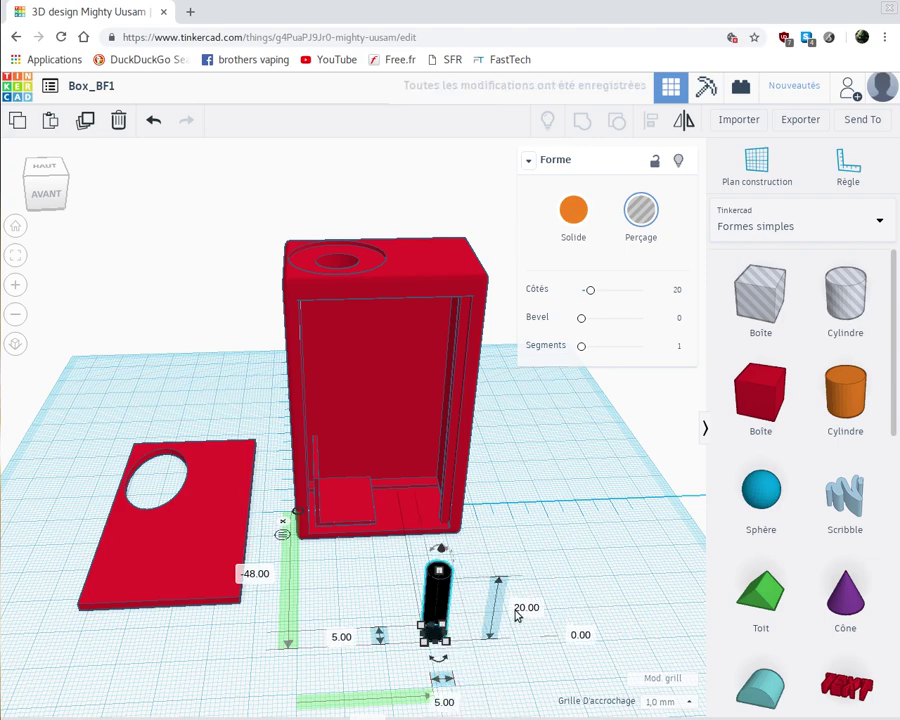
left_click(526, 607)
type("1")
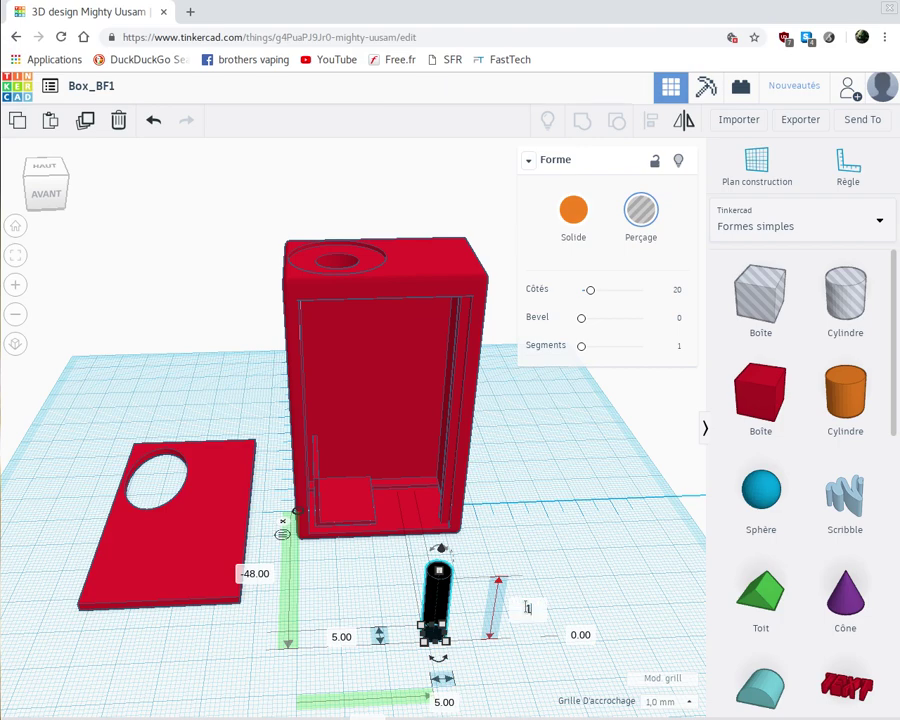
type(".2")
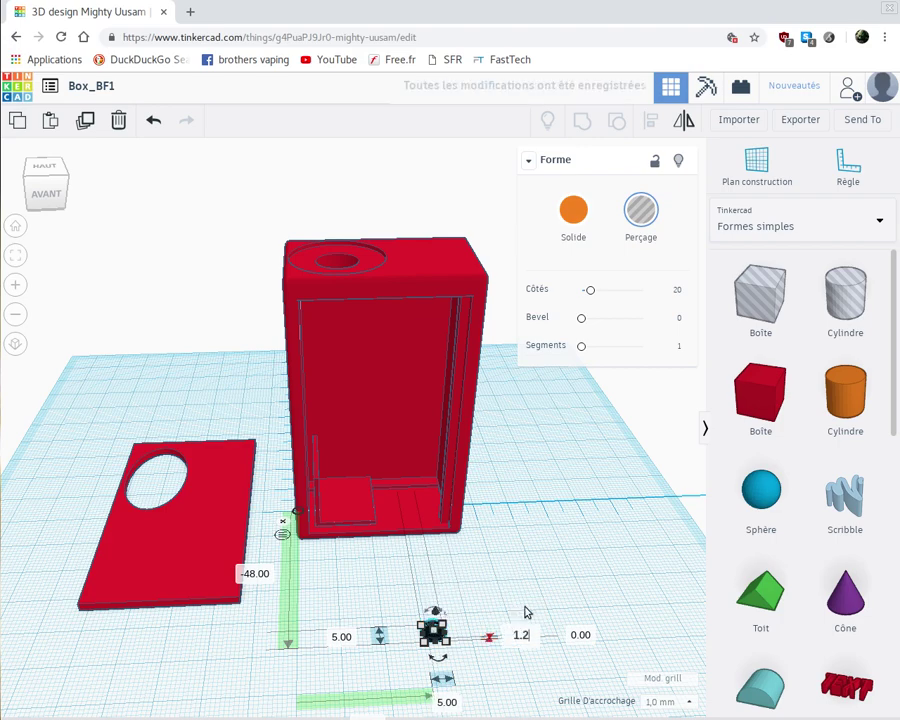
key("Return")
Set both the length and the width of the small hole cylinder to 5.2 mm.
right_click_drag(486, 698, 483, 626)
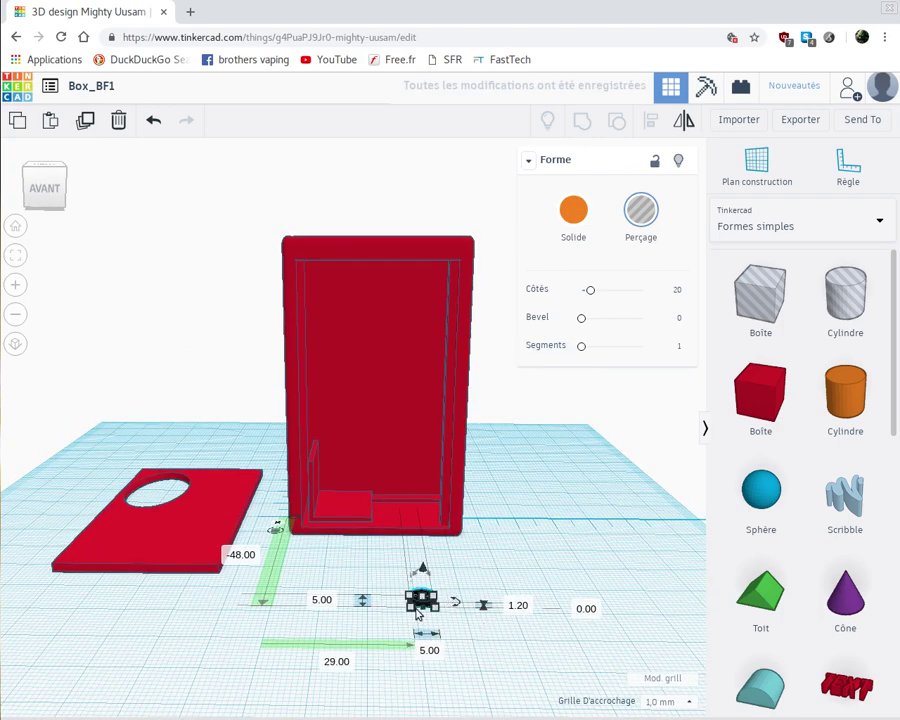
left_click(378, 670)
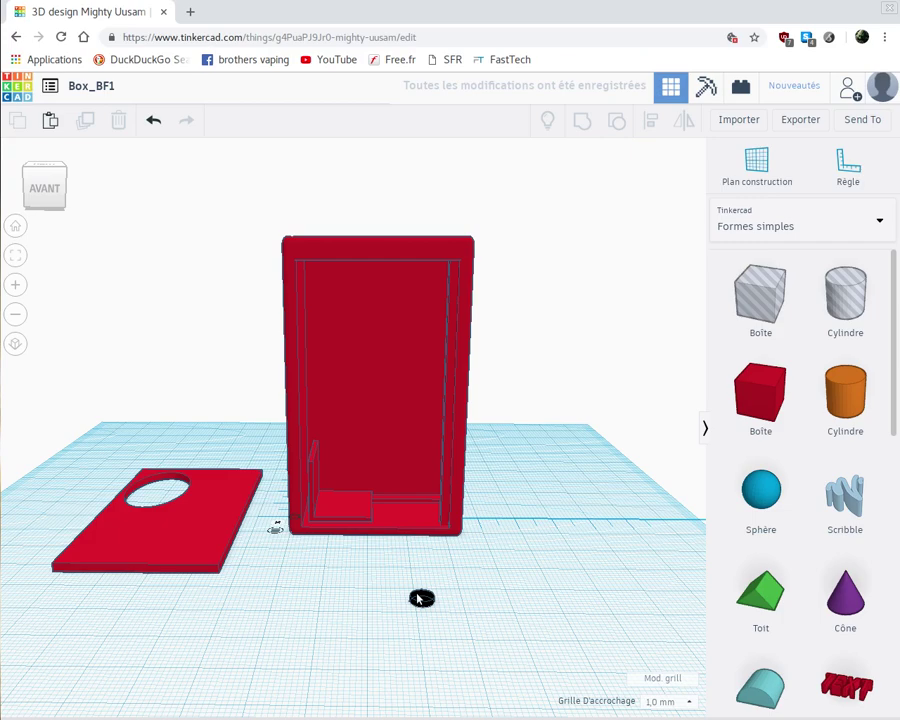
left_click(421, 598)
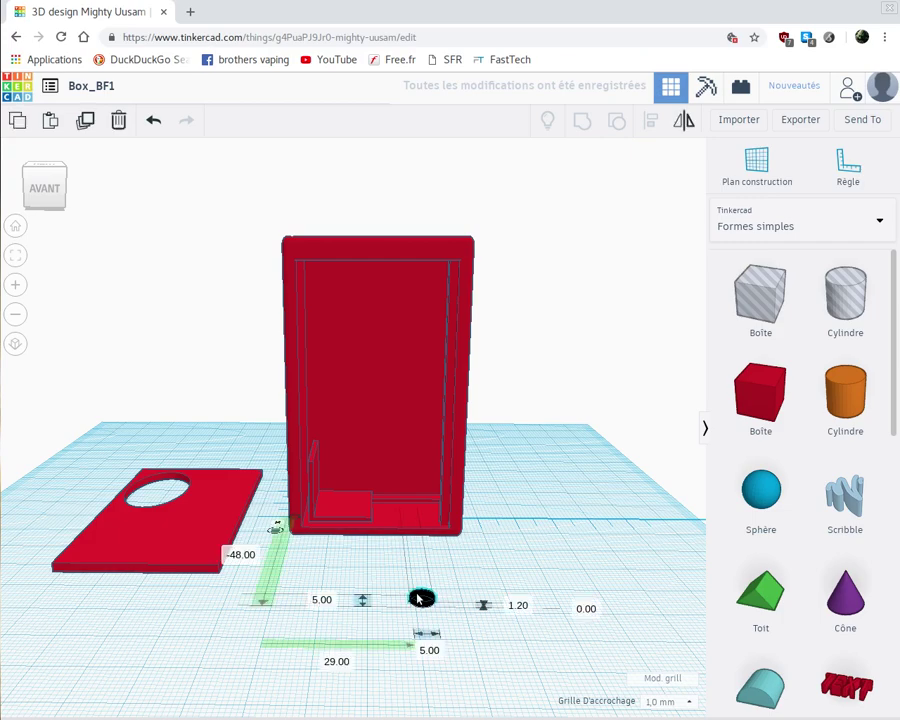
left_click(344, 605)
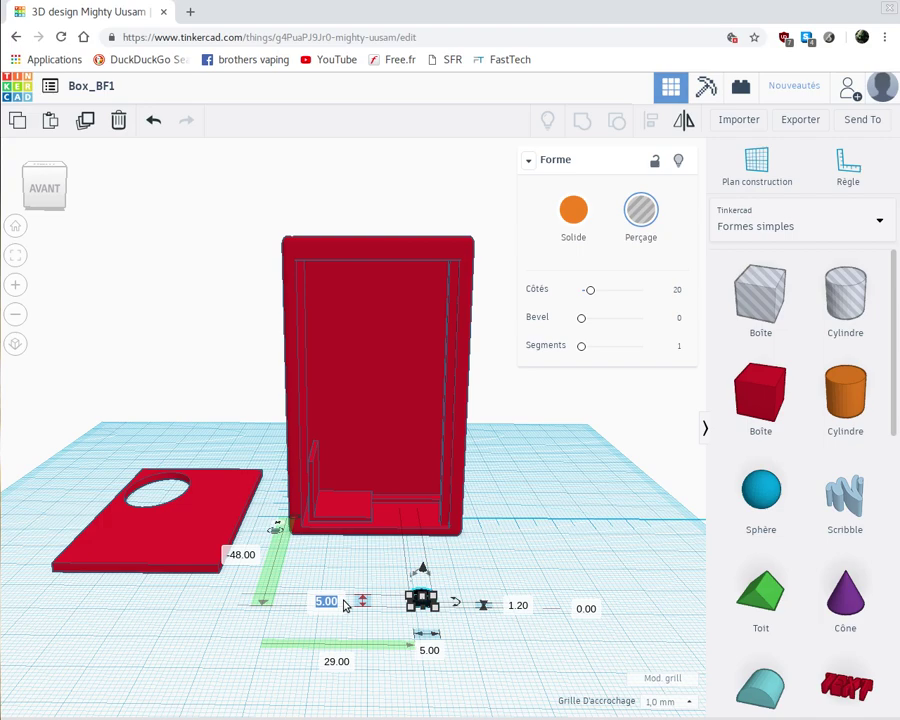
type("5.2")
key("Return")
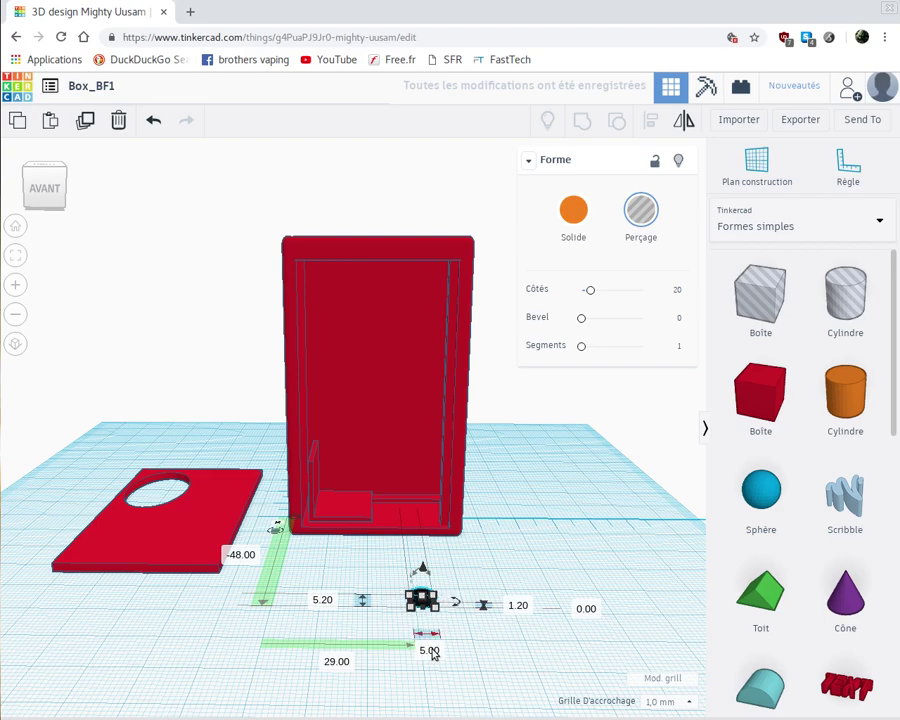
left_click(429, 650)
key("BackSpace")
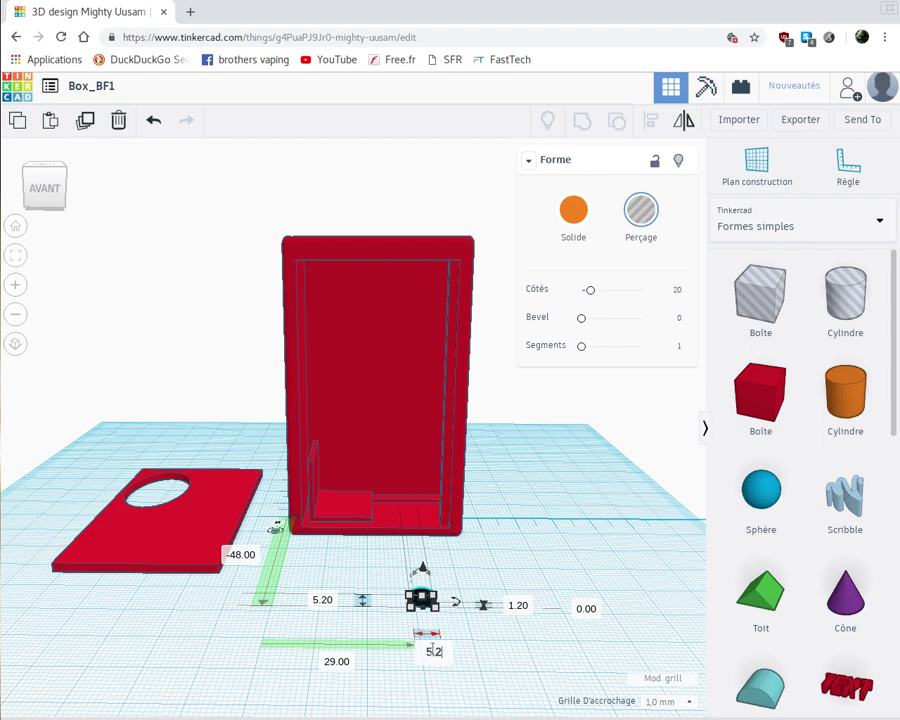
type("5.2")
key("Return")
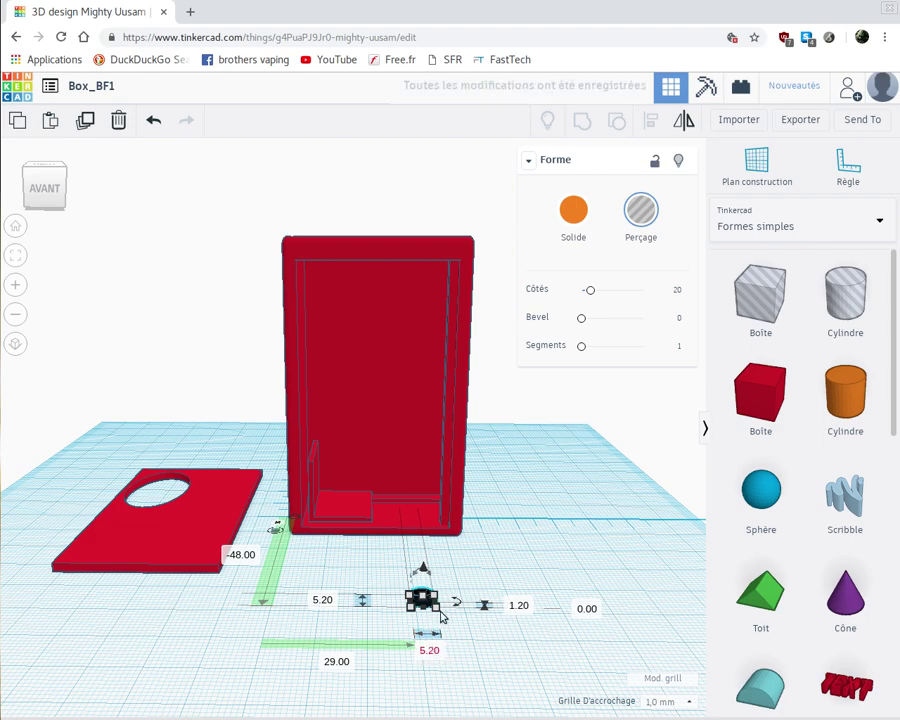
Move the small hole cylinder next to the flat panel and raise it 0.8 mm above the workplane.
left_click(184, 551)
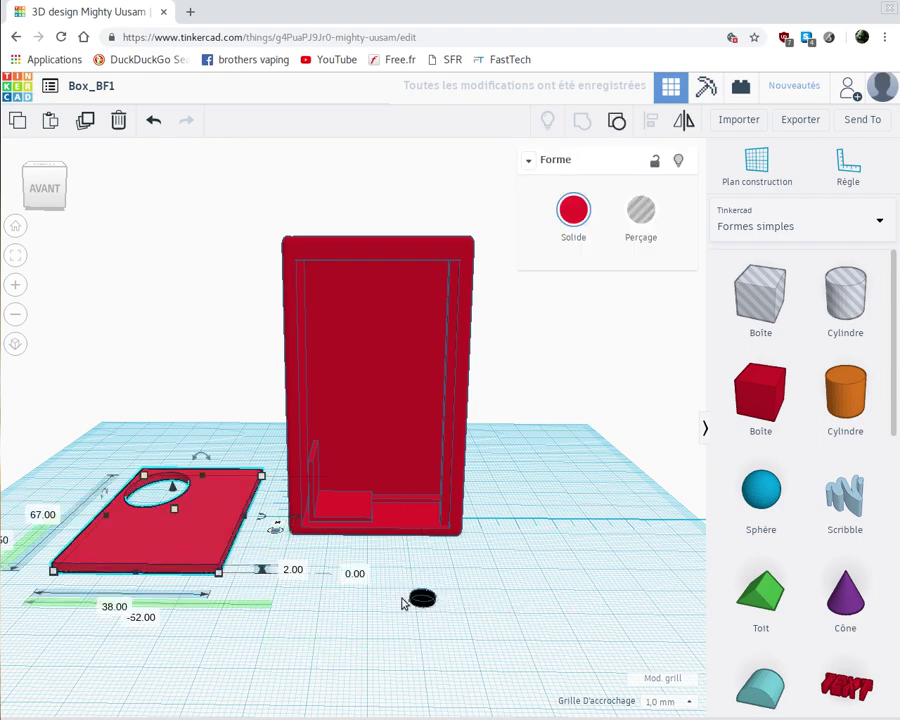
left_click(376, 659)
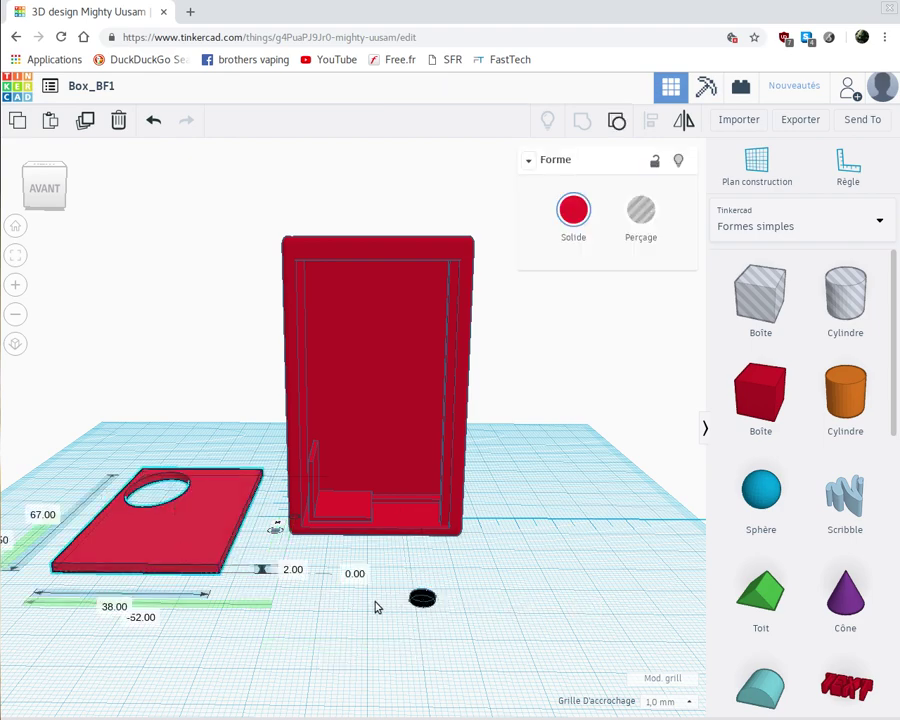
left_click_drag(422, 598, 252, 594)
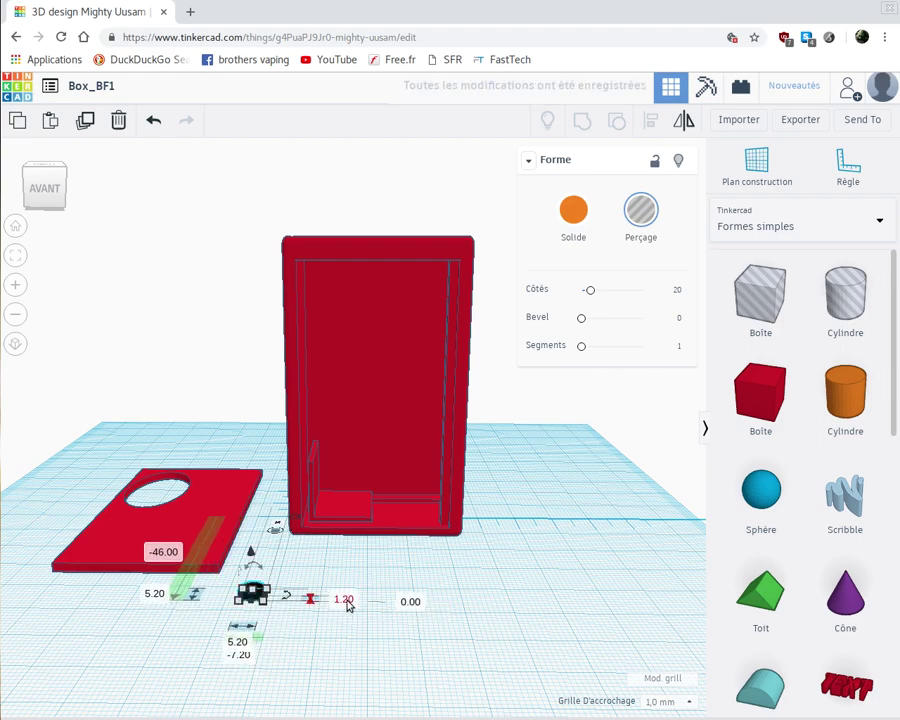
left_click(410, 602)
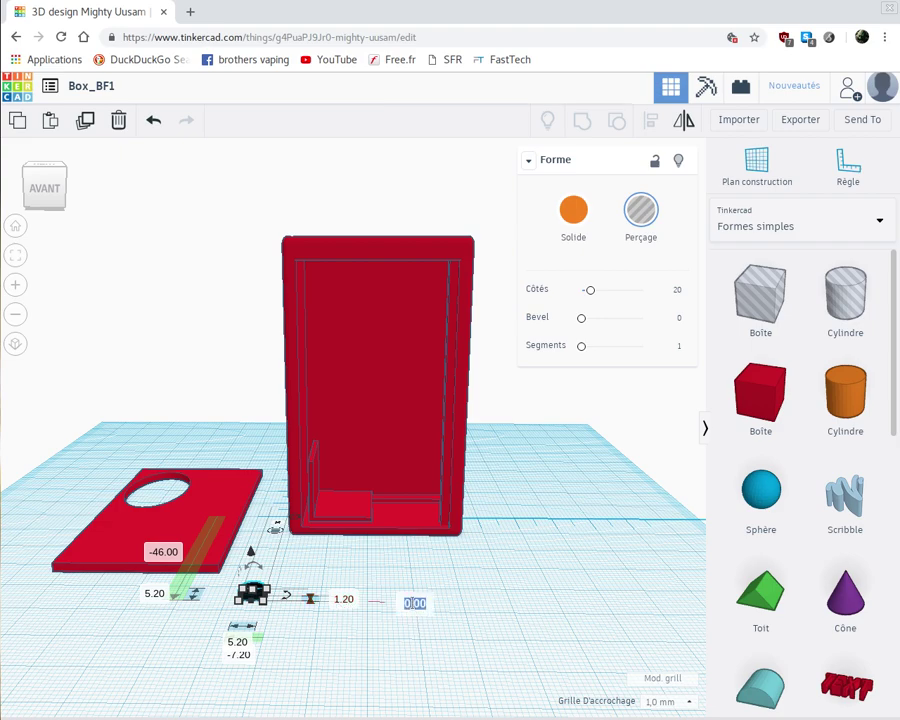
key("BackSpace")
type("0.8")
key("Return")
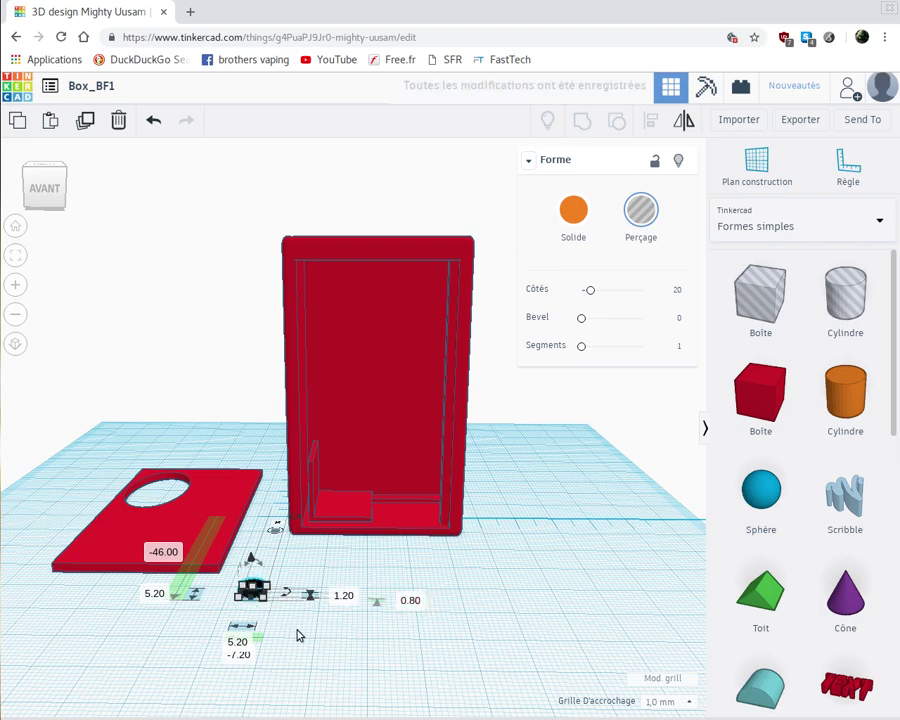
Move the small hole cylinder onto the panel beside the large opening, at about -23 mm and 16 mm from the ruler origin.
right_click_drag(313, 639, 321, 638)
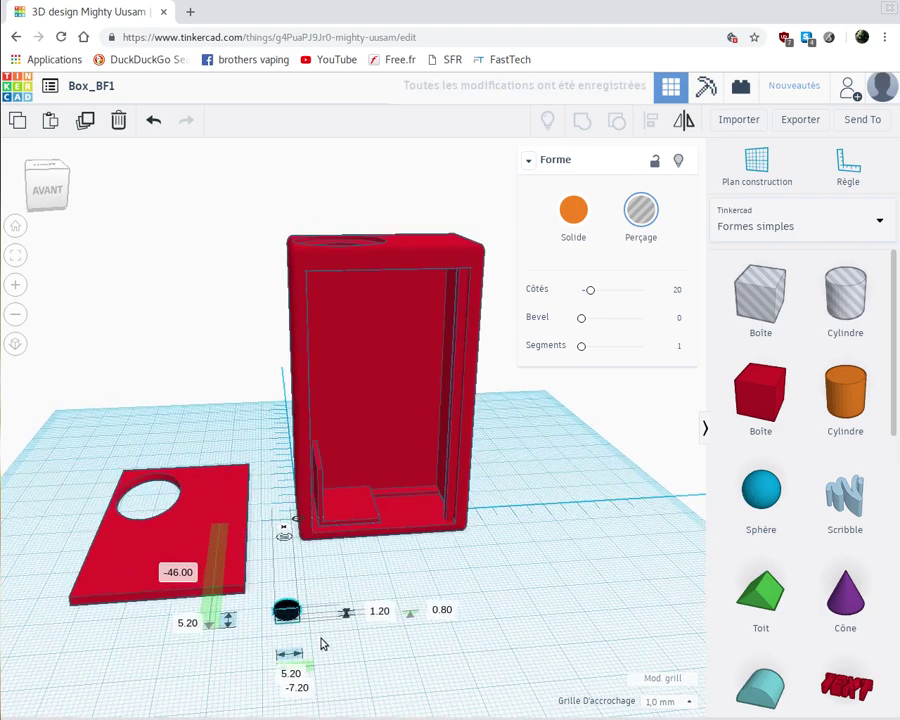
left_click(260, 637)
left_click_drag(283, 617, 226, 492)
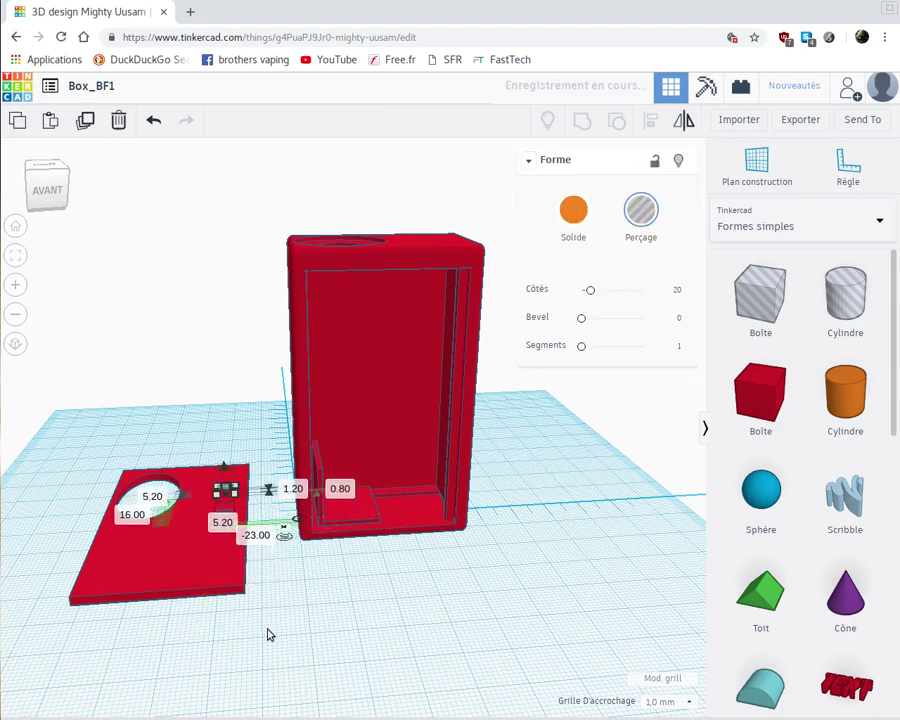
right_click_drag(283, 647, 237, 590)
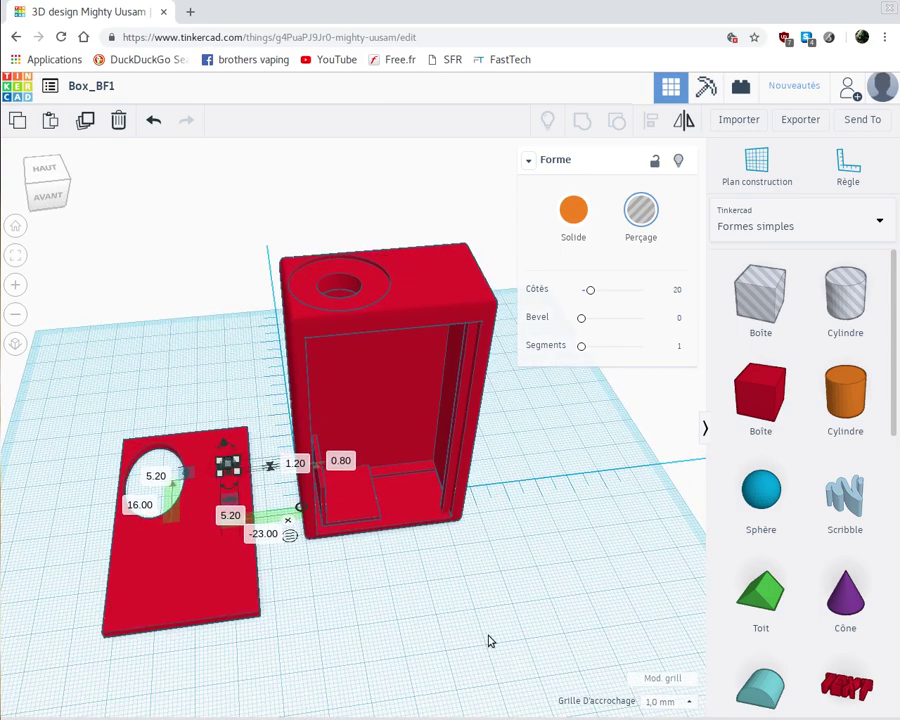
Duplicate the small 5.2 mm hole cylinder on the door panel.
key("ctrl+d")
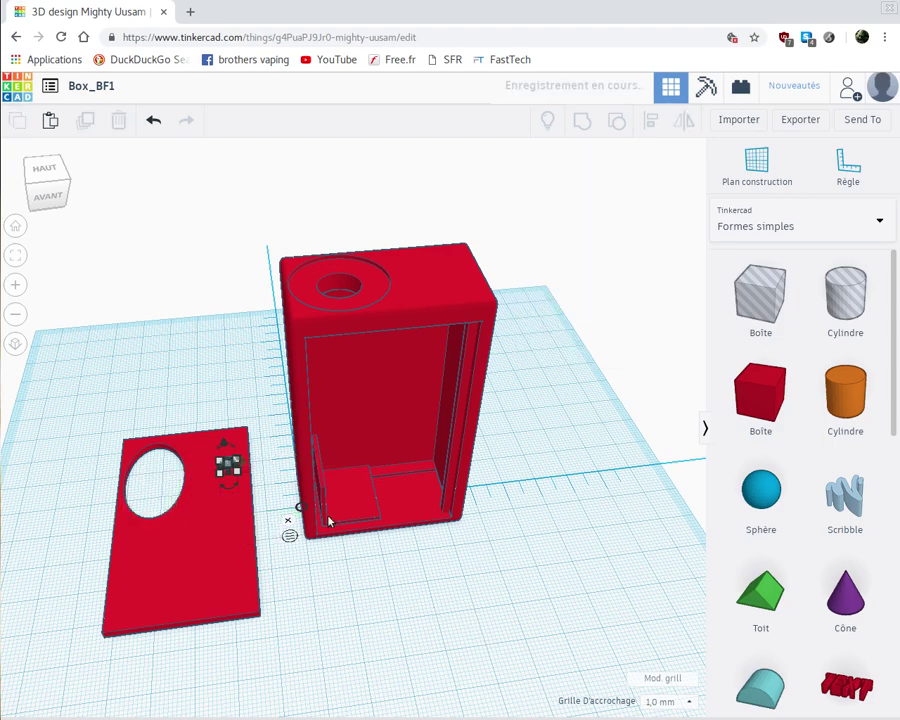
scroll(258, 470, "up", 5)
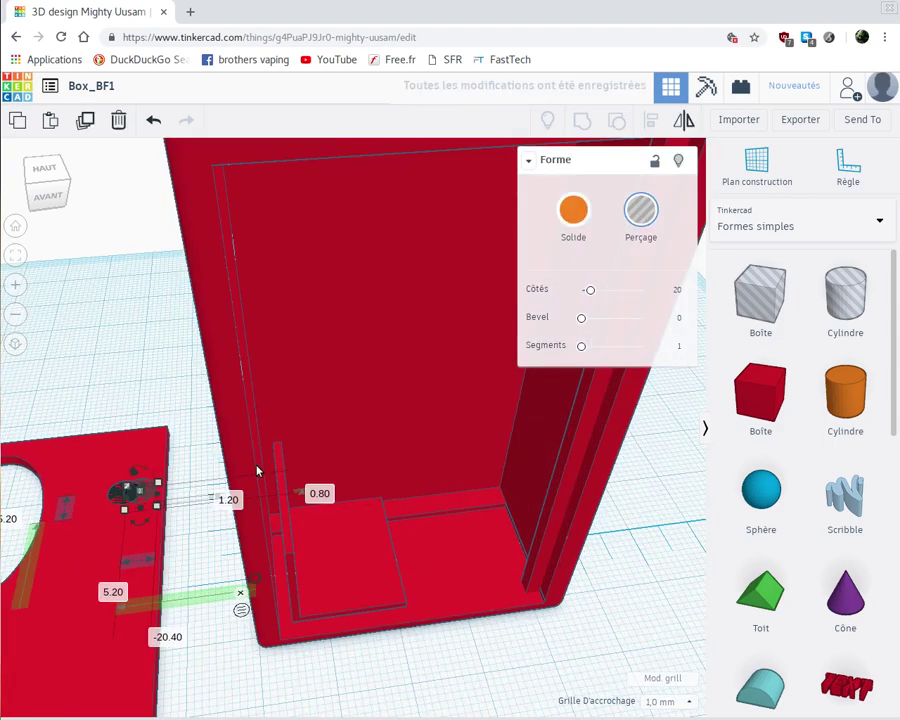
middle_click_drag(155, 569, 323, 508)
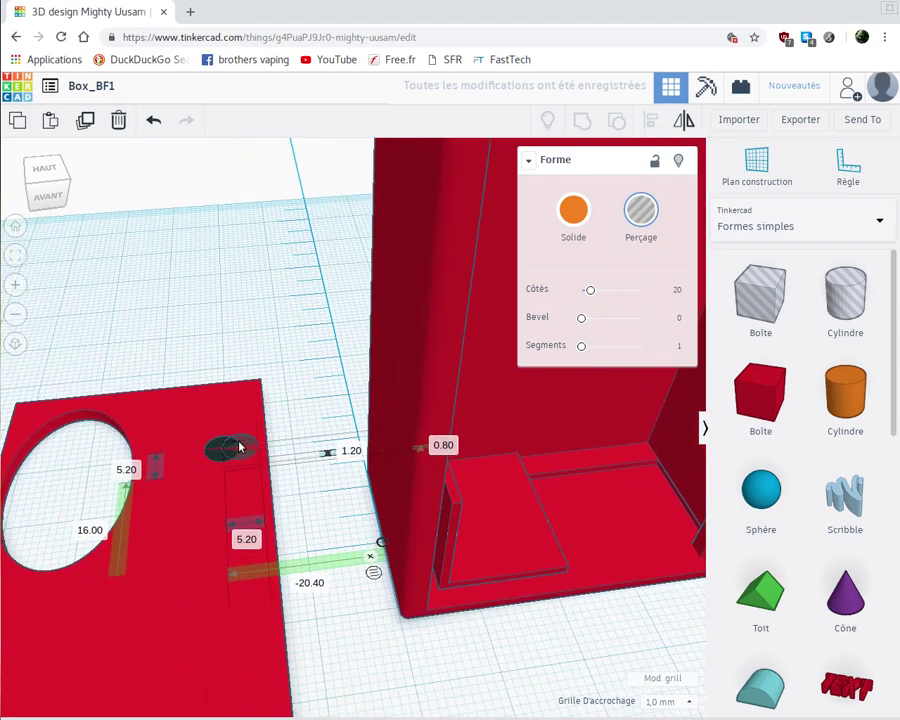
left_click(234, 445)
left_click_drag(241, 477, 232, 556)
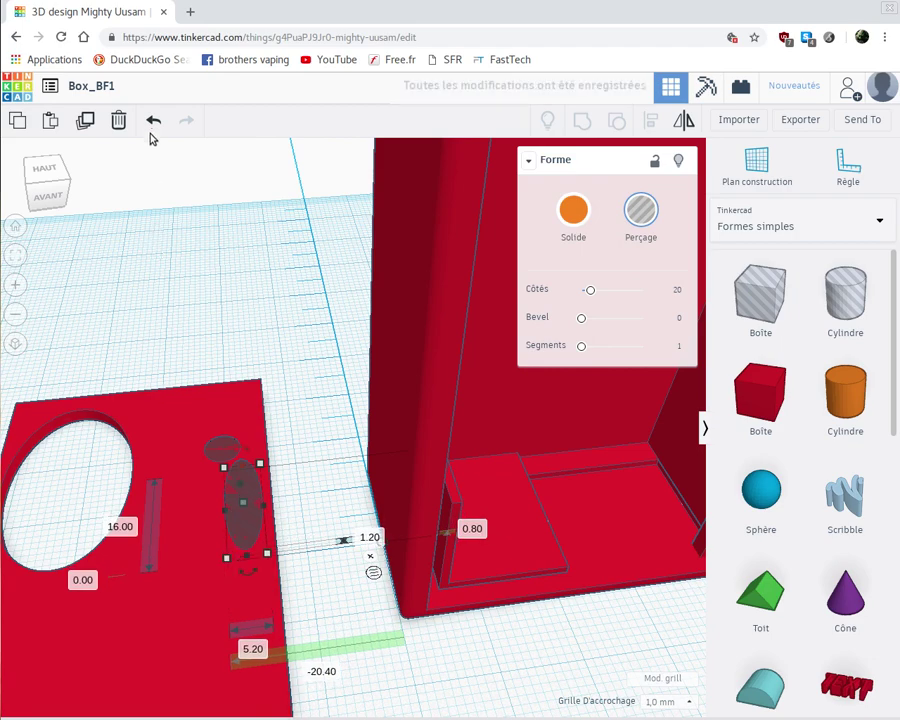
key("ctrl+z")
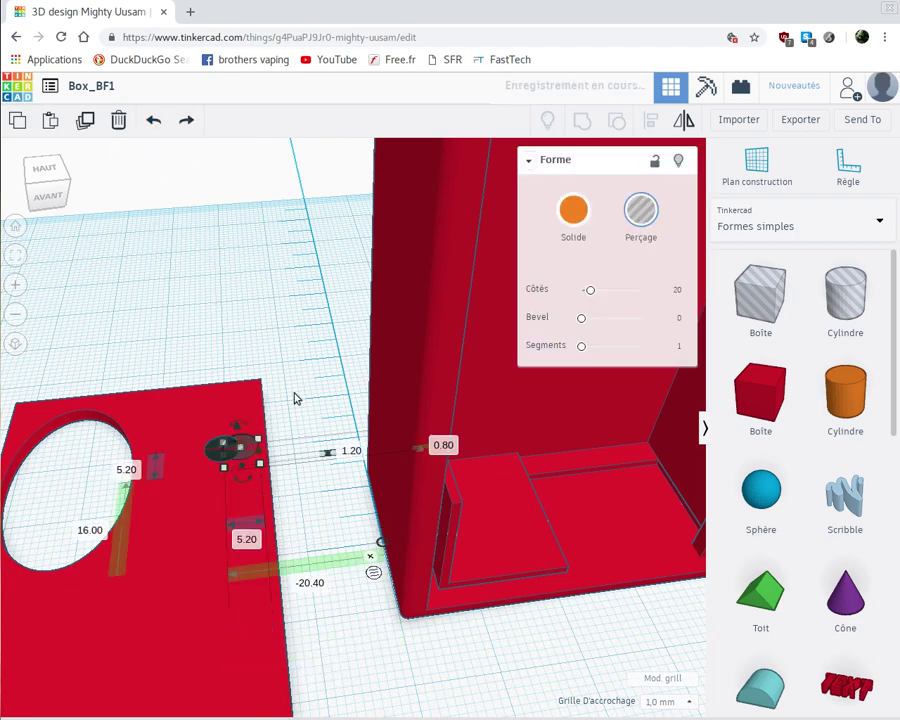
Move the duplicated hole cylinder along the panel's long edge, to -23 mm and about -8 mm from the ruler origin.
left_click(278, 436)
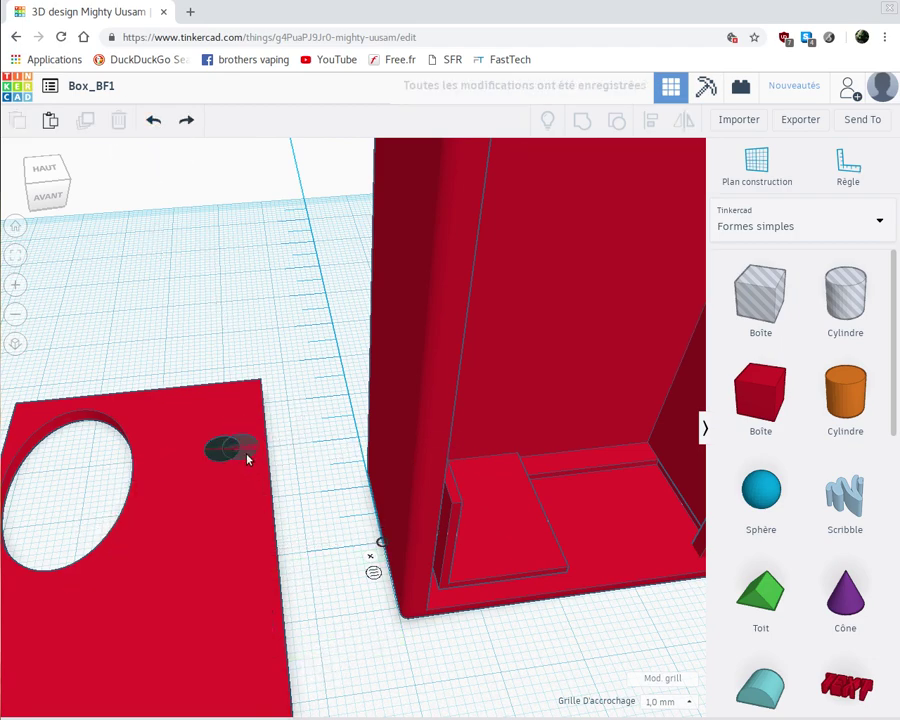
left_click_drag(248, 496, 229, 610)
middle_click_drag(345, 584, 339, 522)
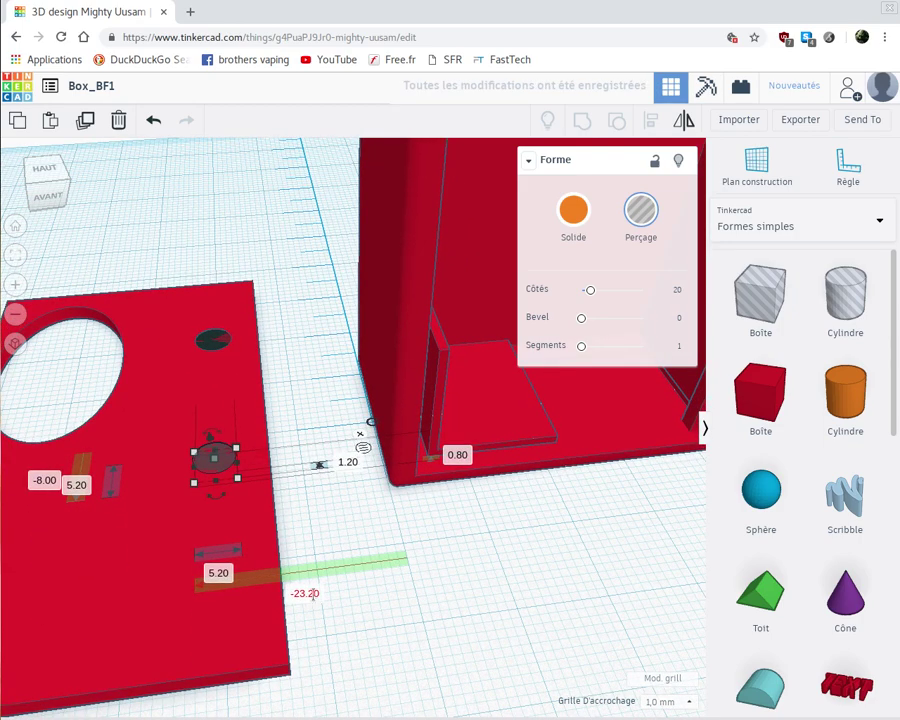
left_click(313, 595)
key("BackSpace")
type("-2")
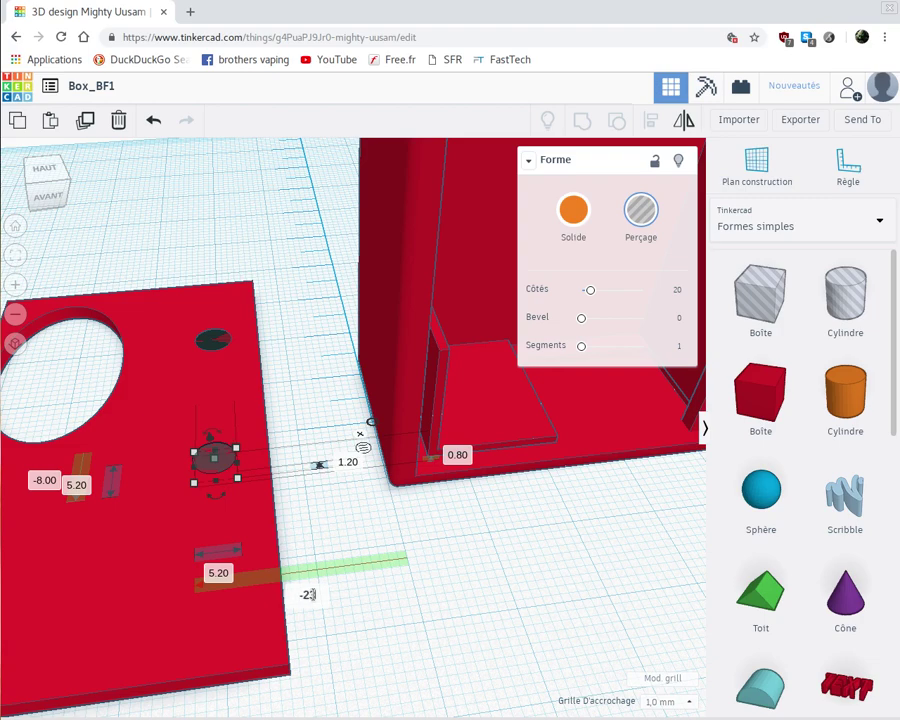
type("3")
key("Return")
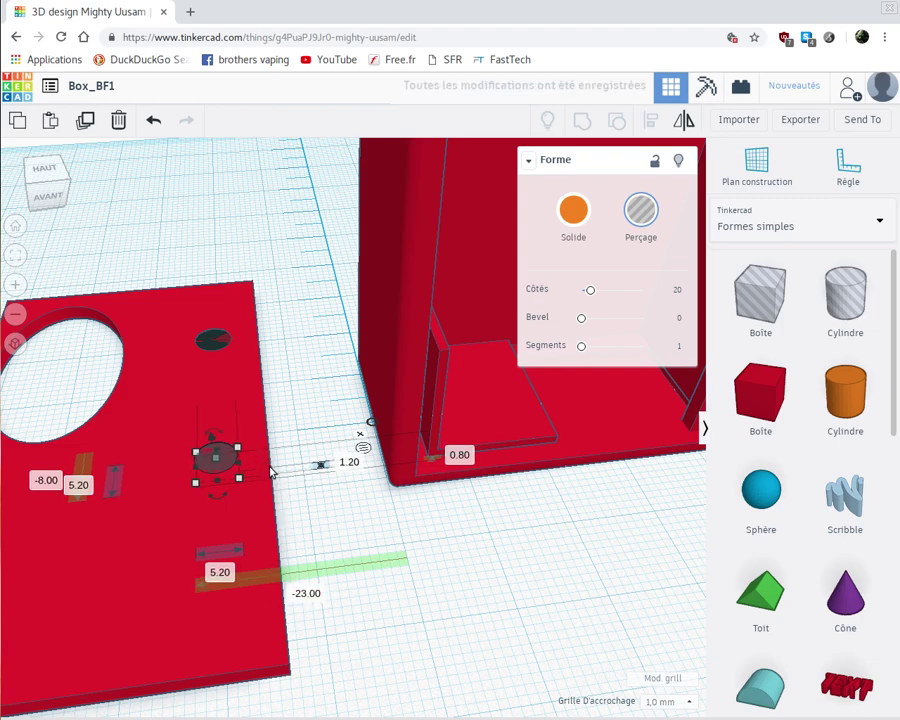
Add a third small hole cylinder near the panel's front end, at -23 mm and about -26 mm from the ruler origin.
key("ctrl+v")
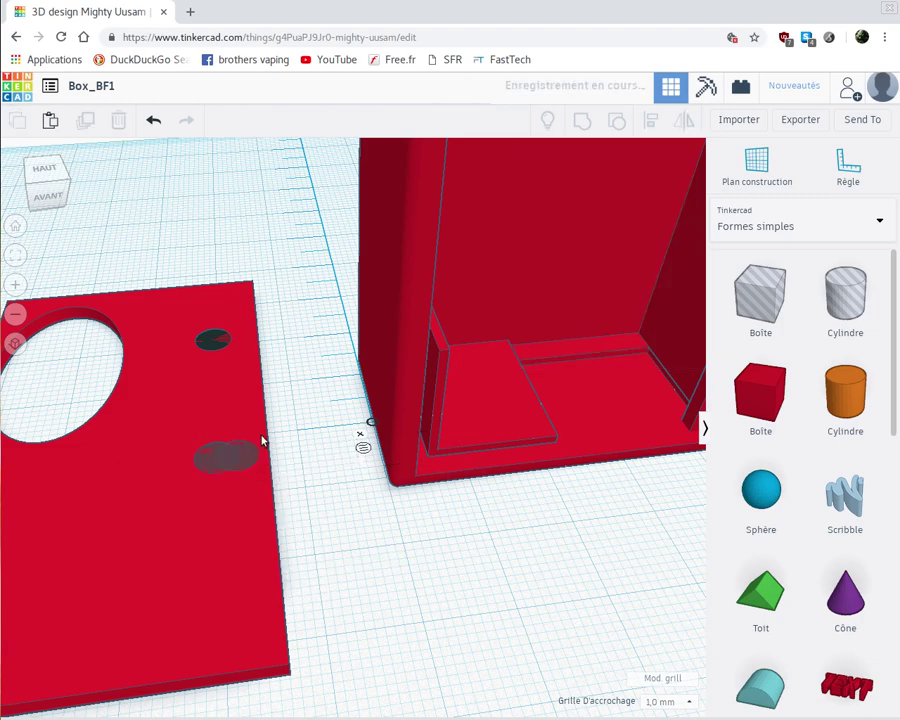
left_click(254, 466)
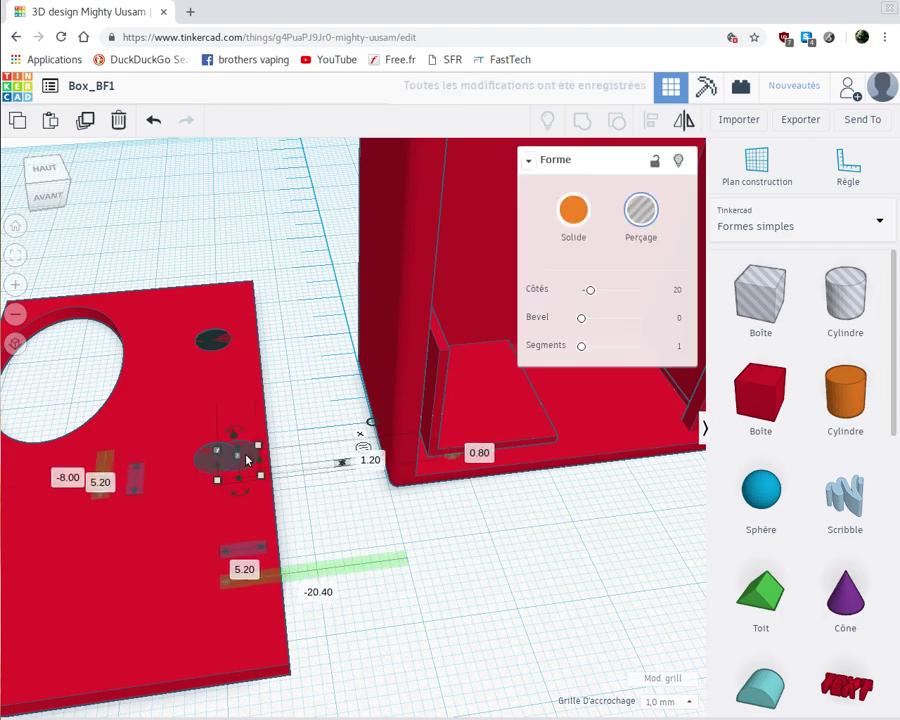
left_click(303, 515)
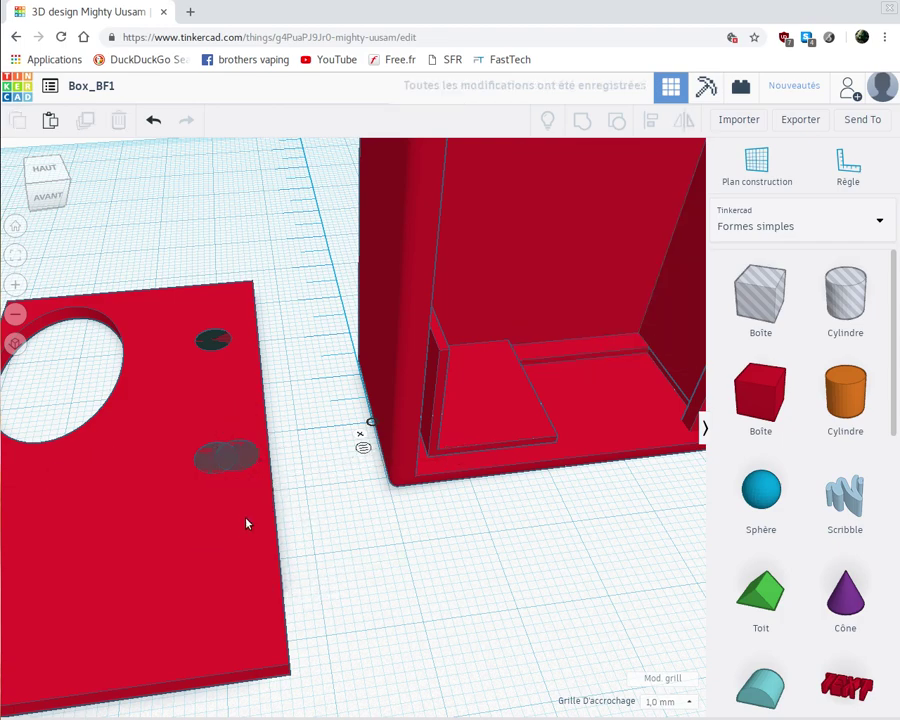
left_click_drag(240, 457, 228, 587)
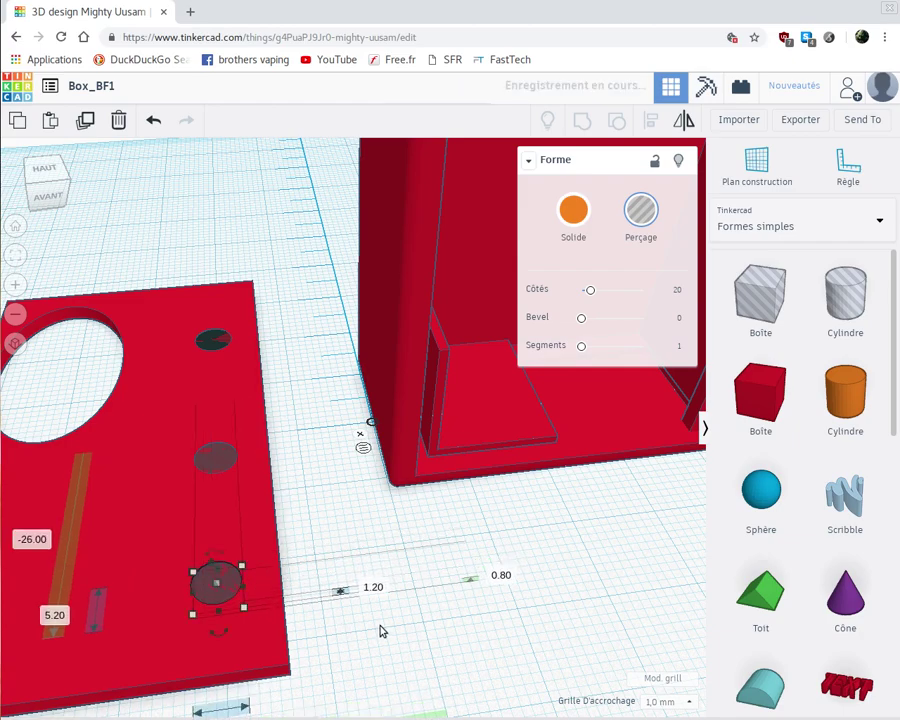
scroll(378, 630, "down", 2)
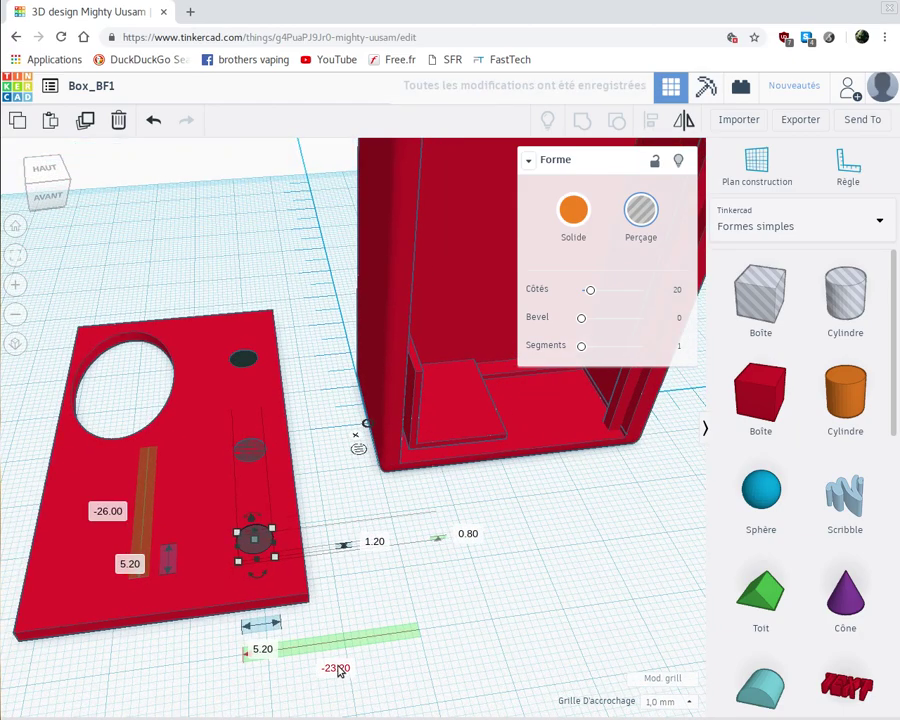
left_click(338, 666)
key("BackSpace")
type("-23")
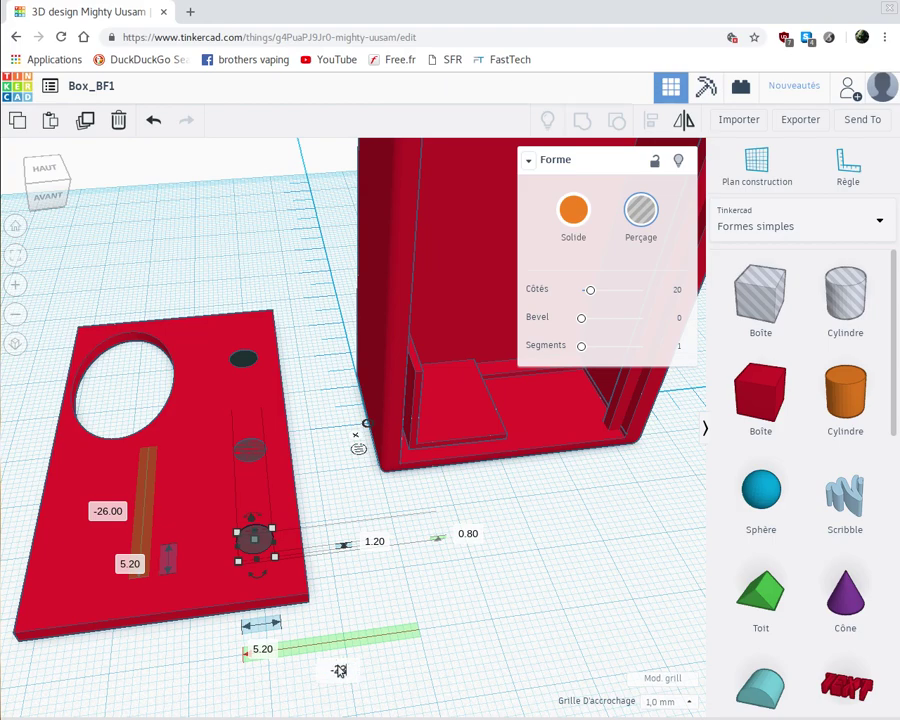
key("Return")
left_click(324, 575)
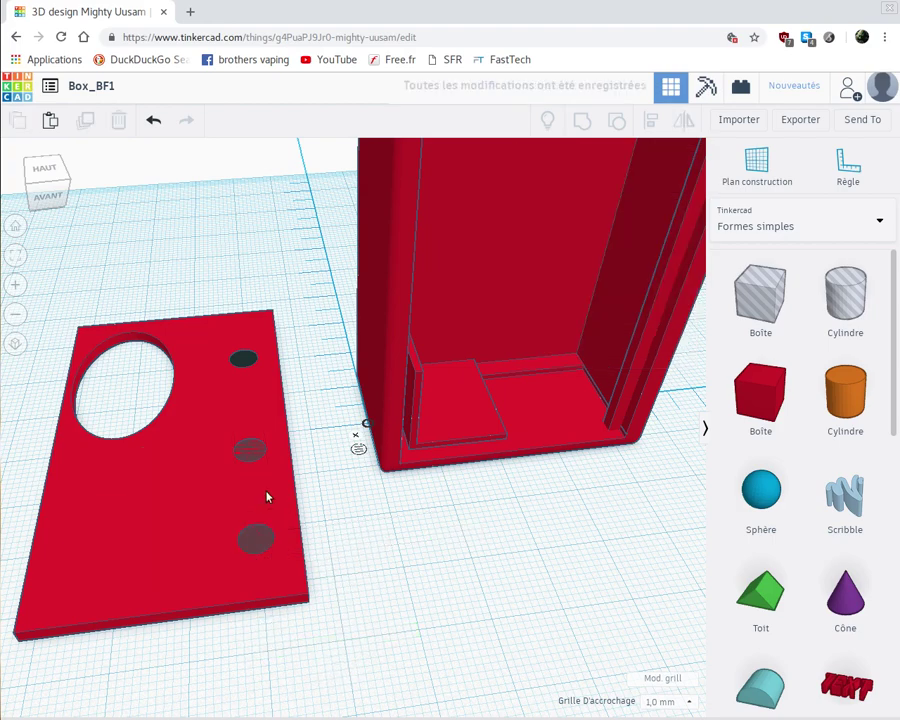
Shift the middle hole cylinder closer to the rear one, to about -3.2 mm from the ruler origin along the panel's length.
right_click_drag(353, 525, 250, 431)
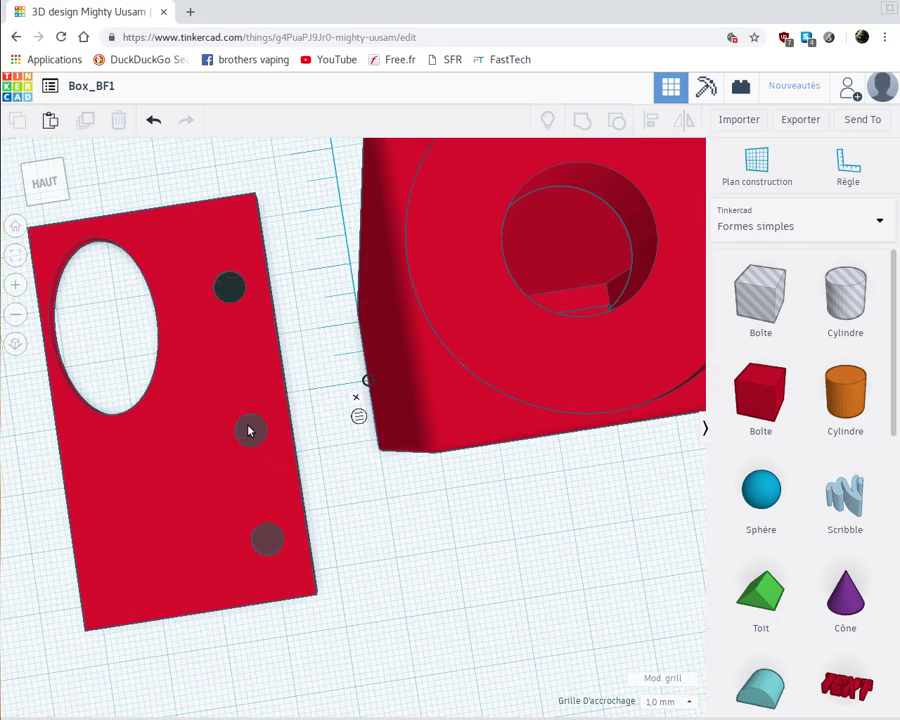
left_click(250, 431)
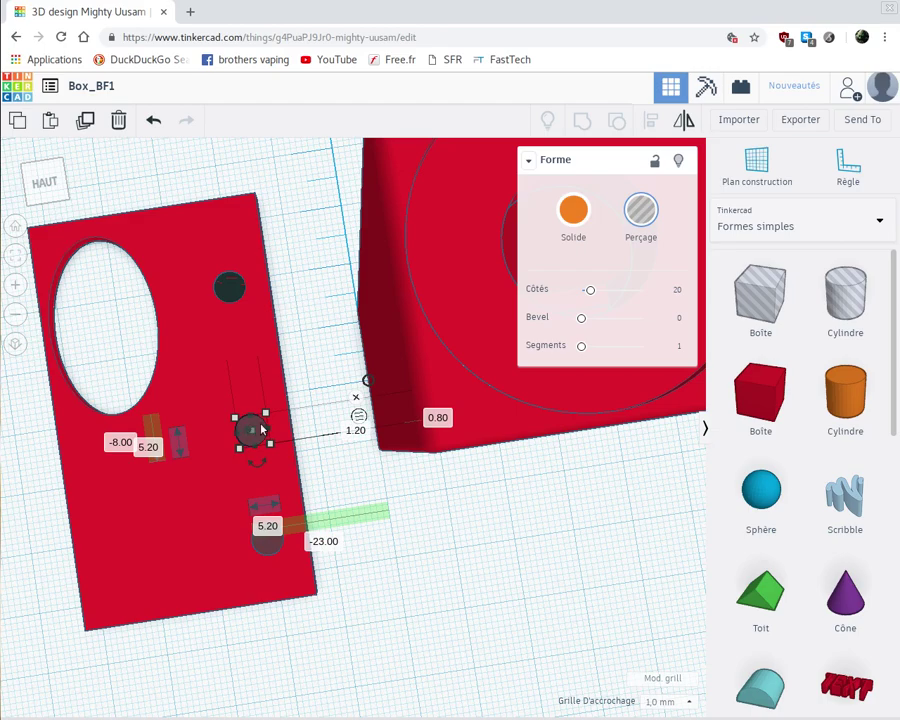
key("Escape")
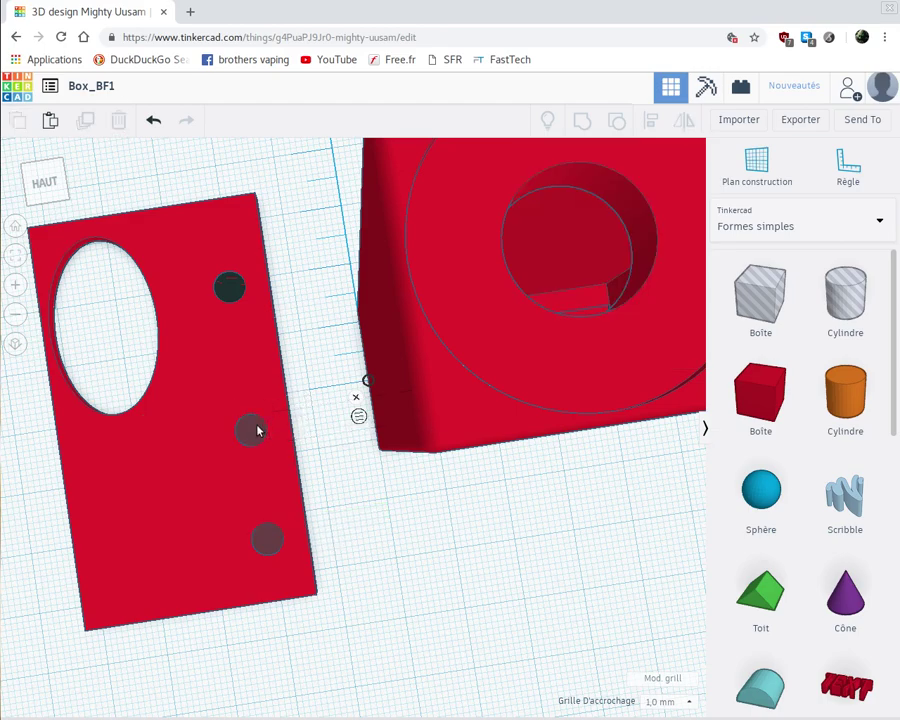
left_click_drag(253, 402, 250, 393)
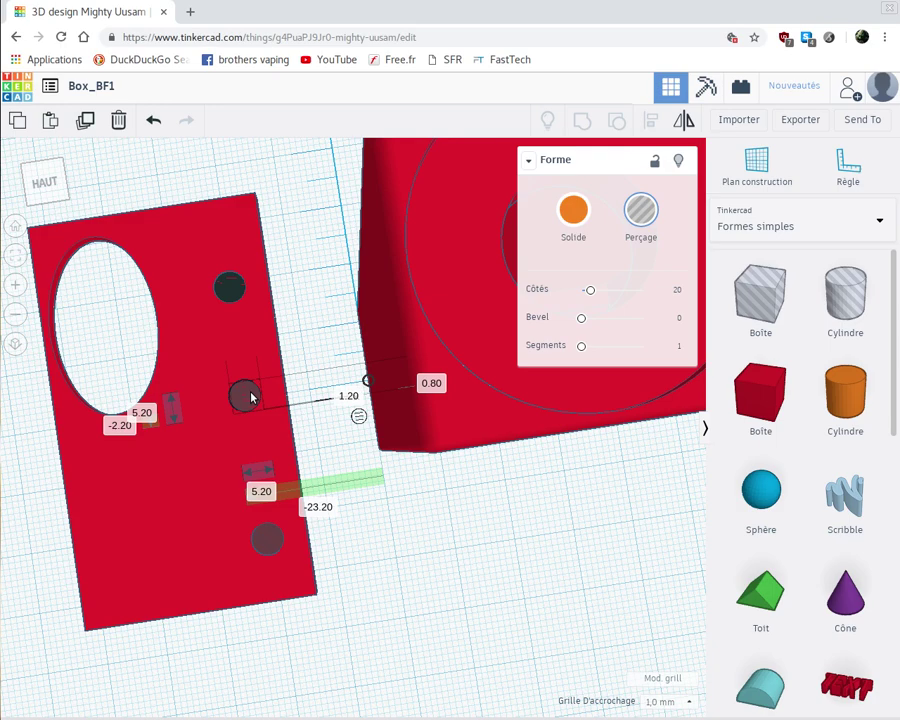
key("Down")
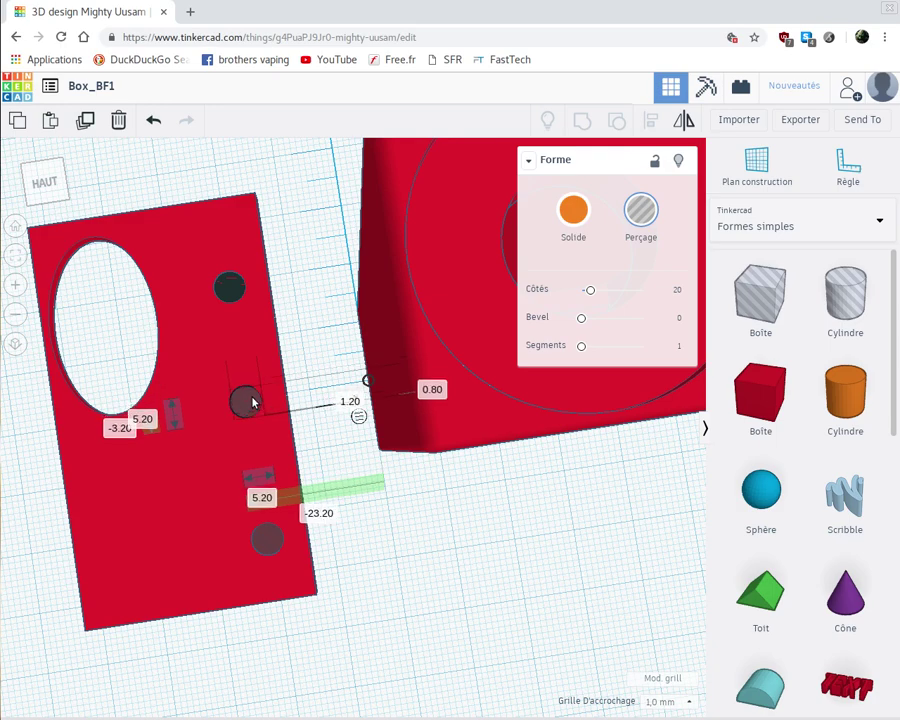
left_click(319, 513)
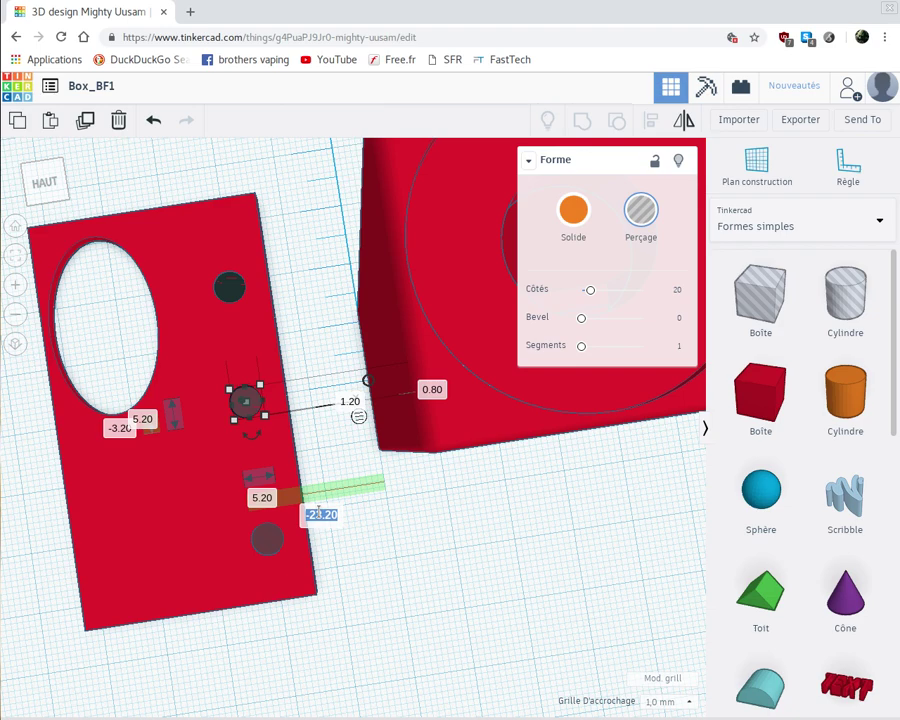
type("5.23")
key("Return")
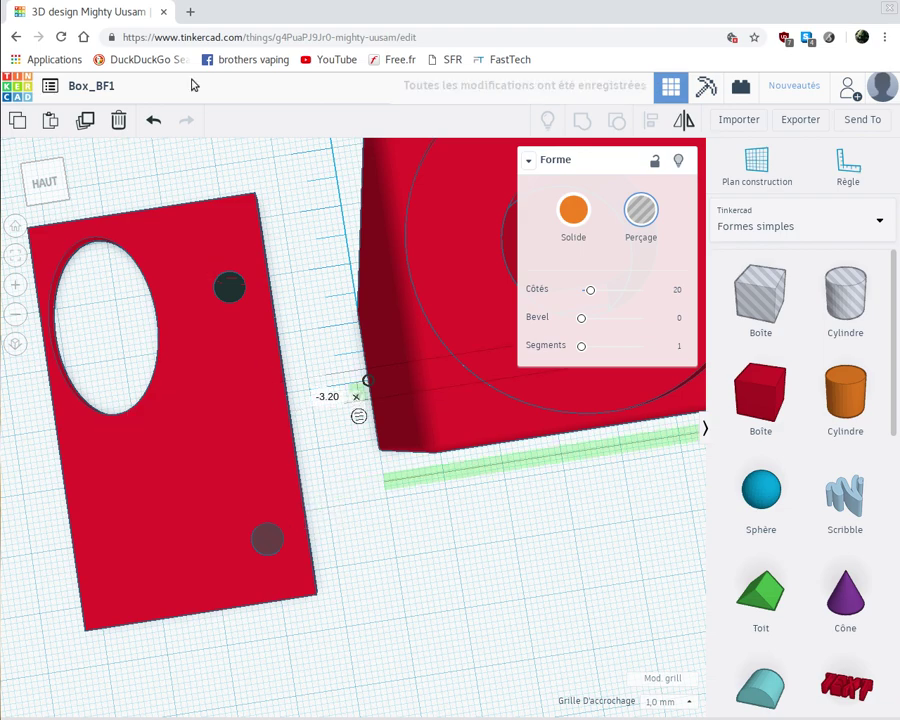
left_click(153, 122)
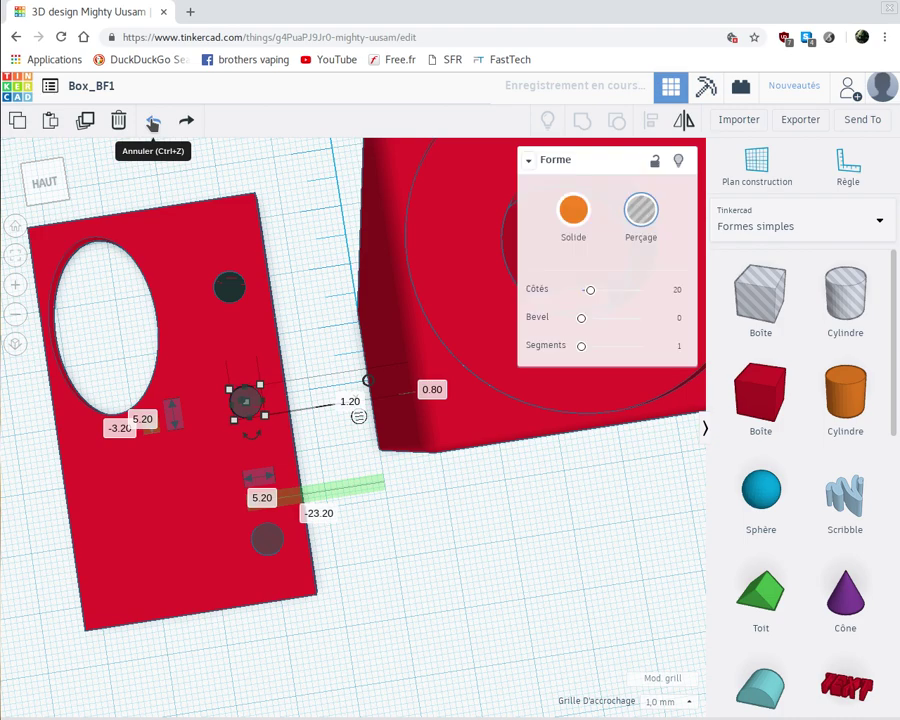
Set the middle hole cylinder's sideways distance from the ruler origin to -23 mm.
left_click(312, 513)
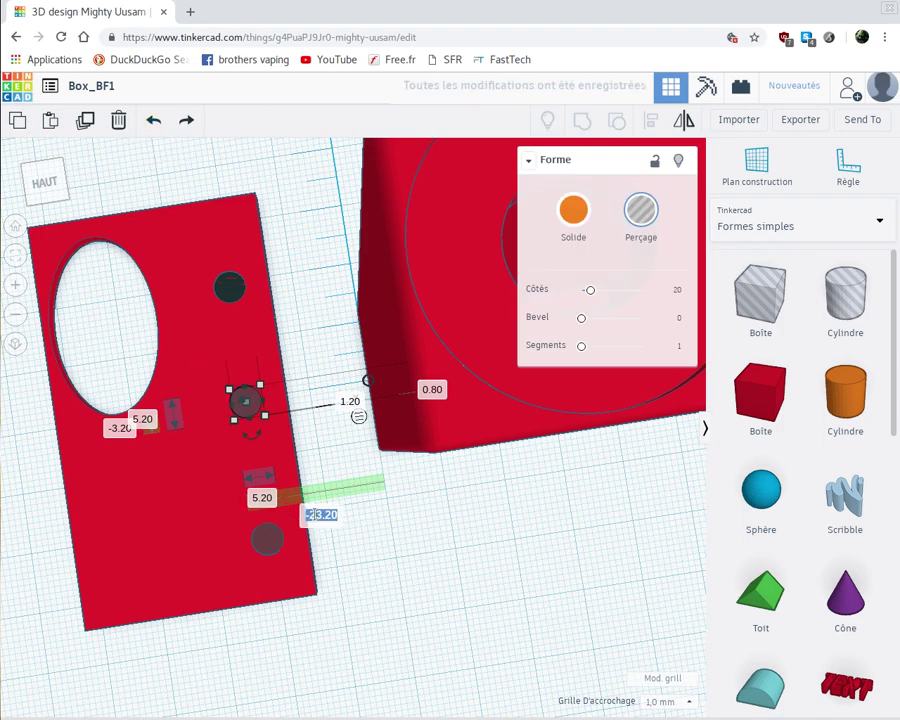
type("23")
key("Return")
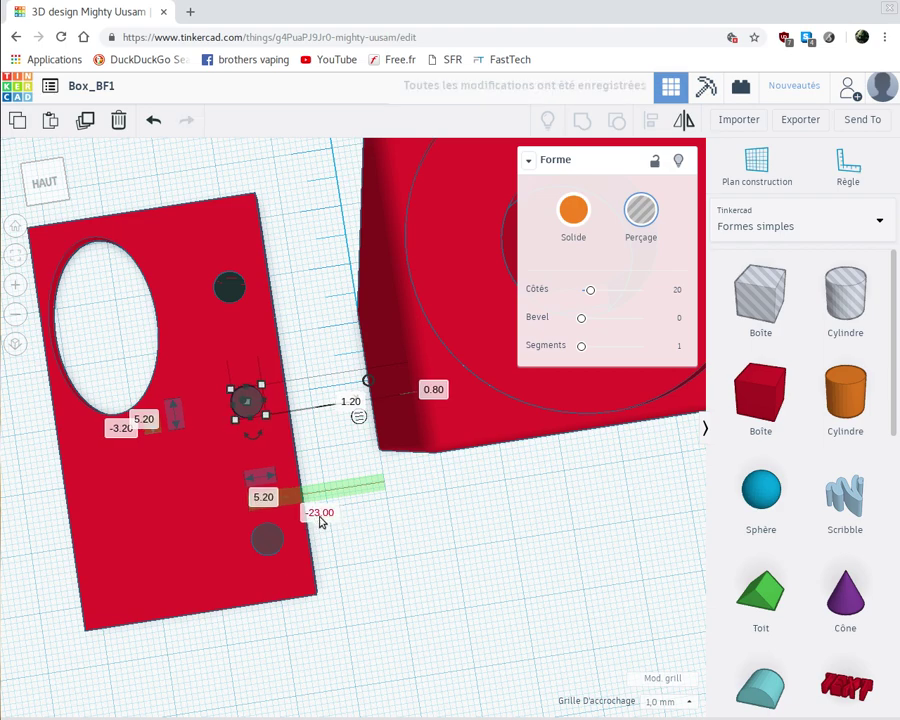
left_click(285, 240)
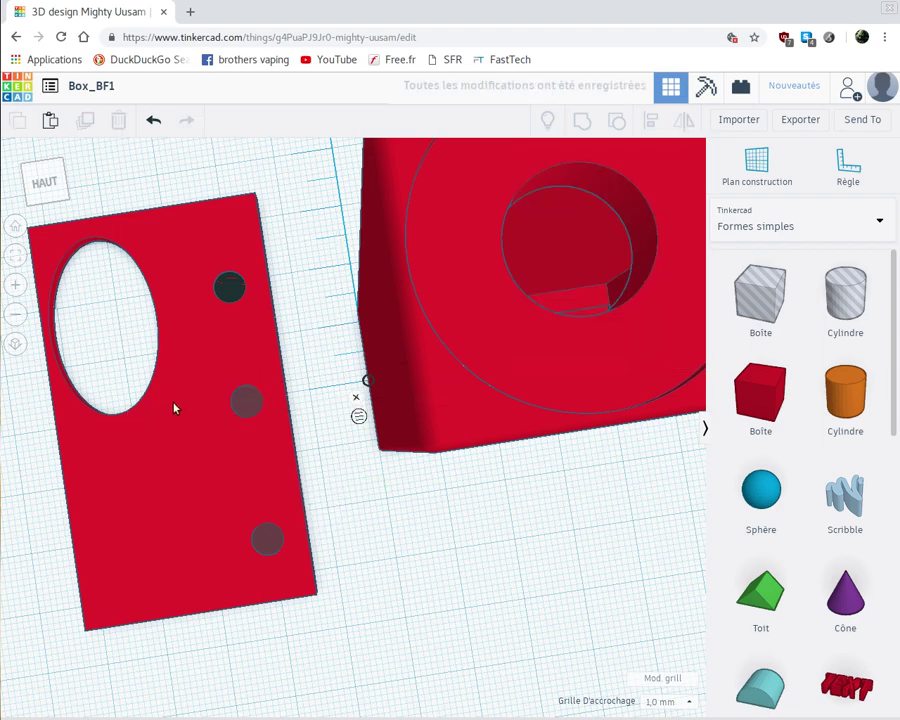
Group the door panel with the three small hole cylinders to cut the round recesses.
left_click(218, 576)
left_click(287, 271, "shift")
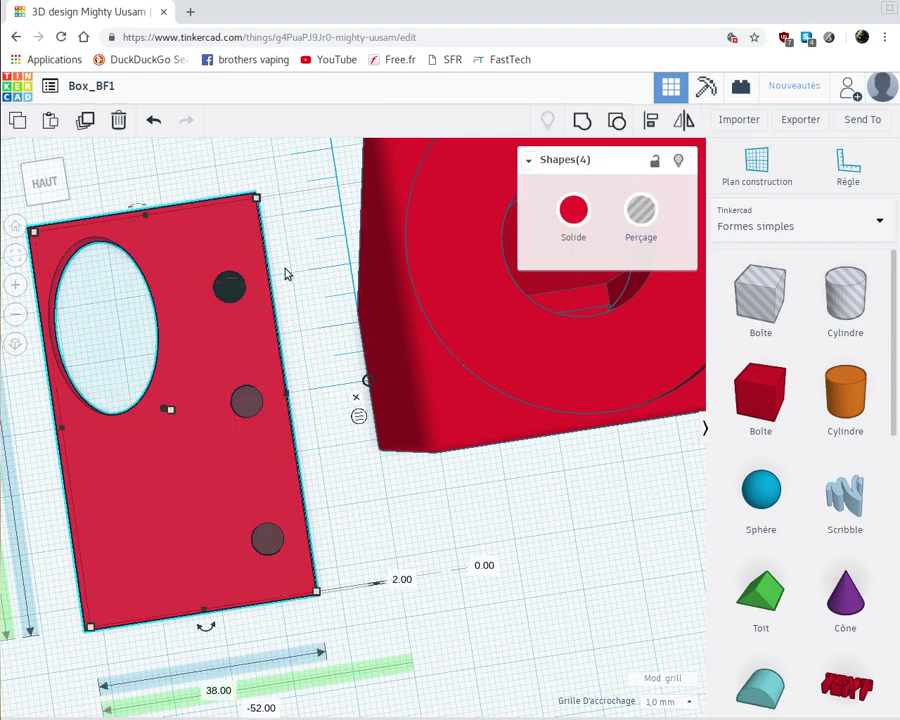
left_click(582, 121)
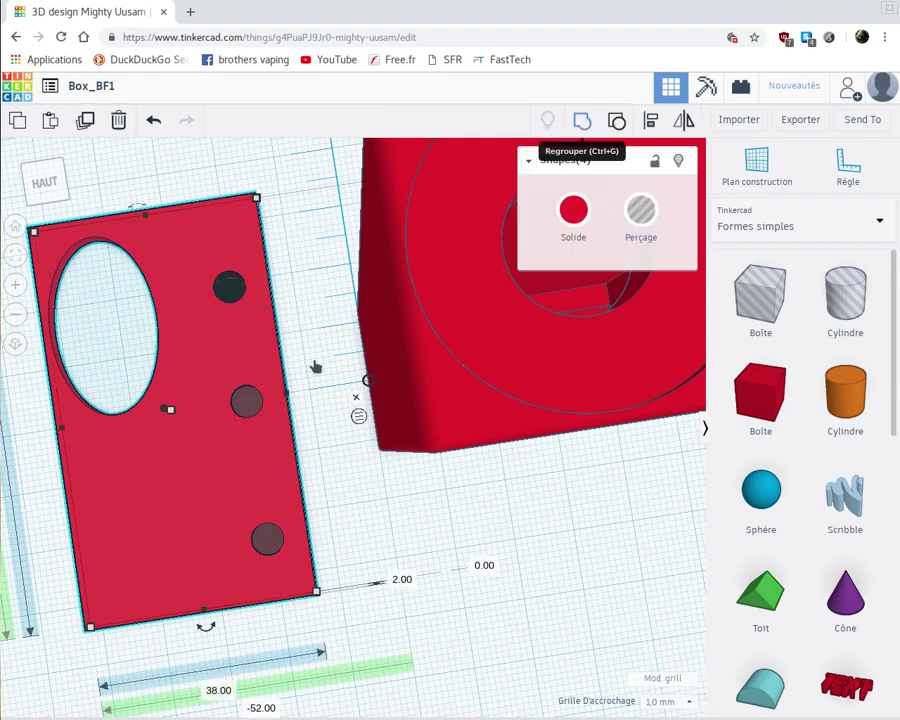
left_click(288, 410)
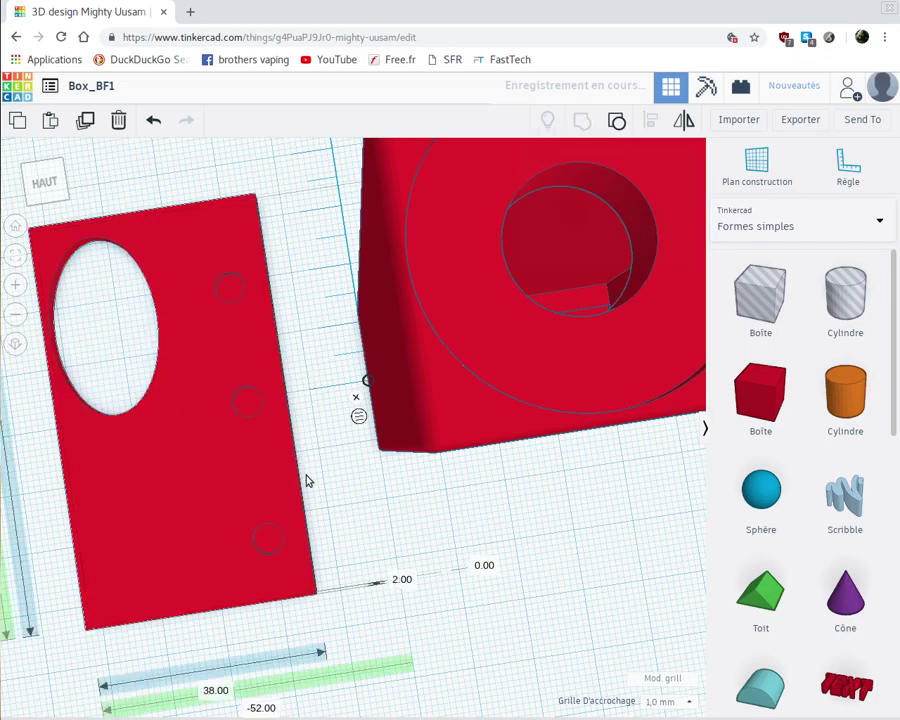
Move the box body behind the door panel, to about -56 mm and 39 mm from the ruler origin.
right_click_drag(317, 453, 243, 313)
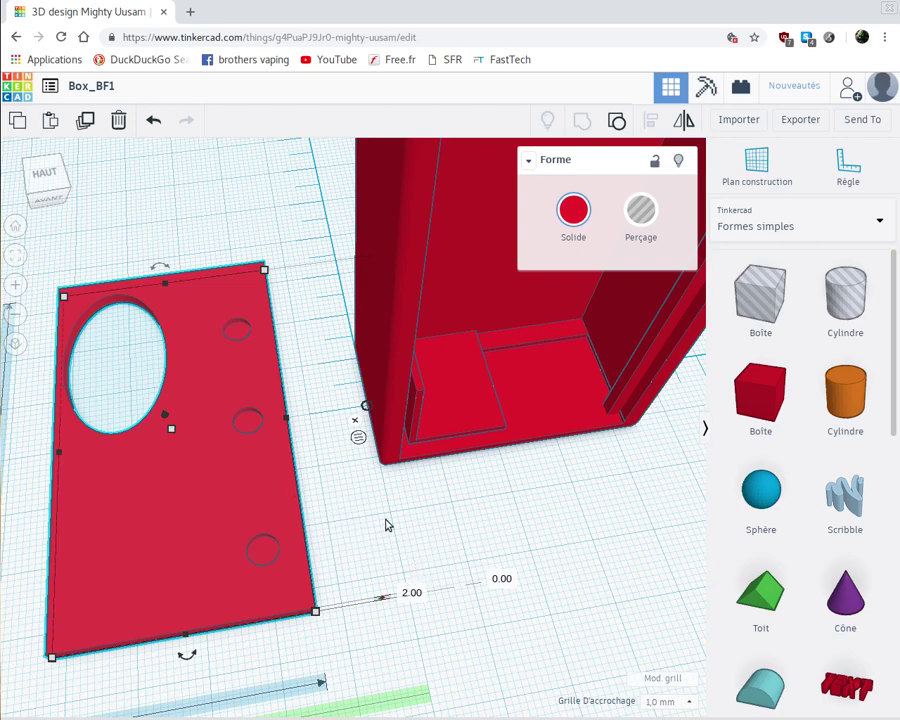
scroll(388, 525, "down", 5)
scroll(388, 525, "up", 5)
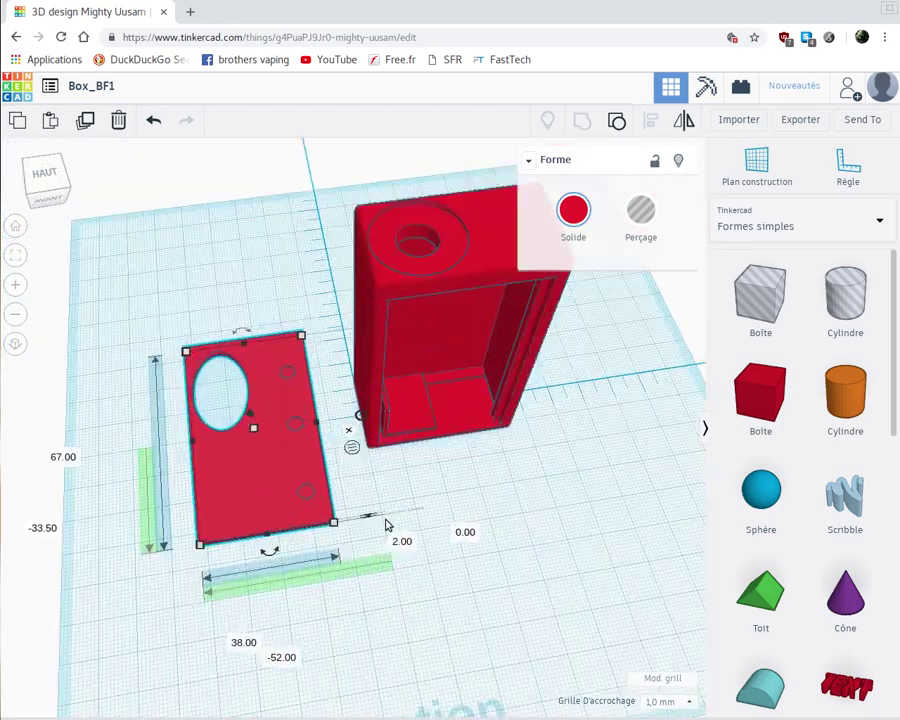
scroll(388, 525, "down", 3)
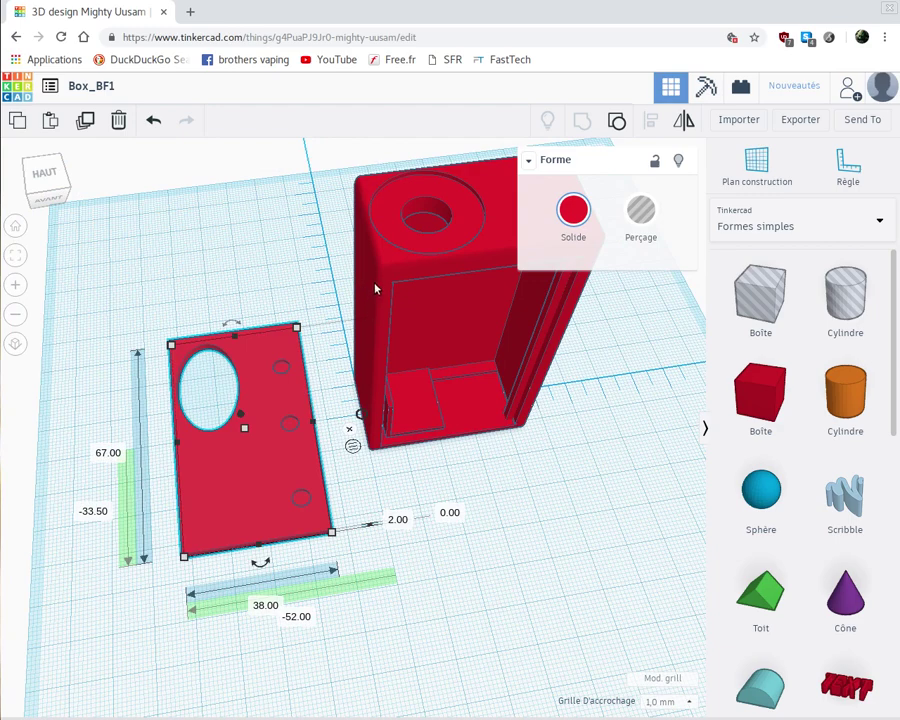
left_click(378, 440)
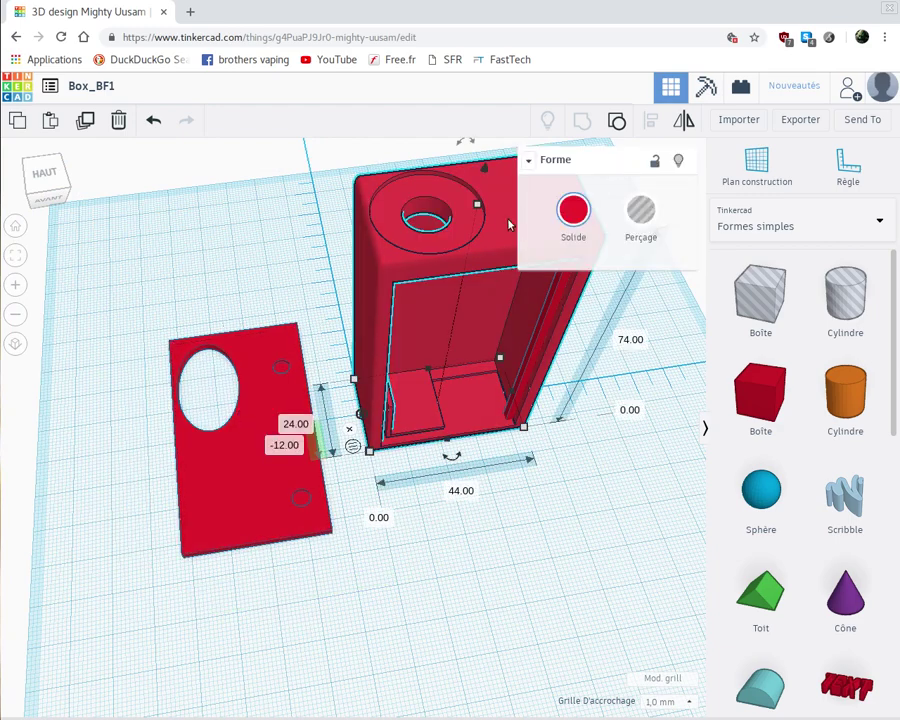
left_click_drag(473, 202, 100, 207)
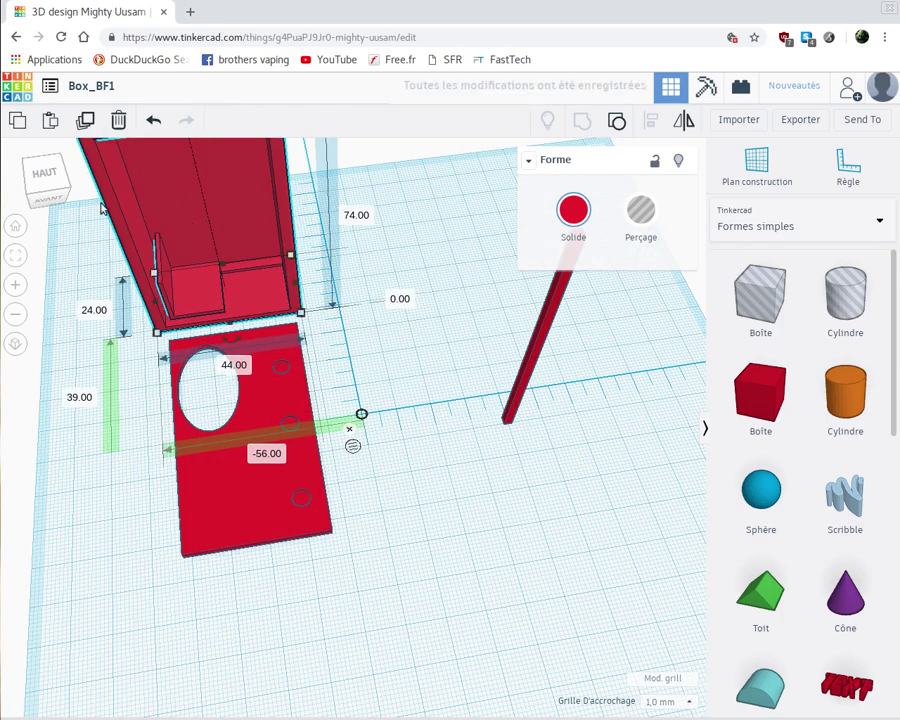
Undo the moves of the door panel and the box body.
left_click(504, 427)
left_click_drag(296, 459, 166, 474)
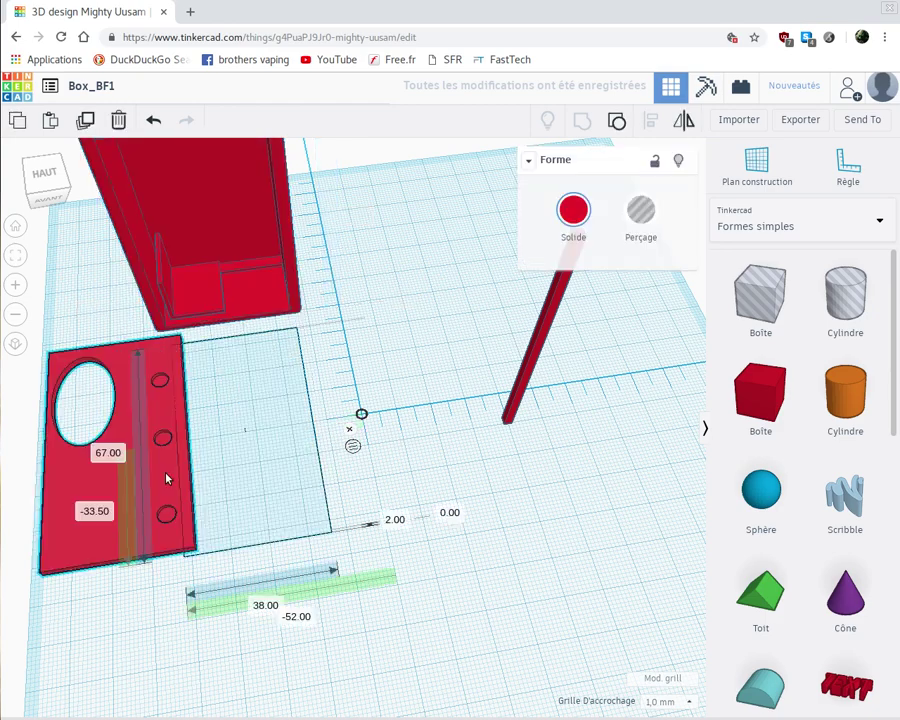
left_click(151, 121)
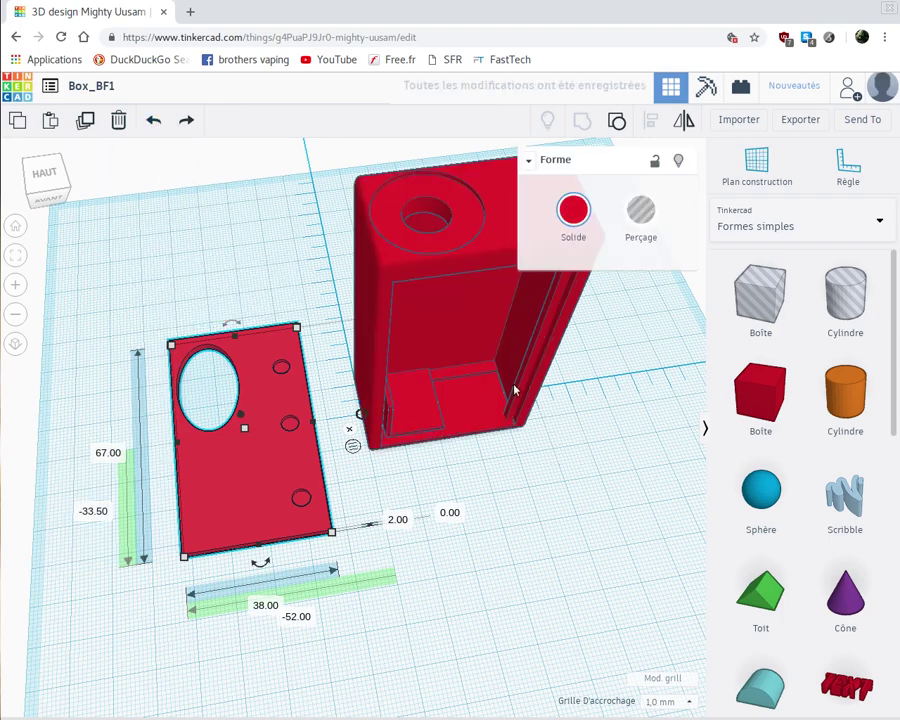
Group the box body with its separate side rail.
left_click_drag(546, 432, 474, 370)
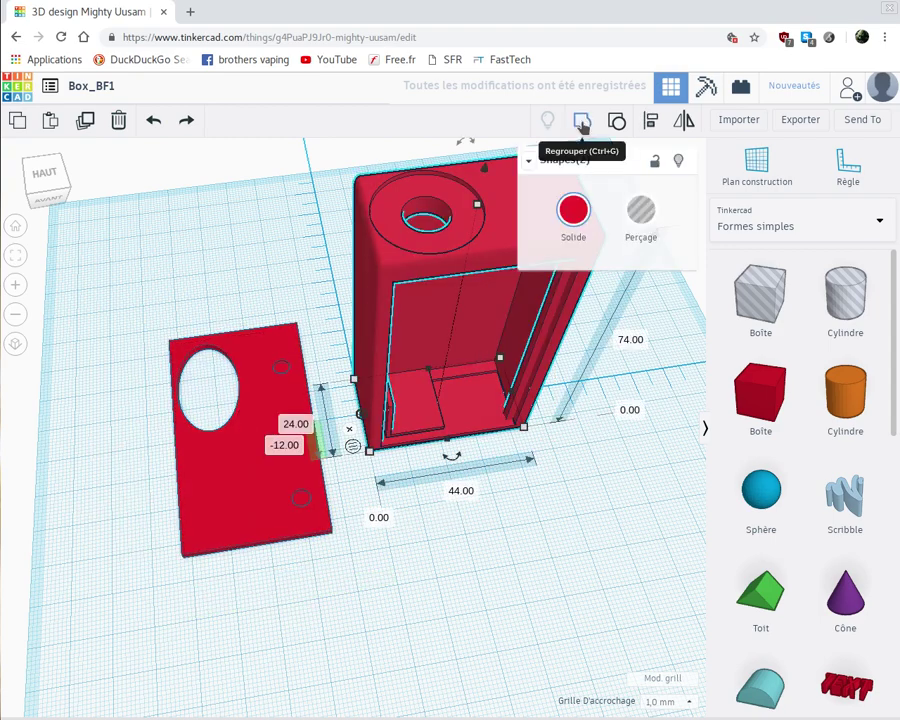
left_click(582, 121)
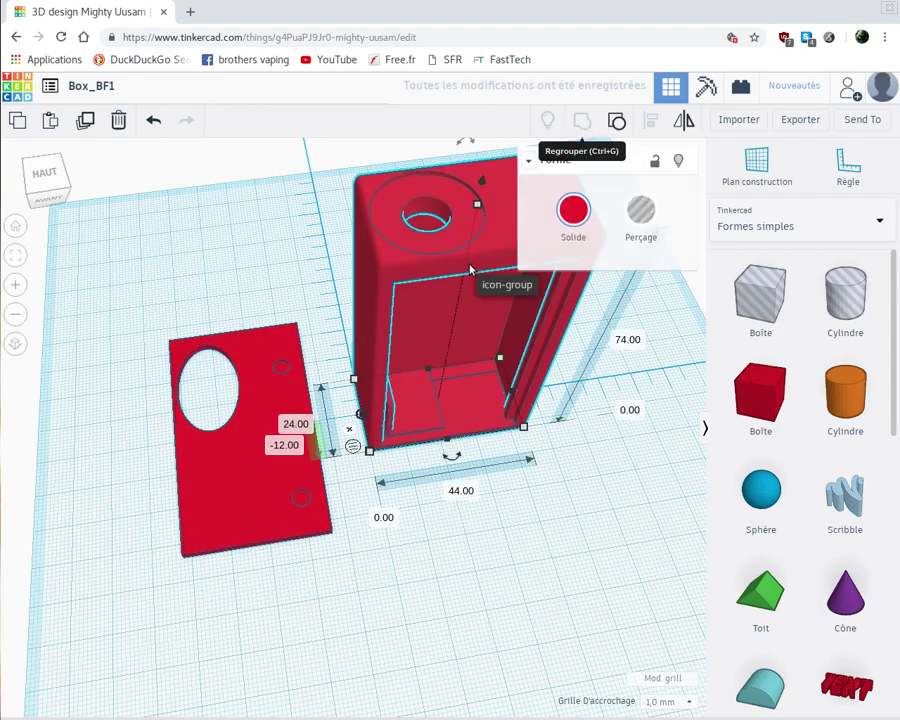
left_click(630, 573)
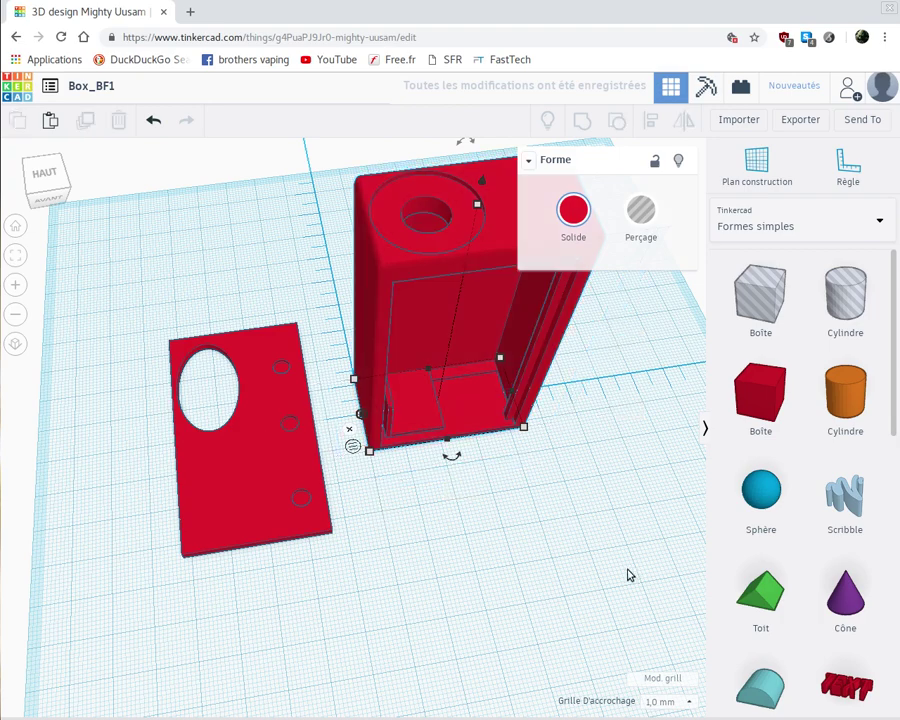
Move the grouped box body to about -71 mm and 29 mm from the ruler origin, and the door panel to about -84 mm sideways.
left_click_drag(431, 178, 153, 122)
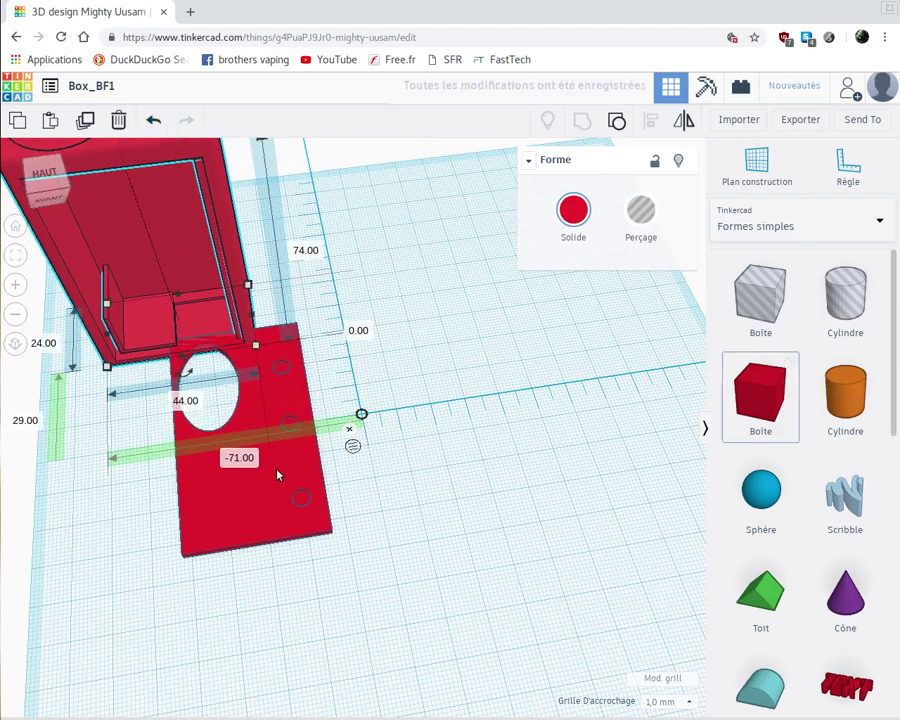
left_click_drag(187, 526, 97, 575)
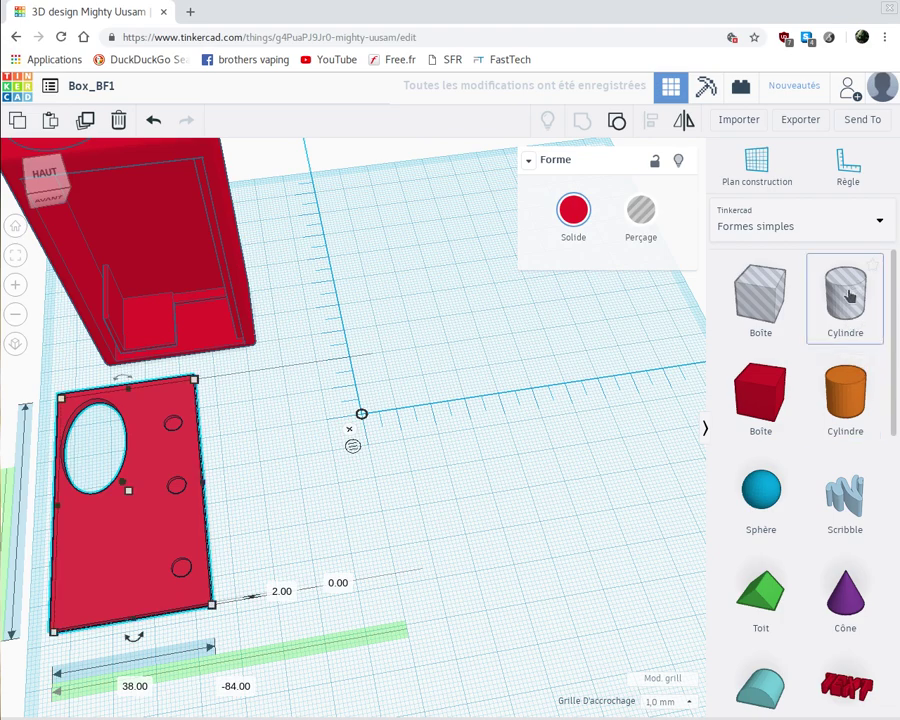
Place a hole cylinder near the ruler origin and size it to 12 mm by 12 mm with a height of 1 mm.
left_click_drag(848, 294, 362, 418)
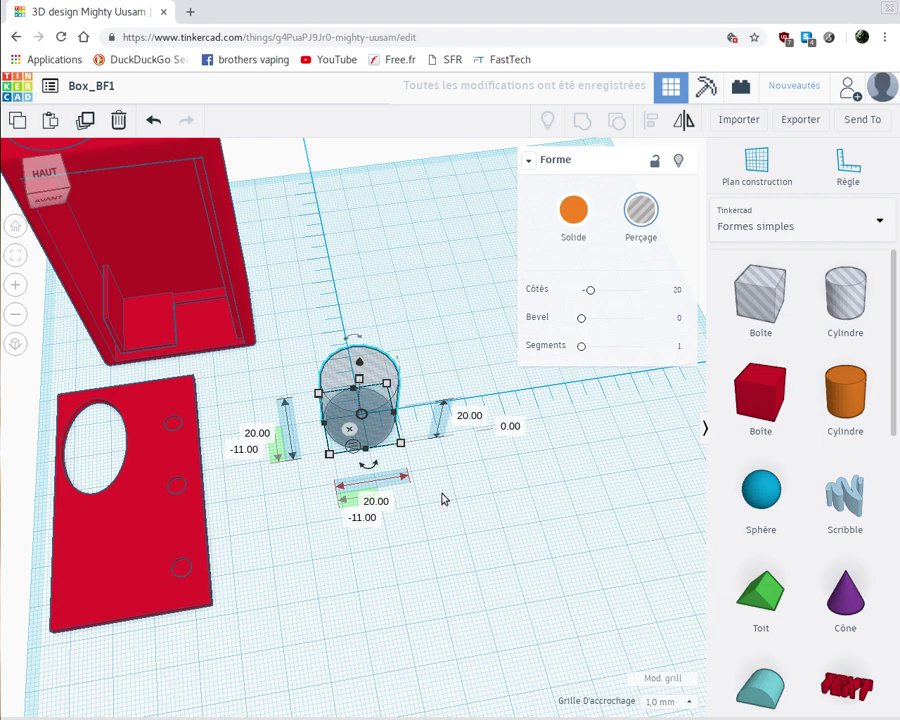
left_click(459, 421)
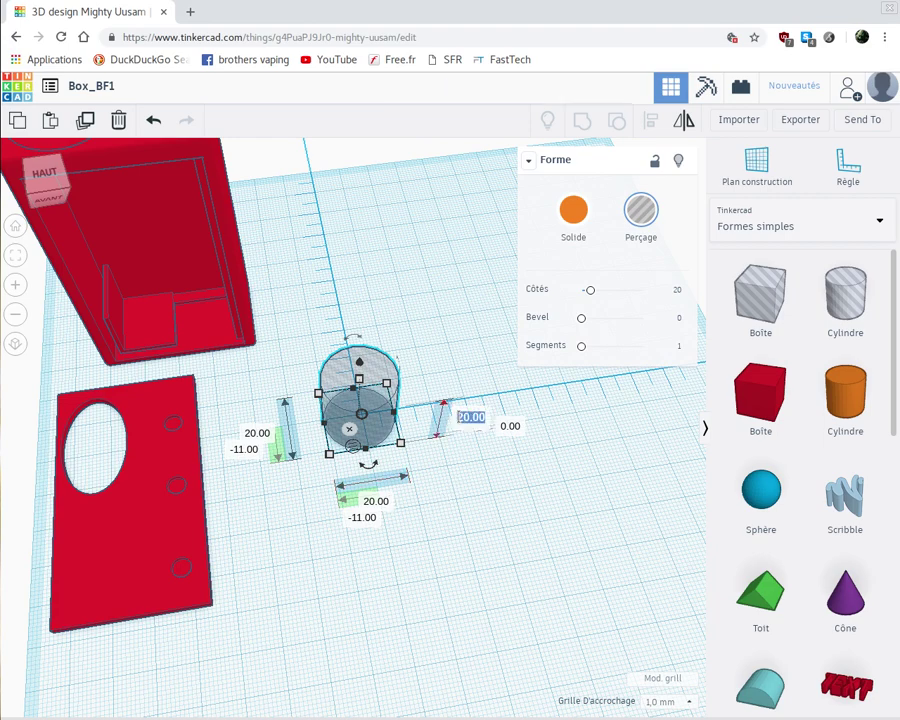
type("1")
key("Return")
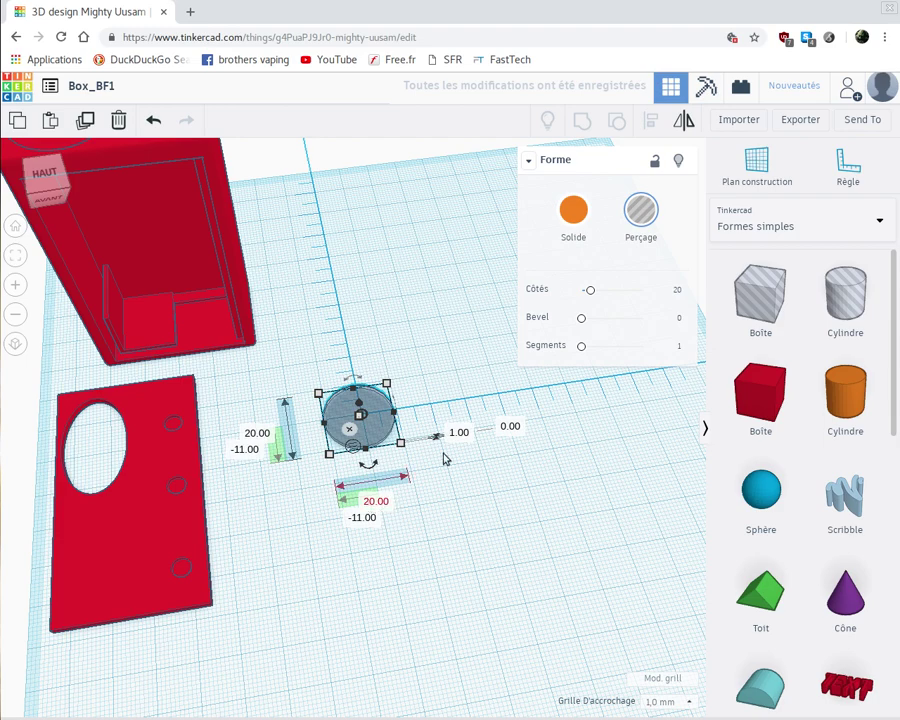
left_click(377, 501)
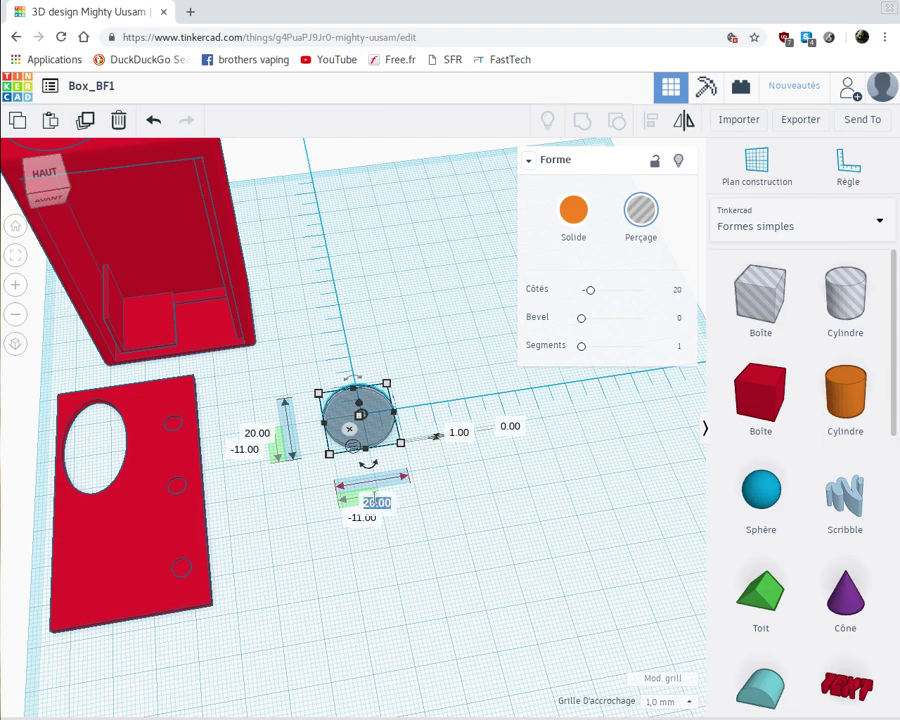
type("12")
key("Return")
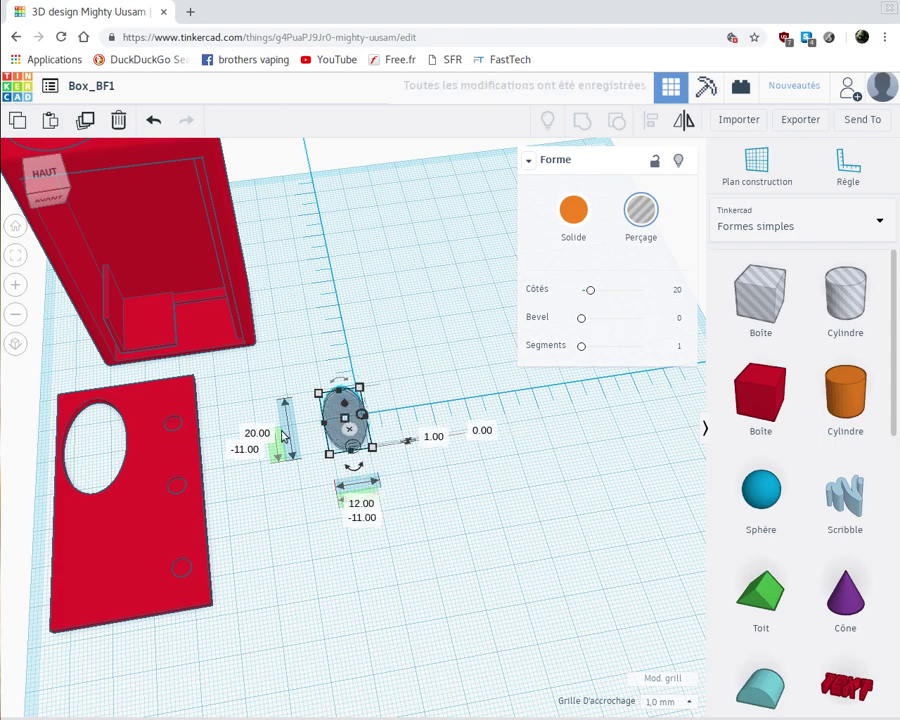
left_click(256, 432)
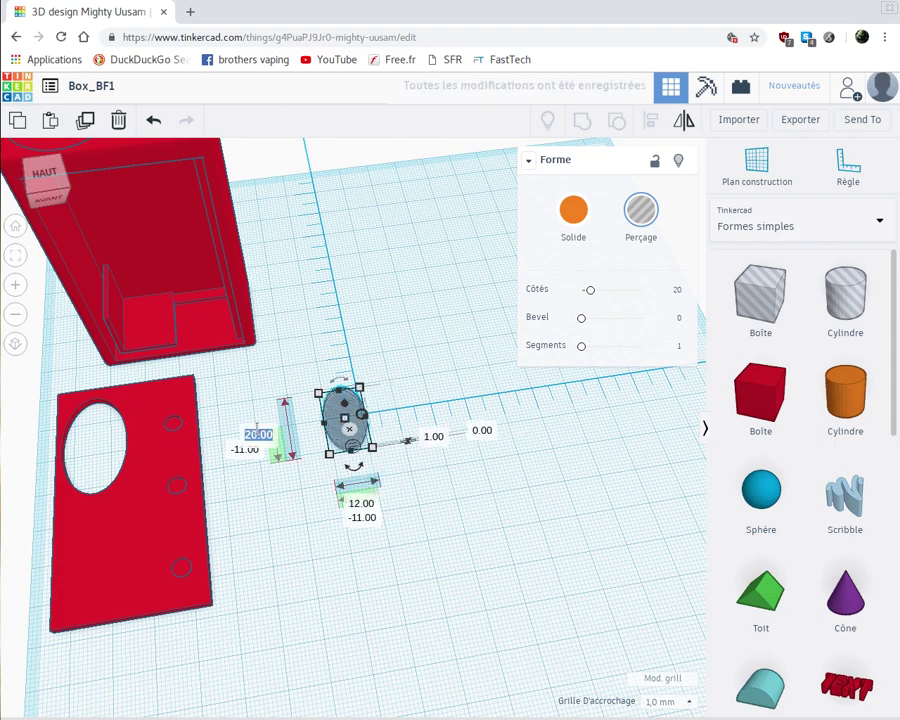
key("BackSpace")
type("12")
key("Return")
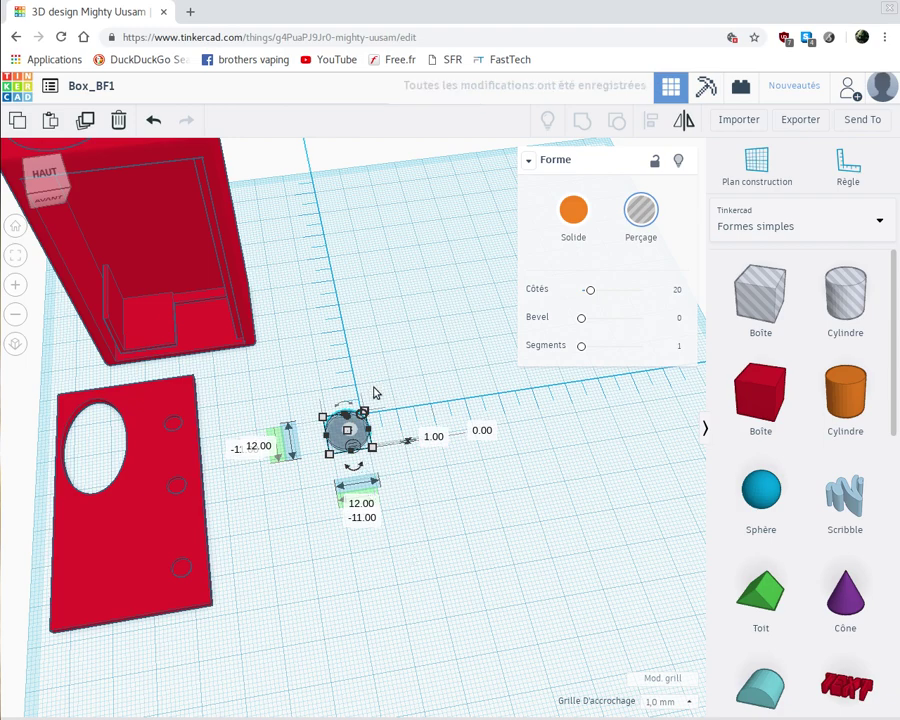
Center the flat hole cylinder on the ruler origin by setting both distances to -6 mm.
left_click(238, 455)
key("BackSpace")
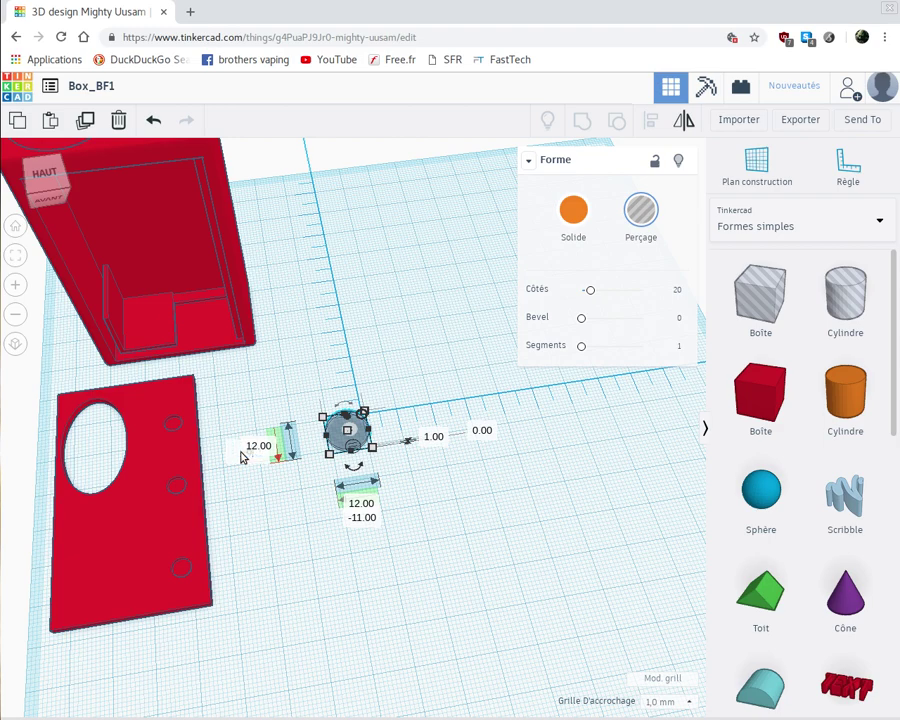
type("-6")
key("Return")
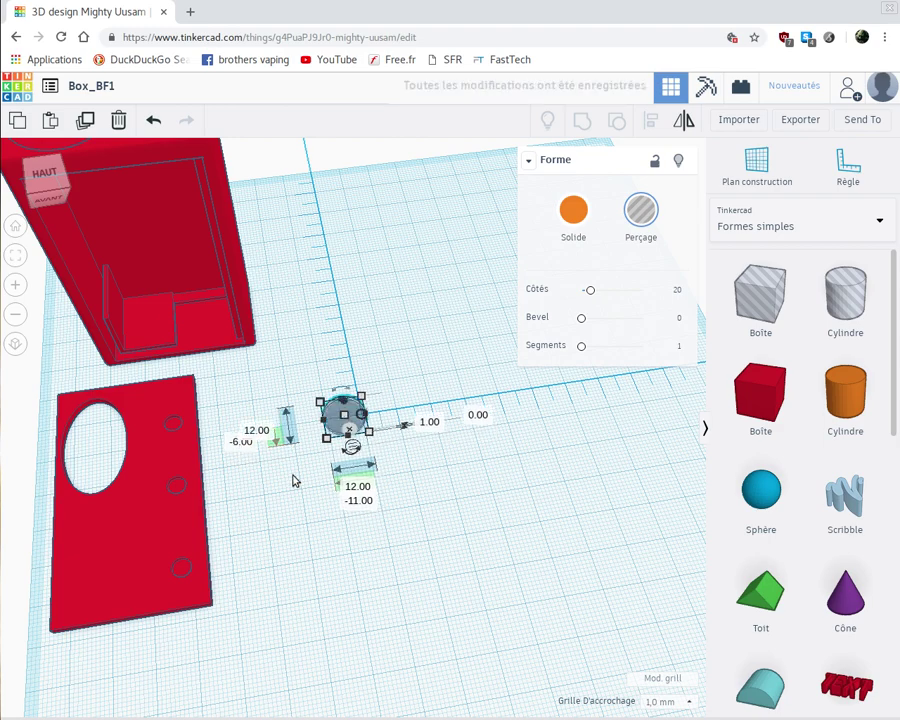
left_click(362, 501)
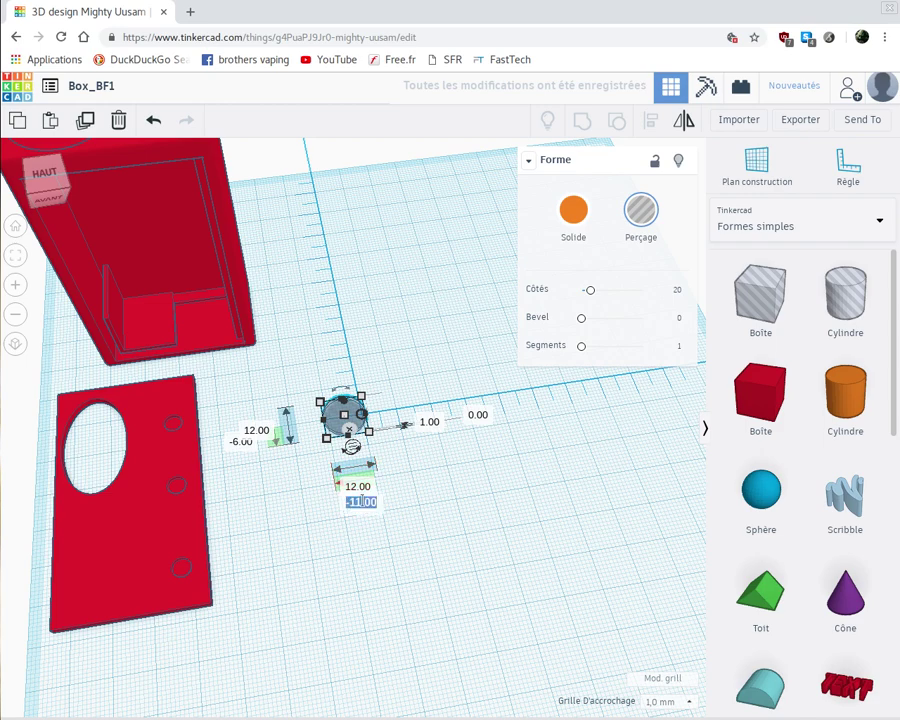
key("BackSpace")
type("-6")
key("Return")
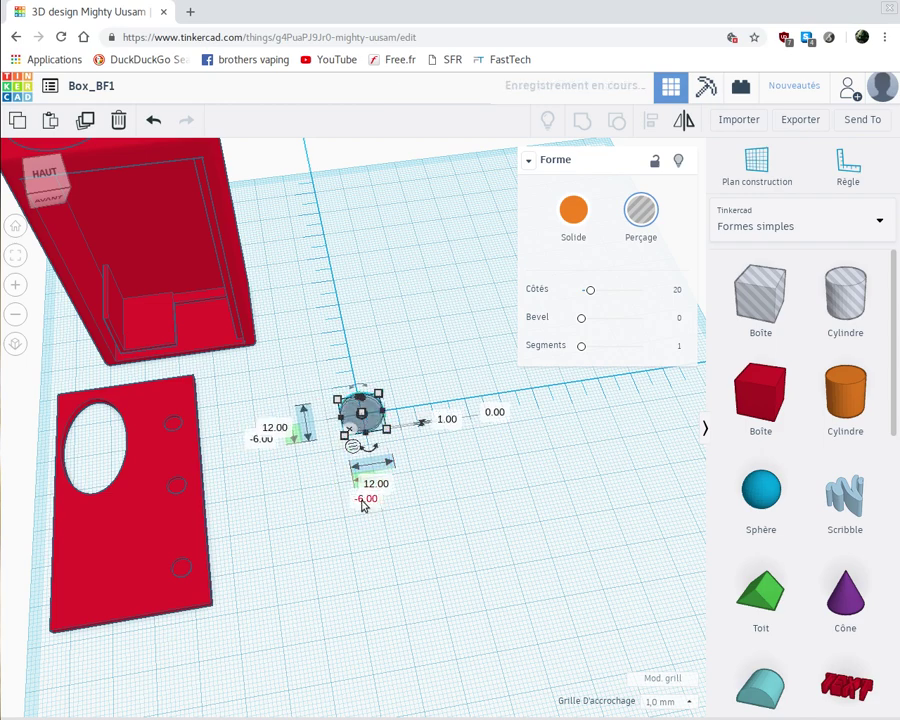
left_click(502, 465)
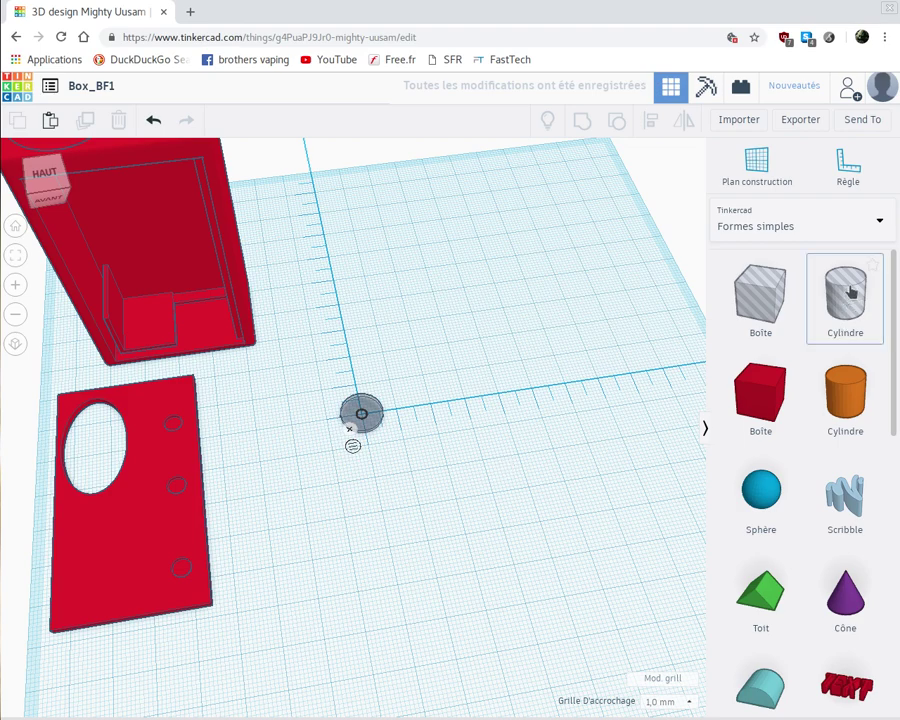
Add a second hole cylinder beside the flat one, sized 10 mm by 10 mm with a height of 5 mm.
left_click_drag(851, 291, 466, 412)
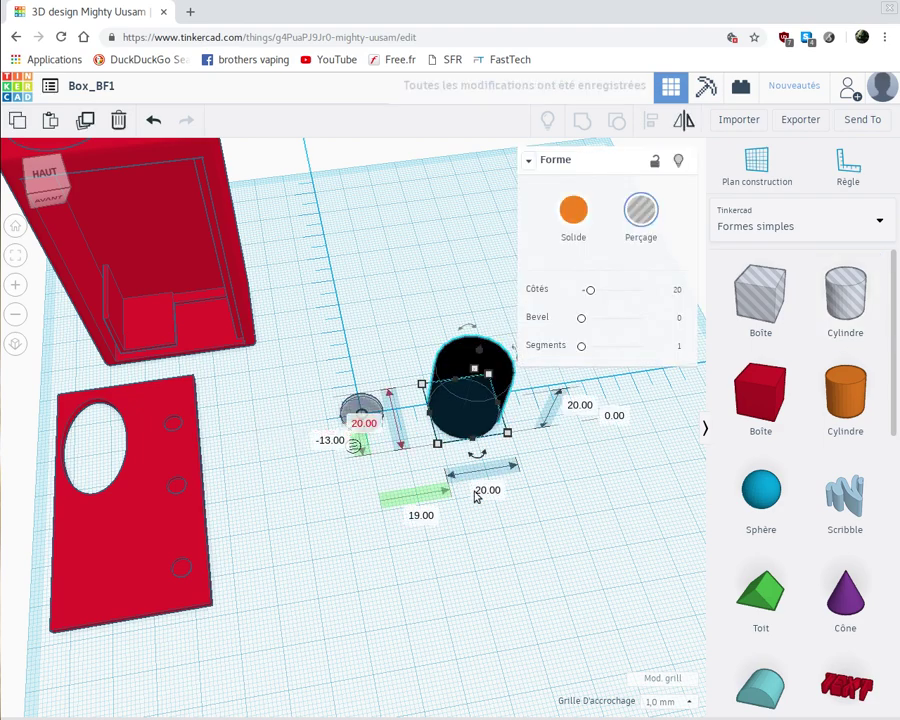
left_click(485, 493)
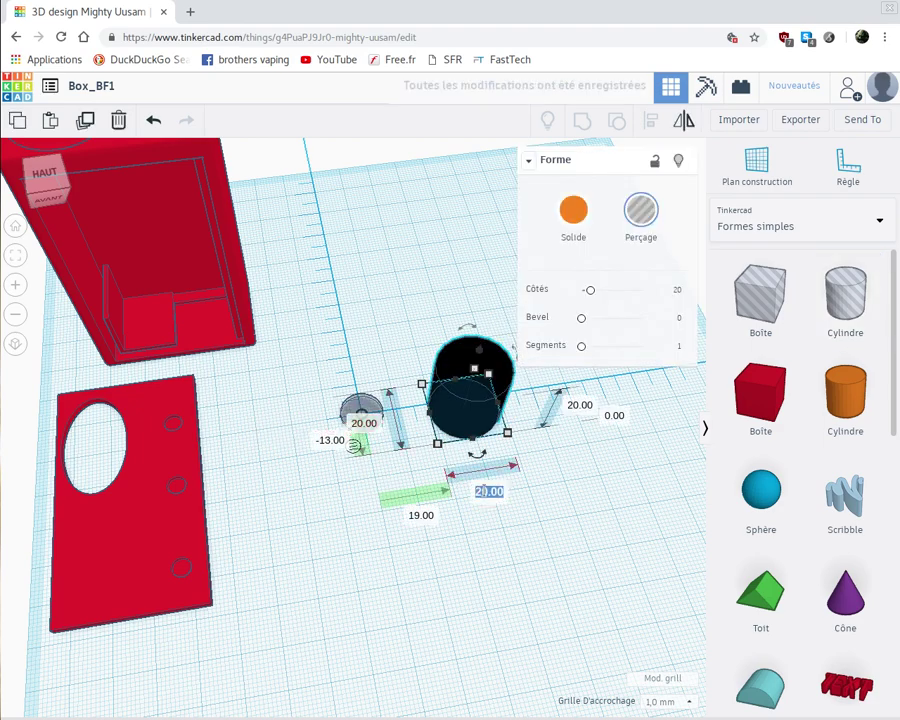
type("10")
key("Tab")
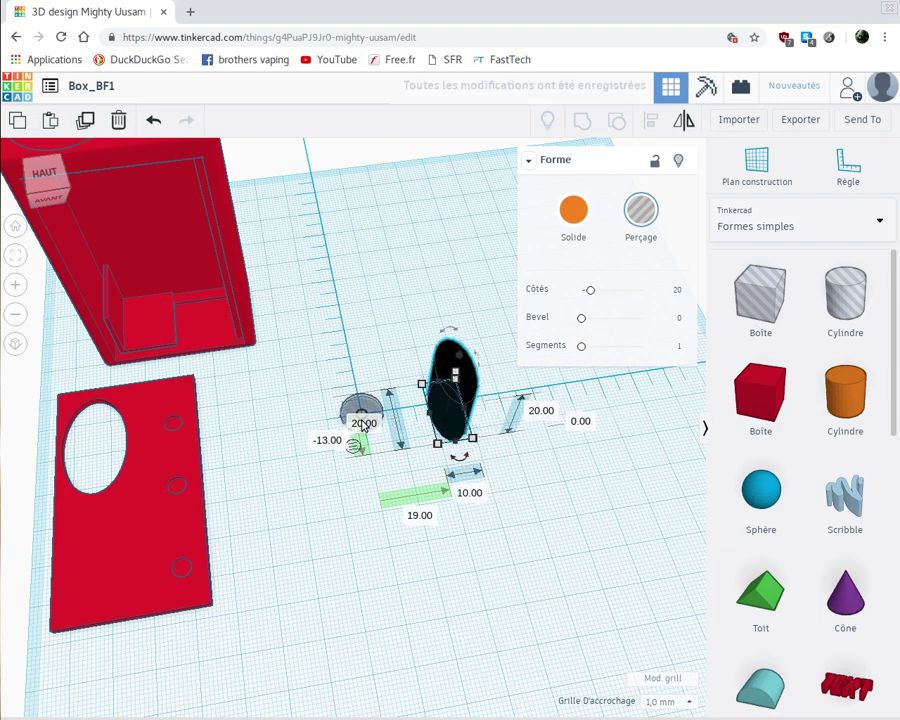
type("10")
key("Return")
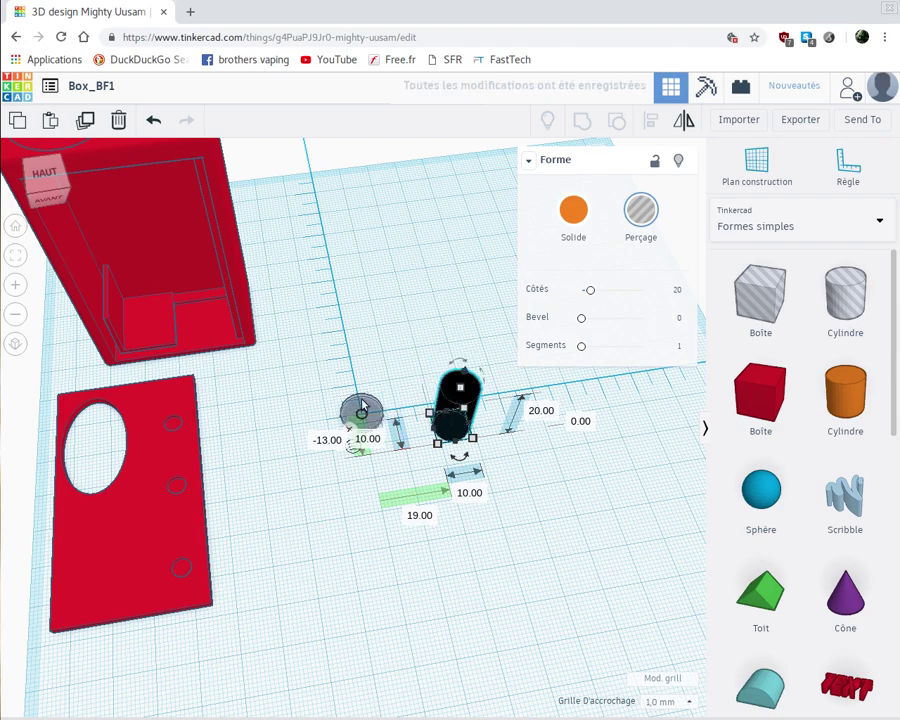
left_click(541, 411)
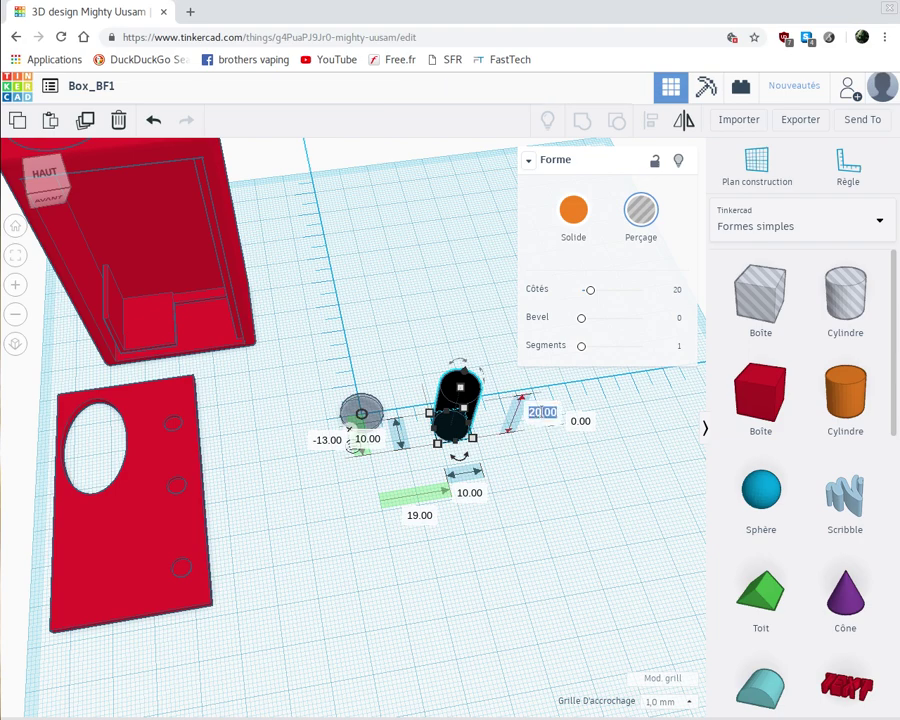
type("5")
key("Return")
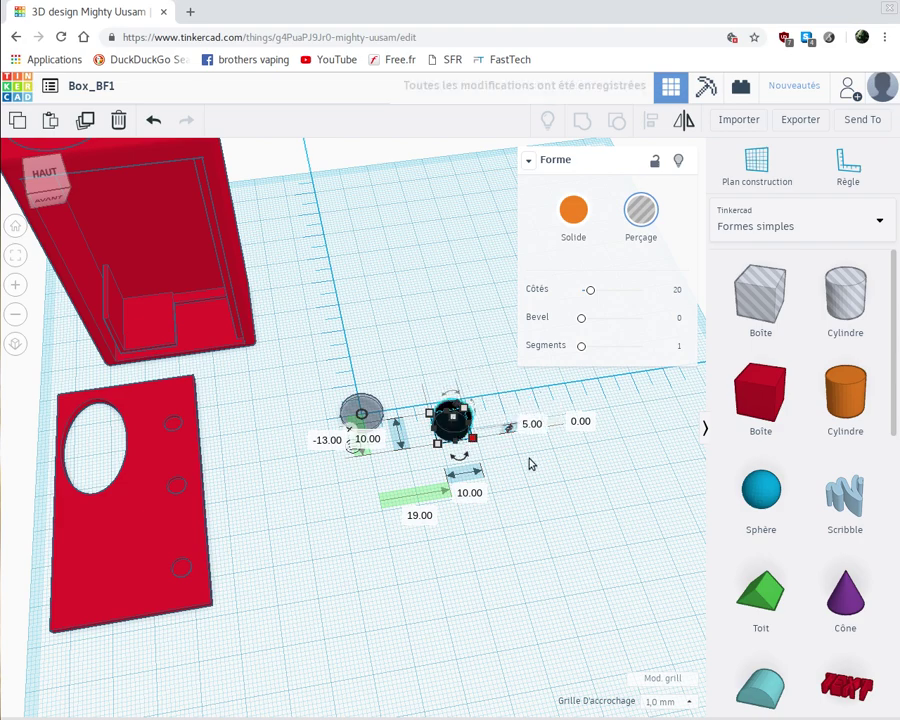
left_click(531, 463)
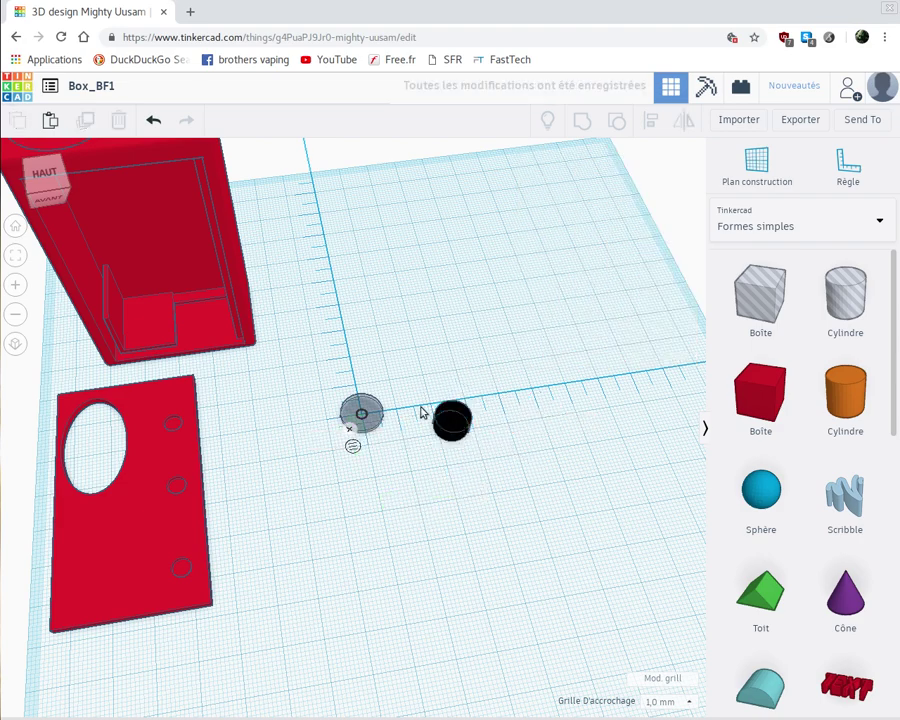
Center the 10 mm hole cylinder on the flat one, at -5 mm from the ruler origin in both directions.
left_click_drag(450, 418, 363, 403)
left_click_drag(358, 401, 369, 414)
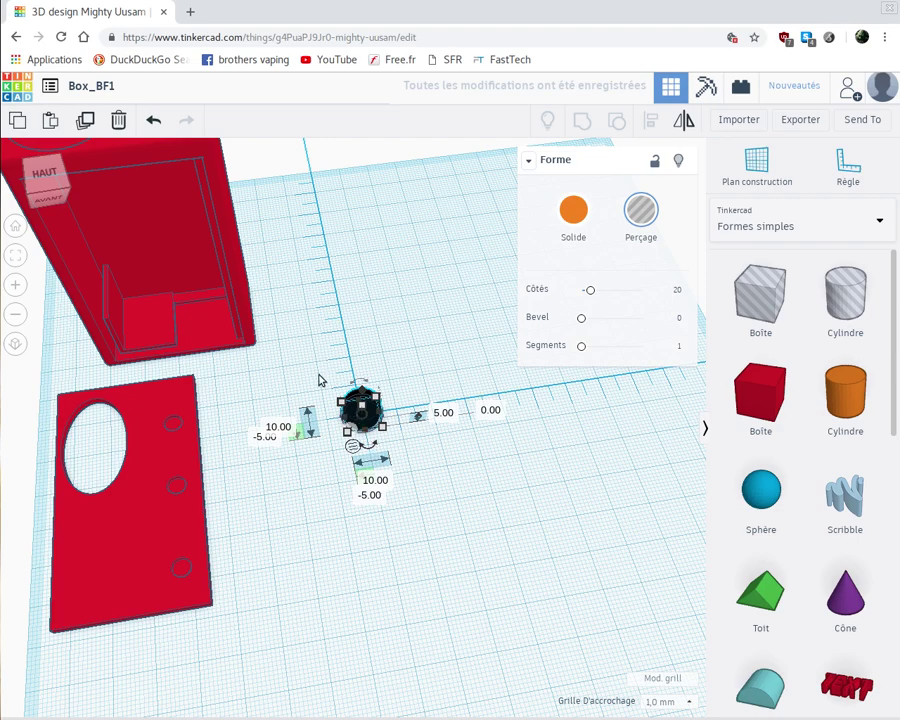
Duplicate the two stacked hole cylinders and move the copy to about 43 mm and 71 mm from the ruler origin.
left_click_drag(322, 379, 421, 464)
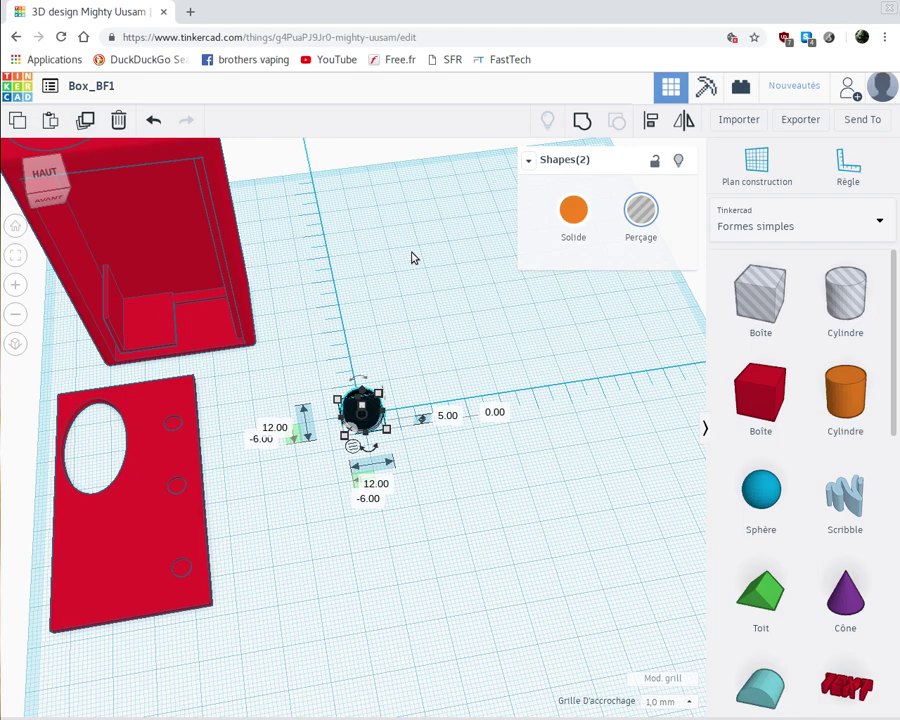
key("Right")
key("Right")
key("Right")
key("Right")
key("Right")
key("Right")
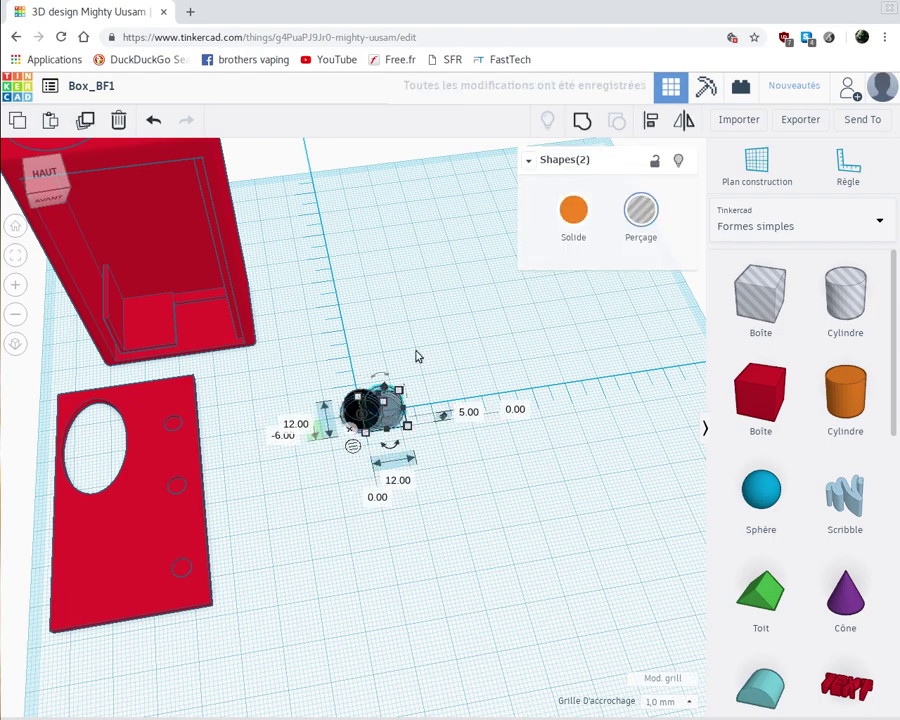
left_click_drag(387, 403, 468, 200)
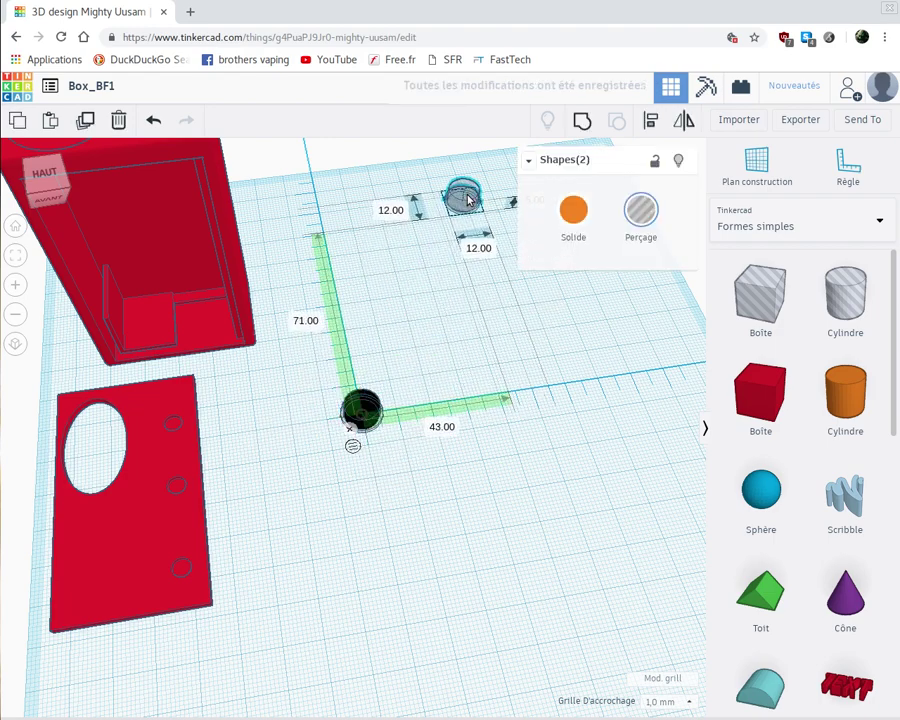
Group the two stacked hole cylinders at the ruler origin into one stepped button-shaped hole.
left_click(354, 417)
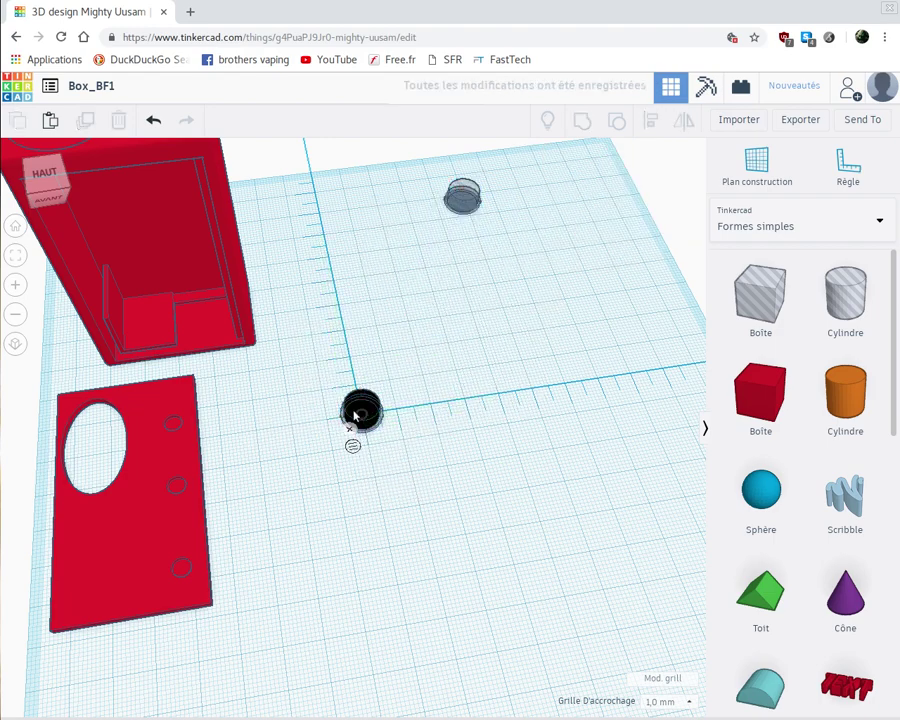
left_click(382, 432)
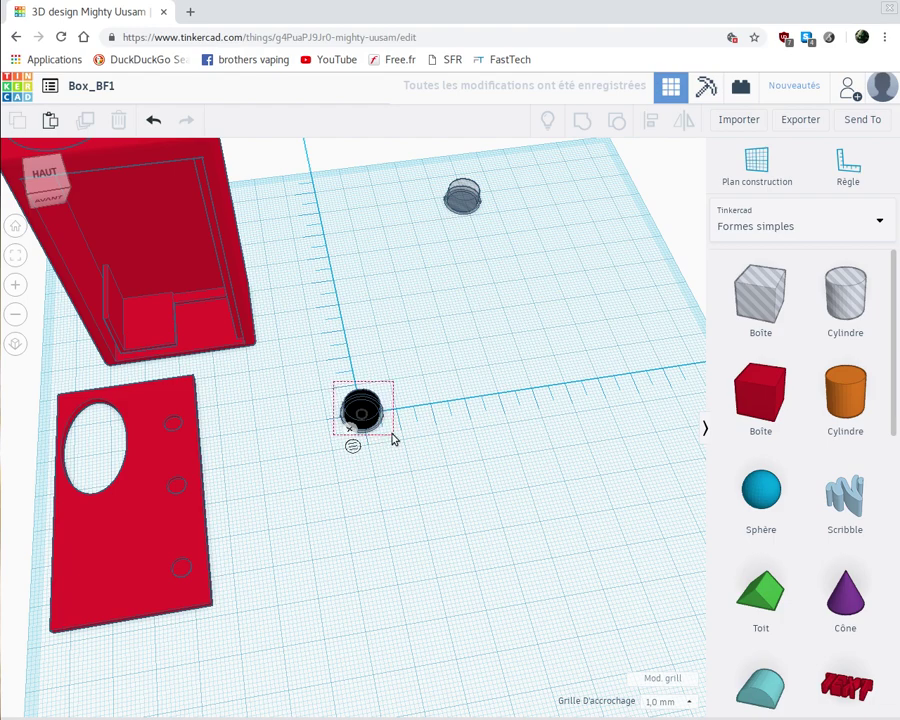
left_click(391, 435)
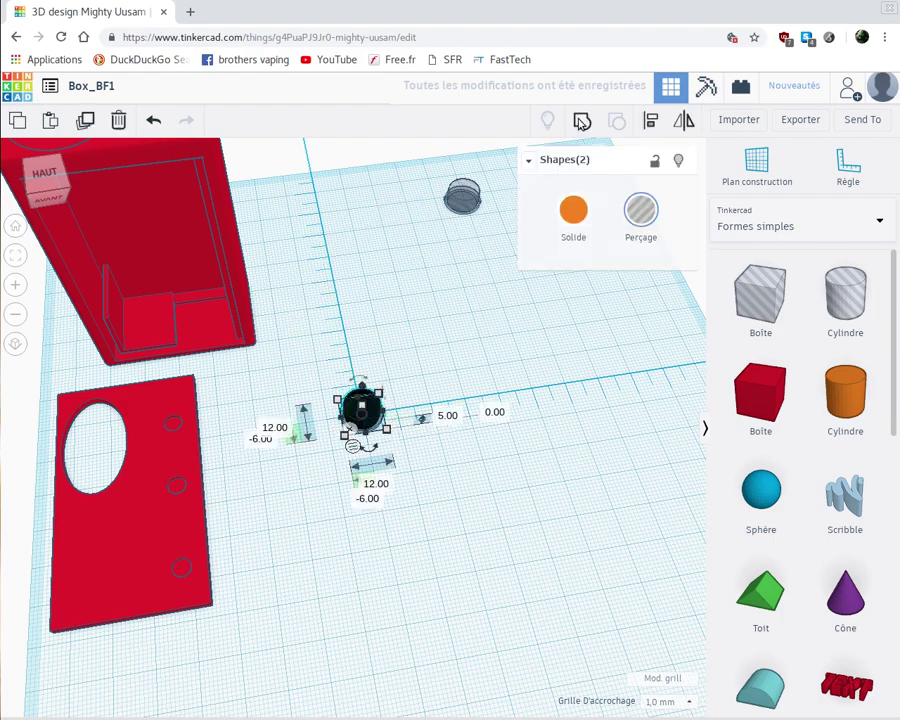
key("ctrl+g")
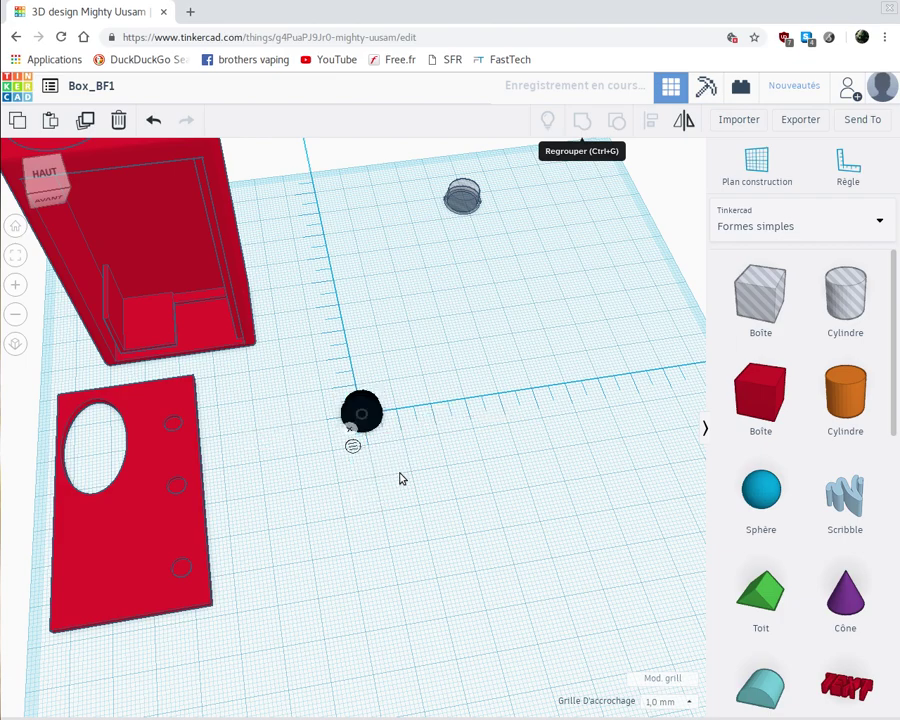
key("f")
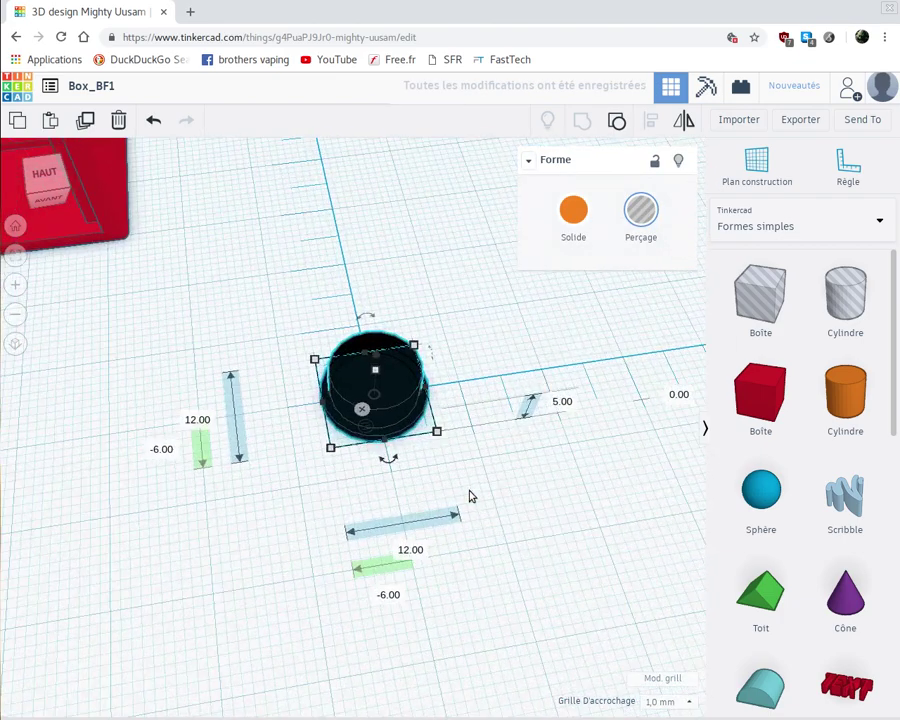
Rotate the grouped button-shaped hole by -90° so that it stands on its edge.
right_click_drag(437, 470, 398, 364)
mouse_move(398, 356)
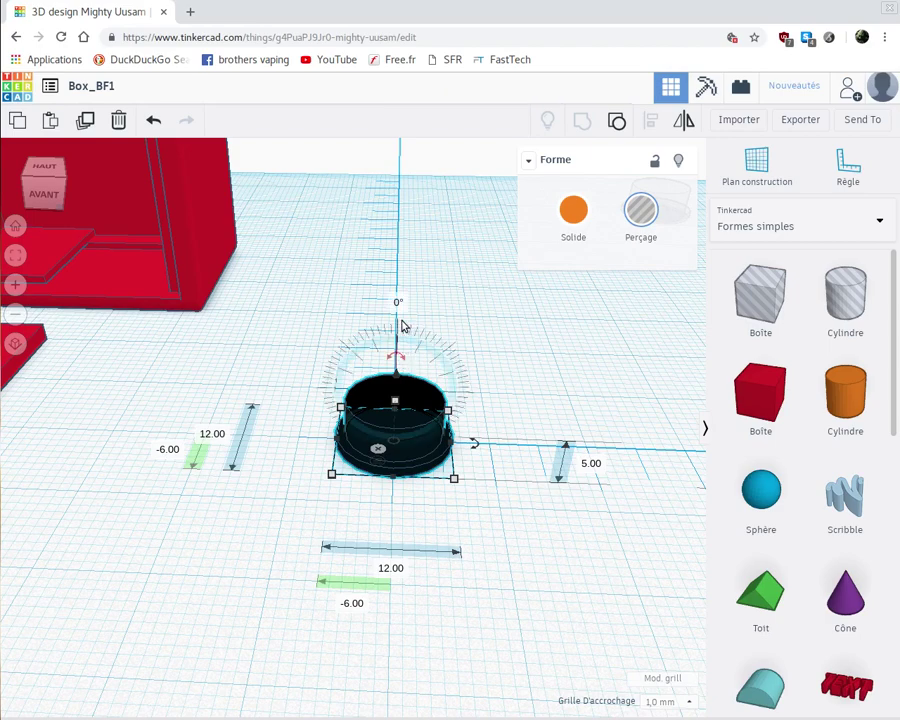
left_click(398, 304)
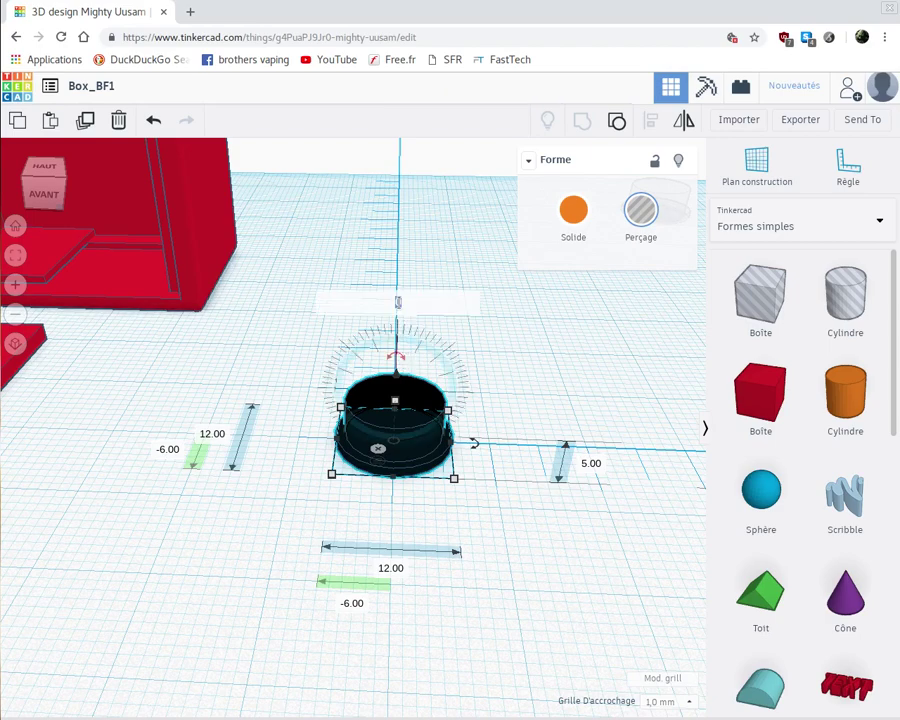
key("Return")
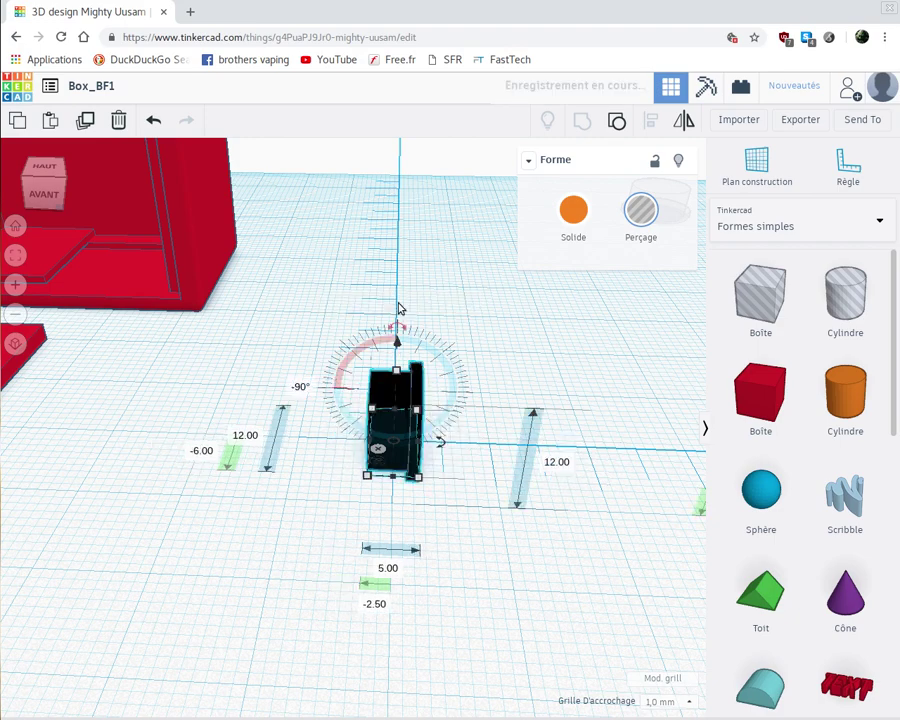
left_click(273, 340)
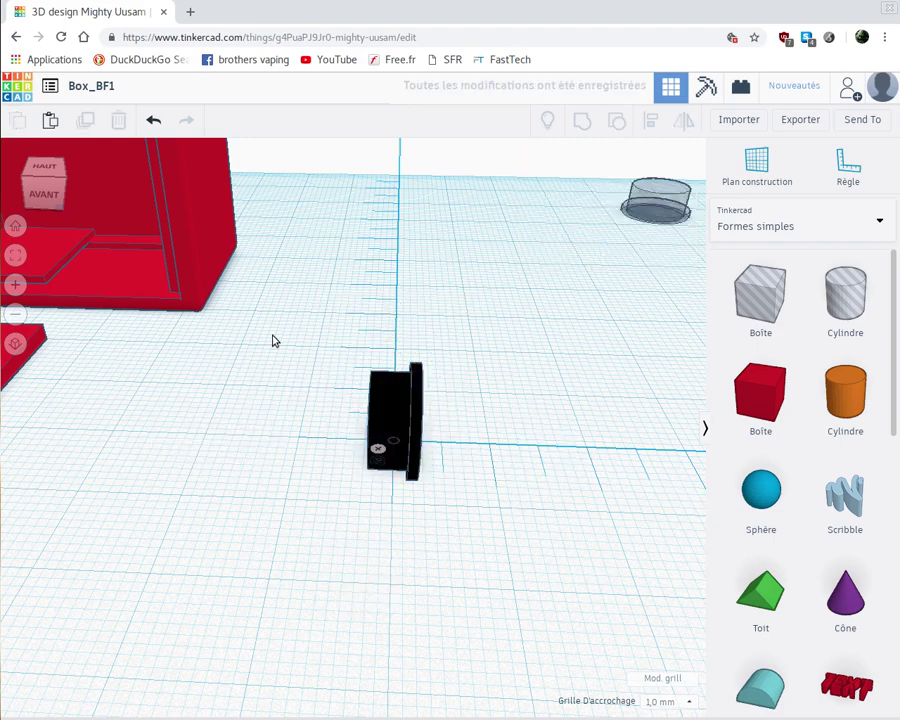
Raise the standing button-shaped hole to 16 mm above the workplane.
left_click(394, 408)
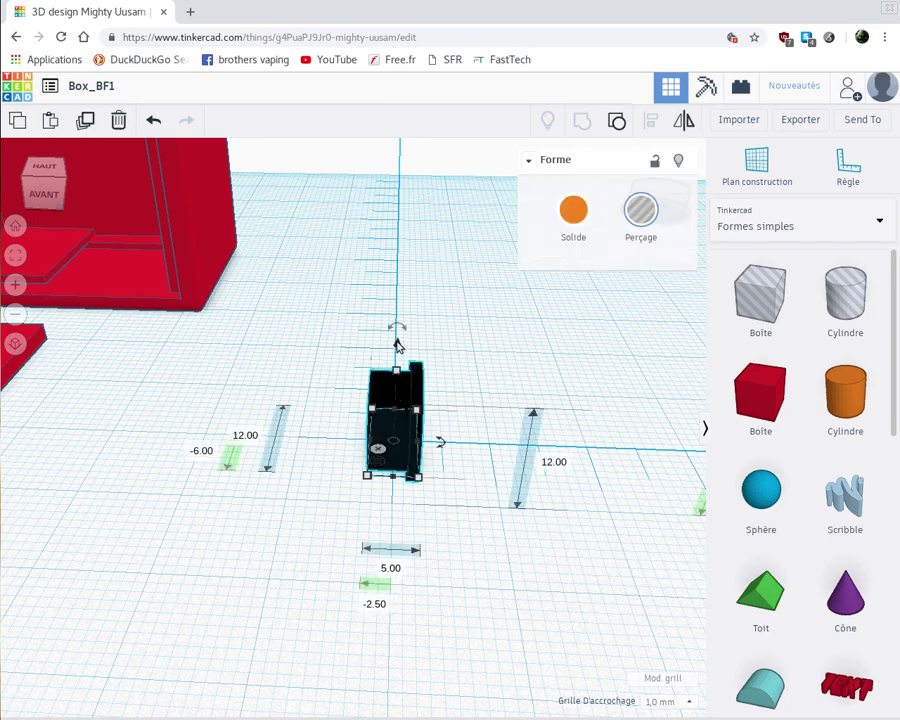
left_click_drag(397, 345, 394, 105)
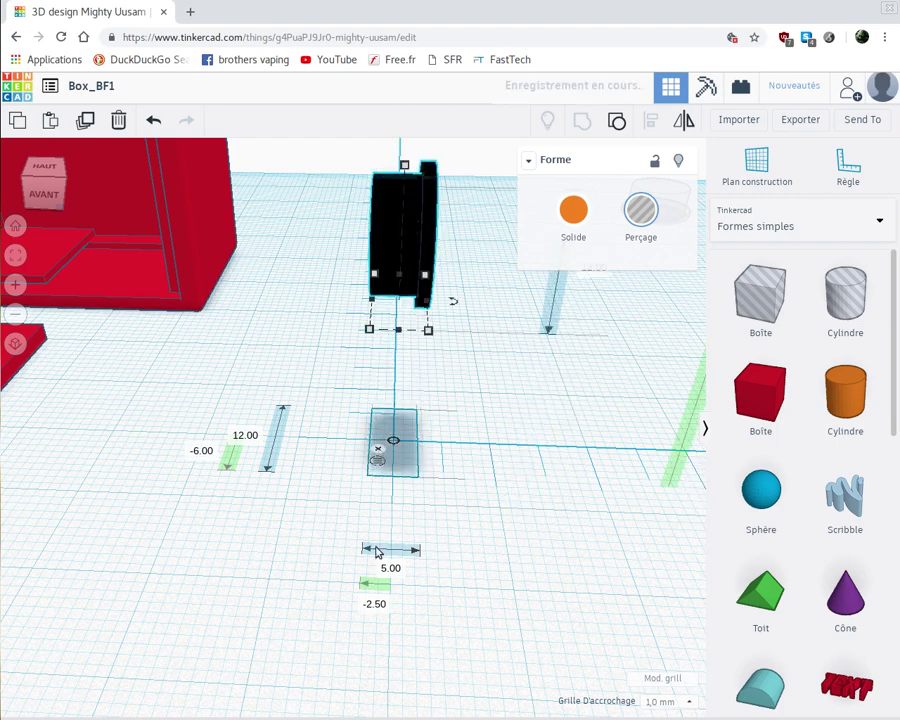
left_click(386, 607)
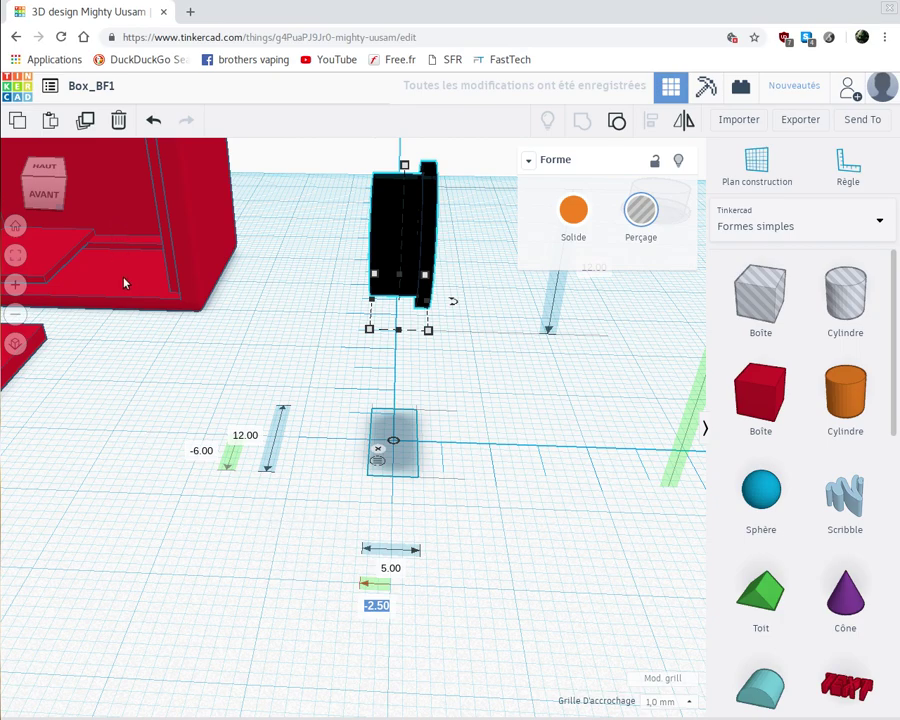
key("Return")
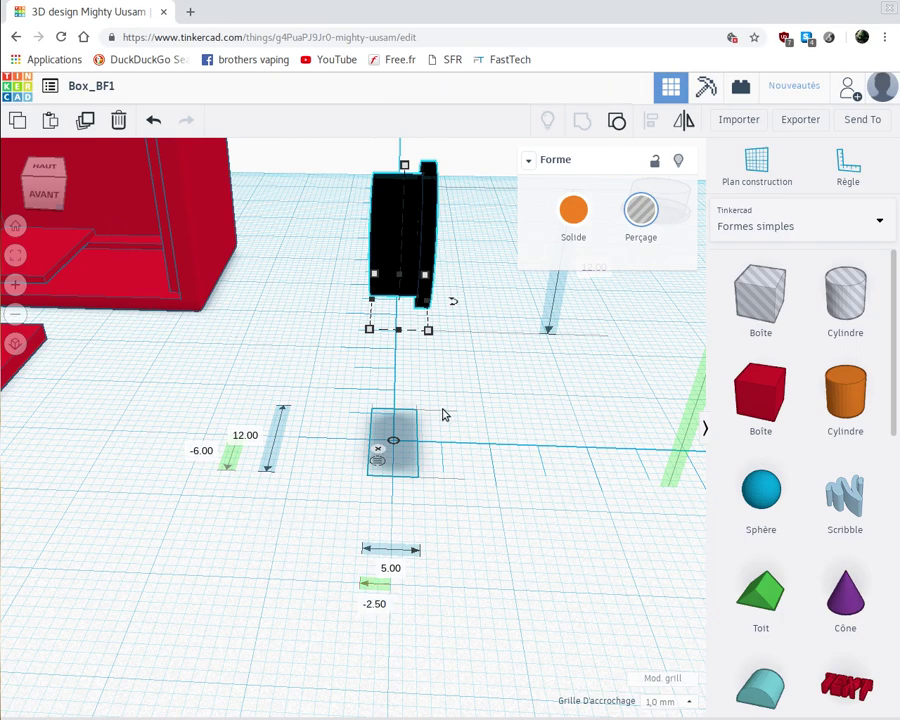
Move the box against the standing hole, at 0 mm and -12 mm from the ruler origin.
scroll(445, 414, "down", 5)
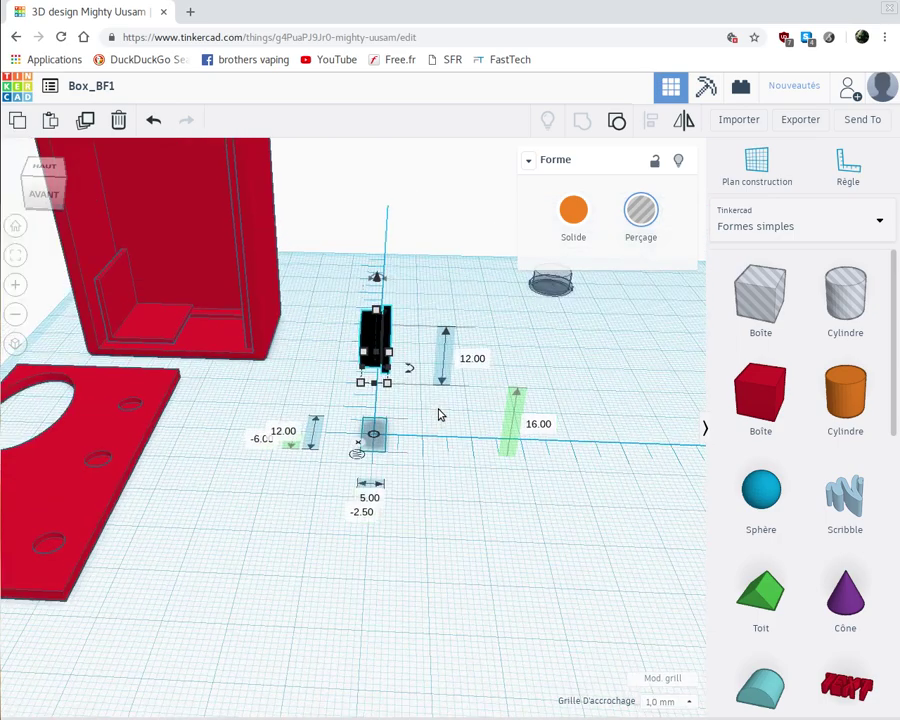
scroll(440, 414, "down", 5)
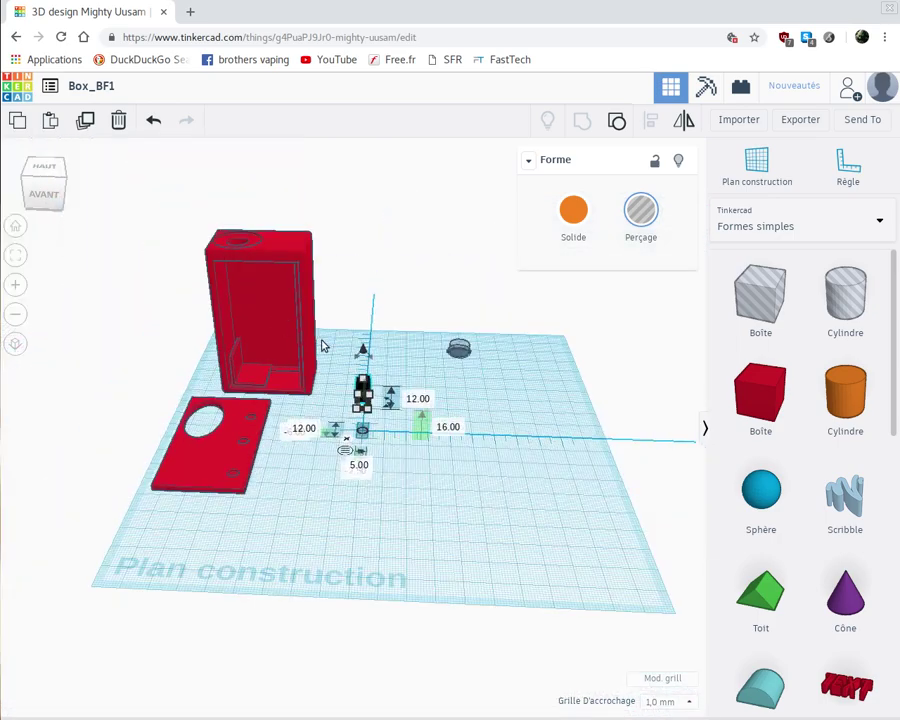
left_click_drag(322, 346, 392, 330)
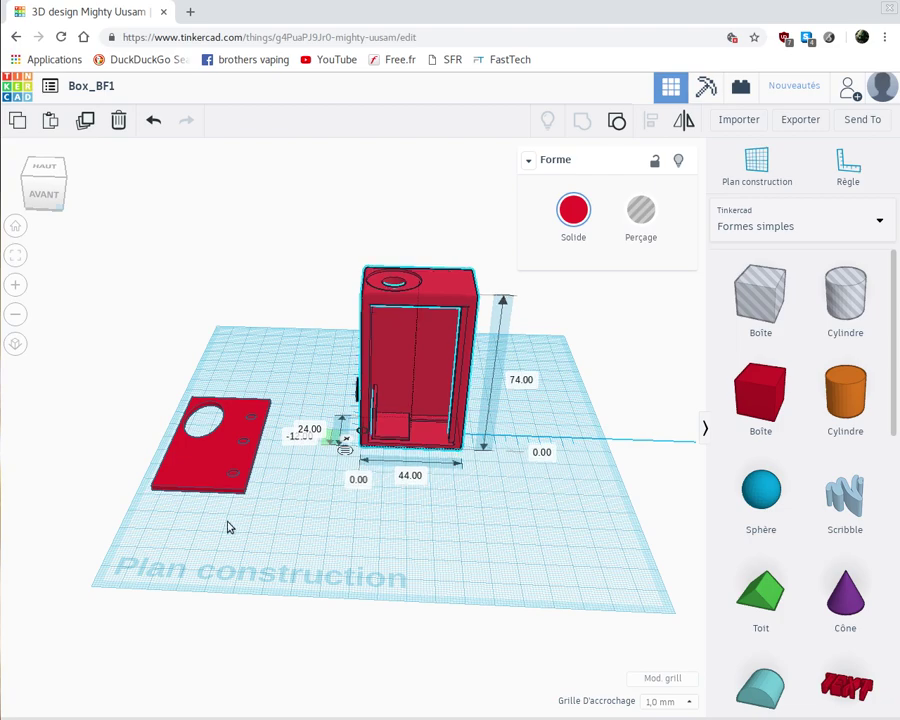
Raise the button-shaped hole along the box's side wall to 50 mm above the workplane.
right_click_drag(337, 532, 391, 525)
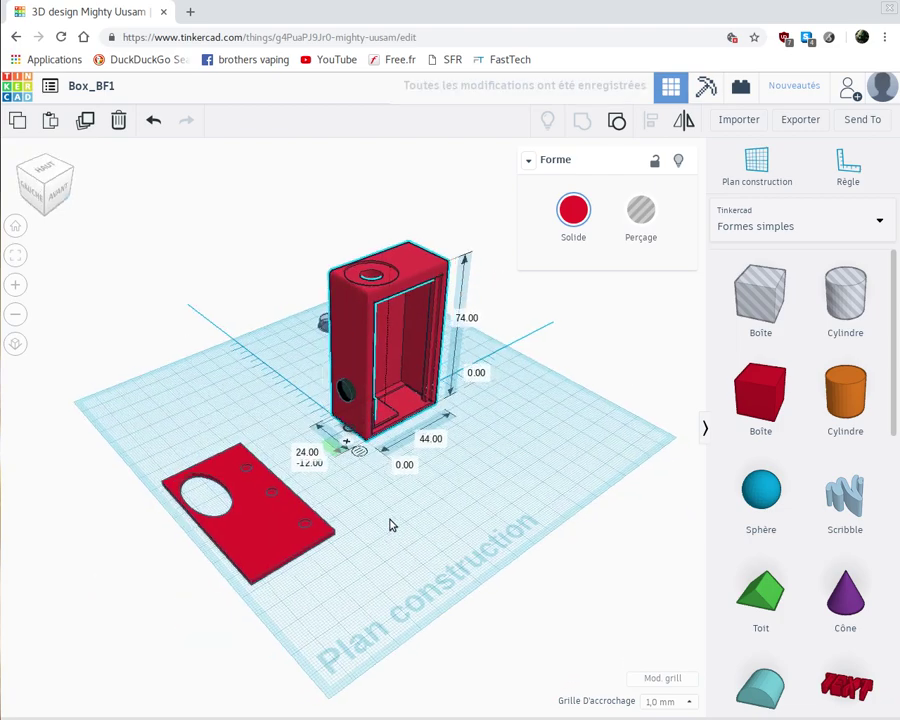
left_click(354, 403)
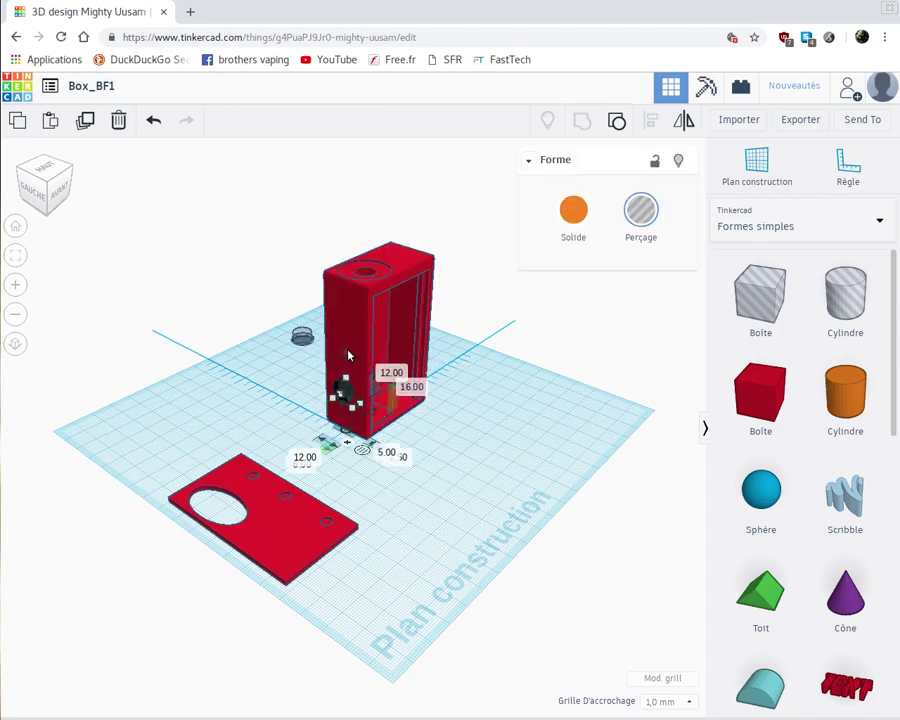
left_click_drag(348, 323, 348, 284)
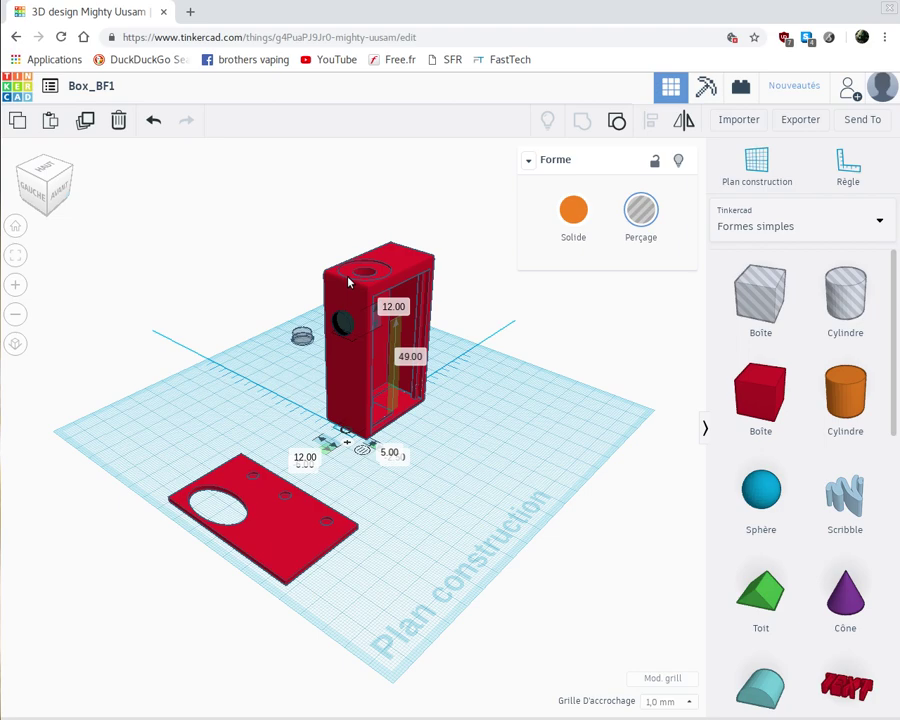
left_click_drag(348, 283, 348, 282)
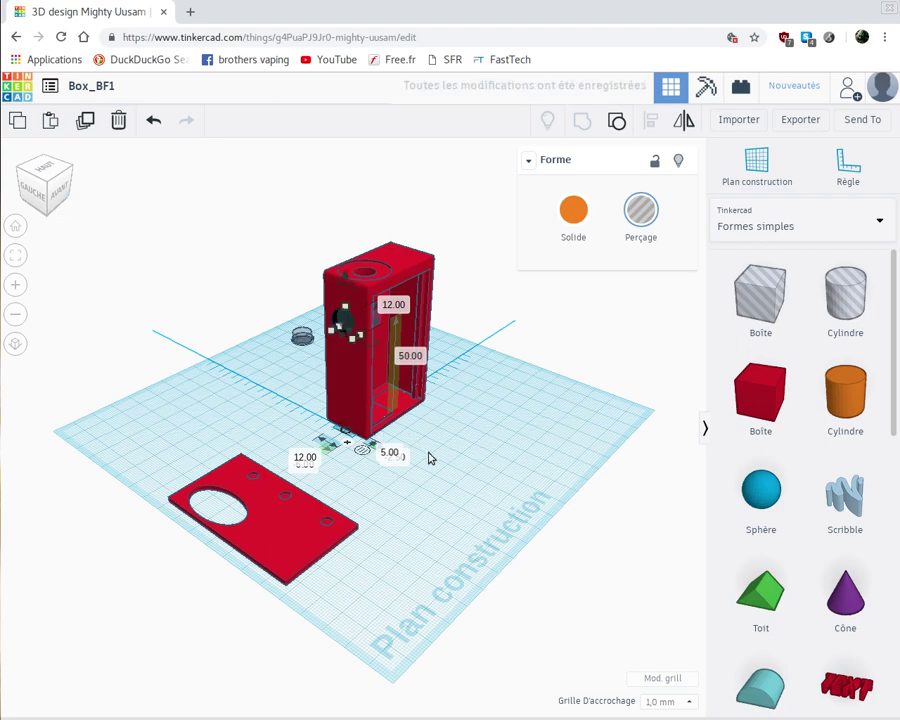
Place the button-shaped hole at -2 mm across the box's side wall and group it with the box to cut the button opening.
right_click_drag(428, 456, 338, 482)
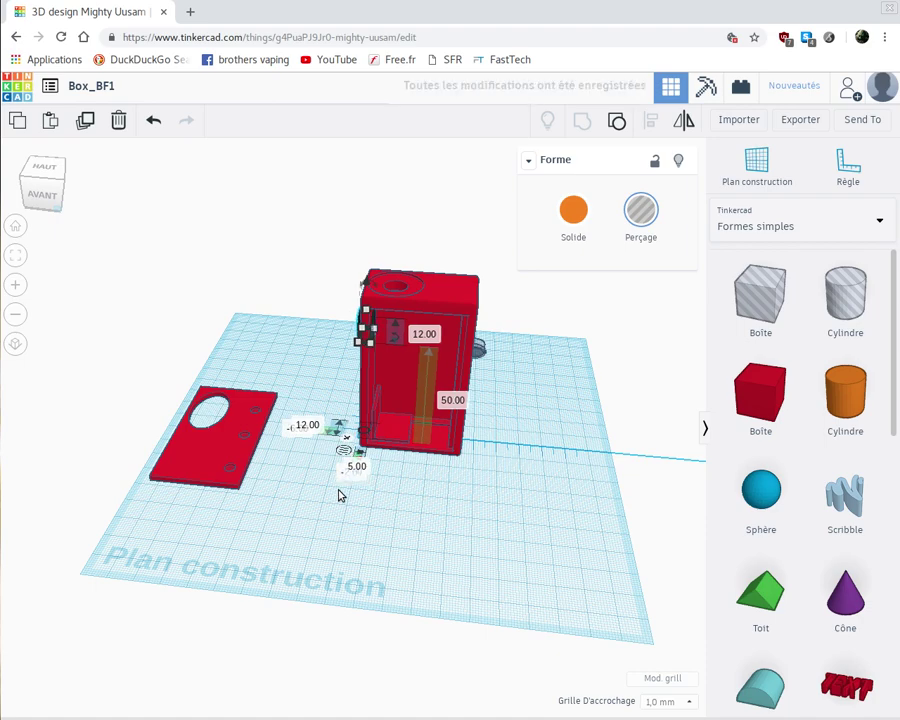
scroll(350, 480, "up", 4)
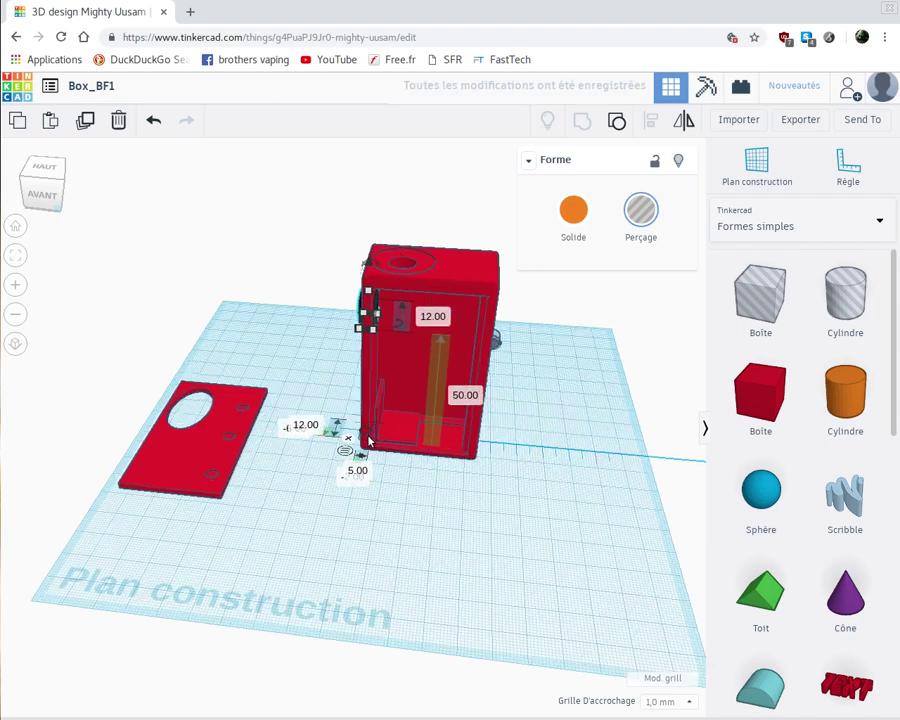
scroll(368, 440, "up", 2)
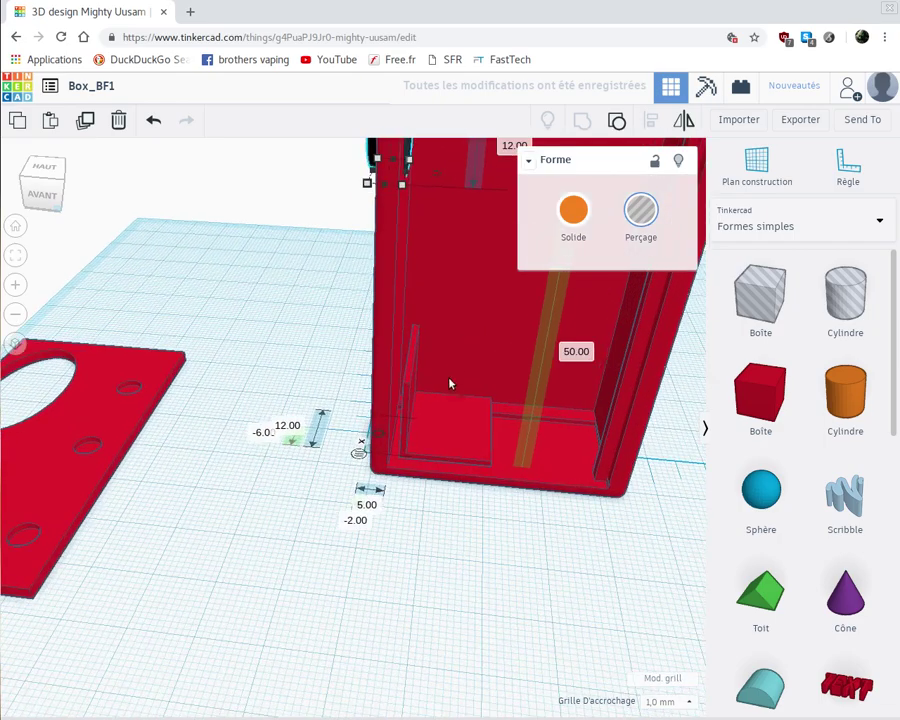
middle_click_drag(449, 384, 442, 422)
right_click_drag(413, 473, 484, 482)
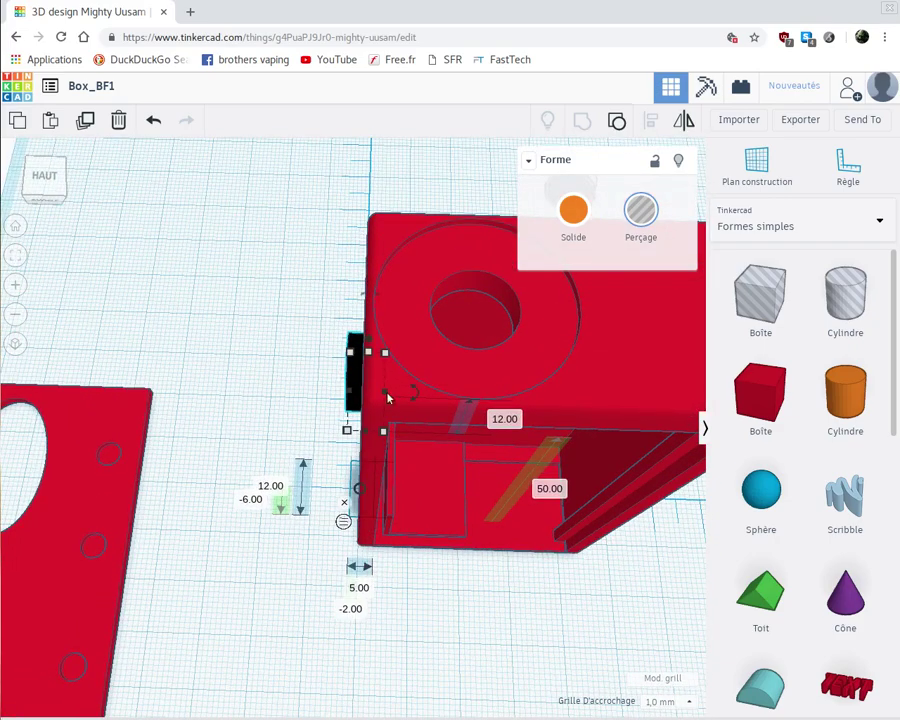
left_click(421, 467, "shift")
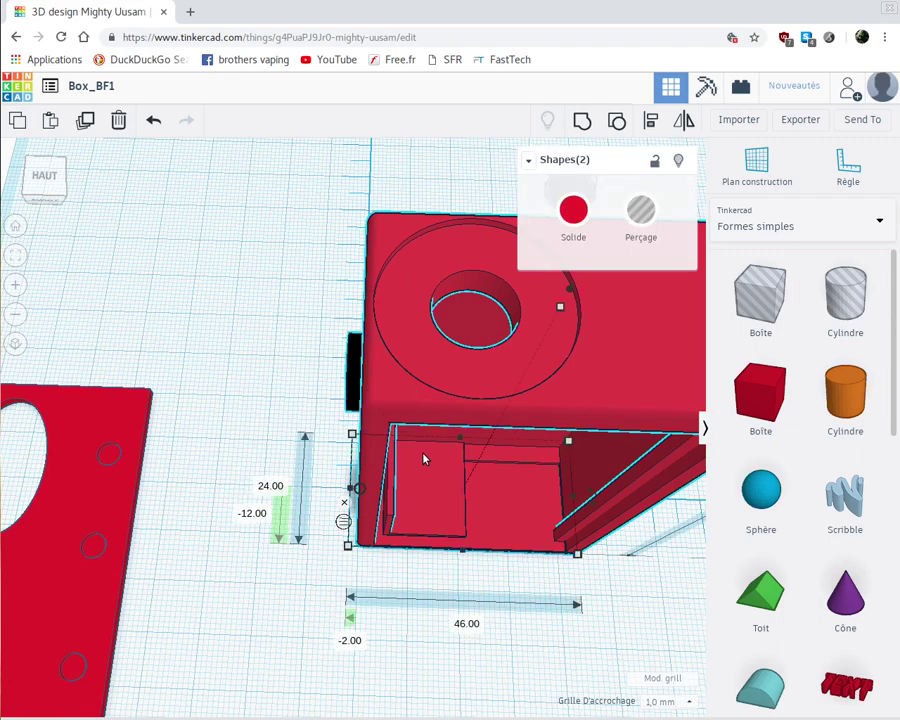
left_click(584, 122)
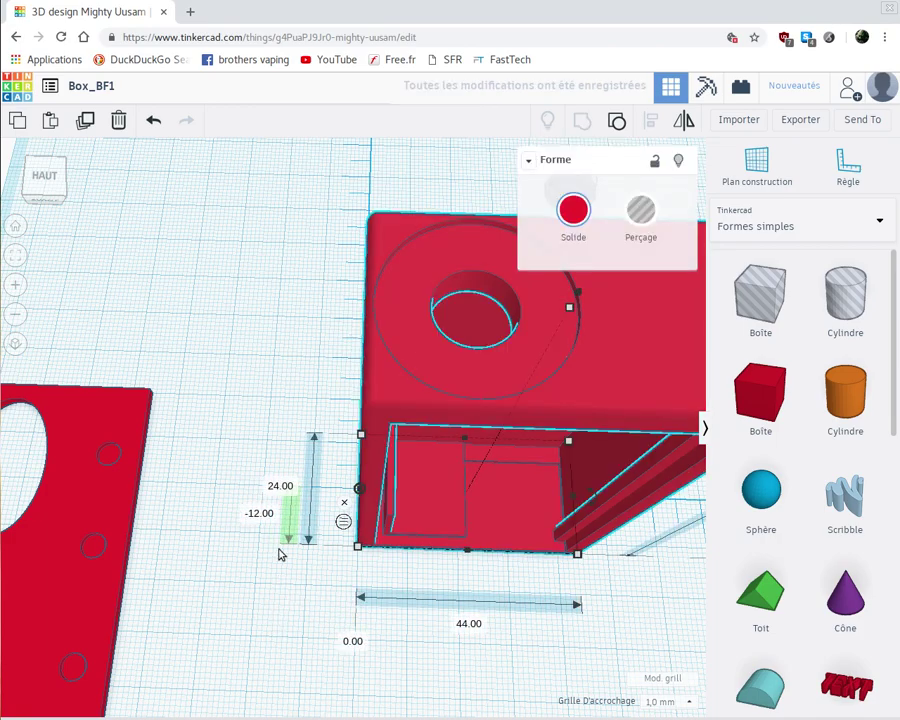
right_click_drag(279, 553, 201, 546)
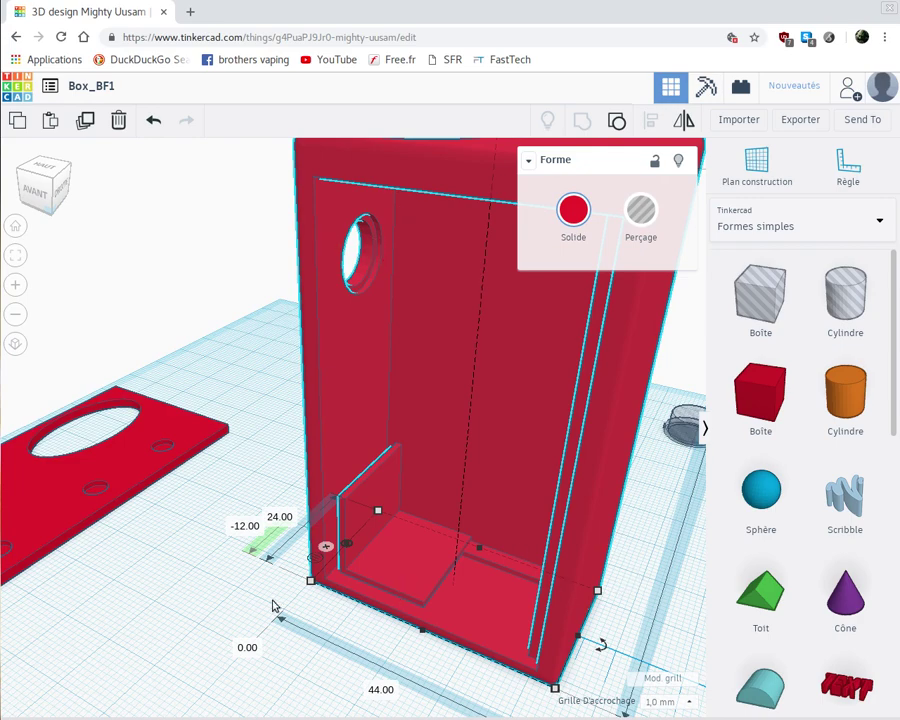
key("f")
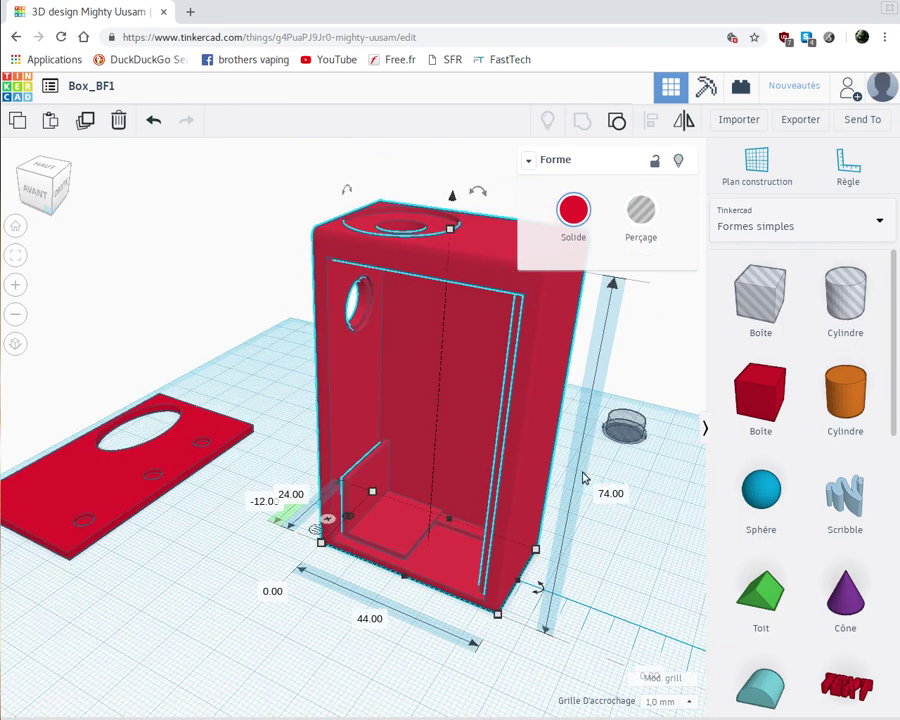
left_click(655, 470)
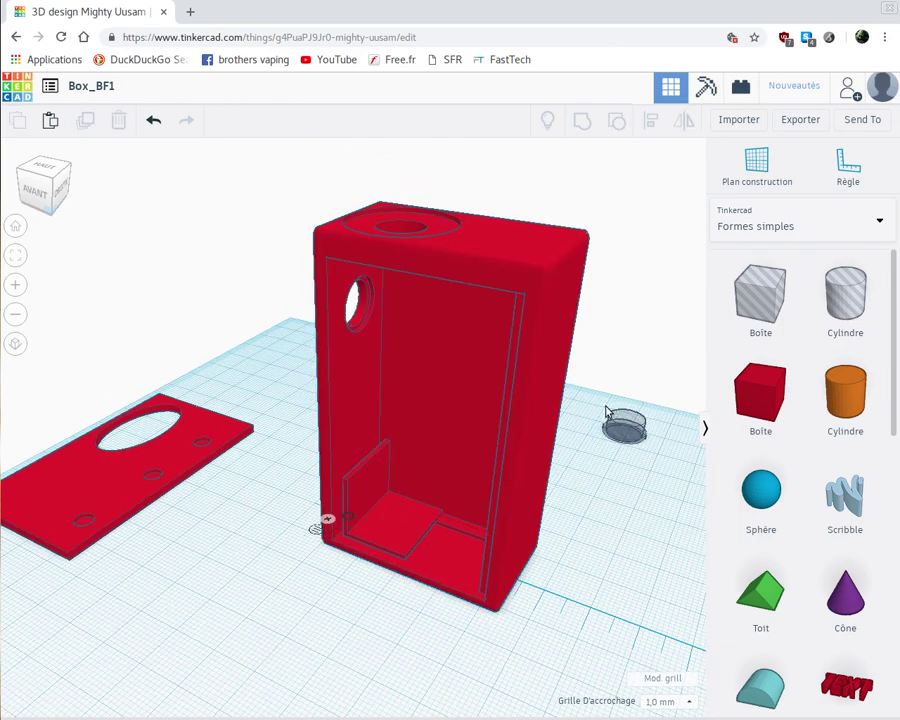
Move the spare pair of stacked hole cylinders in front of the box, at -10 mm and -48 mm from the ruler origin.
left_click_drag(663, 469, 395, 656)
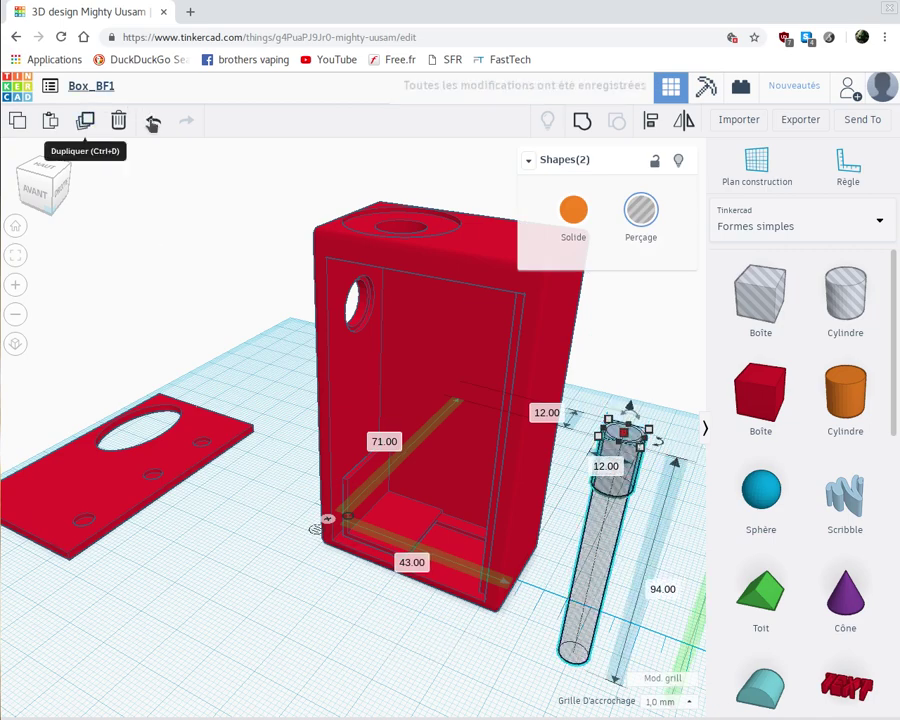
left_click(154, 120)
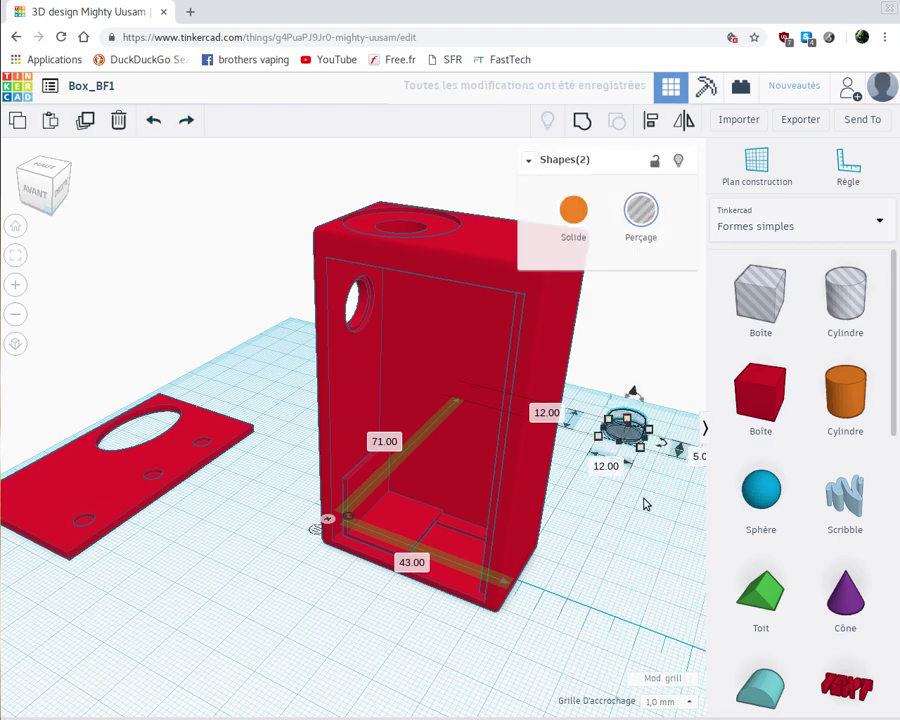
right_click_drag(644, 498, 622, 532)
left_click_drag(640, 385, 684, 455)
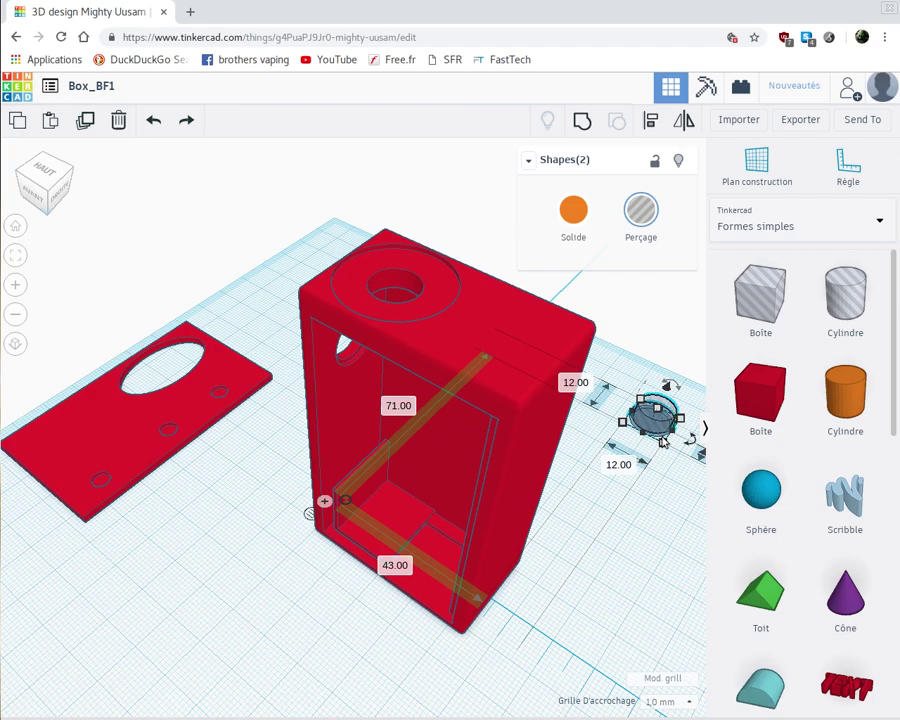
left_click_drag(652, 418, 255, 597)
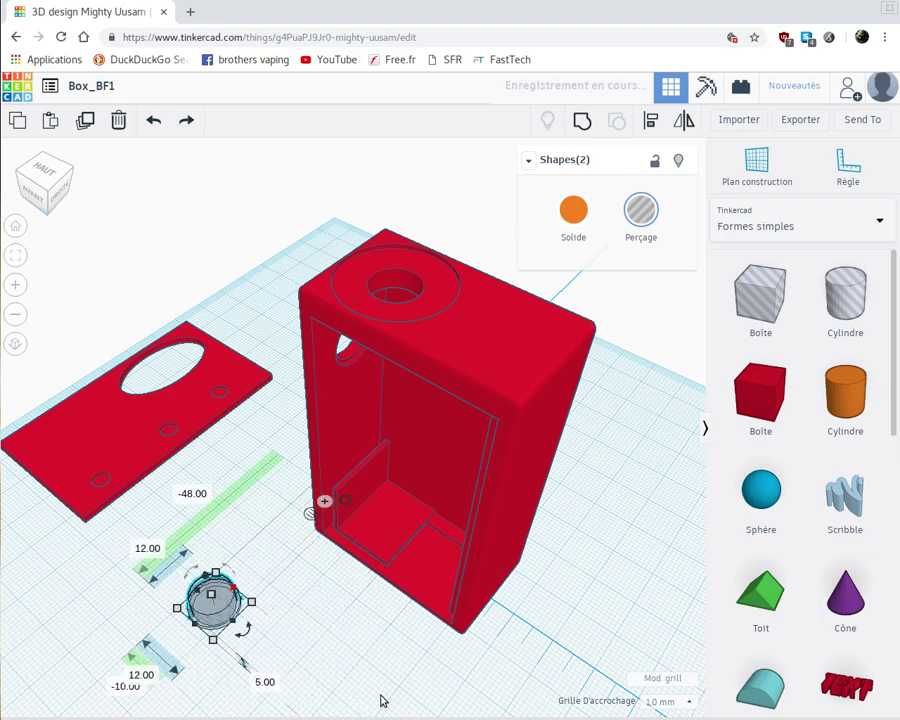
Round the edges of the spare 10 mm hole cylinder with a bevel of 1 and 10 segments.
right_click_drag(482, 702, 518, 588)
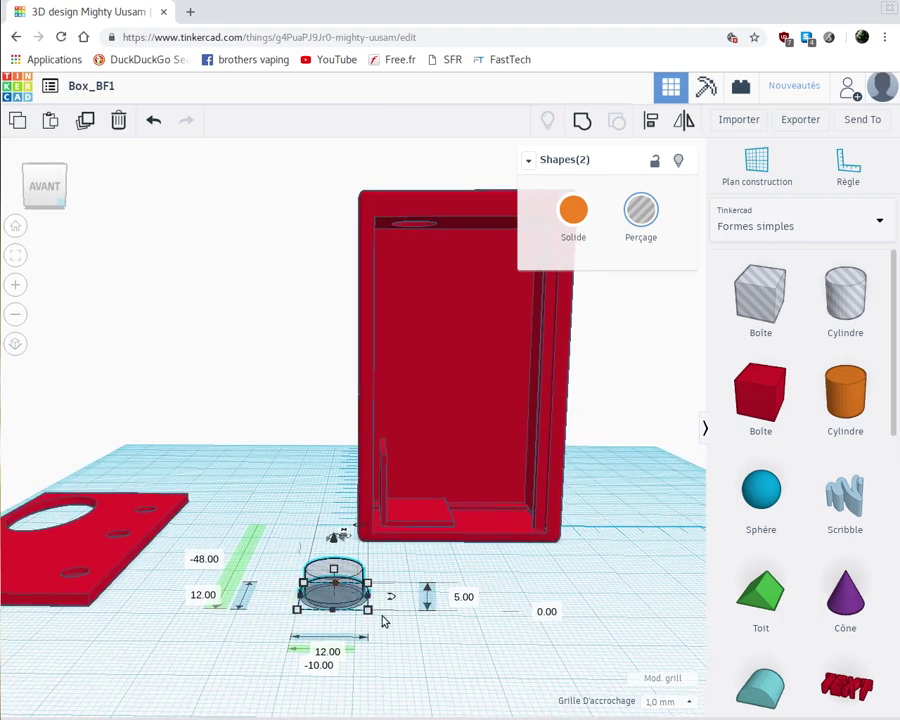
left_click(412, 664)
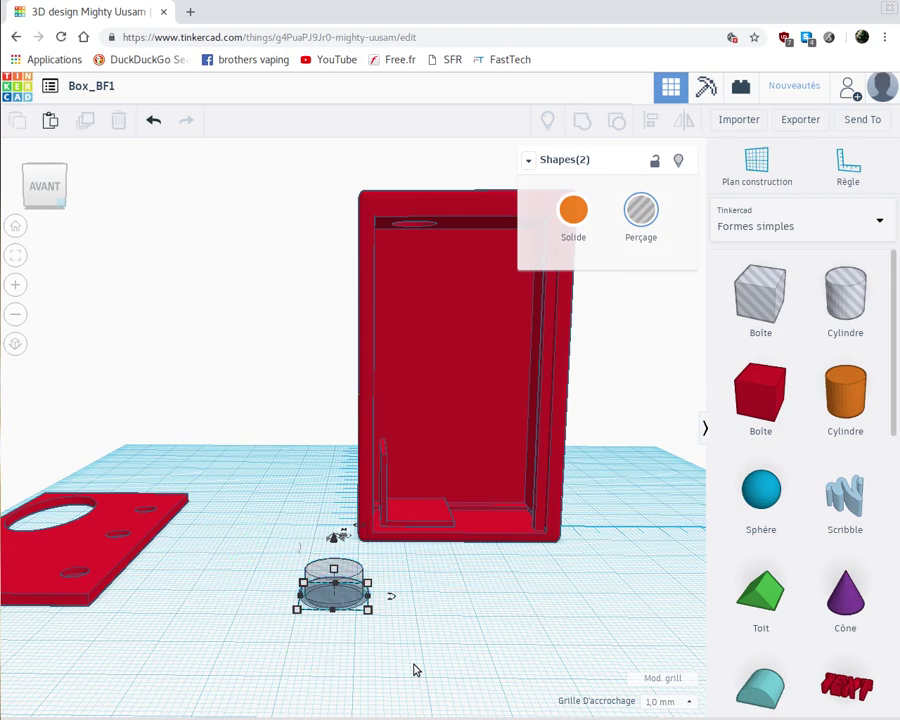
left_click(347, 587)
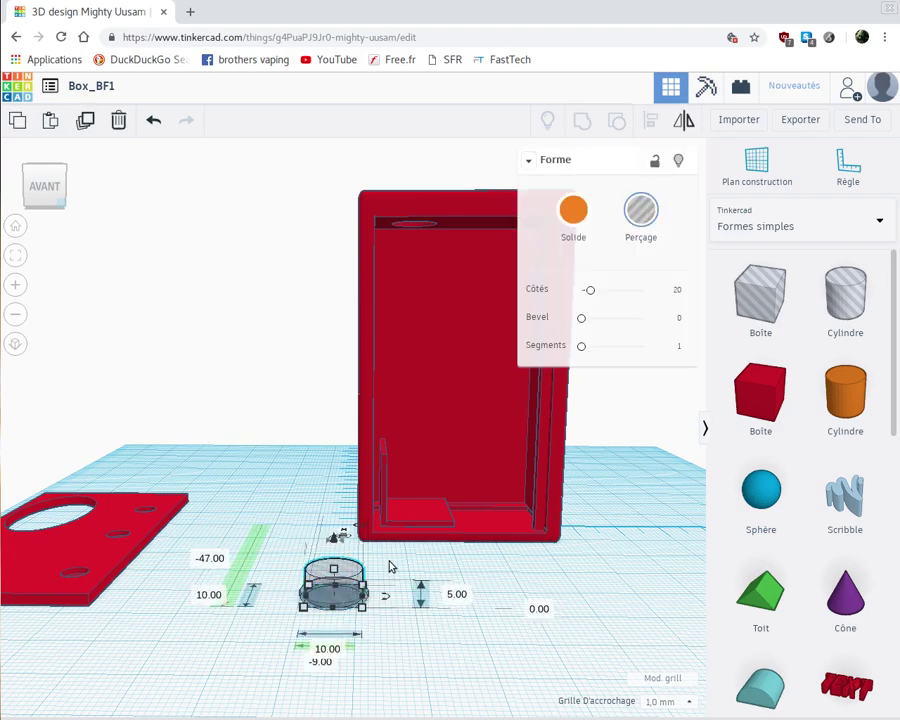
left_click(680, 318)
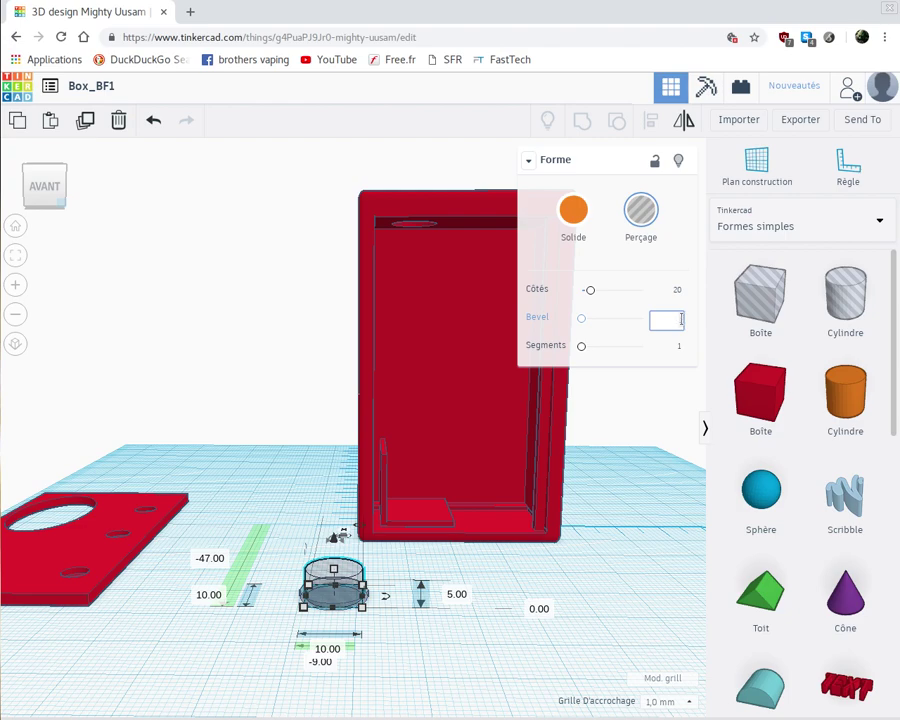
type("1")
key("Return")
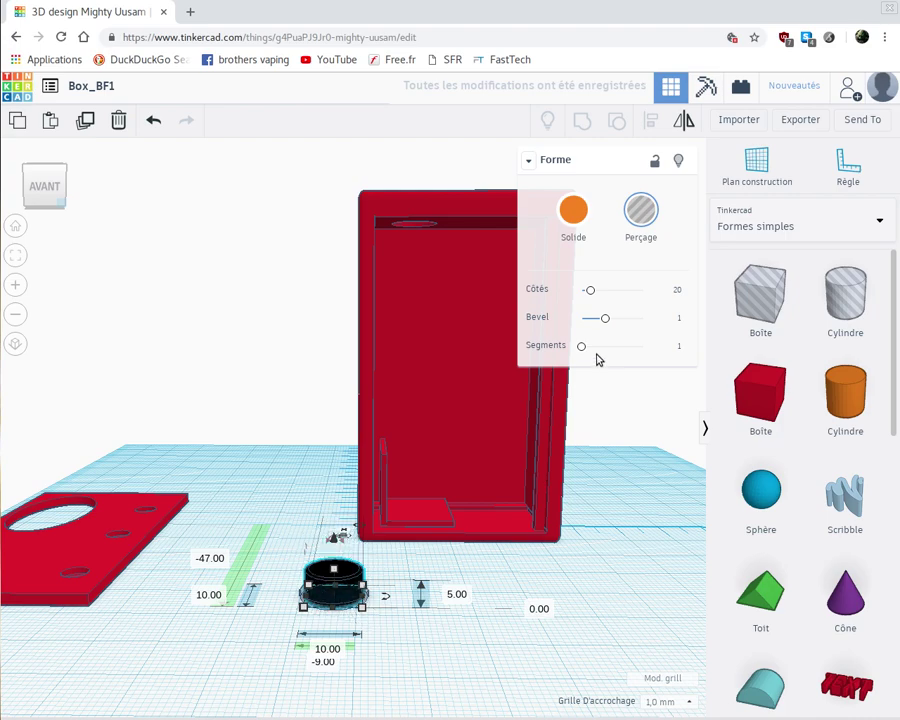
left_click_drag(583, 352, 681, 352)
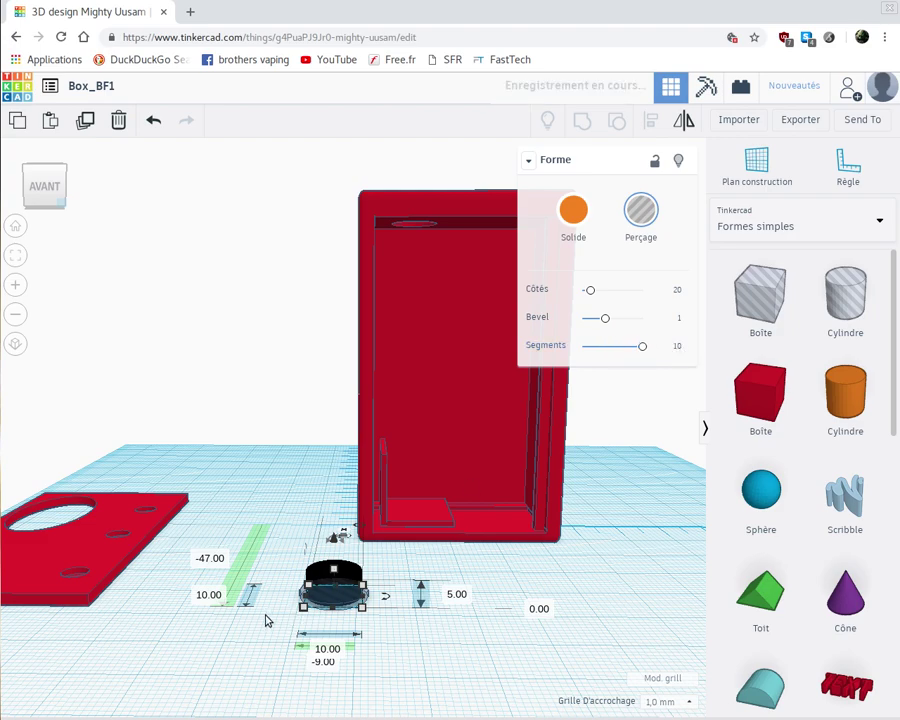
left_click(286, 605)
scroll(286, 605, "up", 3)
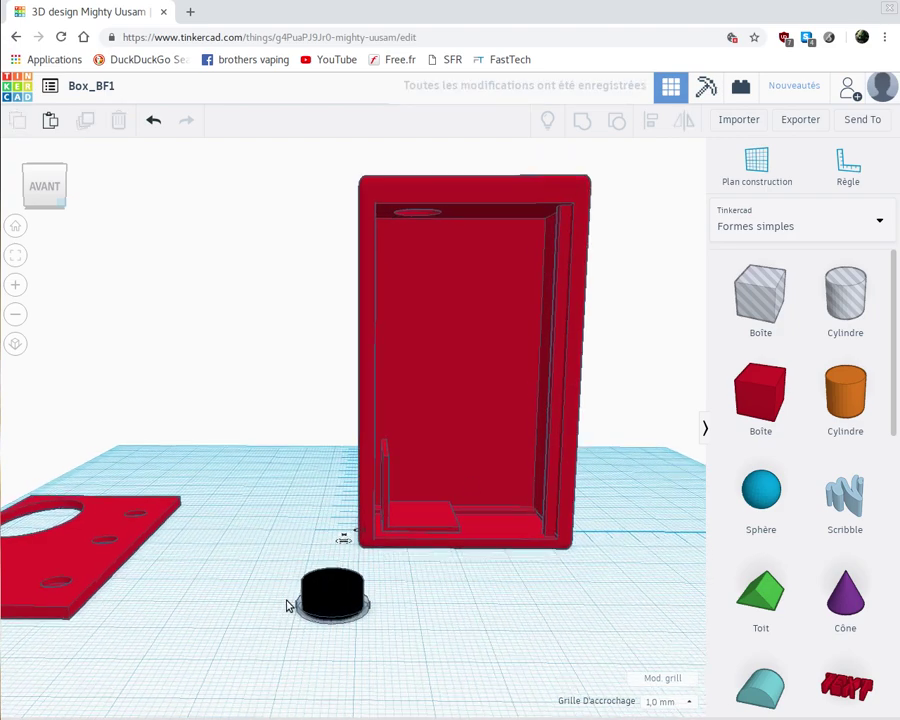
scroll(272, 625, "down", 3)
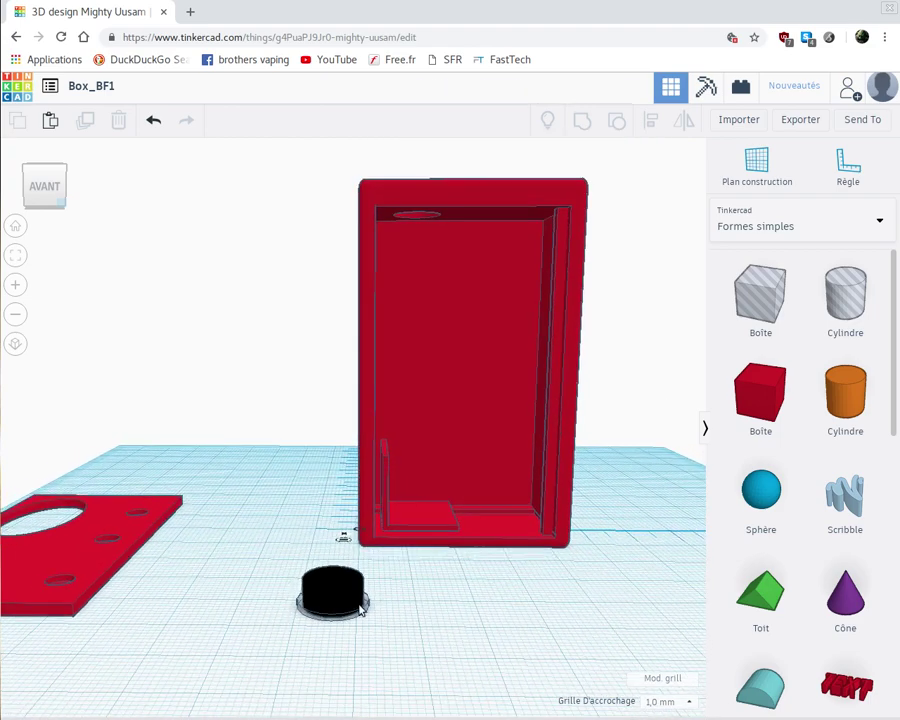
left_click_drag(283, 578, 366, 623)
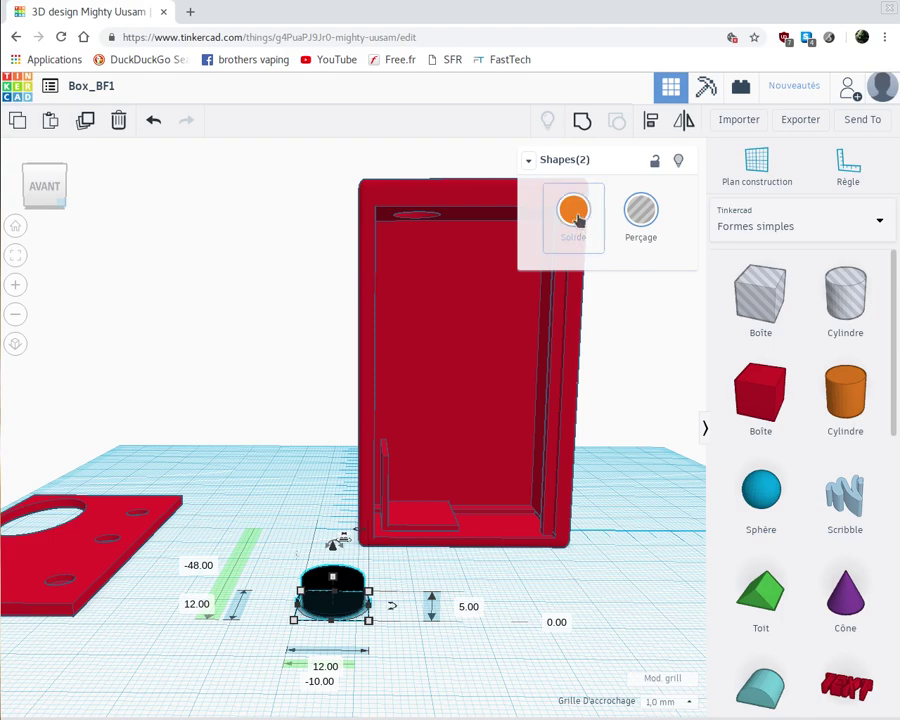
left_click(582, 121)
left_click(340, 592)
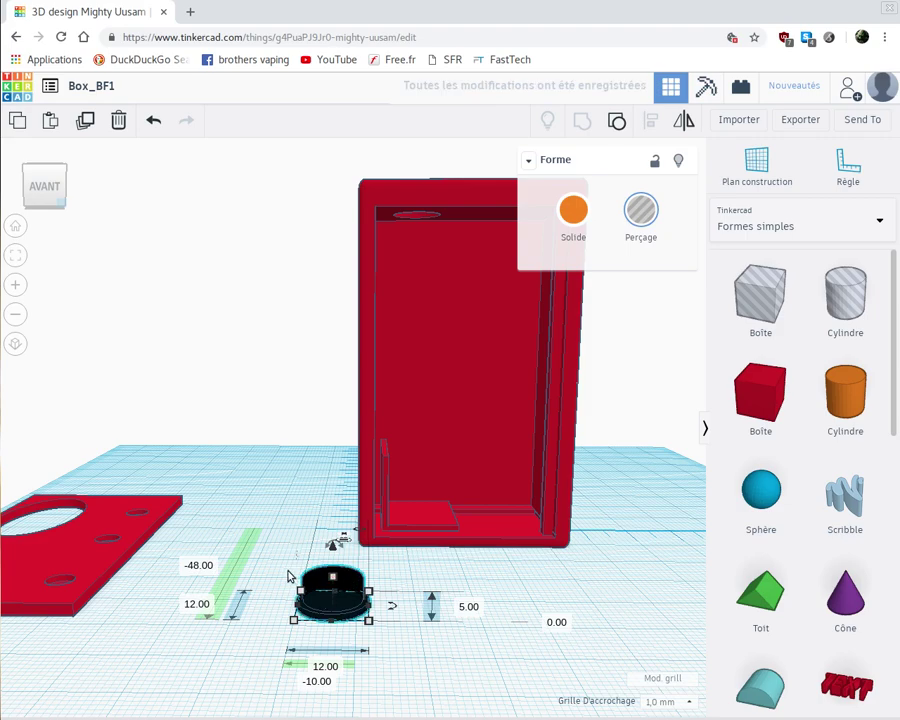
left_click(155, 124)
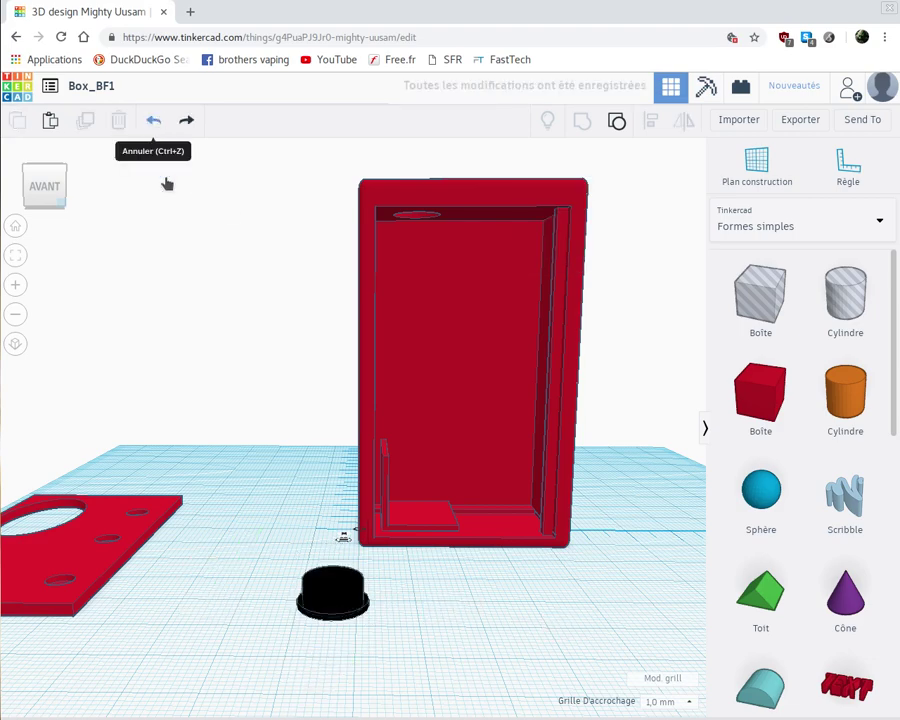
Smooth the spare 10 mm hole cylinder by raising its number of sides to 64.
left_click(337, 597)
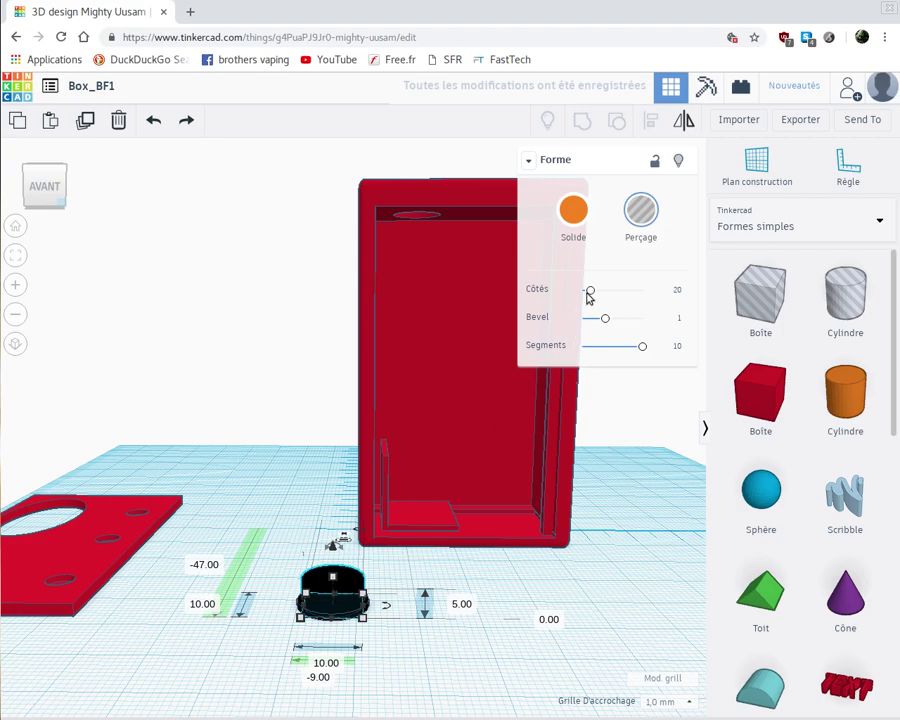
left_click_drag(589, 293, 679, 297)
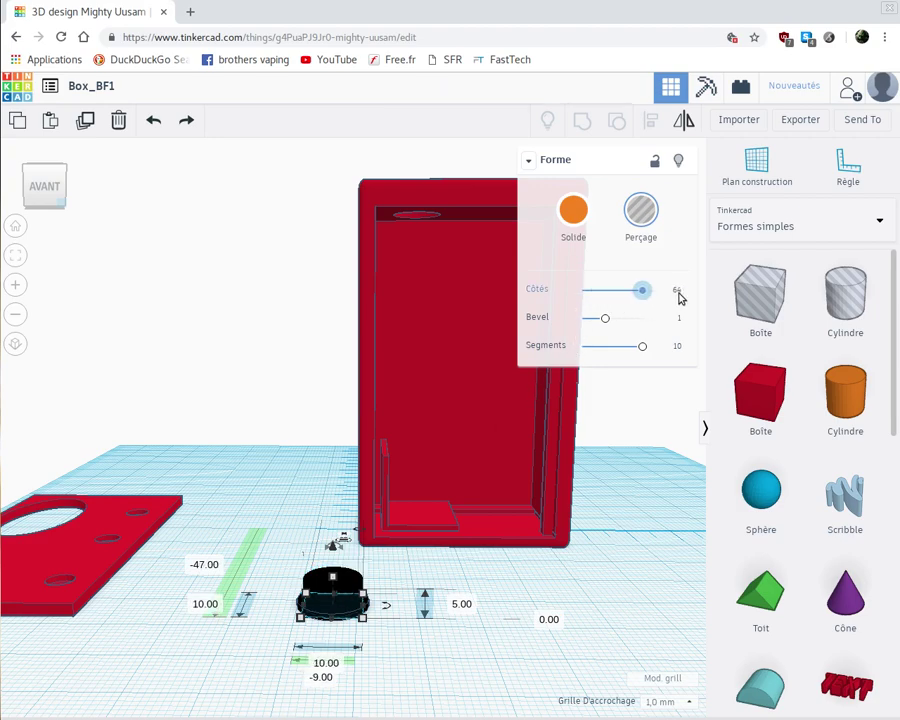
left_click(378, 650)
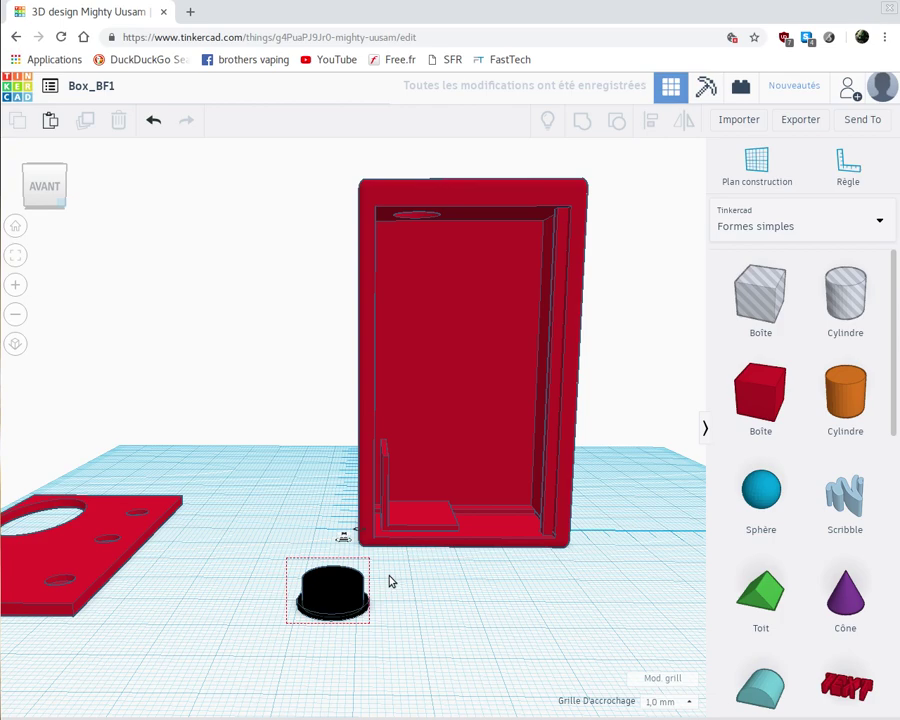
Group the two stacked hole cylinders into one button and make it solid orange.
left_click(340, 590)
left_click(413, 521, "shift")
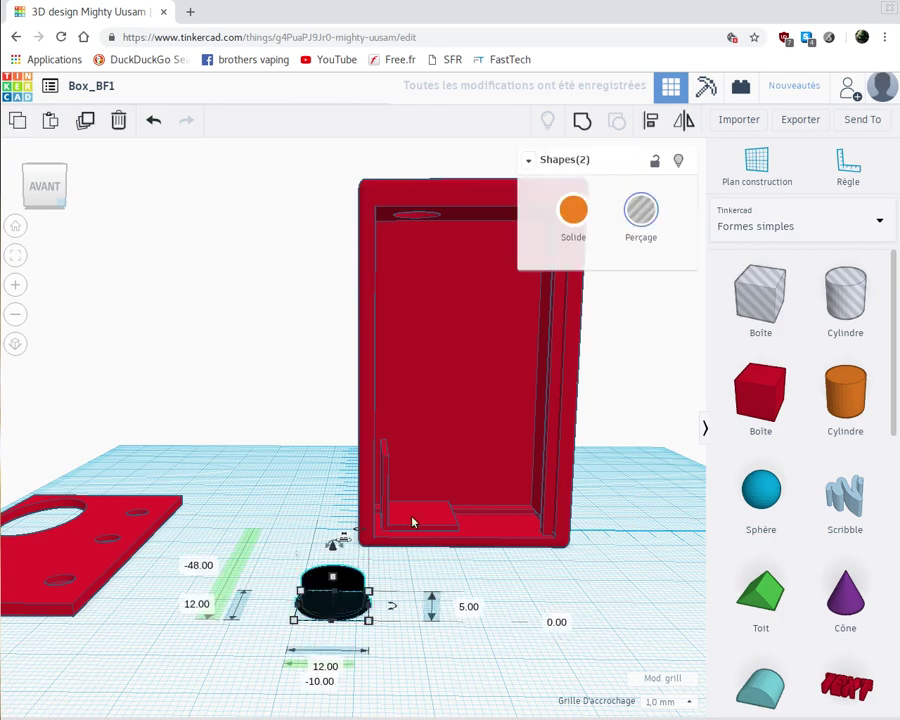
left_click(582, 120)
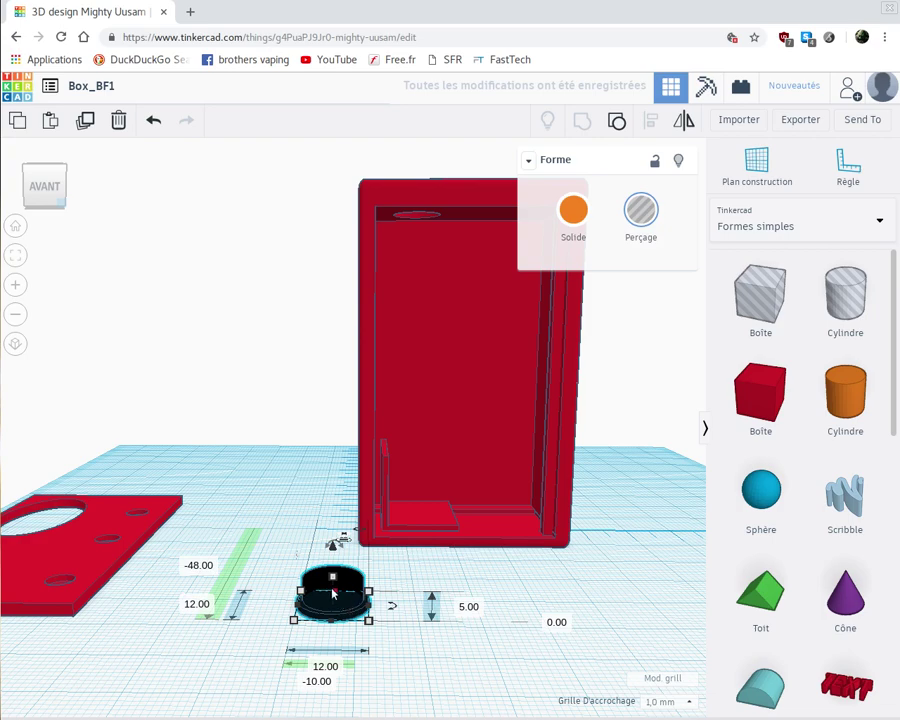
left_click(575, 212)
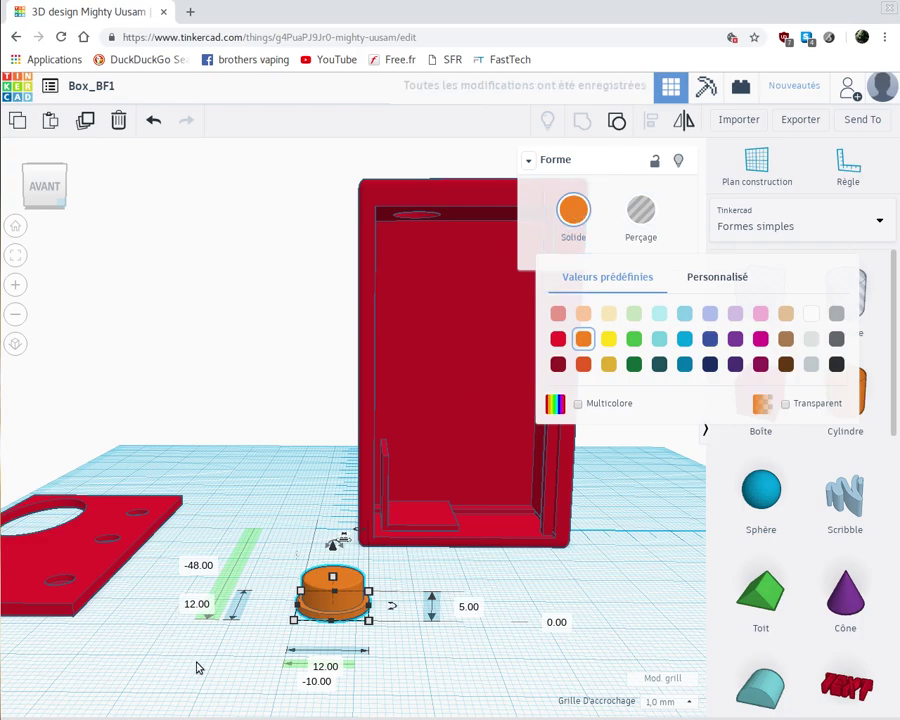
Resize the orange button to 11.6 mm in both width and depth.
right_click_drag(197, 667, 194, 638)
scroll(198, 640, "up", 3)
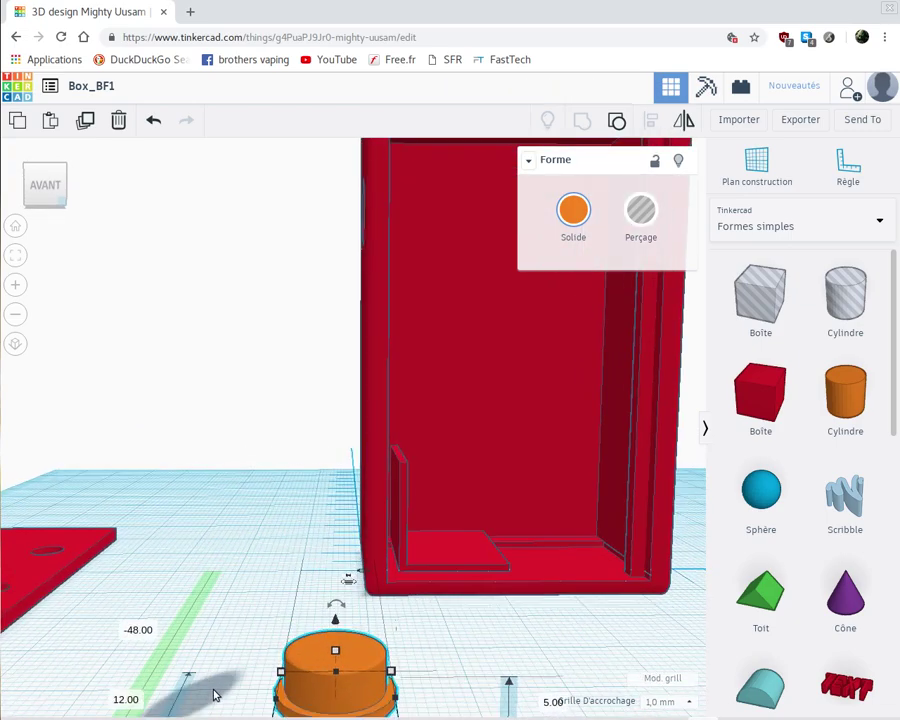
middle_click_drag(252, 651, 266, 551)
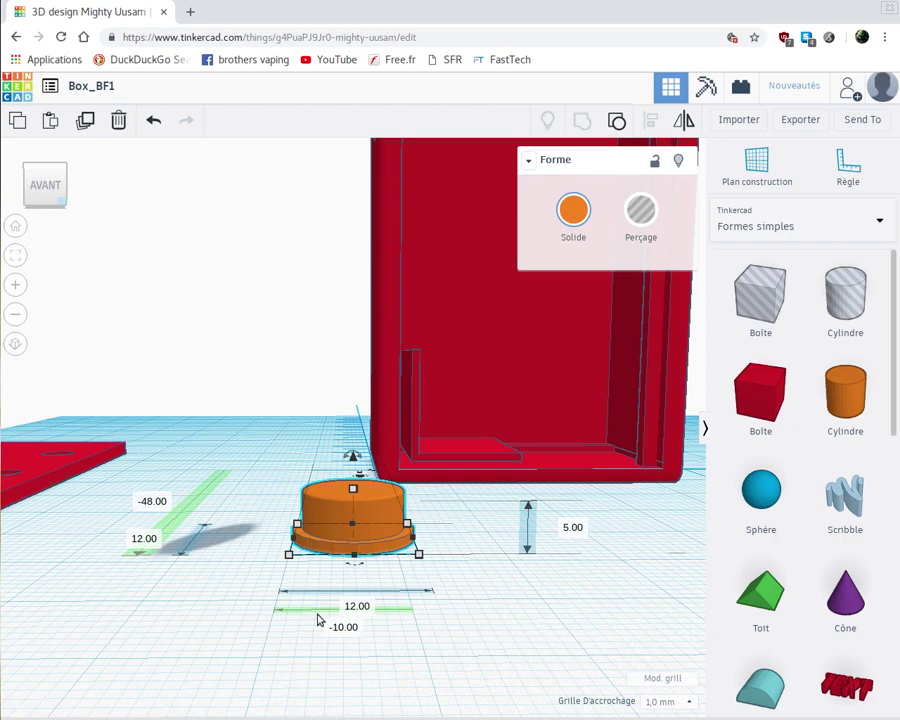
right_click_drag(227, 629, 215, 689)
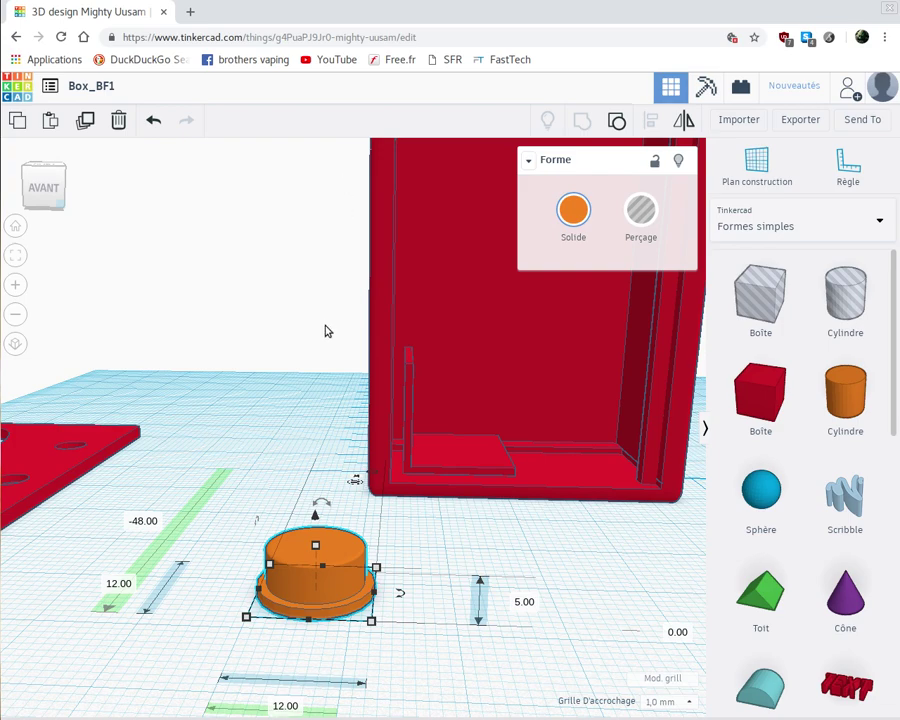
scroll(326, 332, "down", 3)
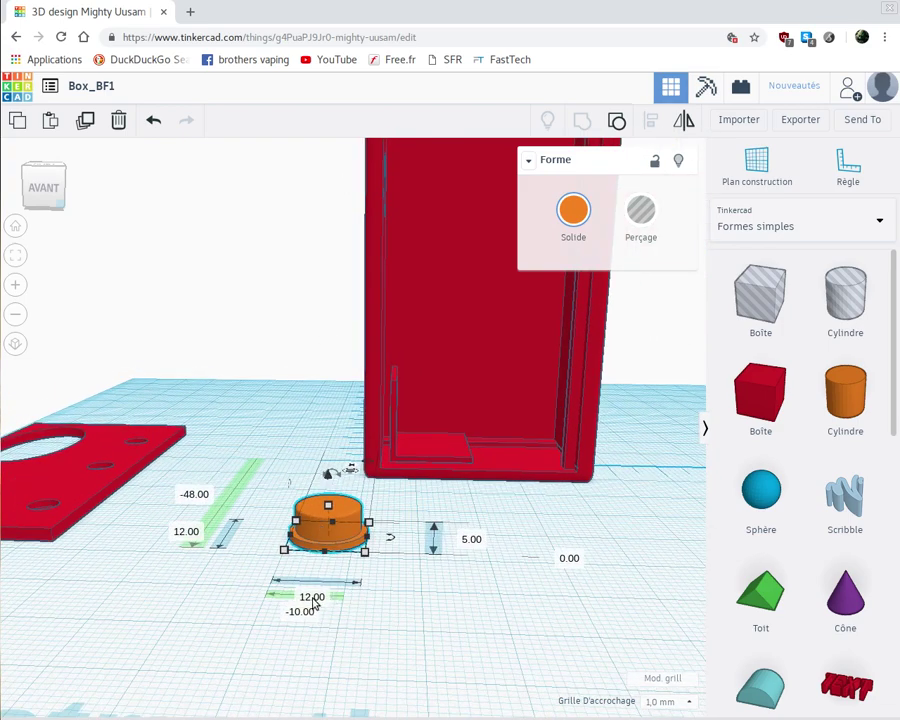
left_click(312, 598)
type("11.3")
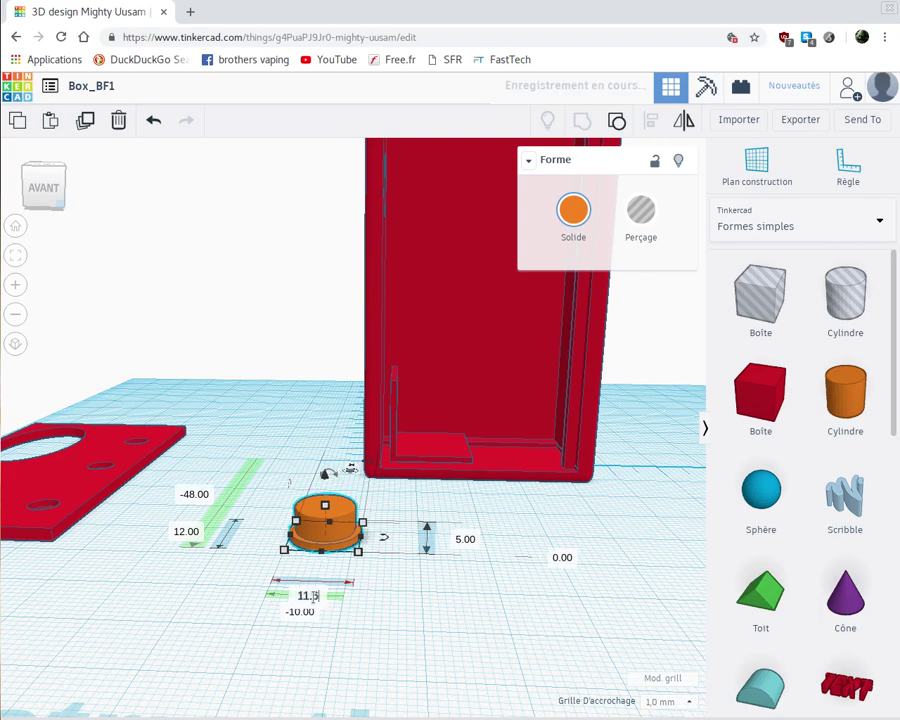
key("Return")
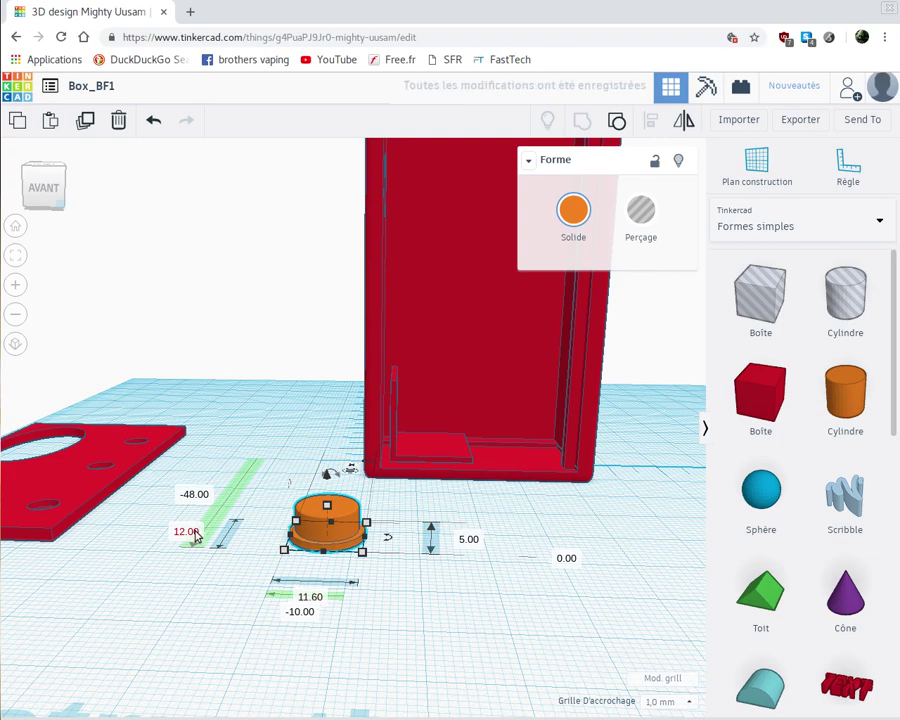
left_click(195, 533)
type("11.6")
key("Return")
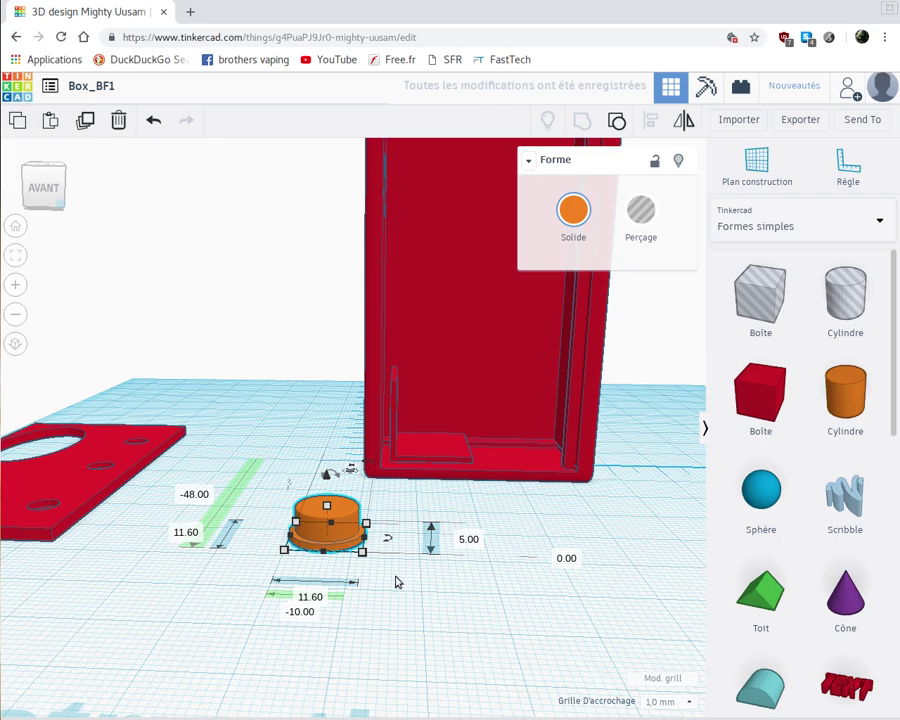
left_click(371, 594)
Move the box clear of the button, to 10 mm and -53 mm from the ruler origin.
scroll(371, 600, "down", 2)
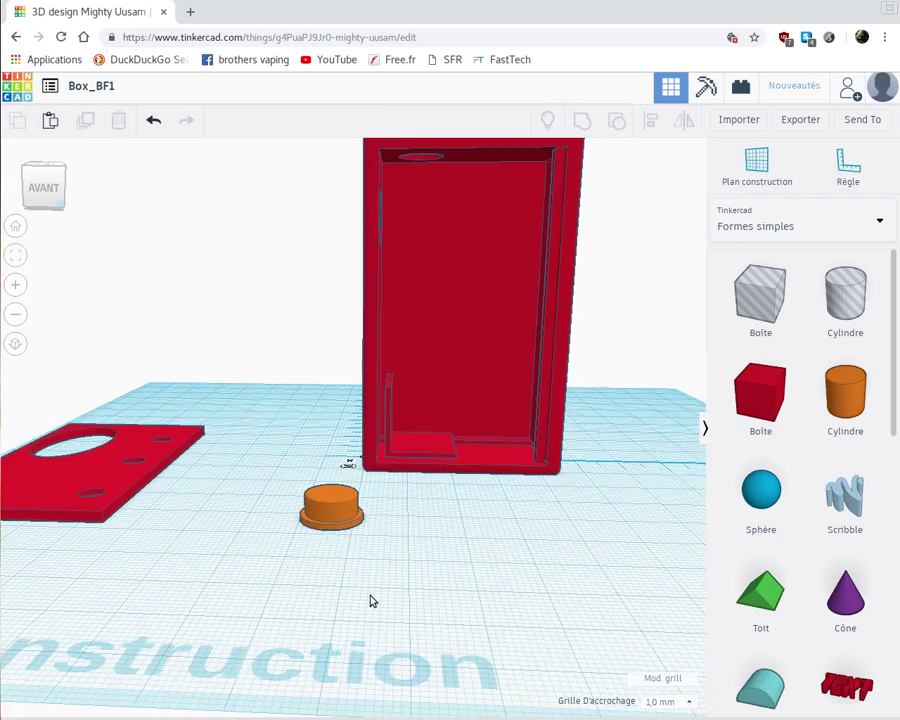
scroll(371, 600, "up", 2)
scroll(371, 600, "up", 2)
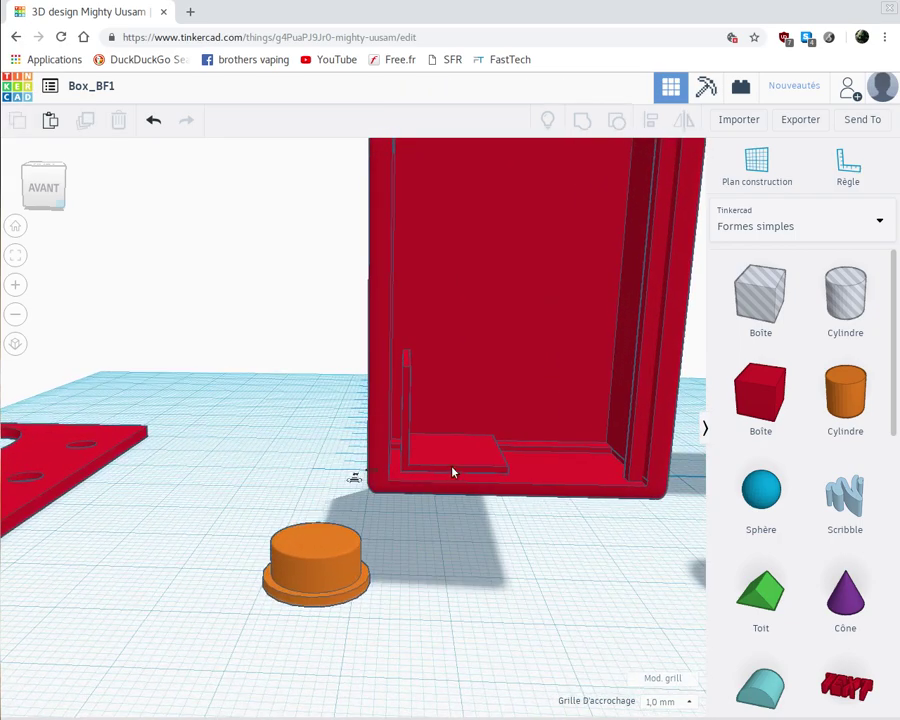
scroll(389, 602, "down", 5)
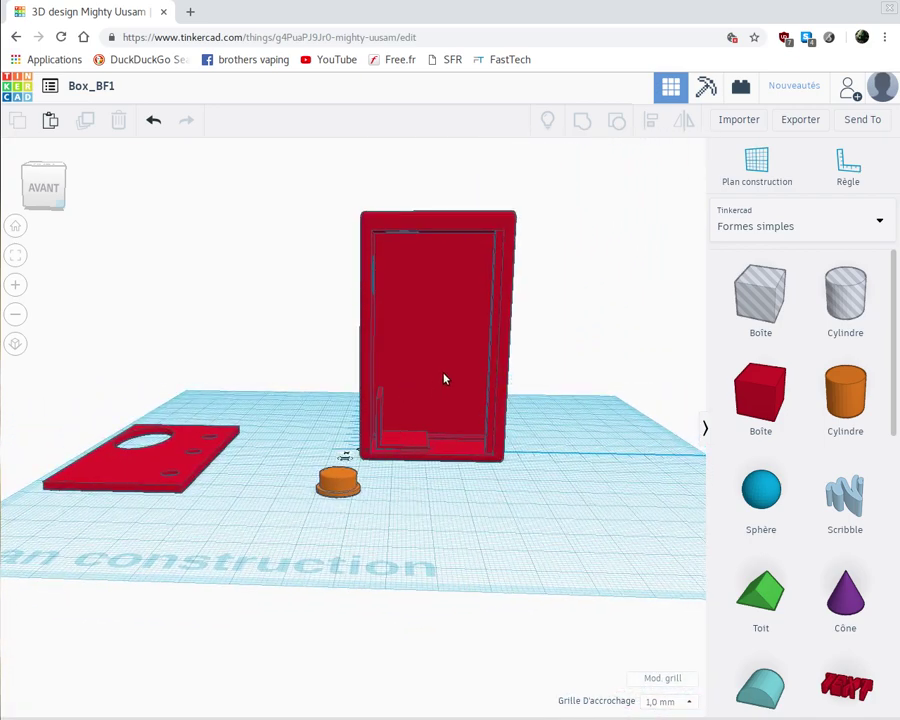
left_click_drag(469, 404, 557, 440)
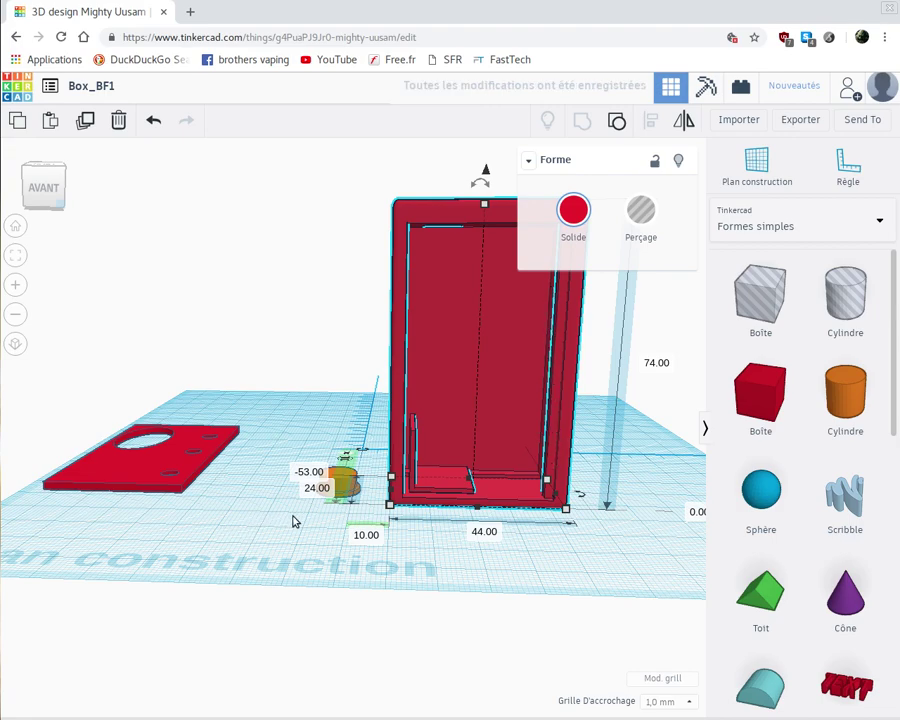
Rotate the box by -90° so its open side faces up, and set its height above the workplane to 0.
right_click_drag(293, 520, 381, 417)
middle_click_drag(357, 450, 303, 518)
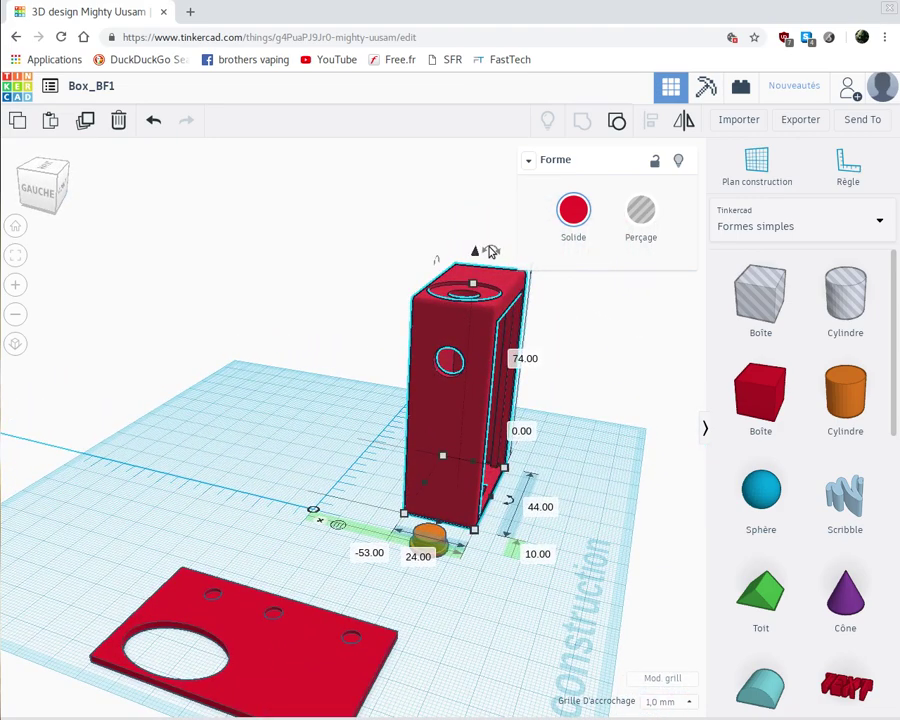
left_click_drag(490, 251, 490, 206)
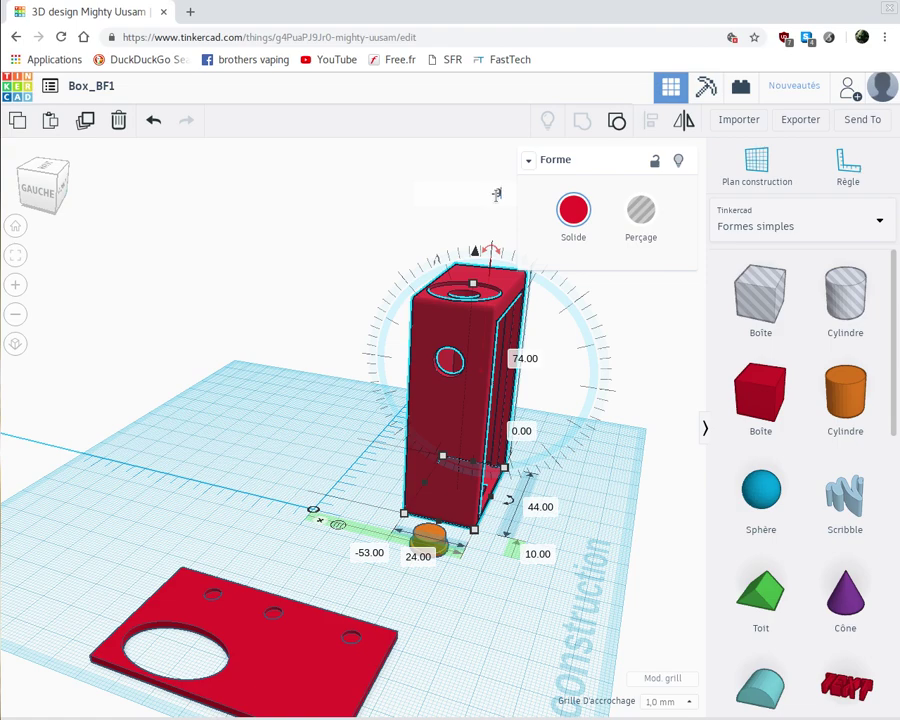
key("Return")
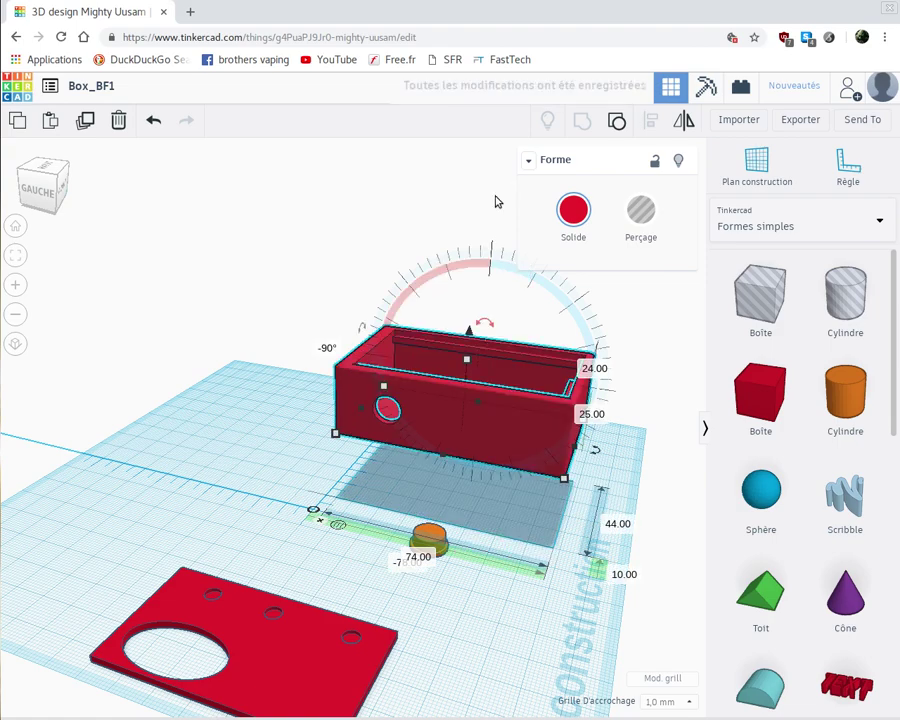
right_click_drag(360, 427, 450, 504)
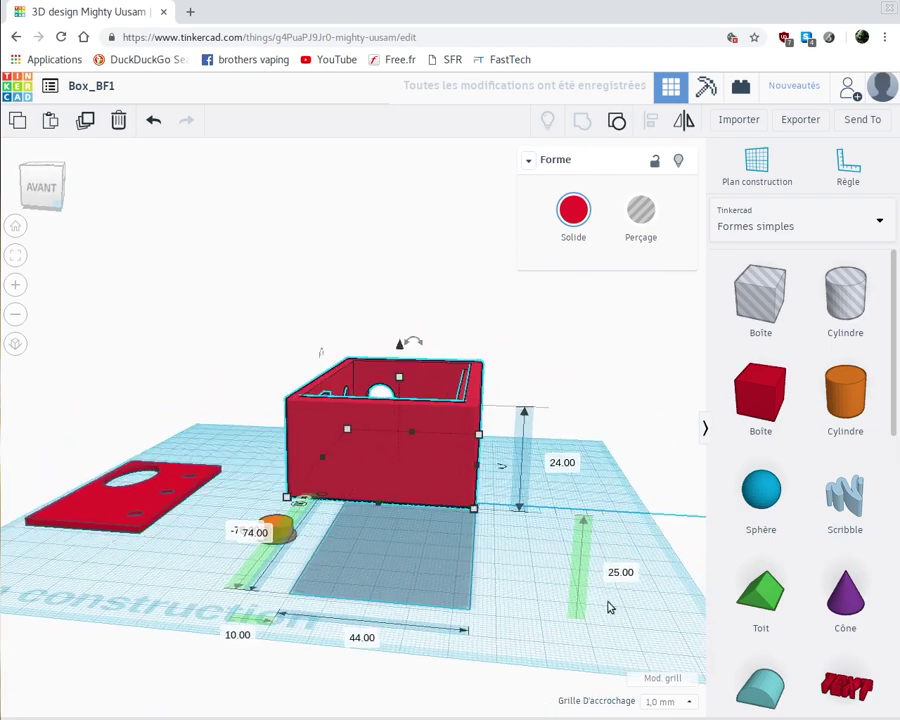
left_click(614, 571)
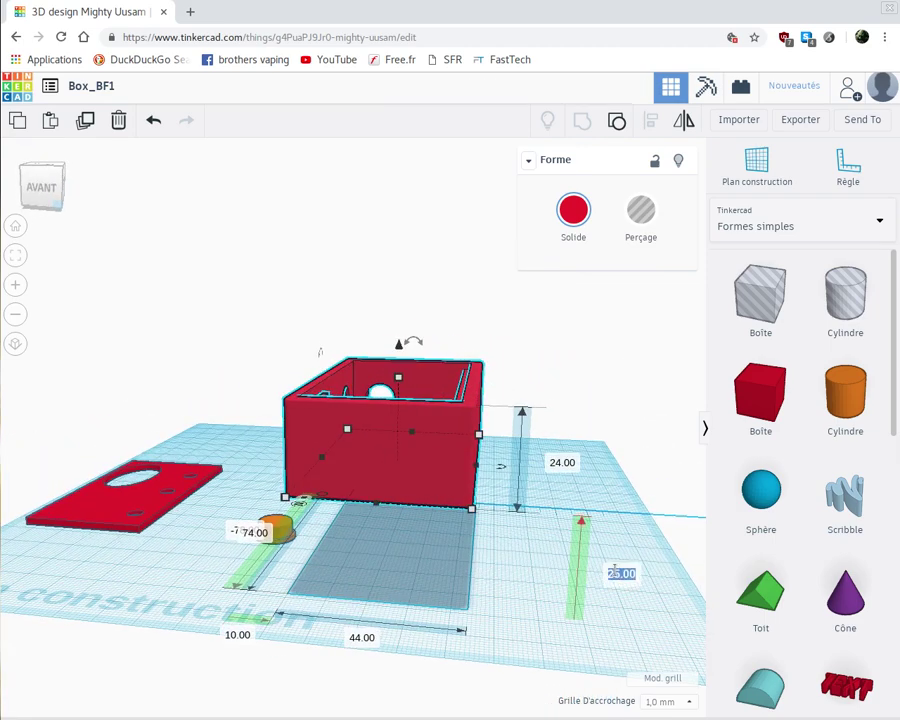
type("0")
key("Return")
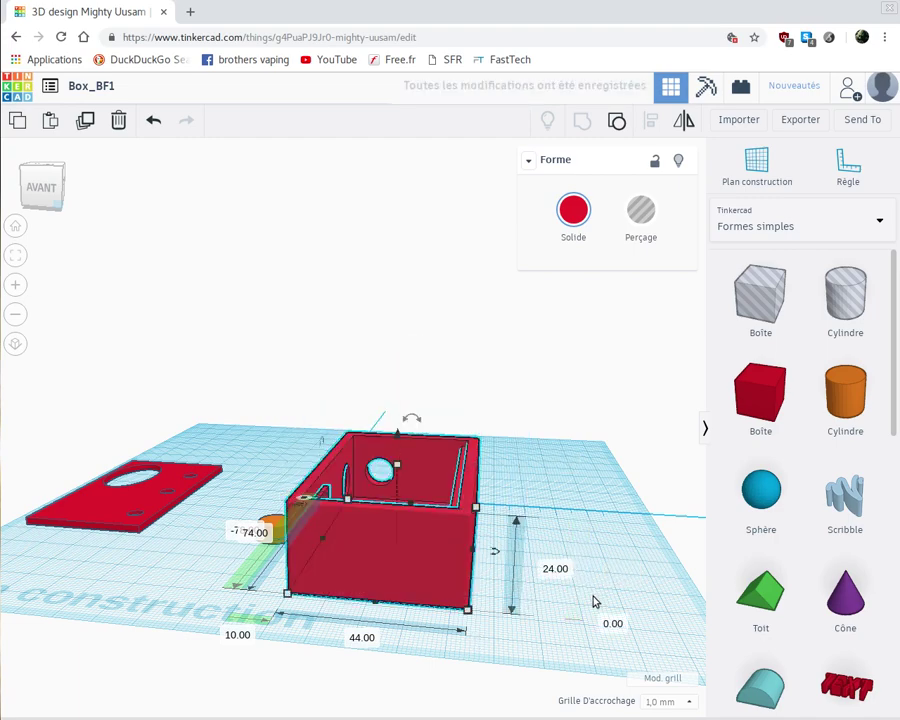
Move the laid-down box back across the workplane to 13 mm and -41 mm from the ruler origin.
right_click_drag(595, 601, 596, 641)
left_click(401, 551)
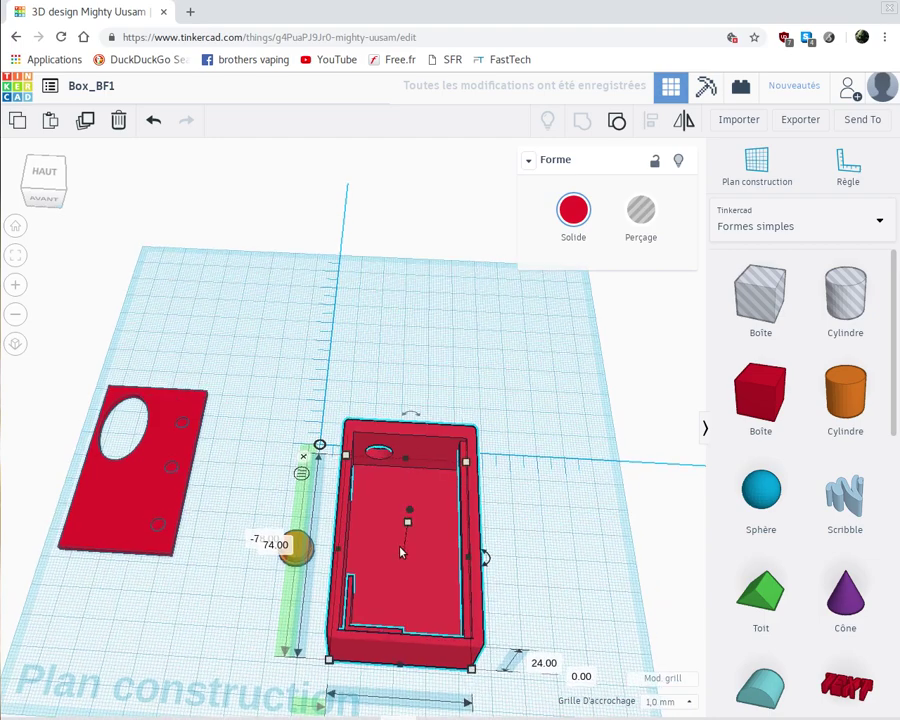
left_click_drag(391, 585, 402, 487)
Move the door panel closer to the box and place the orange button between them at the ruler origin.
right_click_drag(557, 460, 140, 493)
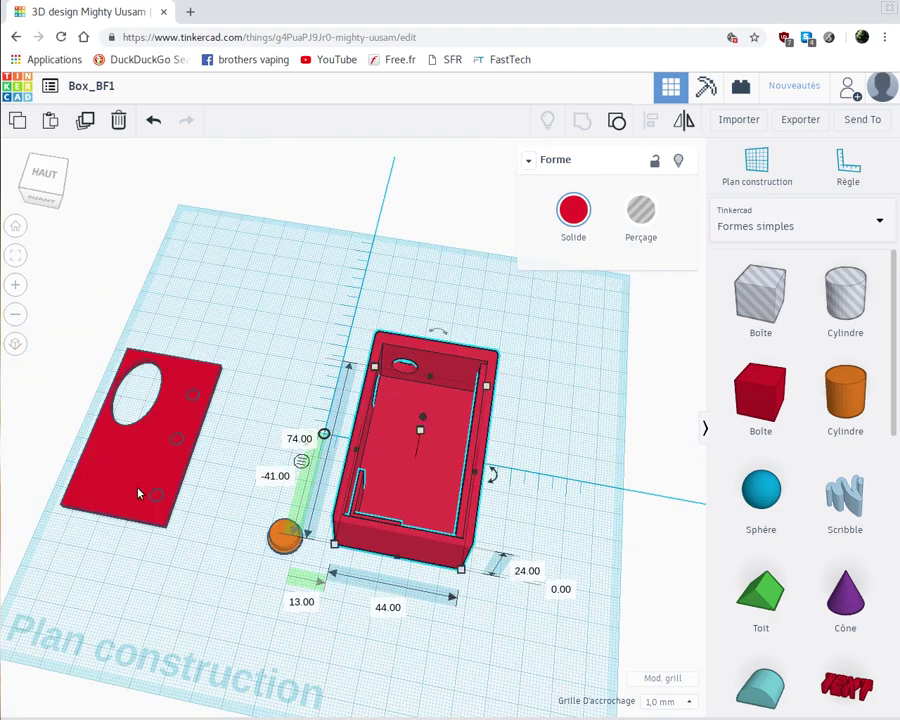
left_click_drag(142, 473, 305, 428)
left_click_drag(237, 455, 217, 453)
left_click(294, 581)
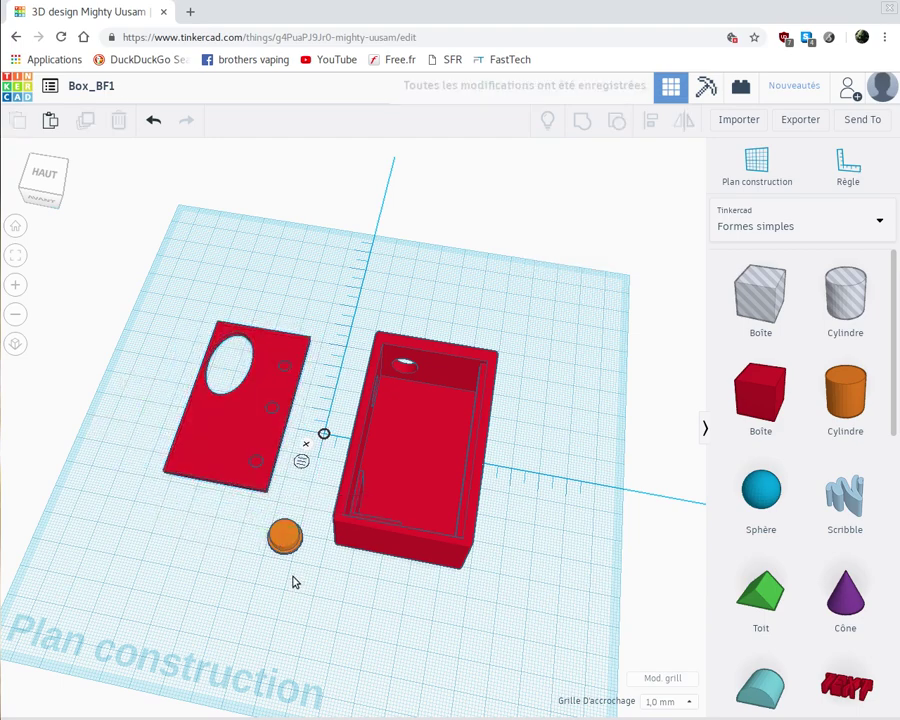
left_click_drag(285, 537, 320, 446)
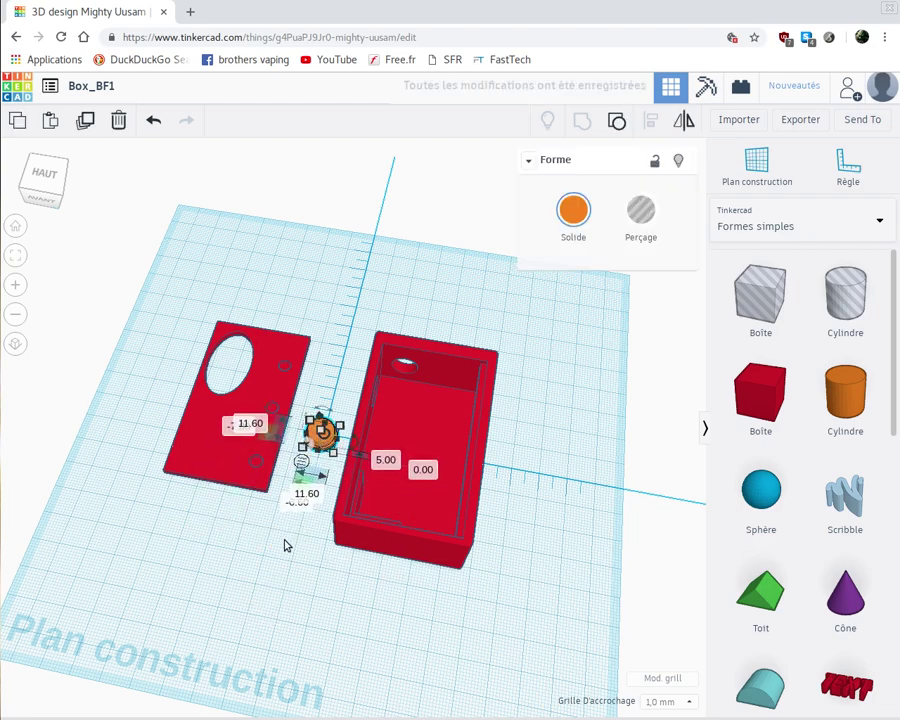
left_click(254, 572)
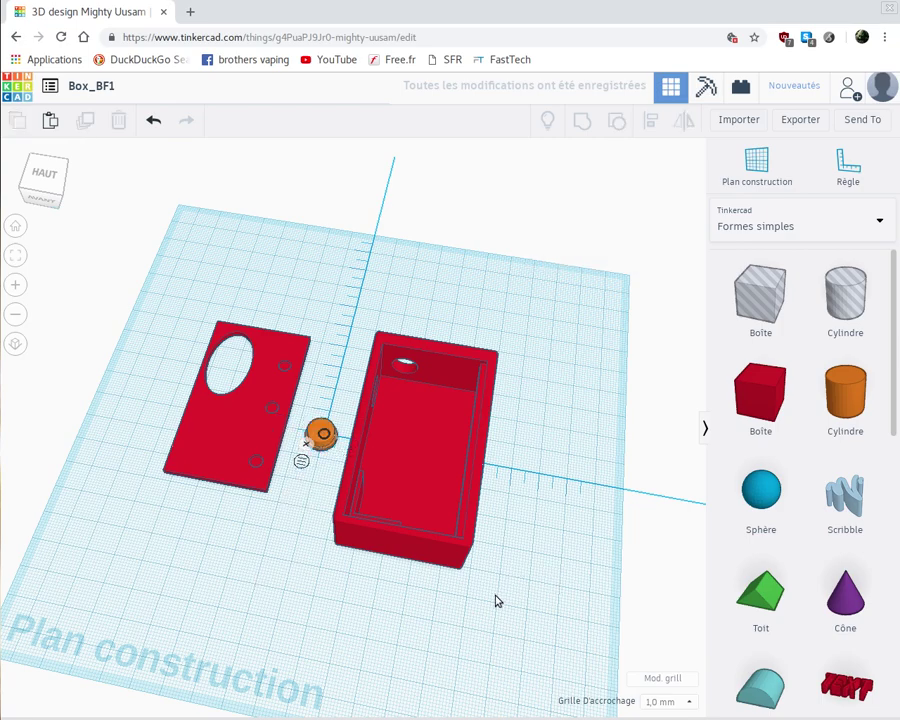
right_click_drag(460, 627, 482, 593)
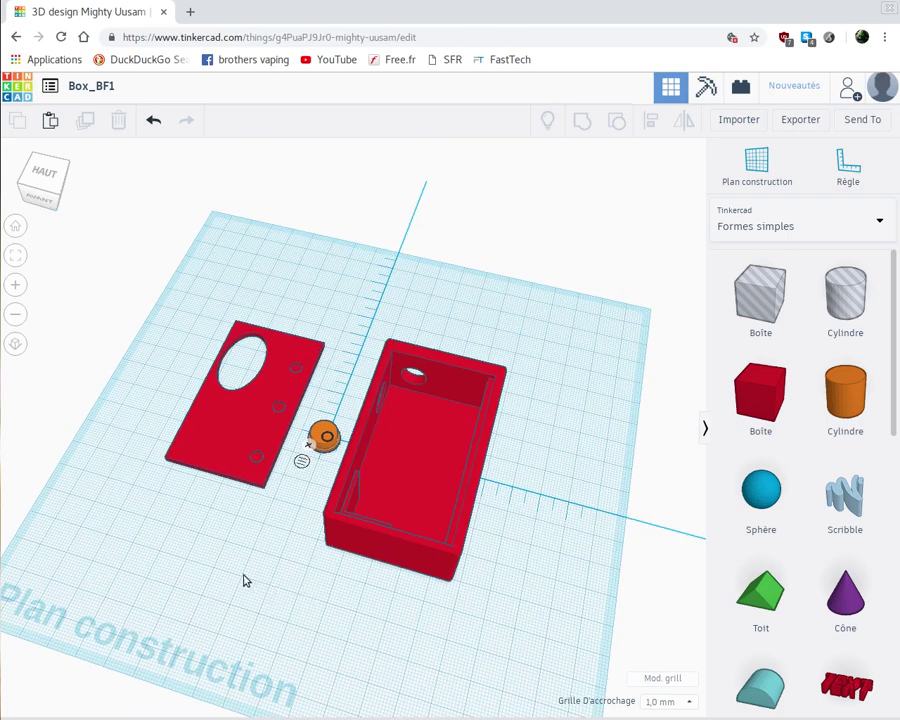
right_click_drag(237, 583, 255, 603)
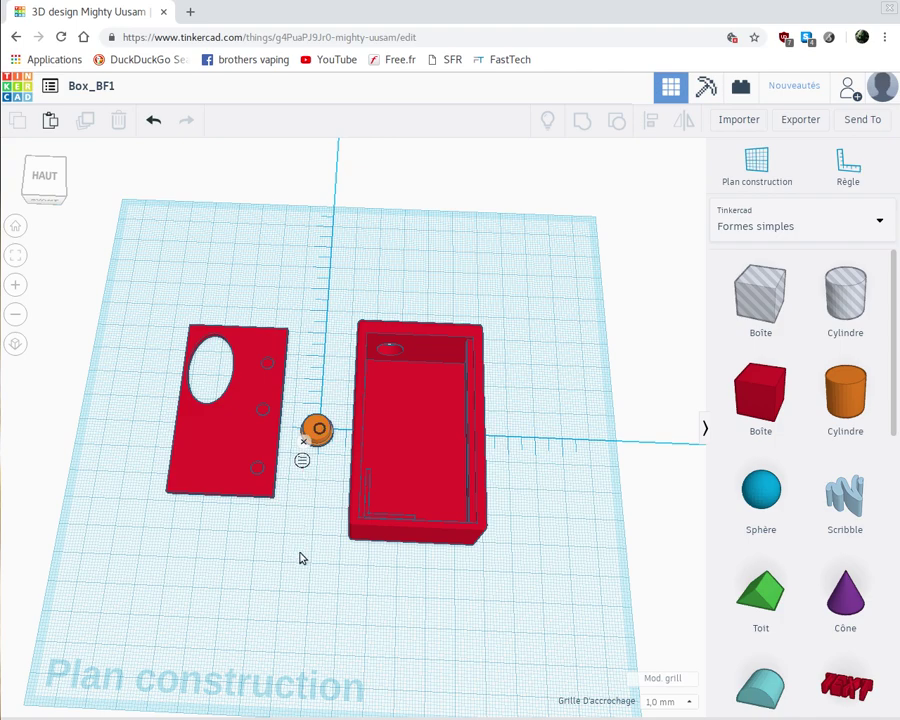
right_click_drag(300, 554, 297, 575)
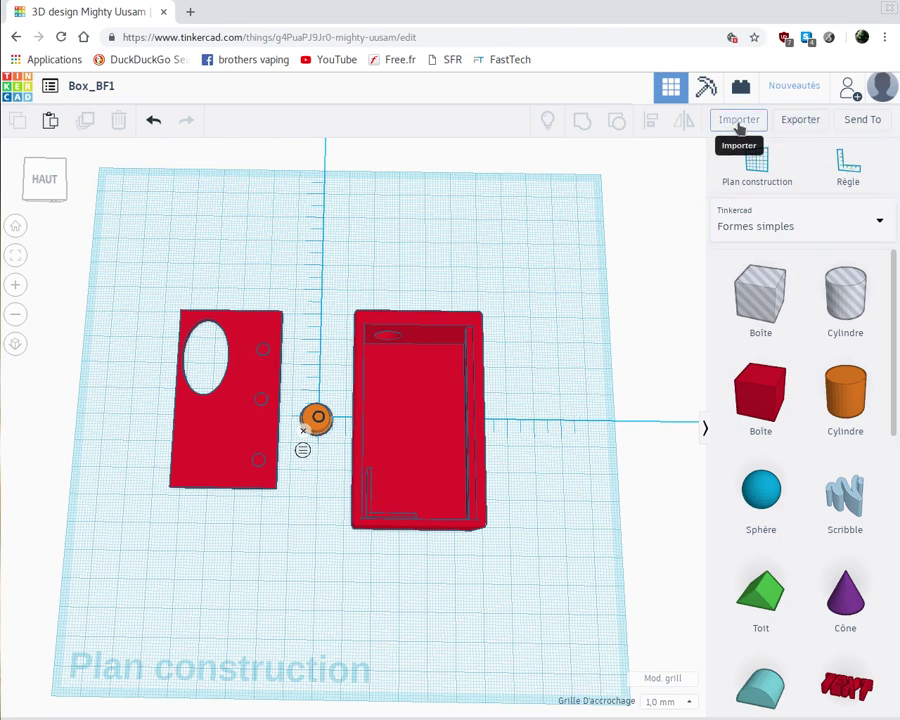
Export the entire design for 3D printing as an STL file and open the downloaded Box_BF1.stl.
left_click(802, 121)
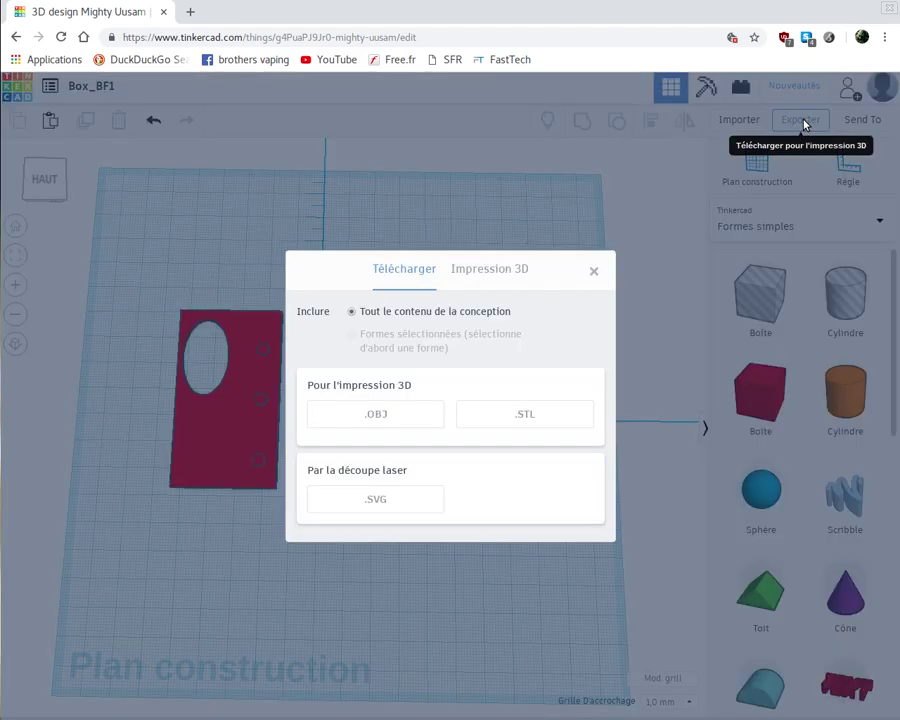
left_click(494, 420)
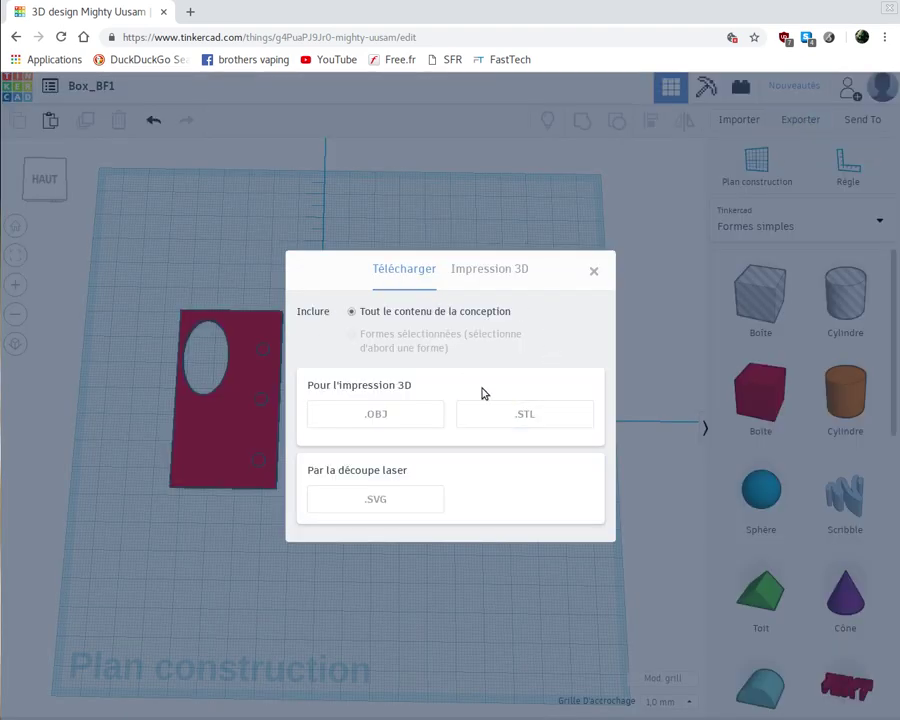
left_click(527, 418)
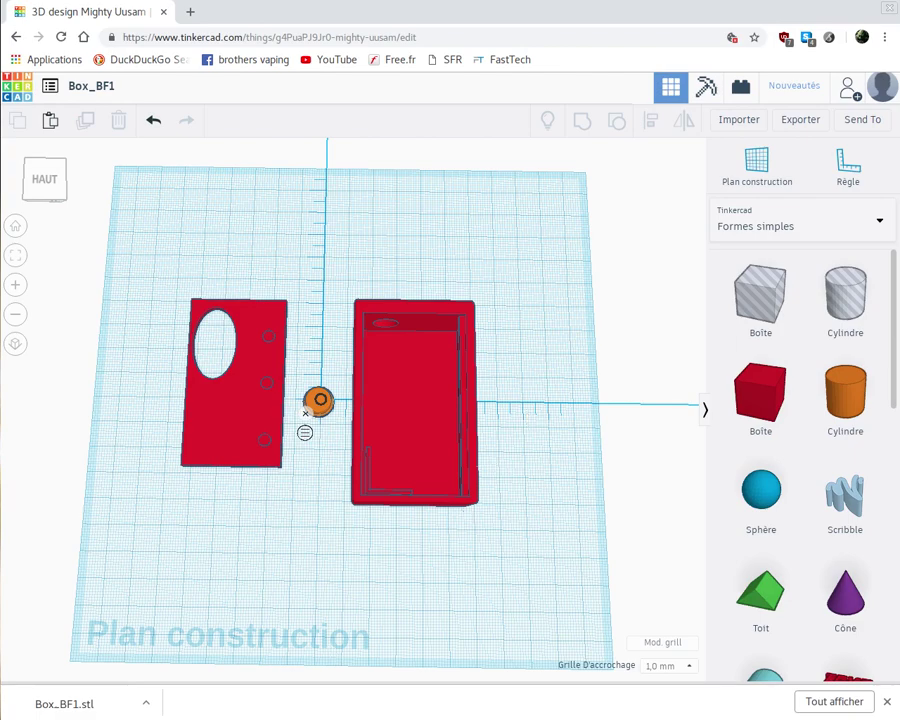
left_click(73, 704)
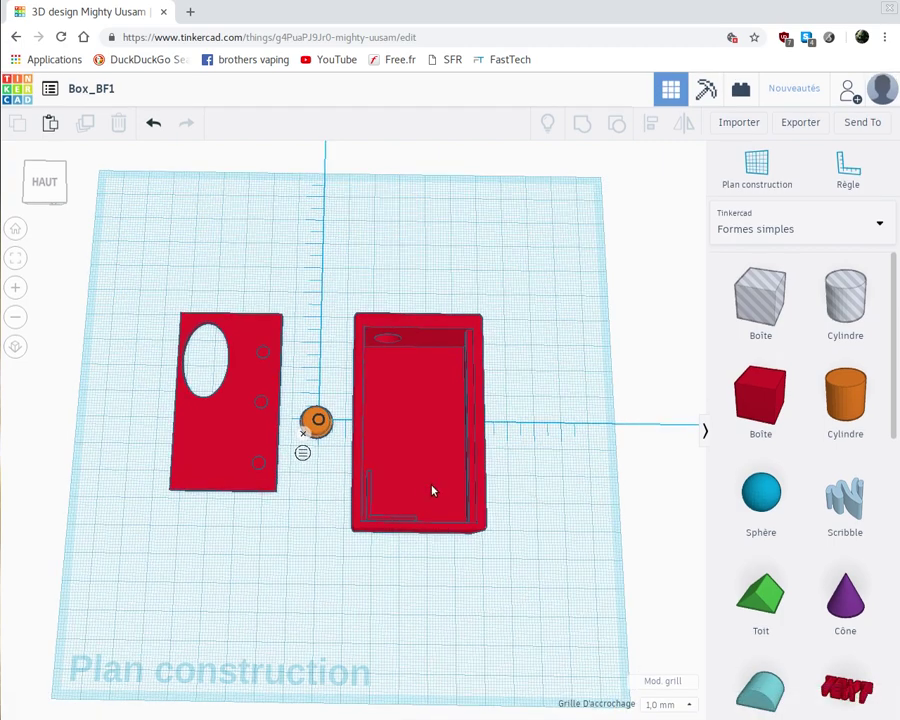
Examine the laid-out door panel, the orange button and the box's interior and openings from several angles.
right_click_drag(516, 510, 446, 440)
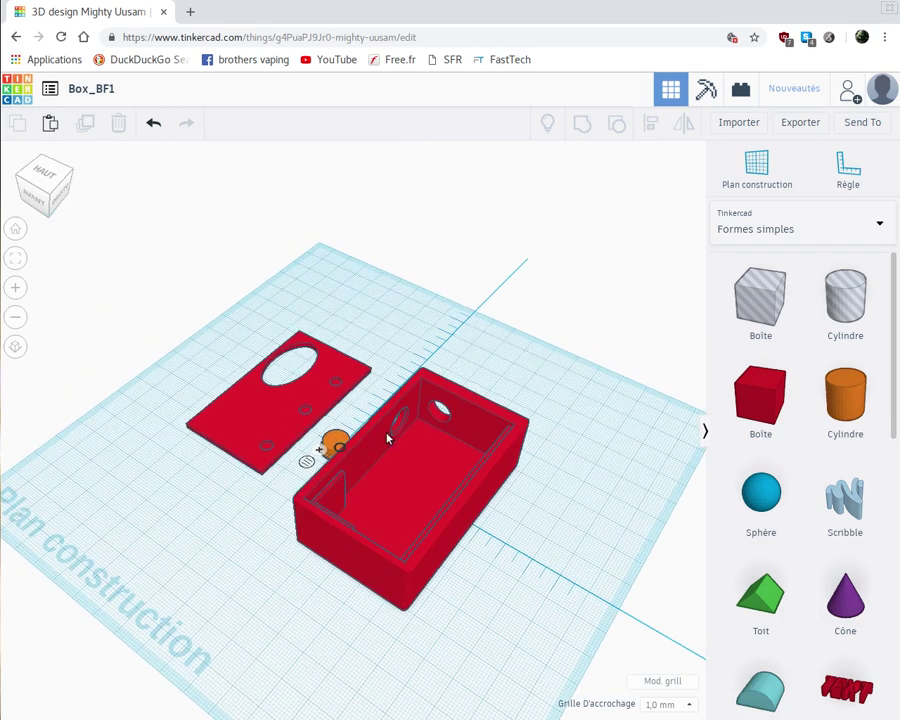
right_click_drag(221, 505, 263, 468)
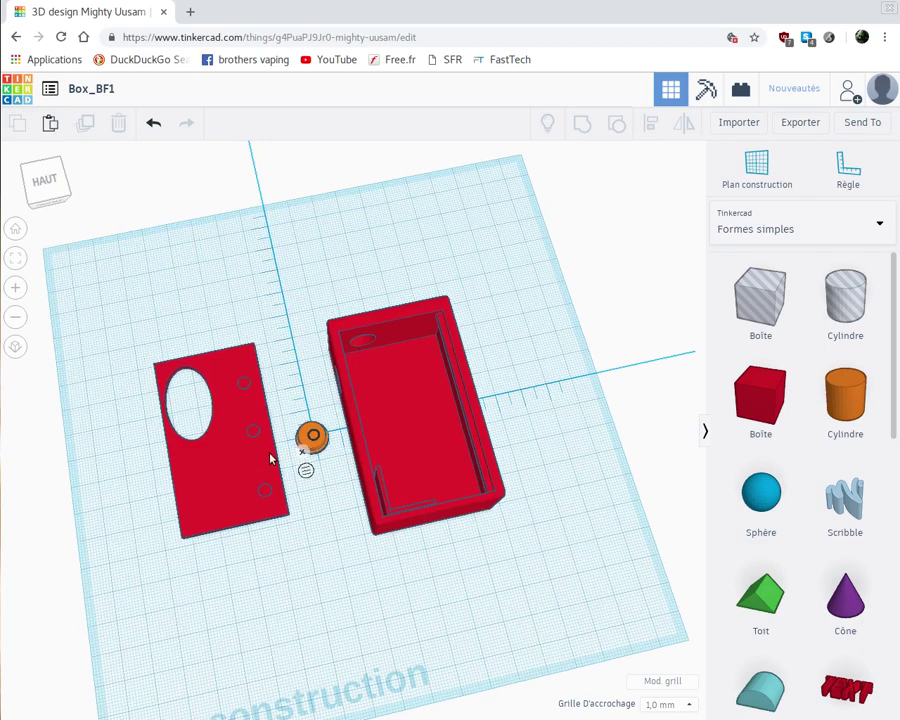
scroll(268, 460, "up", 10)
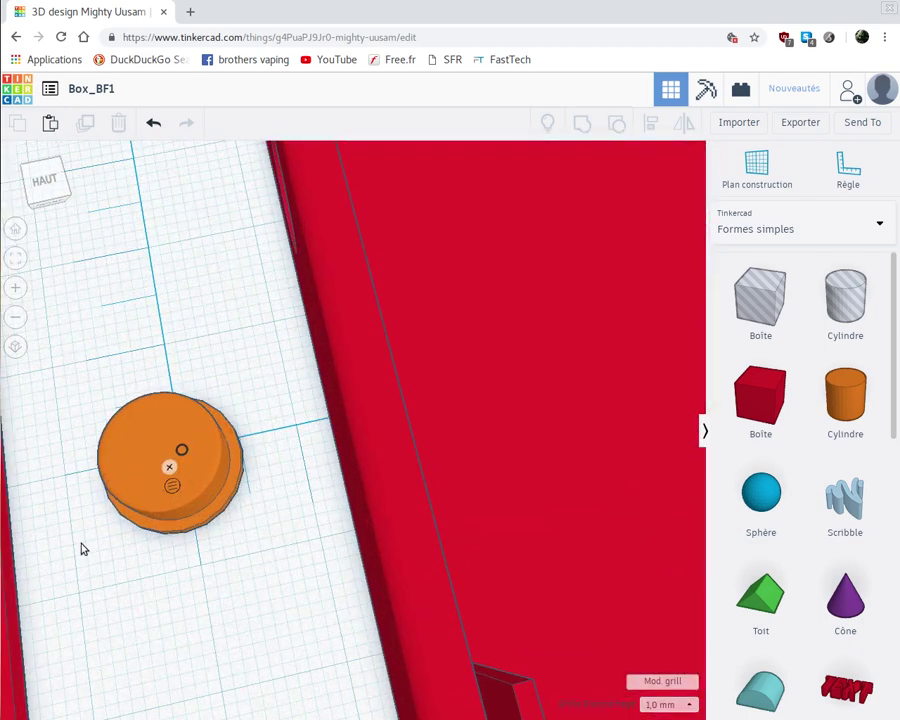
right_click_drag(177, 556, 340, 540)
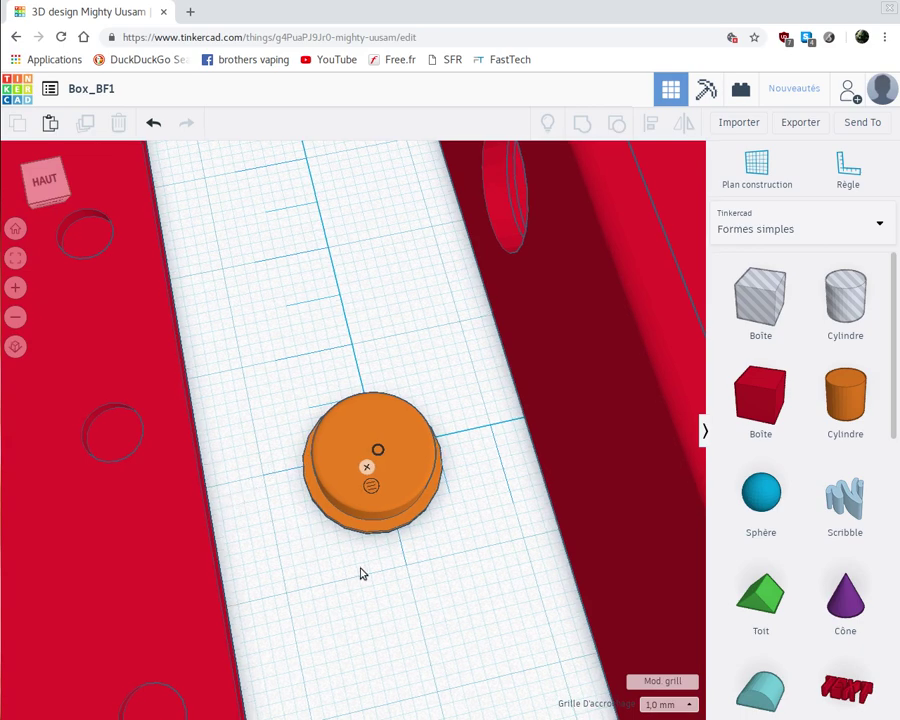
right_click_drag(346, 542, 328, 537)
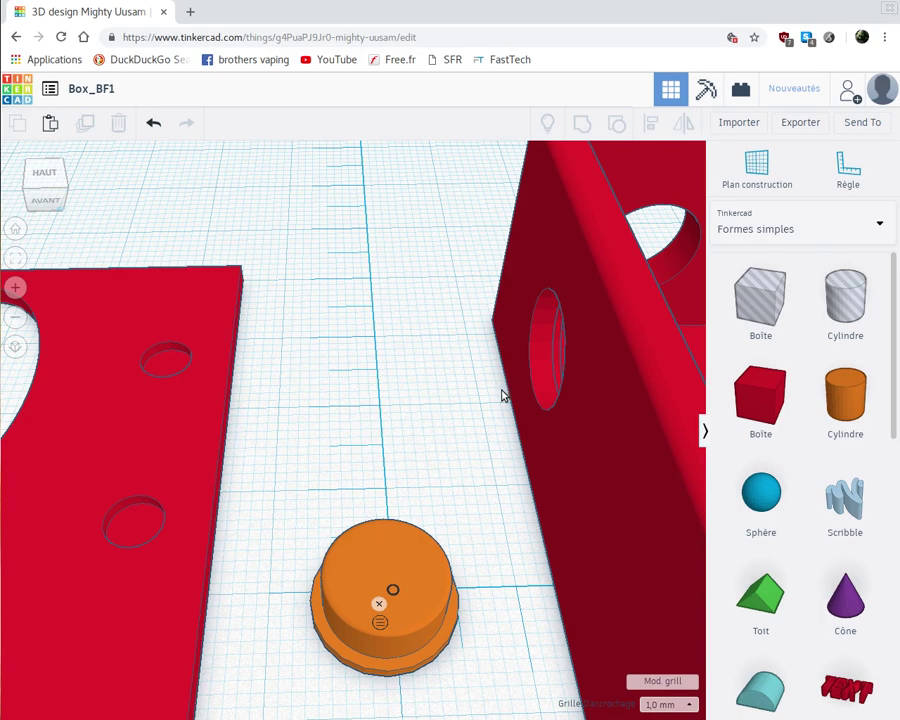
right_click_drag(503, 395, 284, 510)
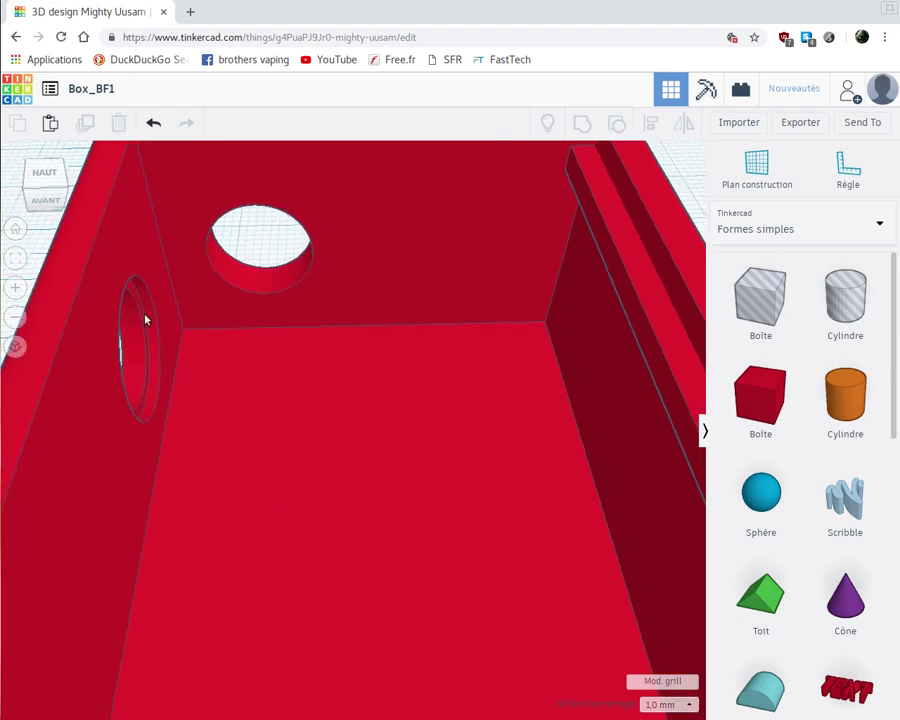
right_click_drag(72, 460, 152, 451)
right_click_drag(215, 440, 410, 430)
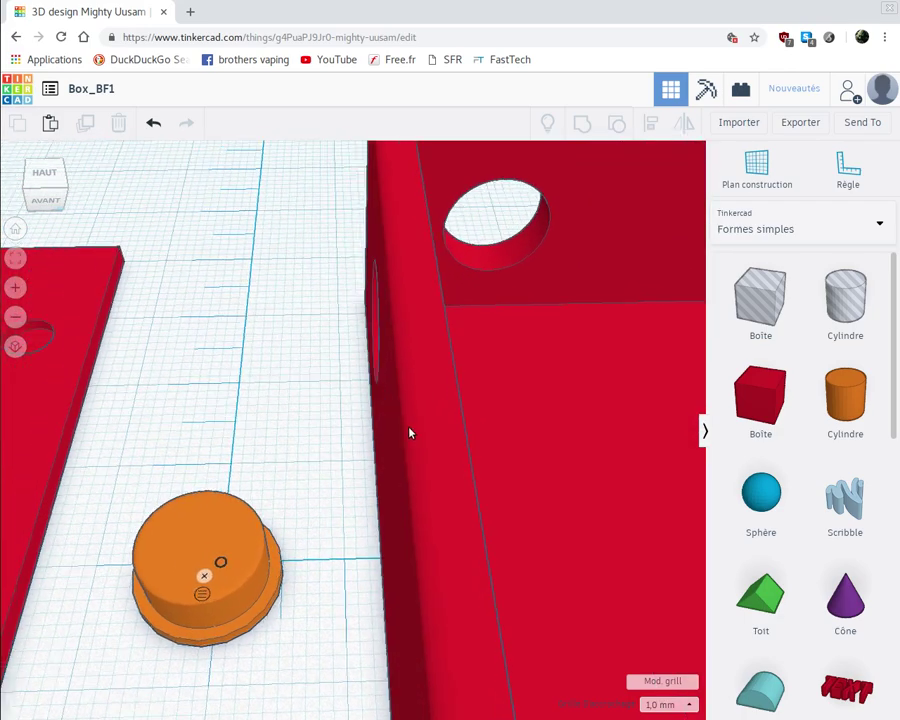
scroll(265, 441, "down", 1)
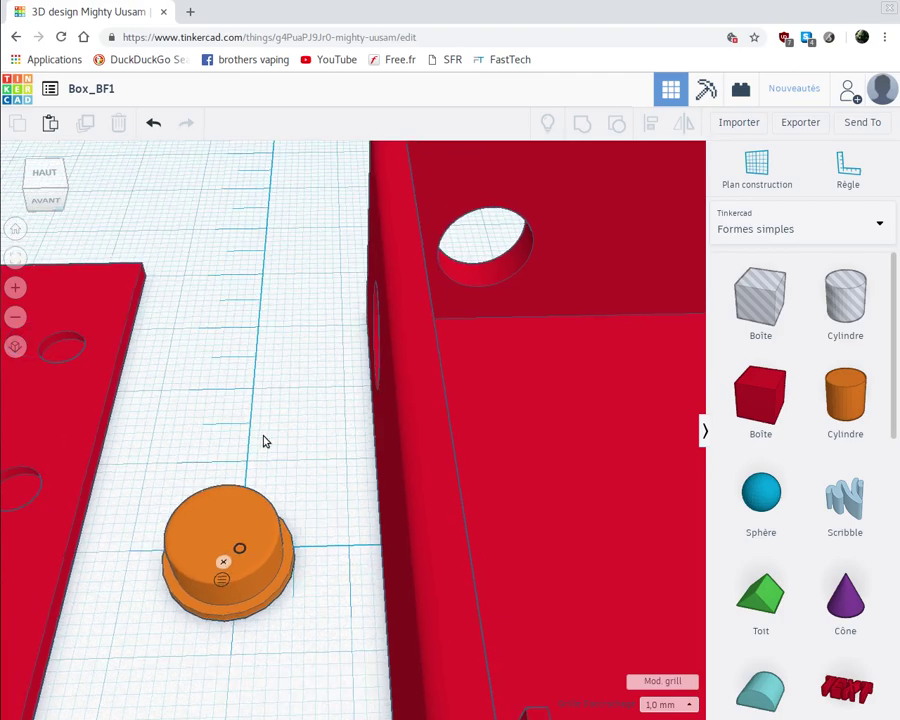
scroll(265, 441, "down", 2)
scroll(265, 441, "down", 2)
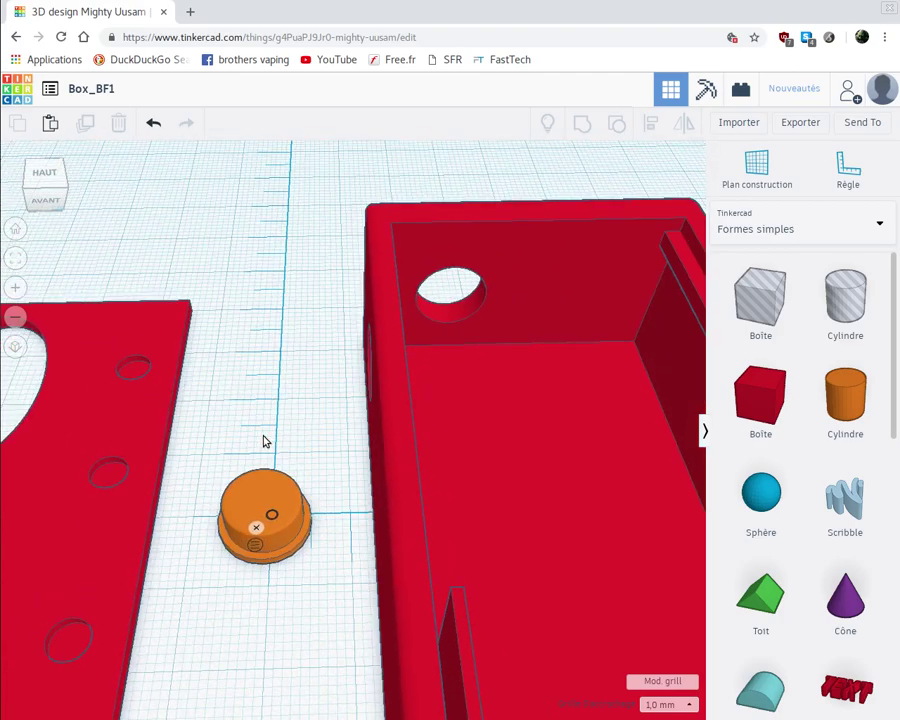
scroll(265, 441, "down", 2)
scroll(265, 441, "down", 6)
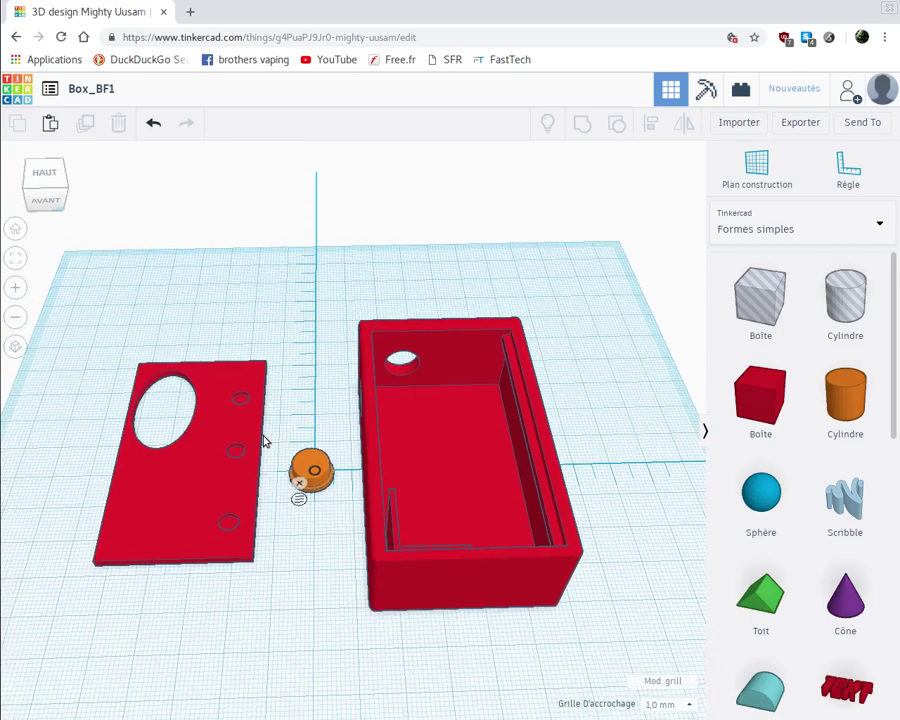
right_click_drag(76, 477, 22, 532)
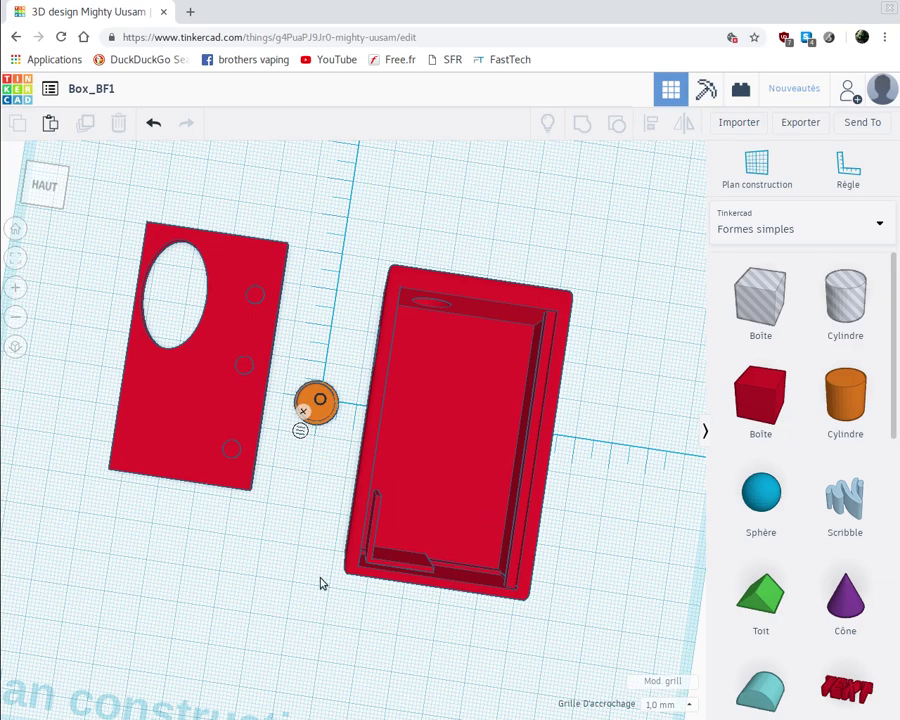
right_click_drag(354, 538, 370, 545)
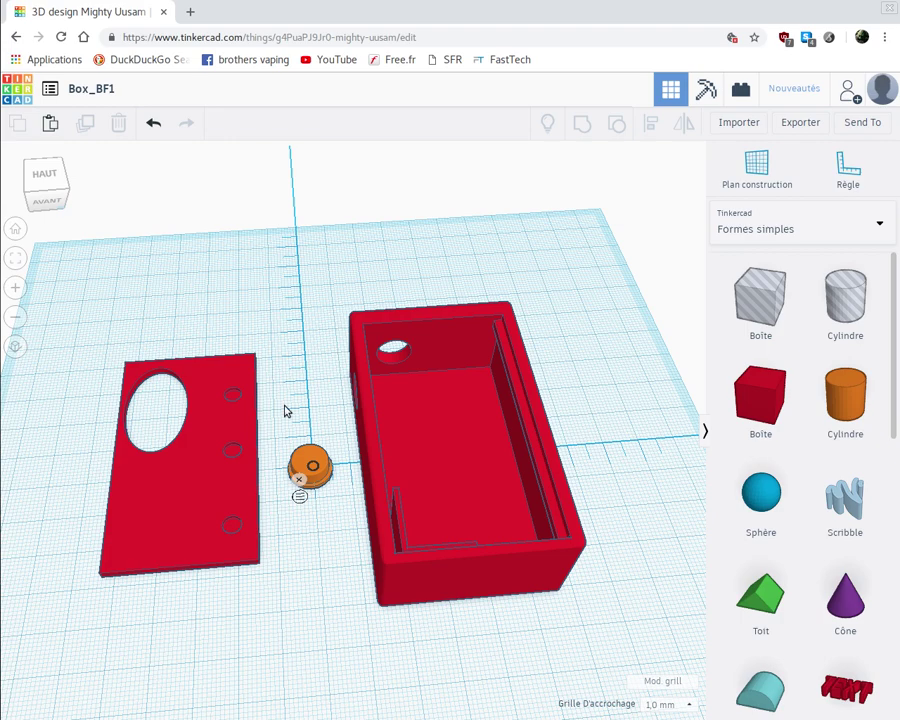
left_click(315, 460)
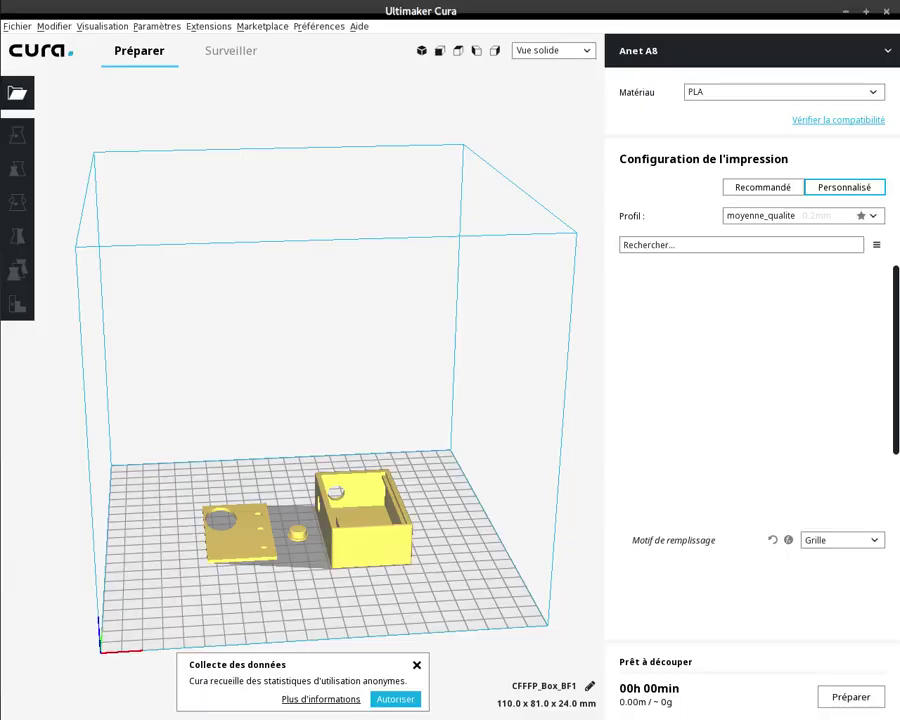
In Ultimaker Cura, dismiss the data collection notice and review the print settings down to supports and plate adhesion.
left_click(418, 666)
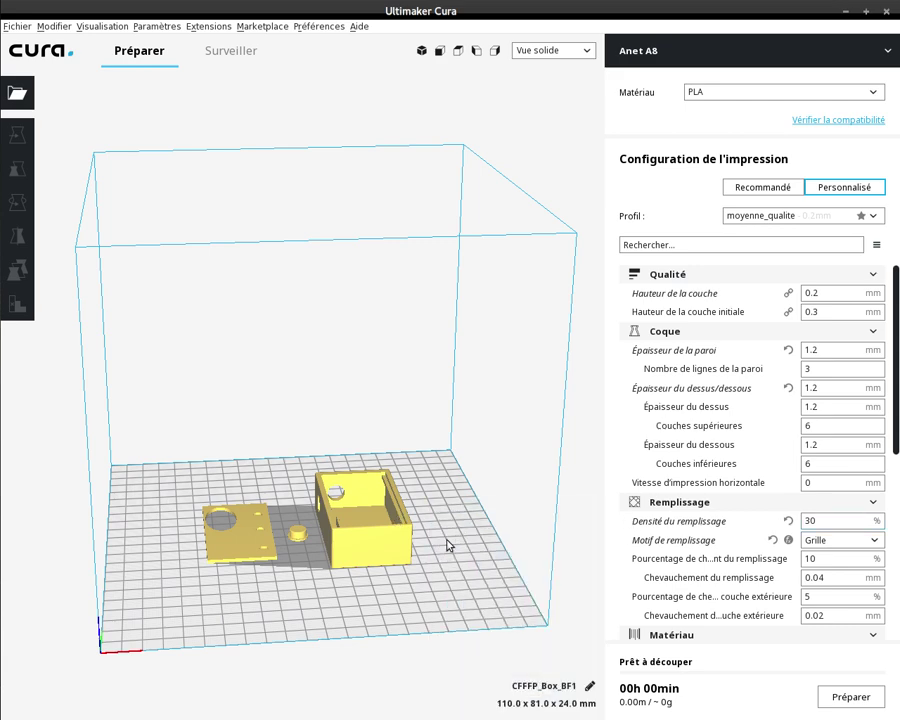
right_click_drag(448, 542, 548, 500)
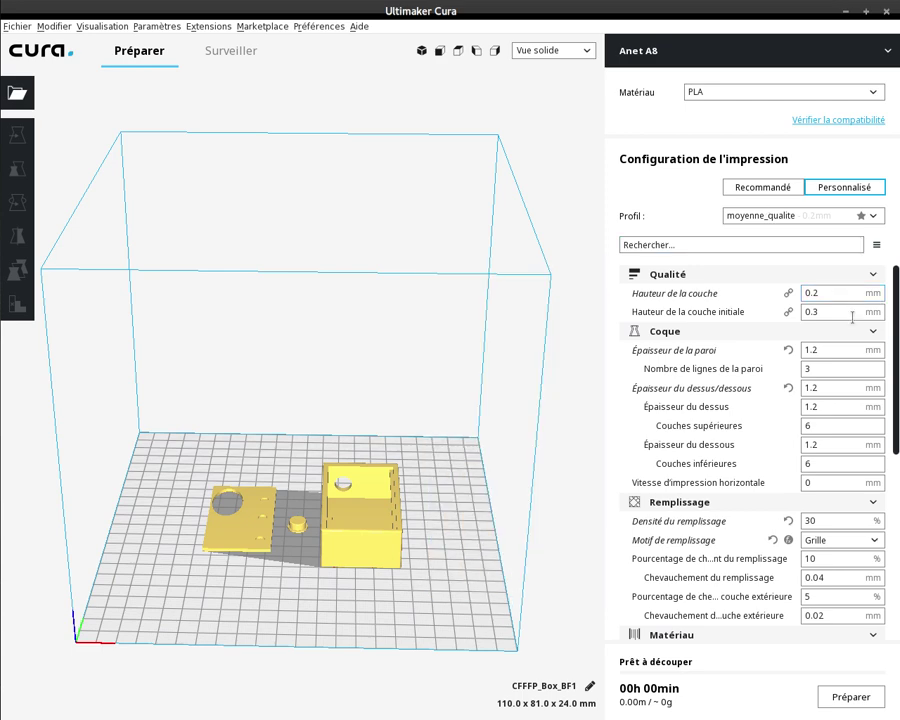
left_click_drag(897, 318, 896, 532)
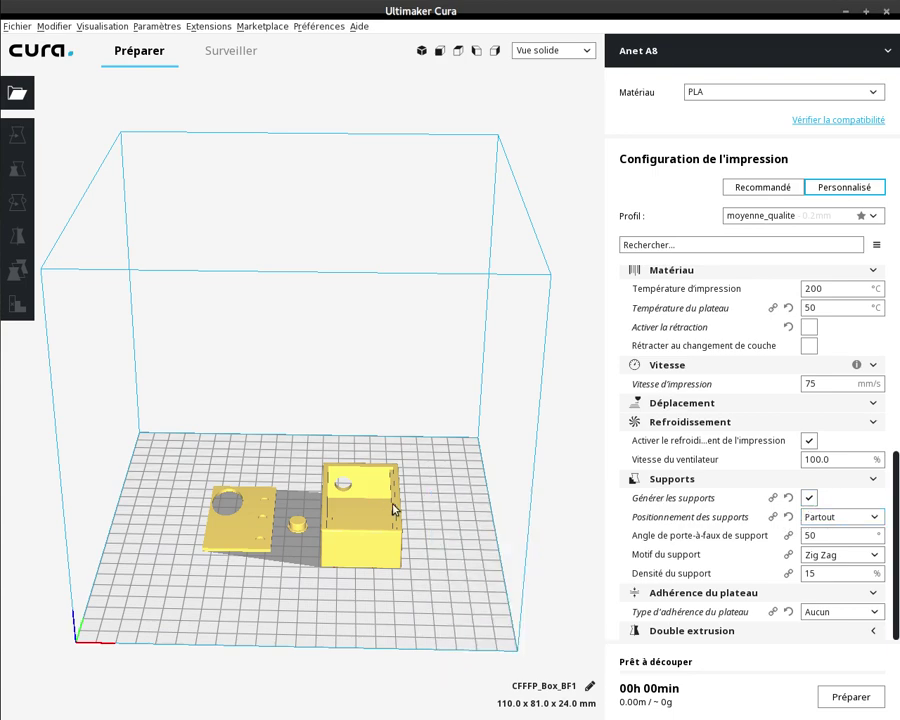
mouse_move(377, 571)
right_mouse_down()
mouse_move(427, 562)
mouse_move(379, 585)
right_mouse_up()
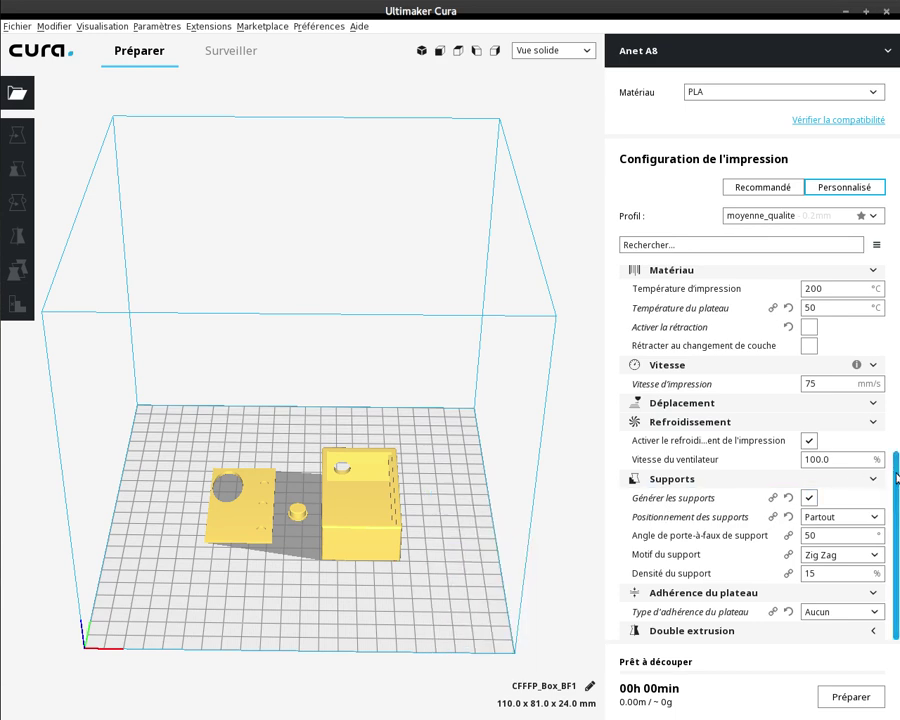
Slice the parts with the moyenne_qualite profile and look over the print settings and available profiles.
left_click_drag(896, 500, 881, 232)
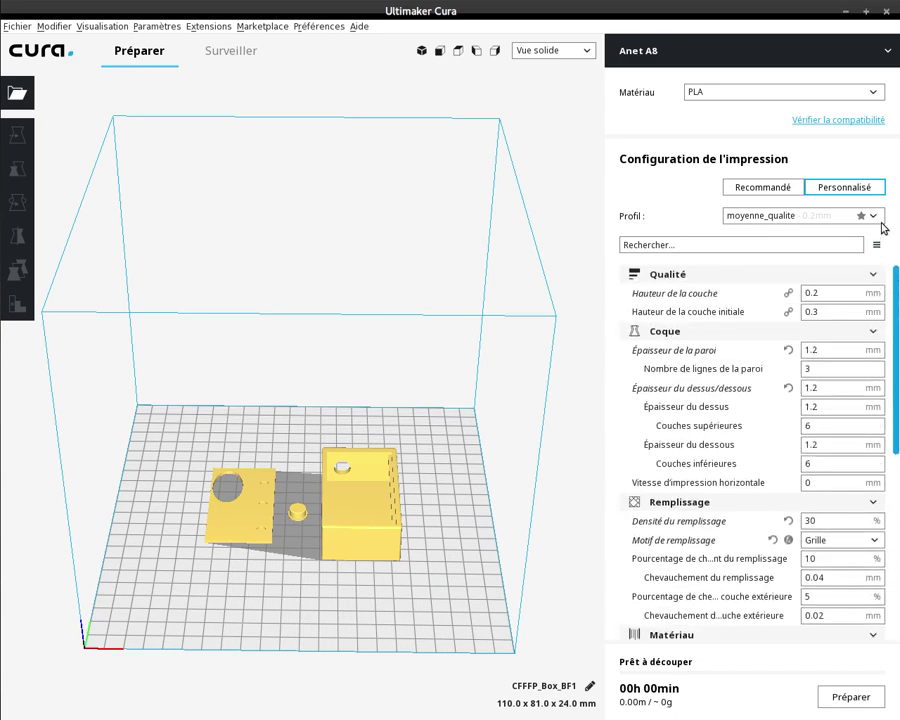
scroll(886, 390, "down", 4)
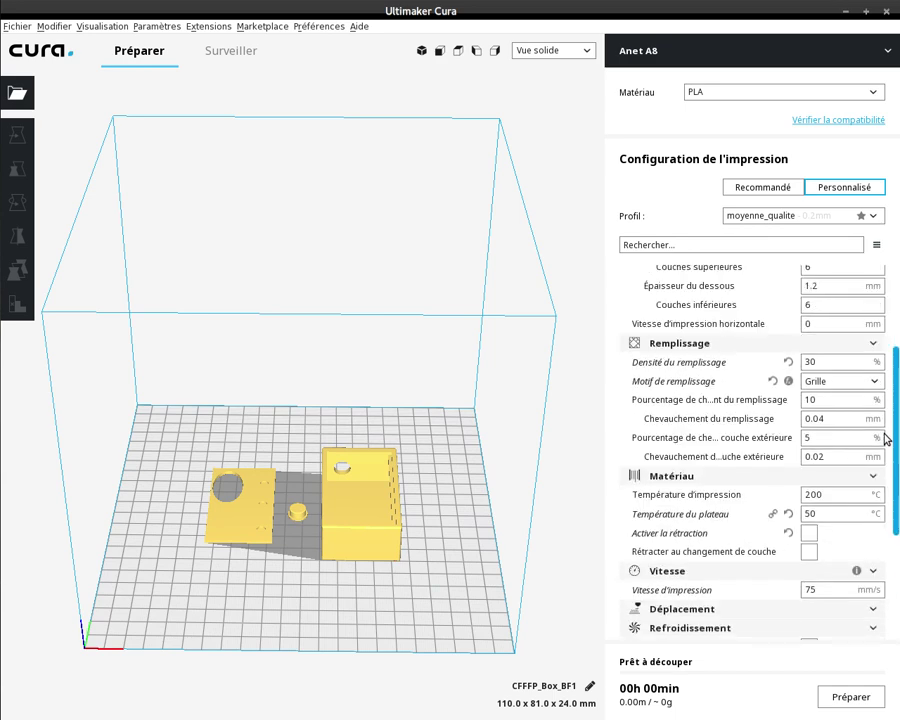
scroll(886, 460, "down", 4)
scroll(888, 380, "up", 5)
scroll(888, 250, "up", 3)
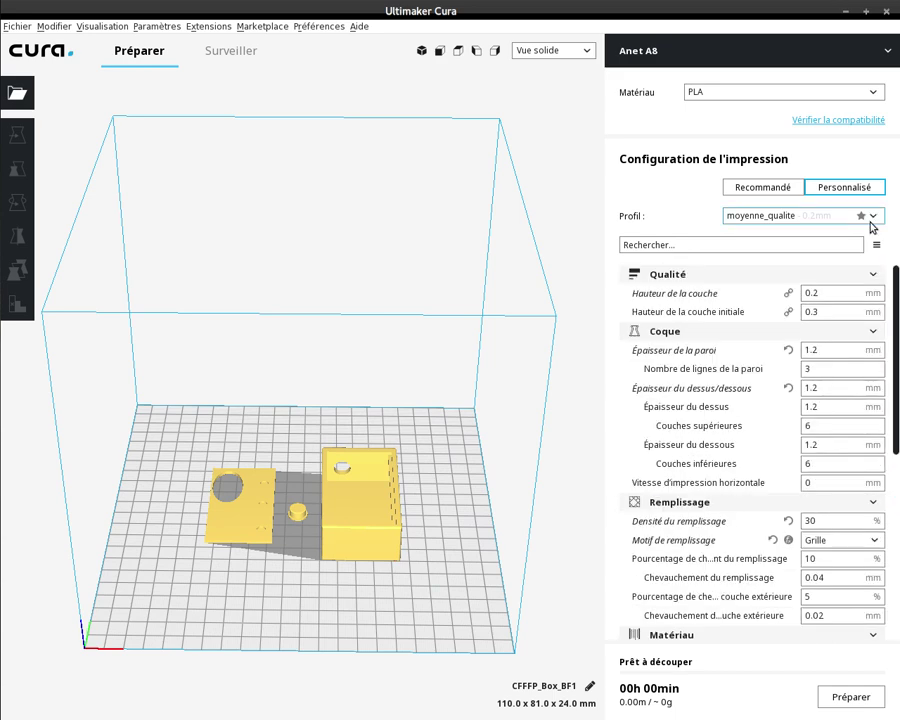
left_click(874, 216)
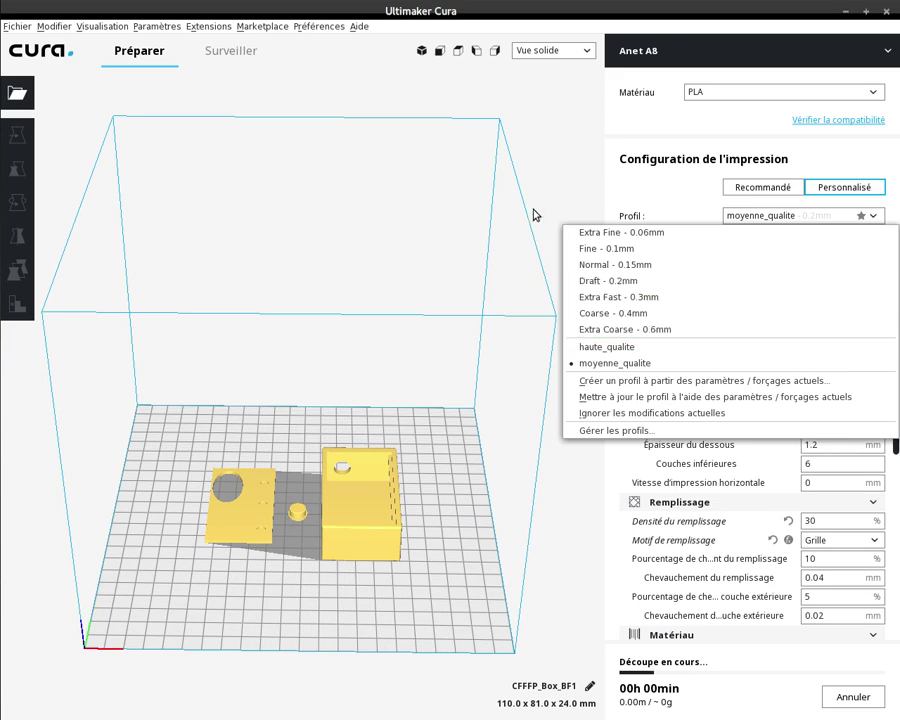
left_click(538, 154)
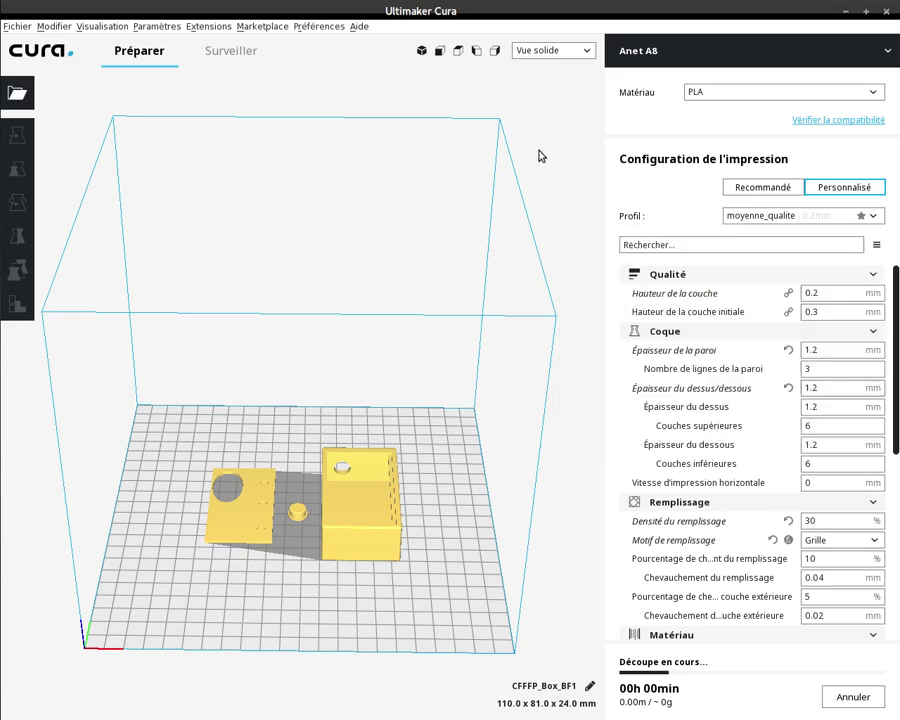
Check the Anet A8's machine settings in the preferences, covering both the printer and Extruder 1.
left_click(306, 27)
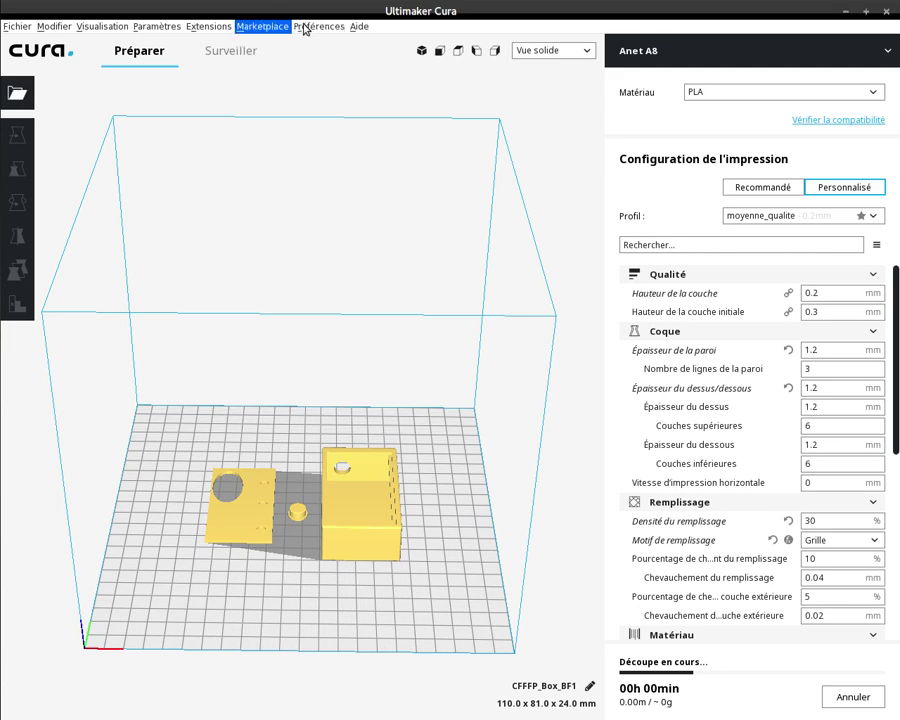
mouse_move(312, 27)
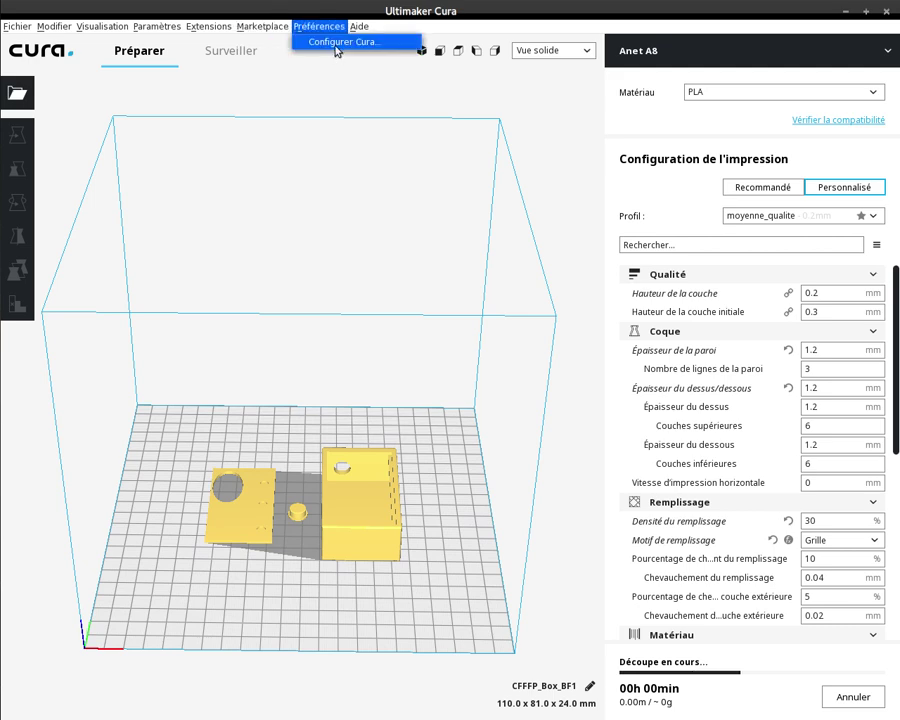
left_click(335, 43)
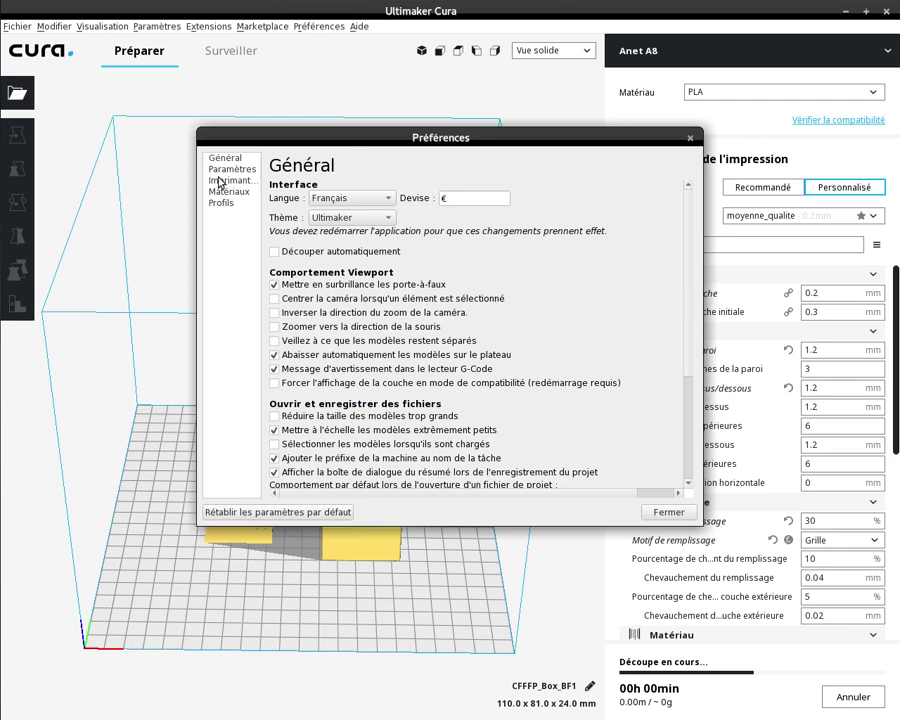
left_click(221, 182)
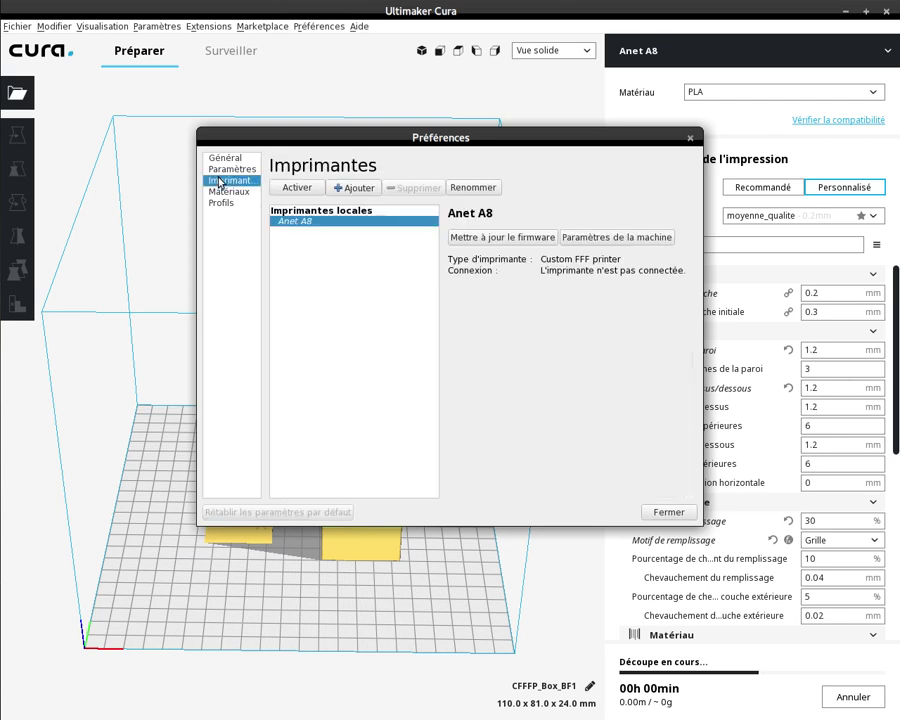
left_click(600, 240)
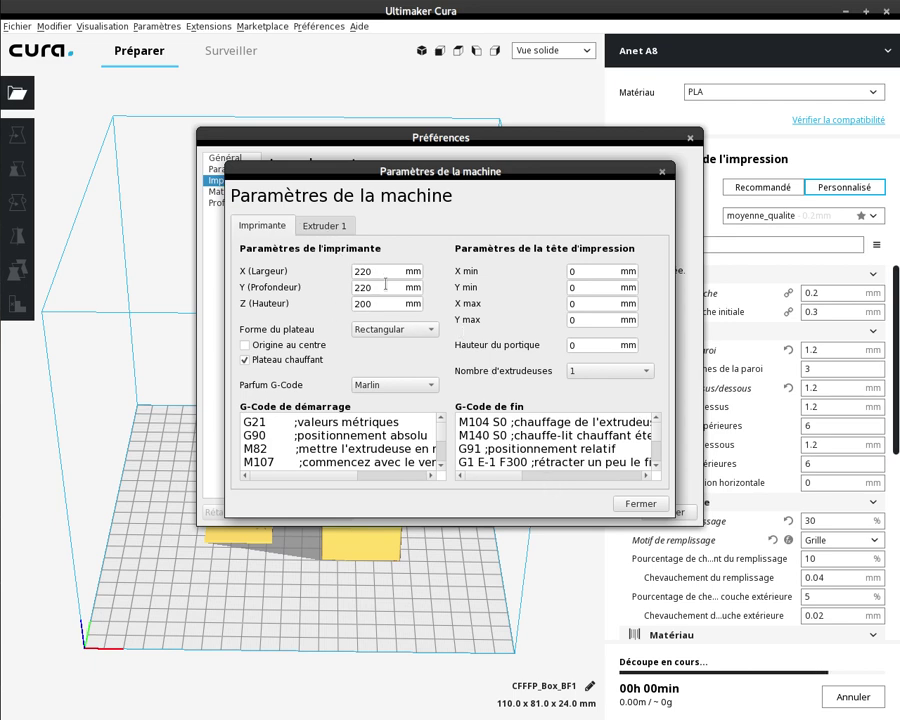
left_click(311, 229)
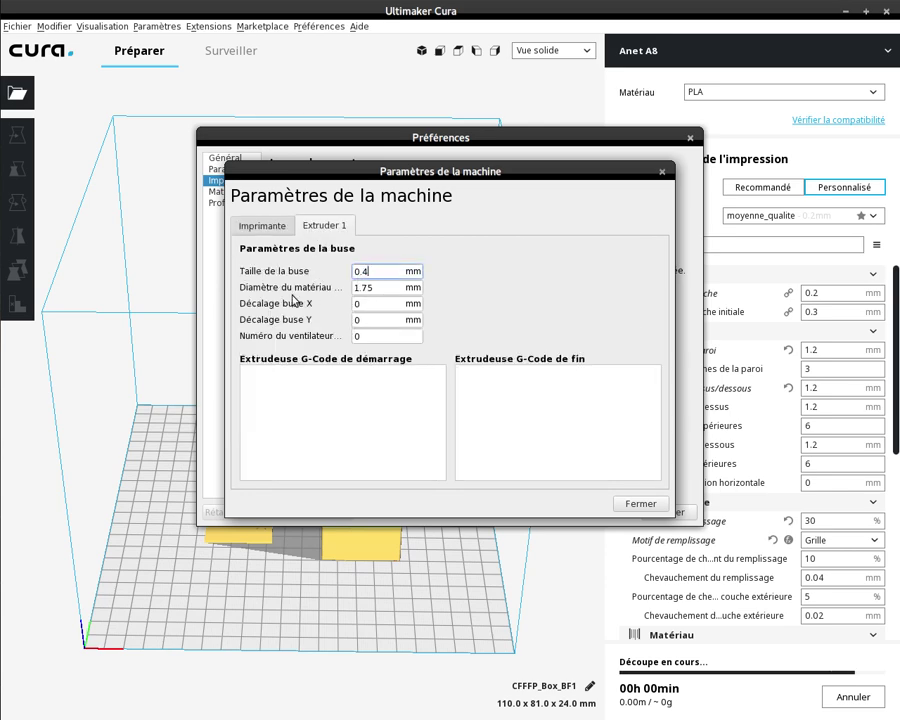
left_click(640, 504)
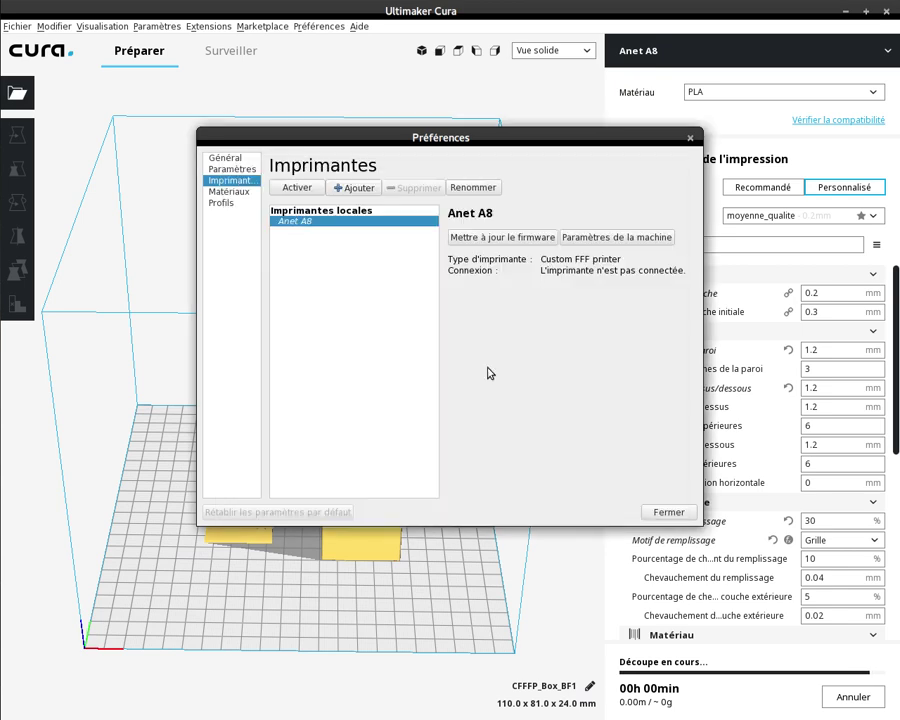
View the Generic PLA material's information, close the preferences and check the print time and cost estimate.
left_click(238, 194)
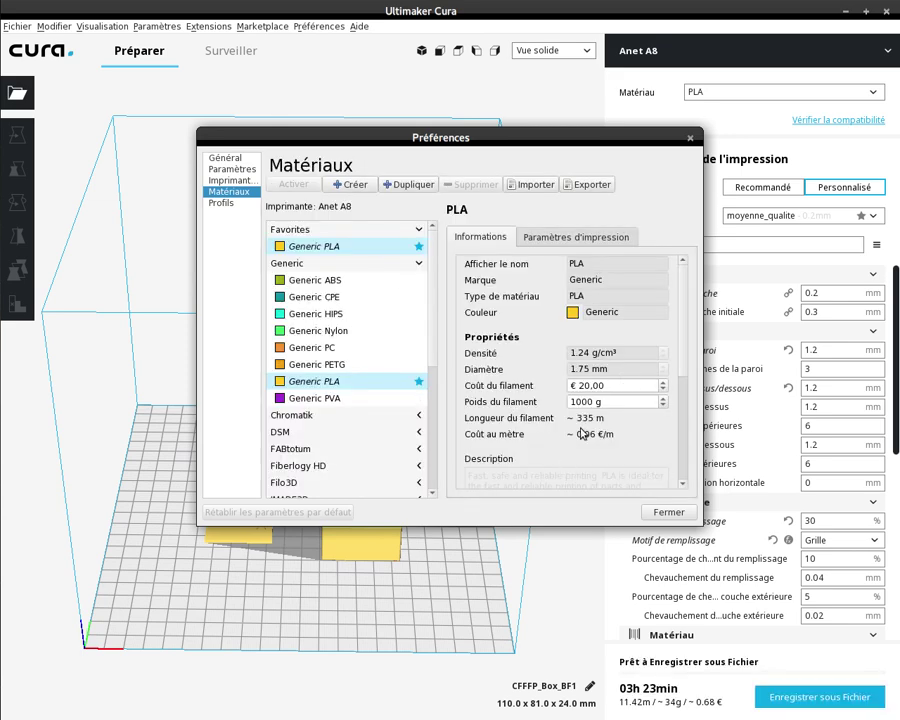
left_click(667, 512)
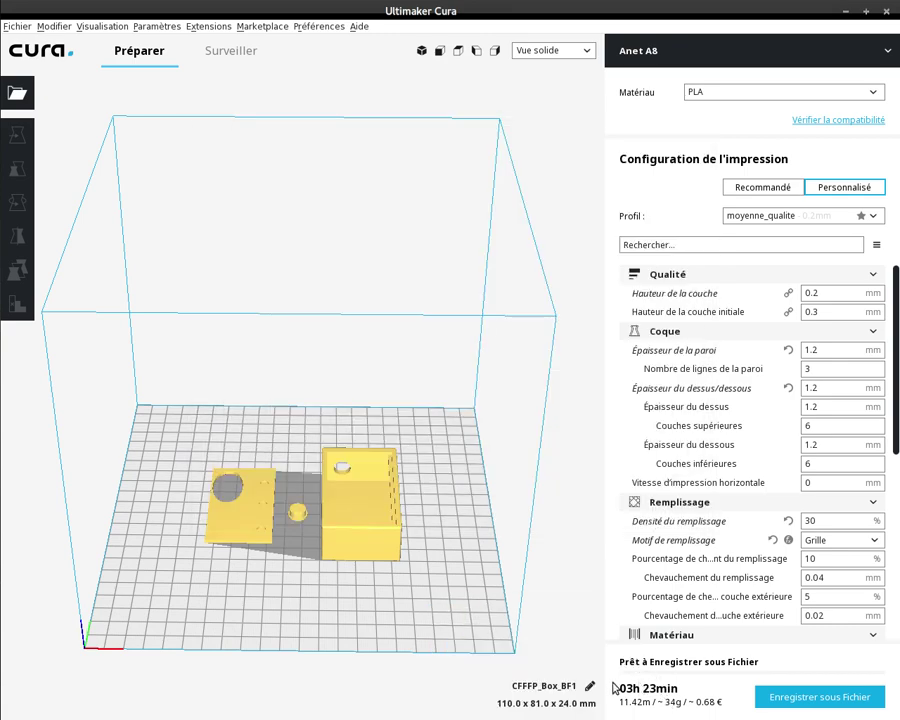
mouse_move(628, 692)
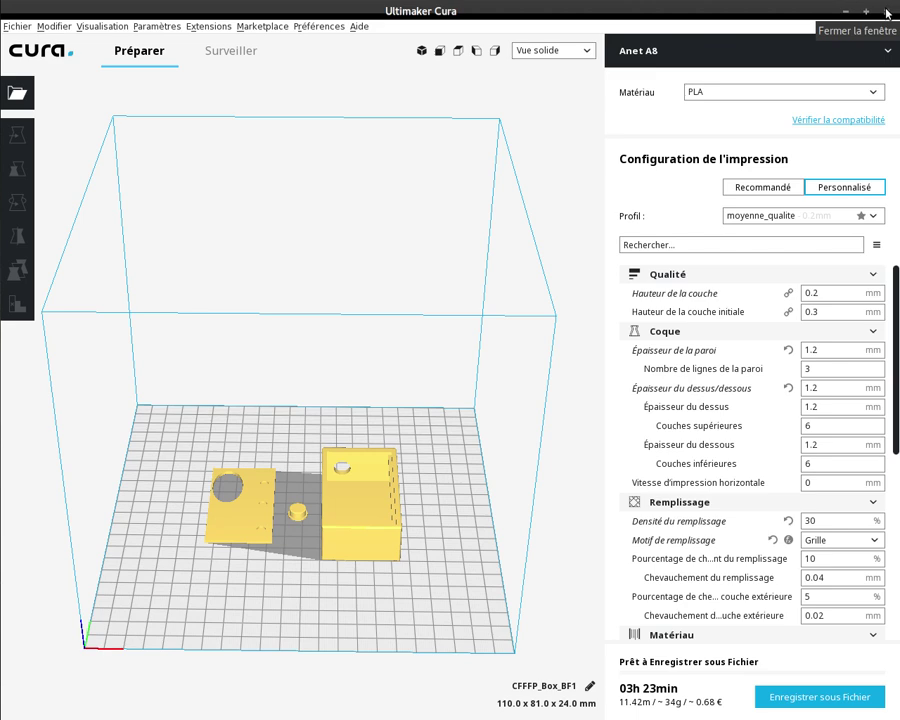
Return to the Tinkercad design and view the box, door panel and button from above.
mouse_move(823, 534)
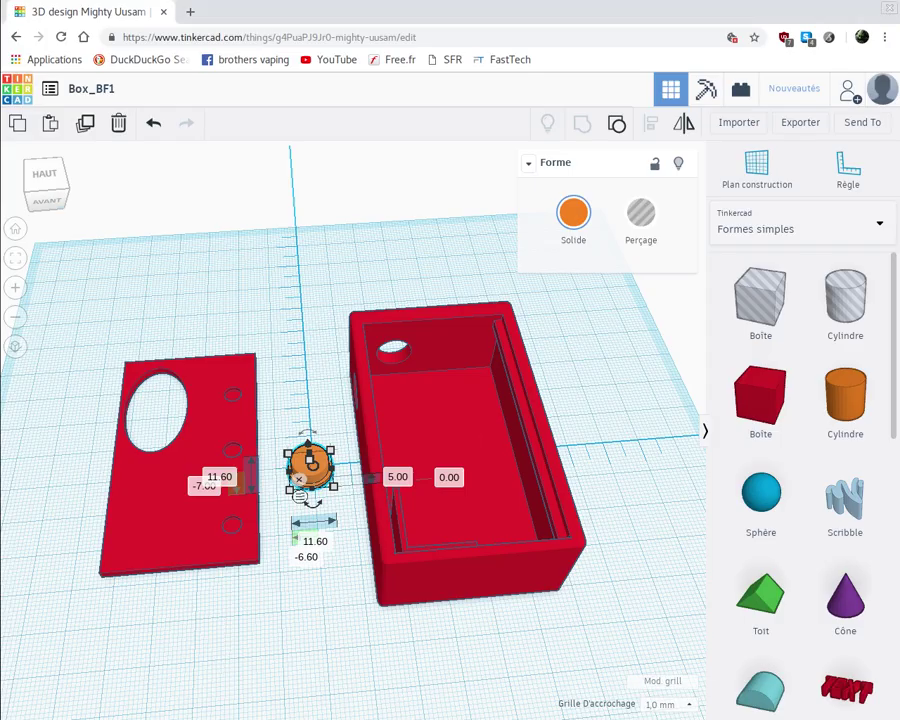
right_click_drag(173, 712, 156, 672)
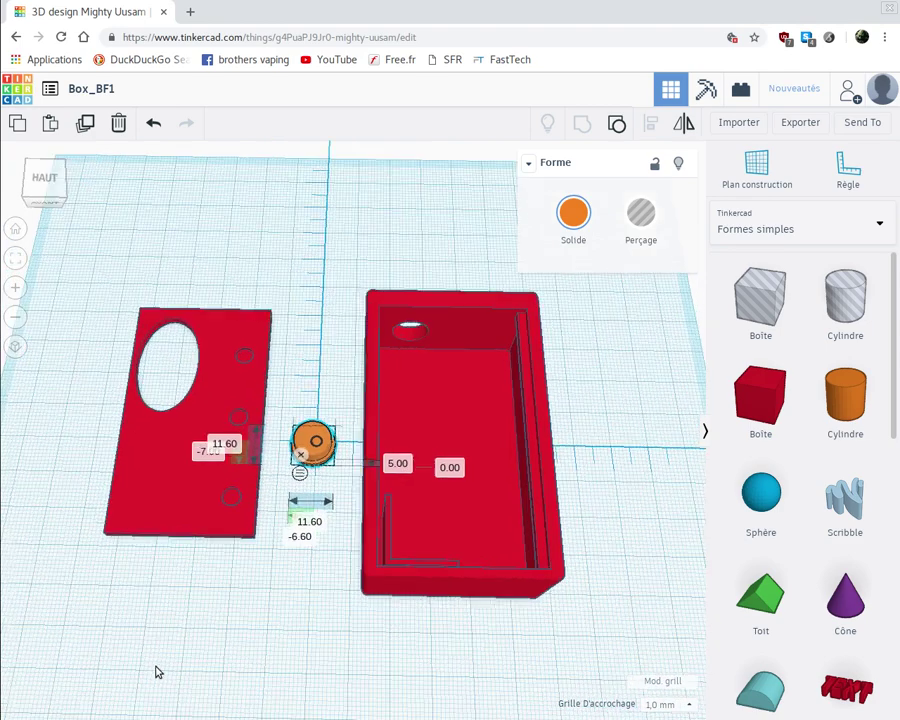